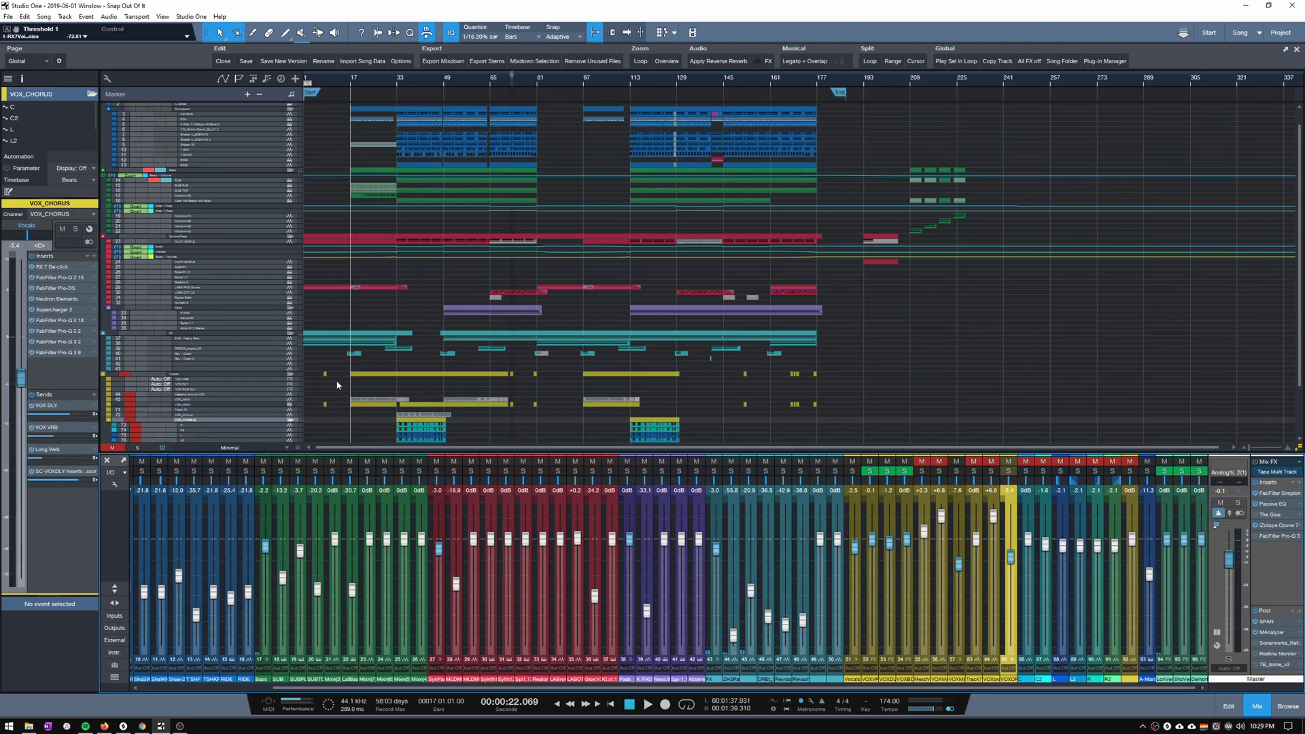
Clear all active track mutes in the song at once
{"action": "scroll", "coordinate": [337, 379], "scroll_direction": "down", "scroll_amount": 3}
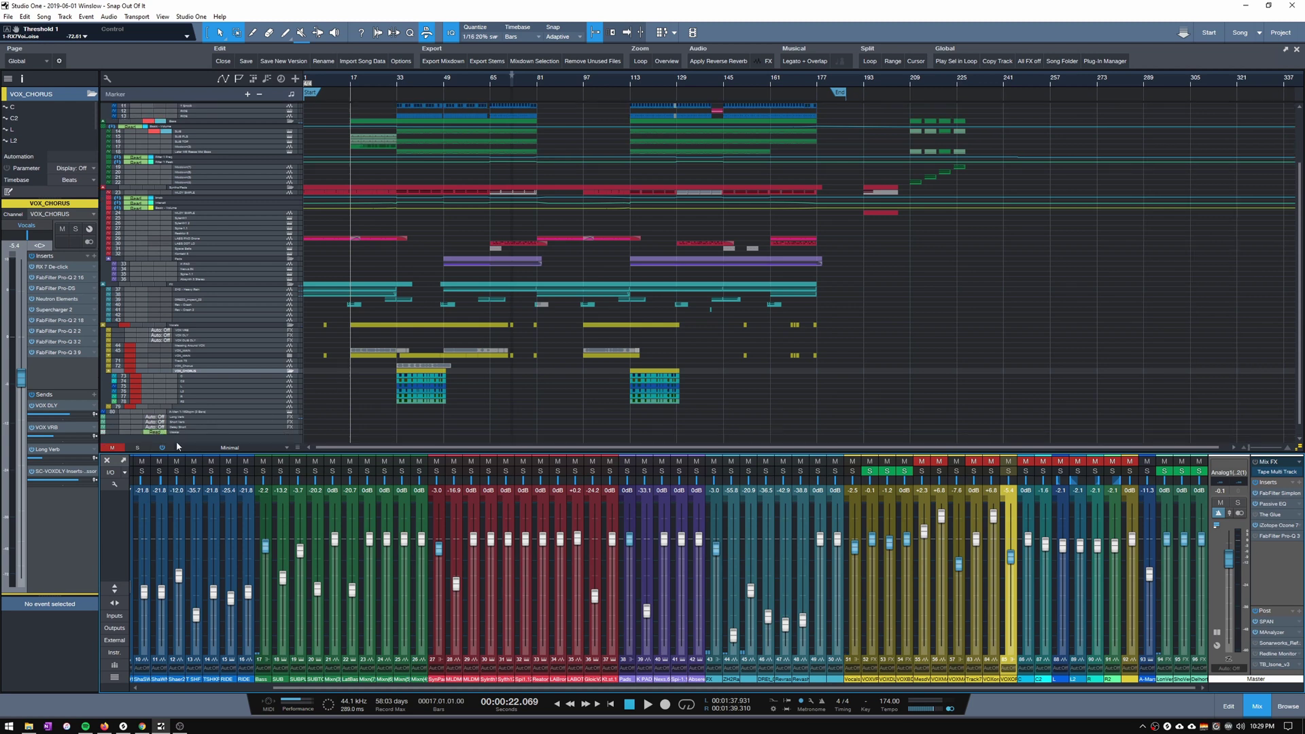
{"action": "left_click", "coordinate": [112, 448]}
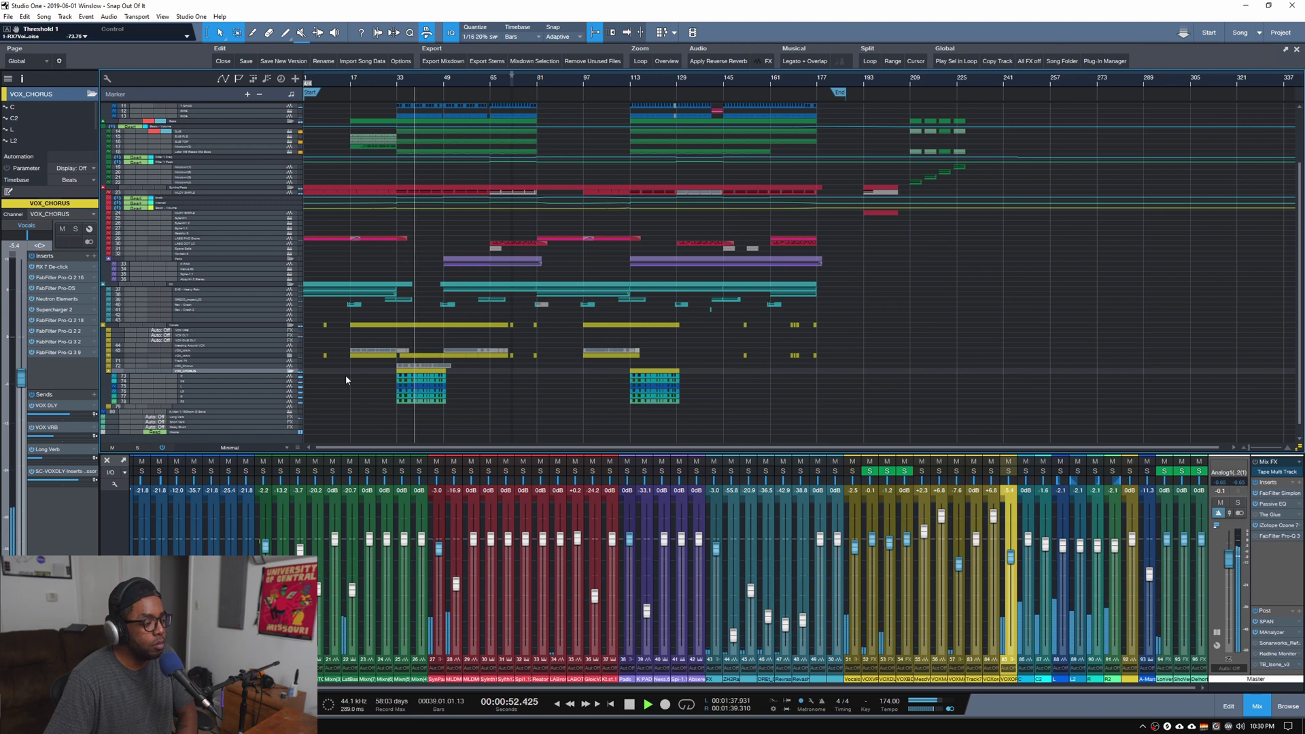
Listen to the full mix through the first chorus vocal layers, then stop playback
{"action": "right_click", "coordinate": [400, 379]}
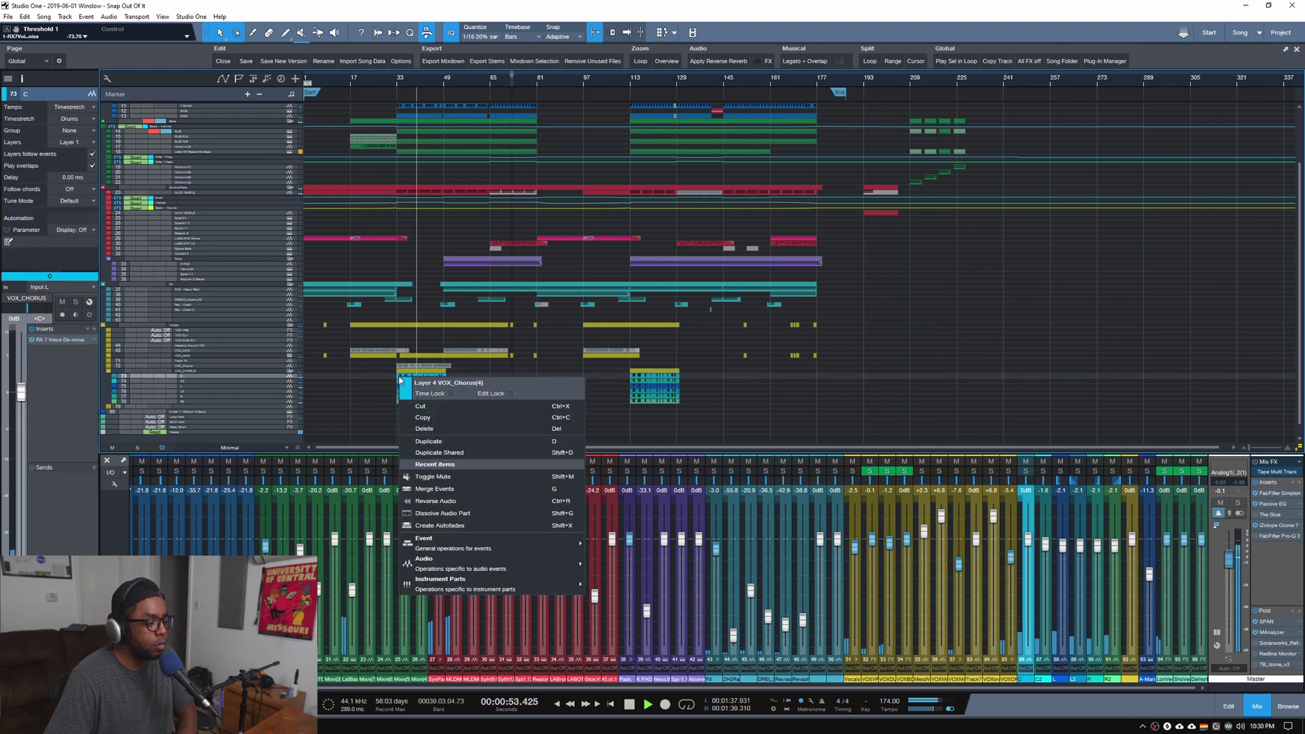
{"action": "left_click", "coordinate": [358, 381]}
{"action": "right_click", "coordinate": [426, 394]}
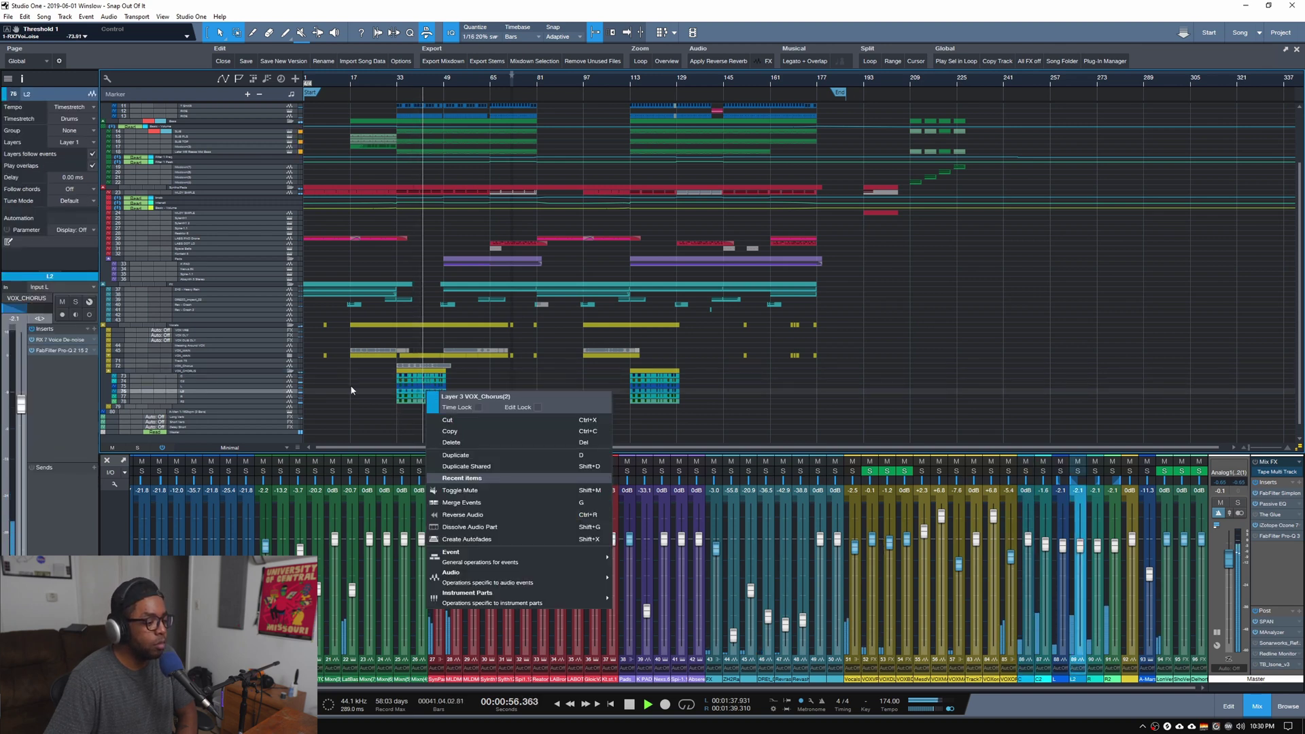
{"action": "left_click", "coordinate": [384, 362]}
{"action": "right_click", "coordinate": [392, 351]}
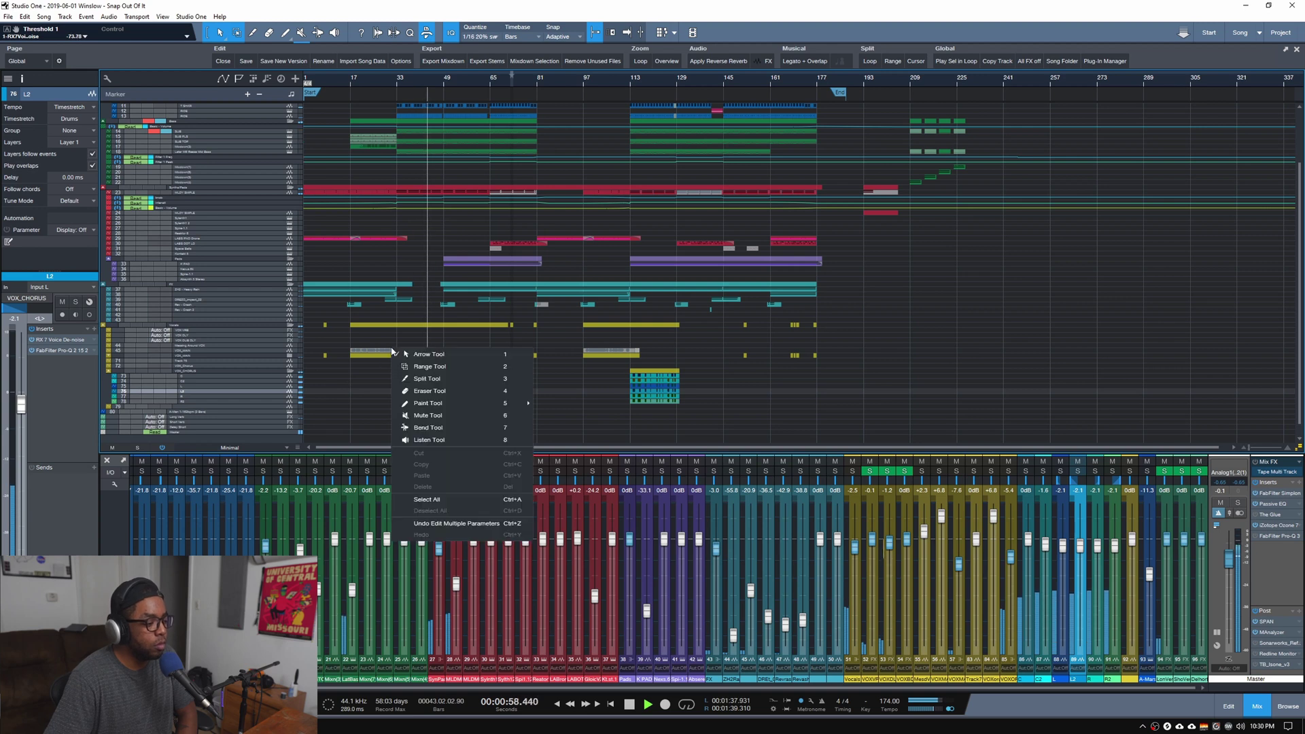
{"action": "left_click", "coordinate": [375, 345]}
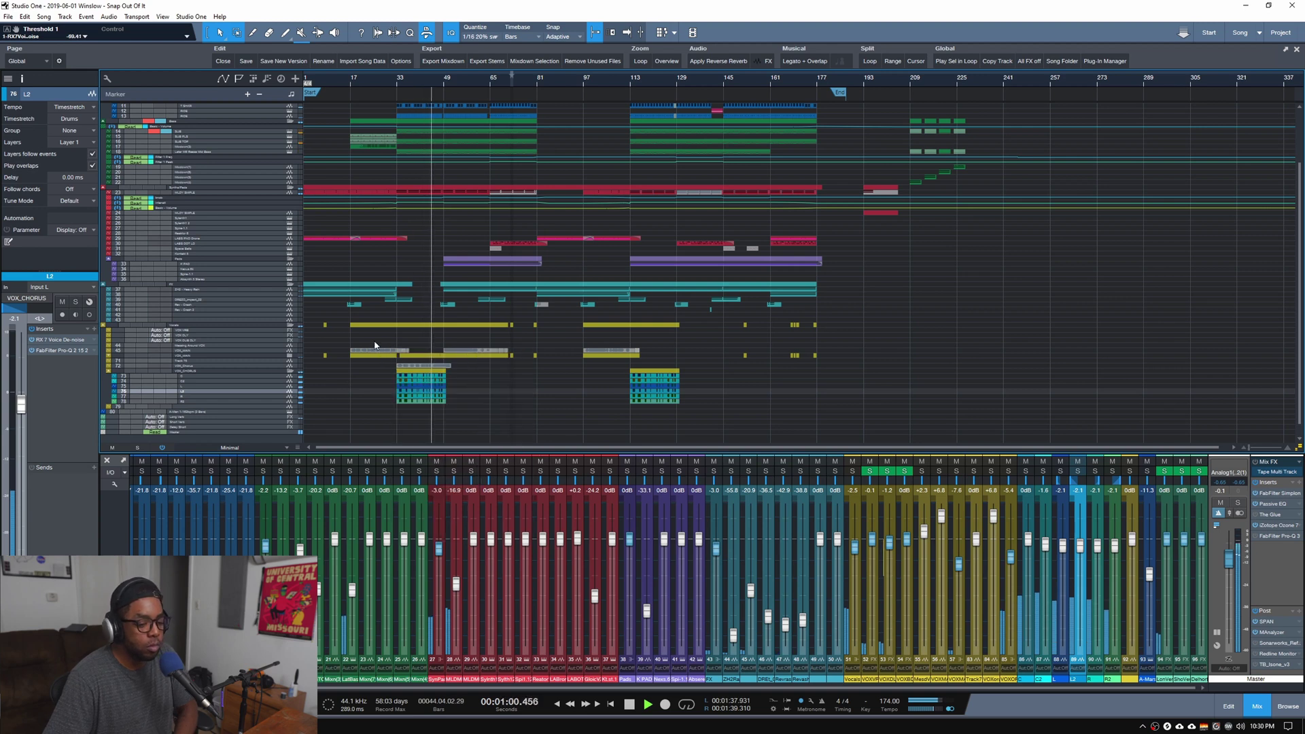
{"action": "key", "text": "space"}
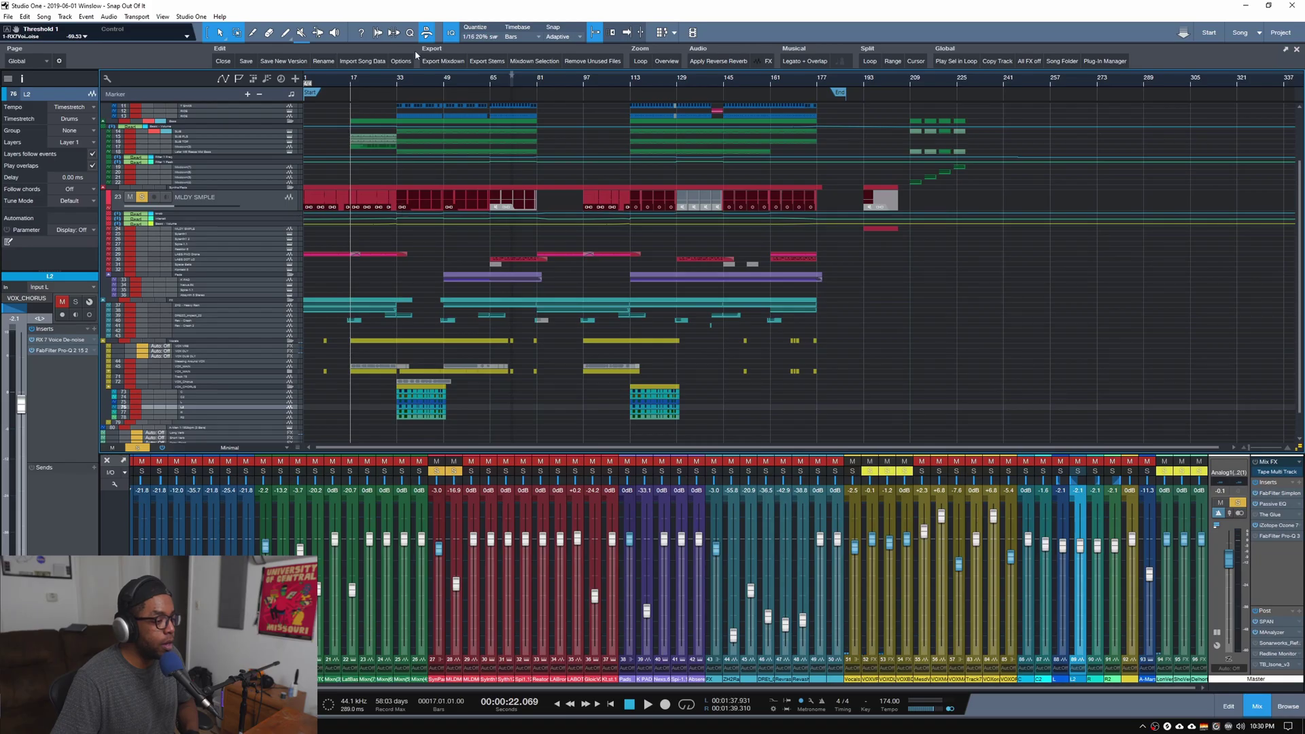
Open the MLDY SMPLE clip that starts at bar 33 in the audio editor and place the playhead at bar 33
{"action": "left_click", "coordinate": [395, 80]}
{"action": "left_click", "coordinate": [399, 196]}
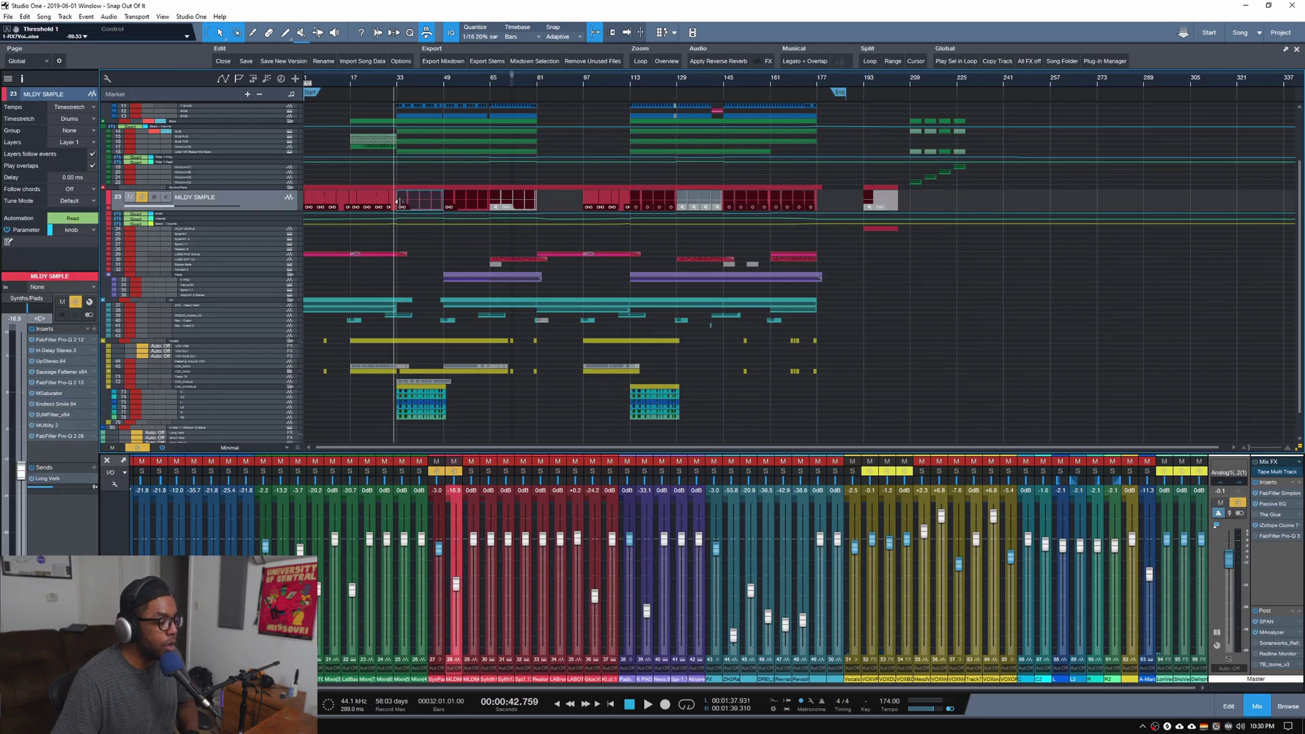
{"action": "double_click", "coordinate": [406, 204]}
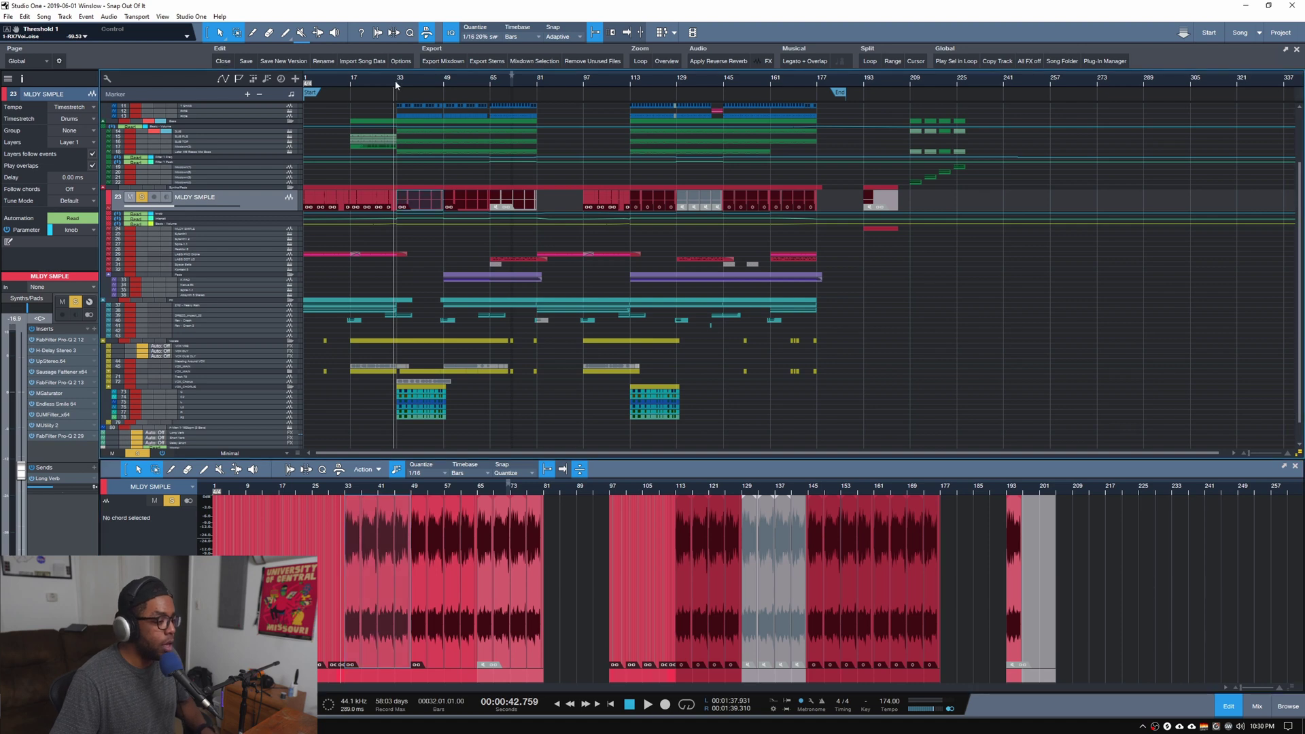
{"action": "scroll", "coordinate": [400, 77], "scroll_direction": "up", "scroll_amount": 3}
{"action": "left_click", "coordinate": [374, 86]}
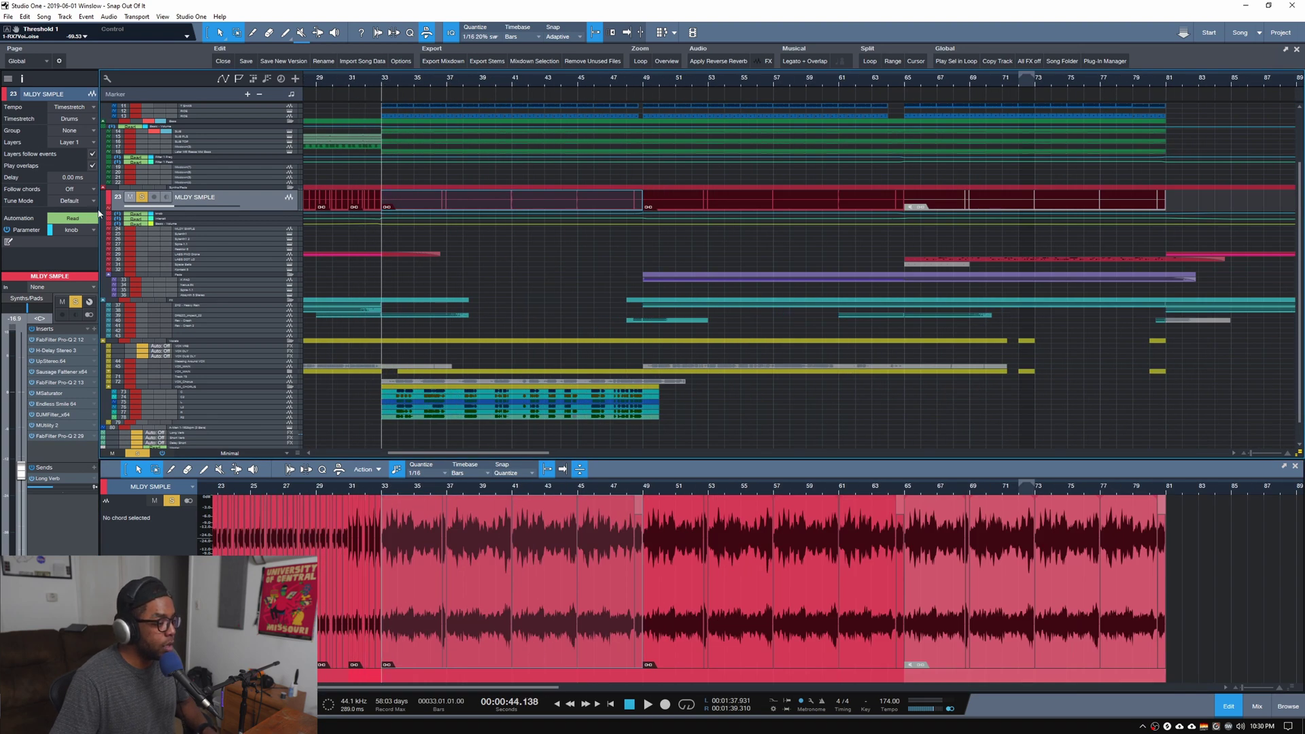
Unmute the MLDY SMPLE track and play the soloed melody sample from bar 33
{"action": "left_click", "coordinate": [131, 198]}
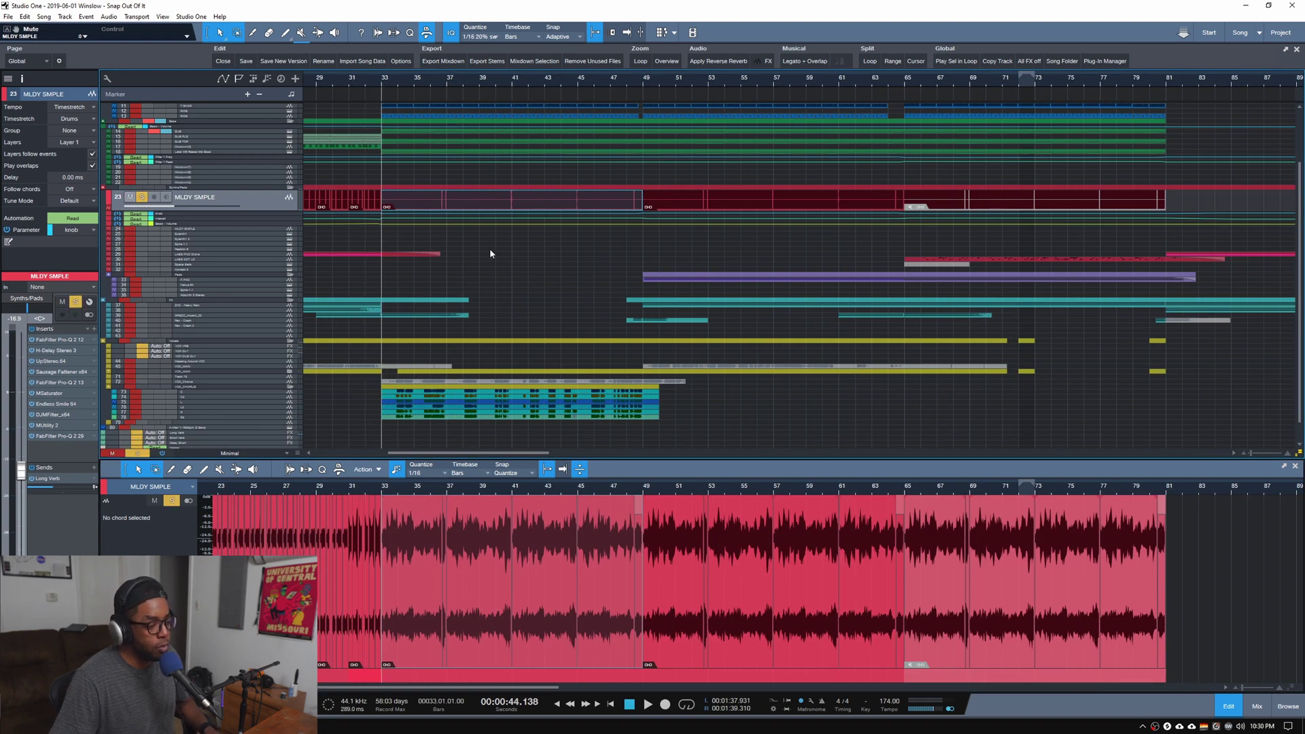
{"action": "key", "text": "space"}
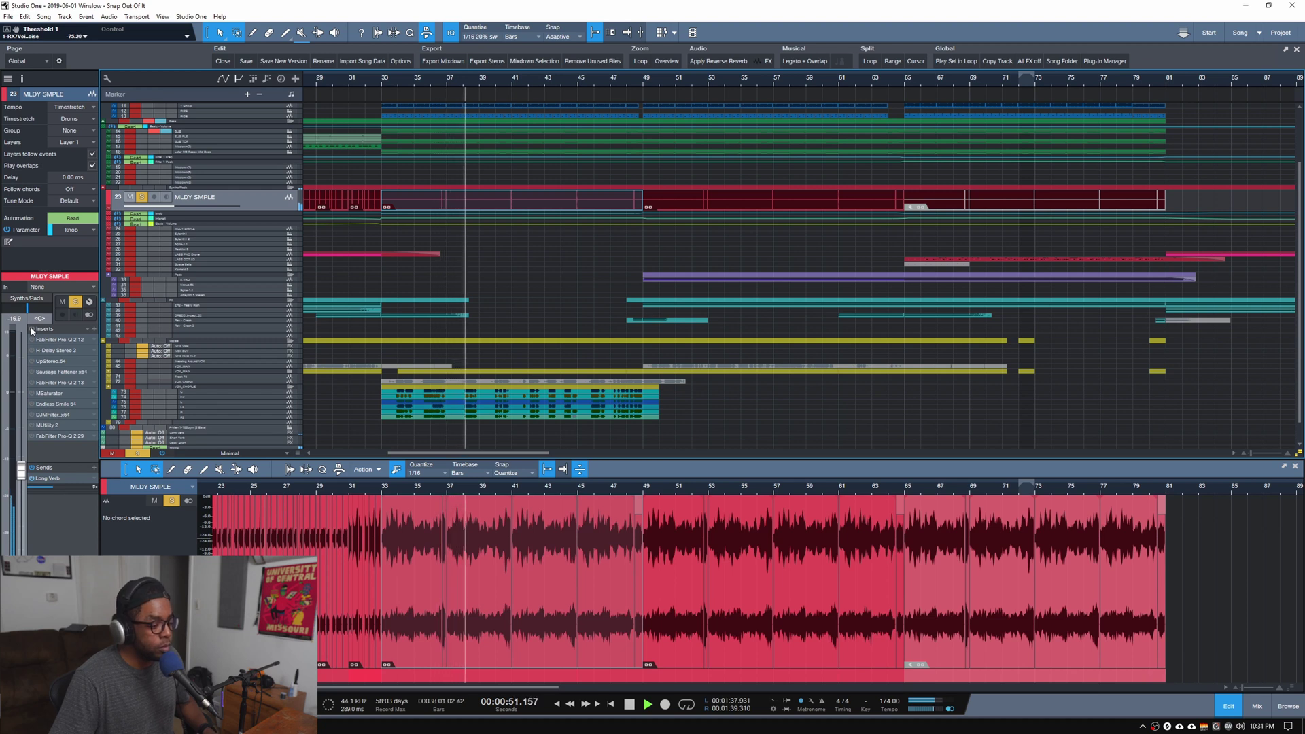
{"action": "key", "text": "space"}
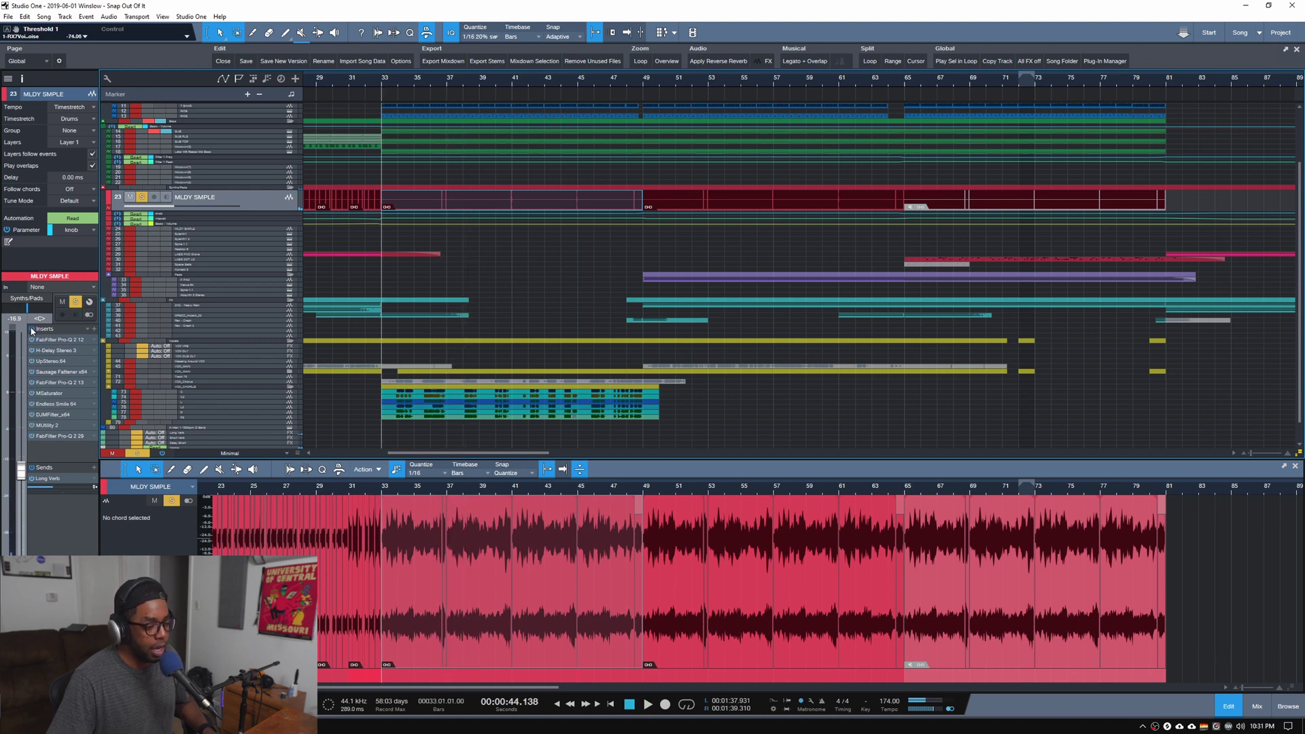
Place the playhead at bar 48 and play the soloed melody sample across the transition into bar 49
{"action": "left_click", "coordinate": [632, 82]}
{"action": "scroll", "coordinate": [634, 82], "scroll_direction": "up", "scroll_amount": 4}
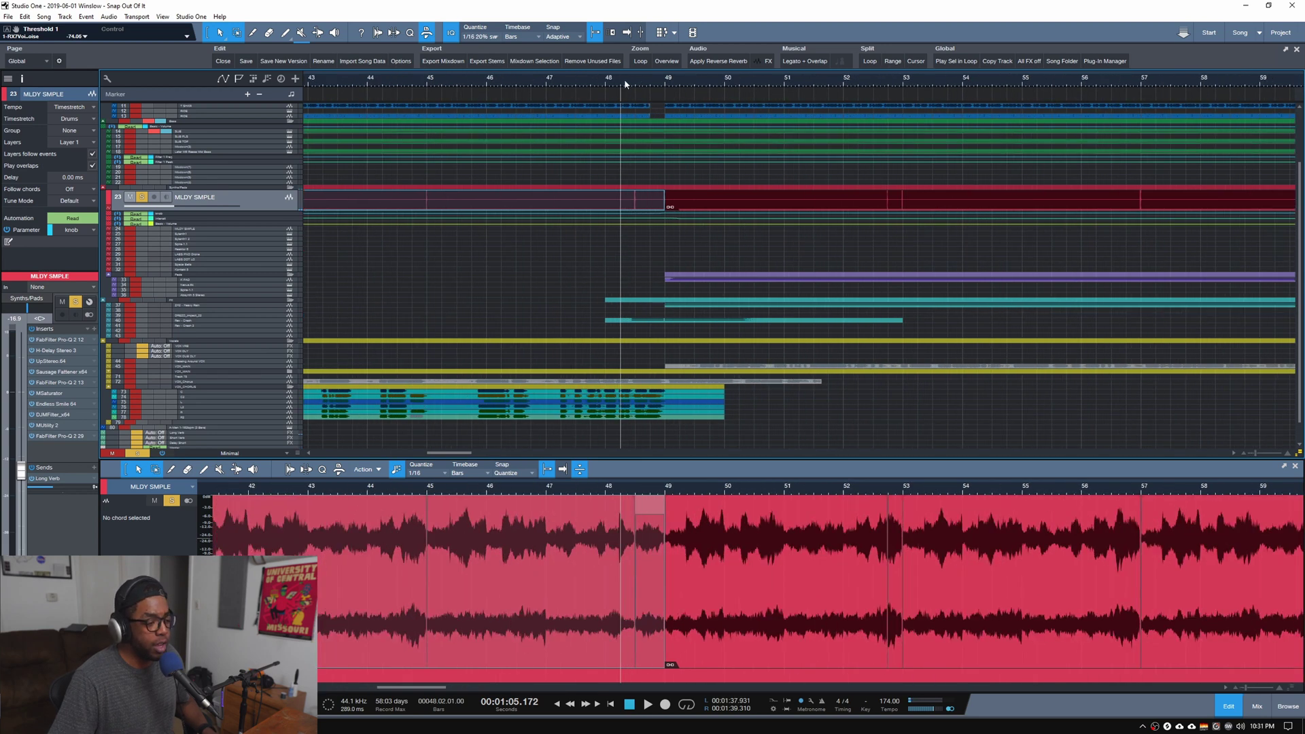
{"action": "left_click", "coordinate": [608, 80]}
{"action": "left_click", "coordinate": [606, 79]}
{"action": "scroll", "coordinate": [606, 79], "scroll_direction": "down", "scroll_amount": 5}
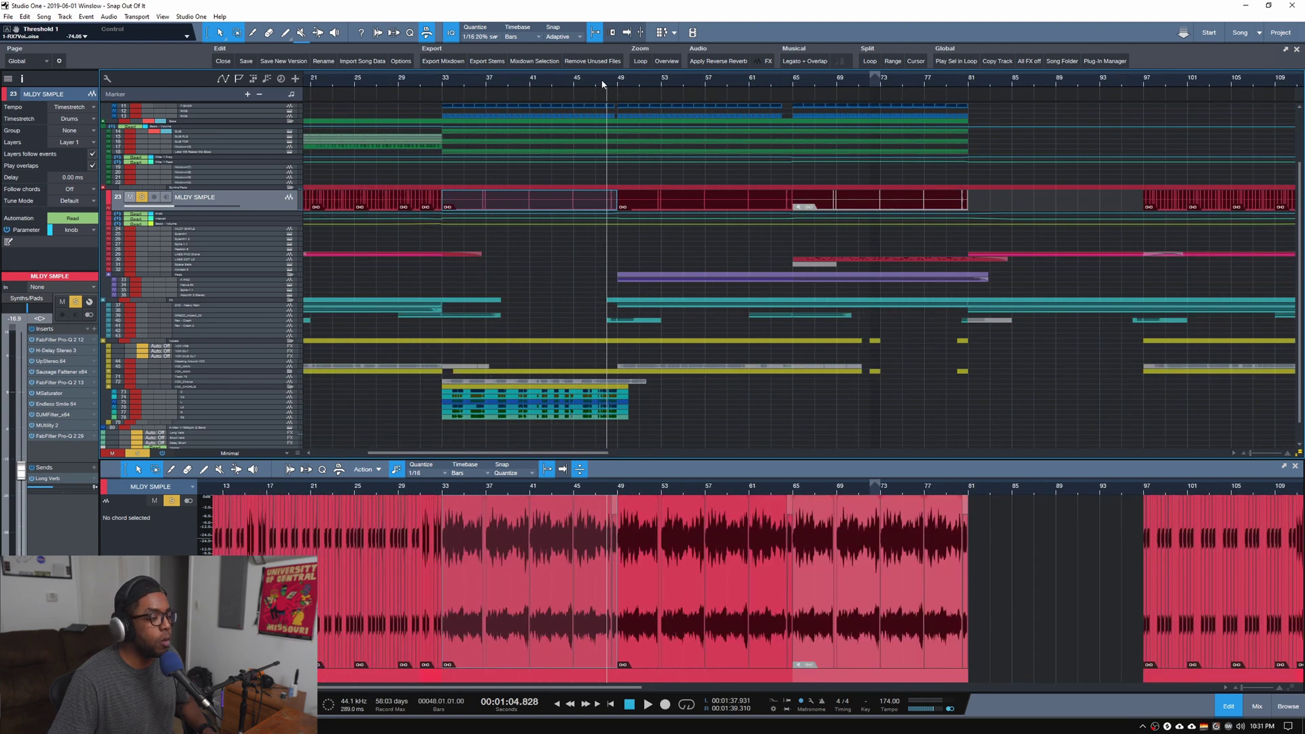
{"action": "scroll", "coordinate": [474, 87], "scroll_direction": "up", "scroll_amount": 2}
{"action": "key", "text": "space"}
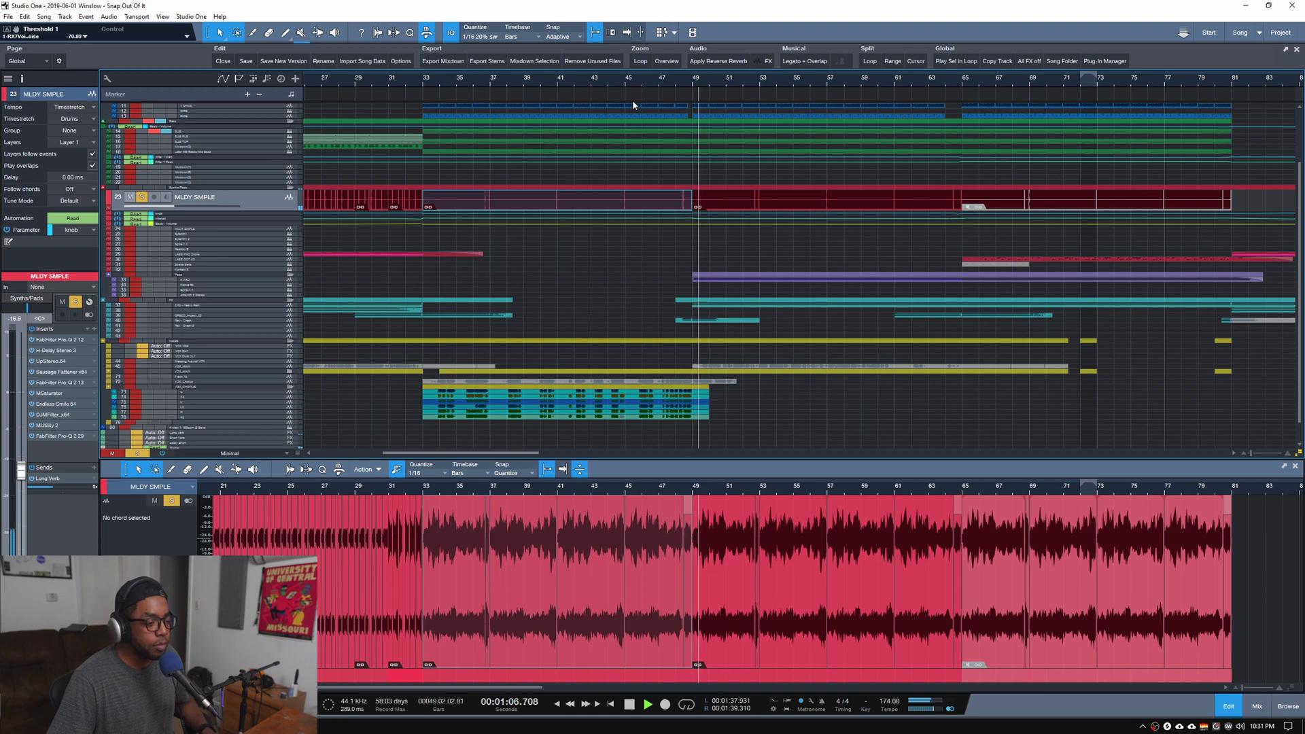
{"action": "key", "text": "space"}
Deselect the melody clip, solo the Drums folder track, and mute its tracks again
{"action": "scroll", "coordinate": [660, 76], "scroll_direction": "down", "scroll_amount": 5}
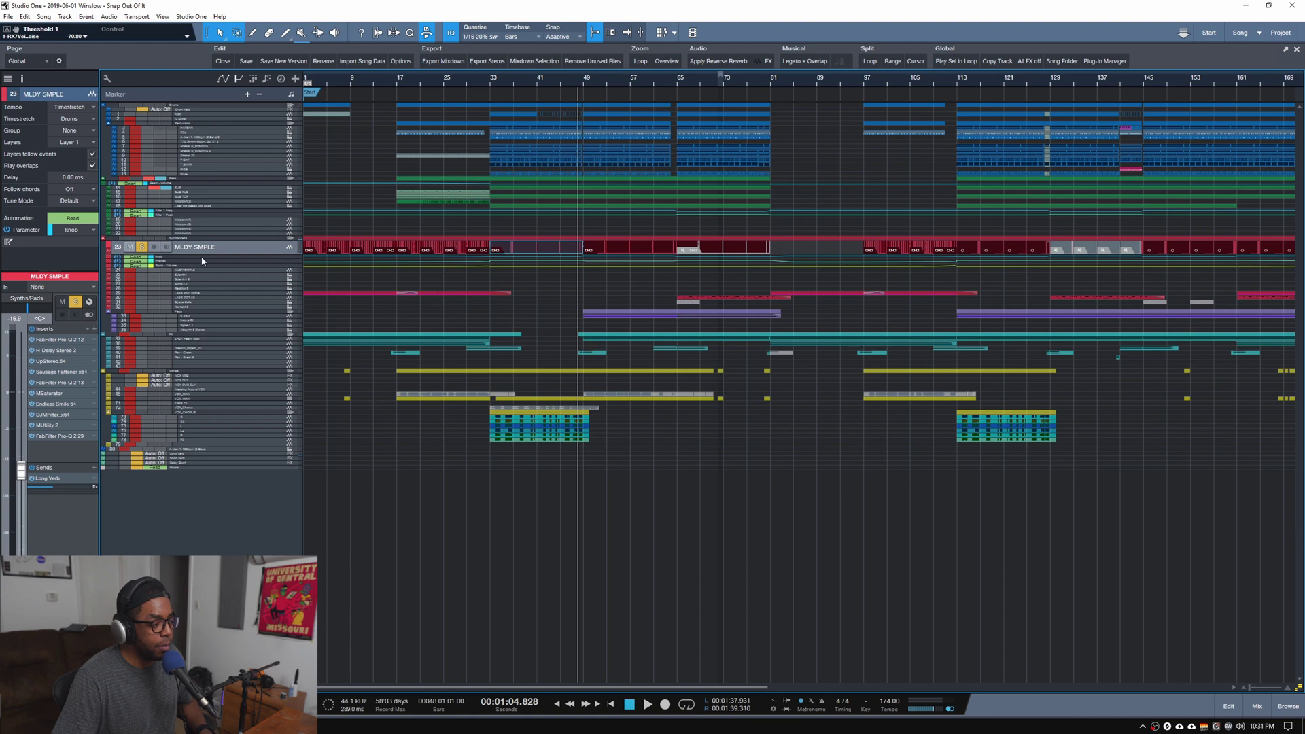
{"action": "left_click", "coordinate": [336, 191]}
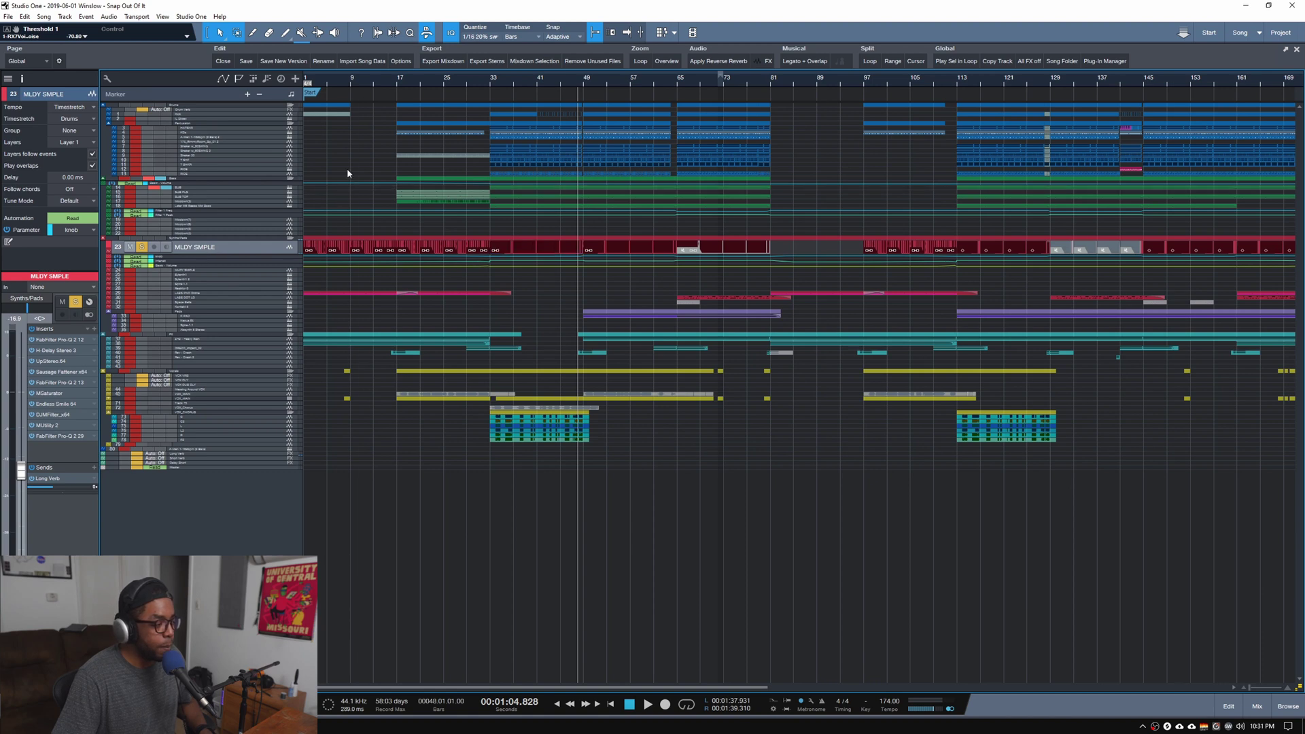
{"action": "left_click", "coordinate": [136, 106]}
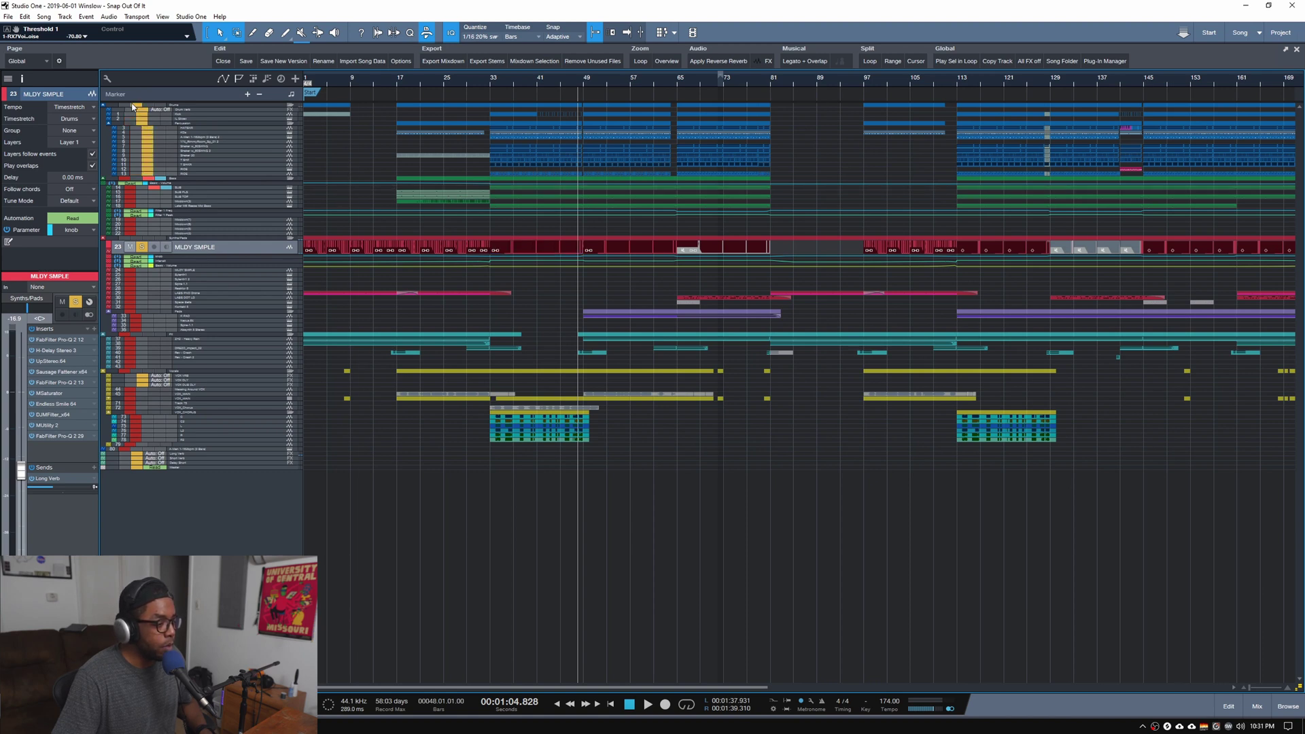
{"action": "left_click", "coordinate": [132, 106]}
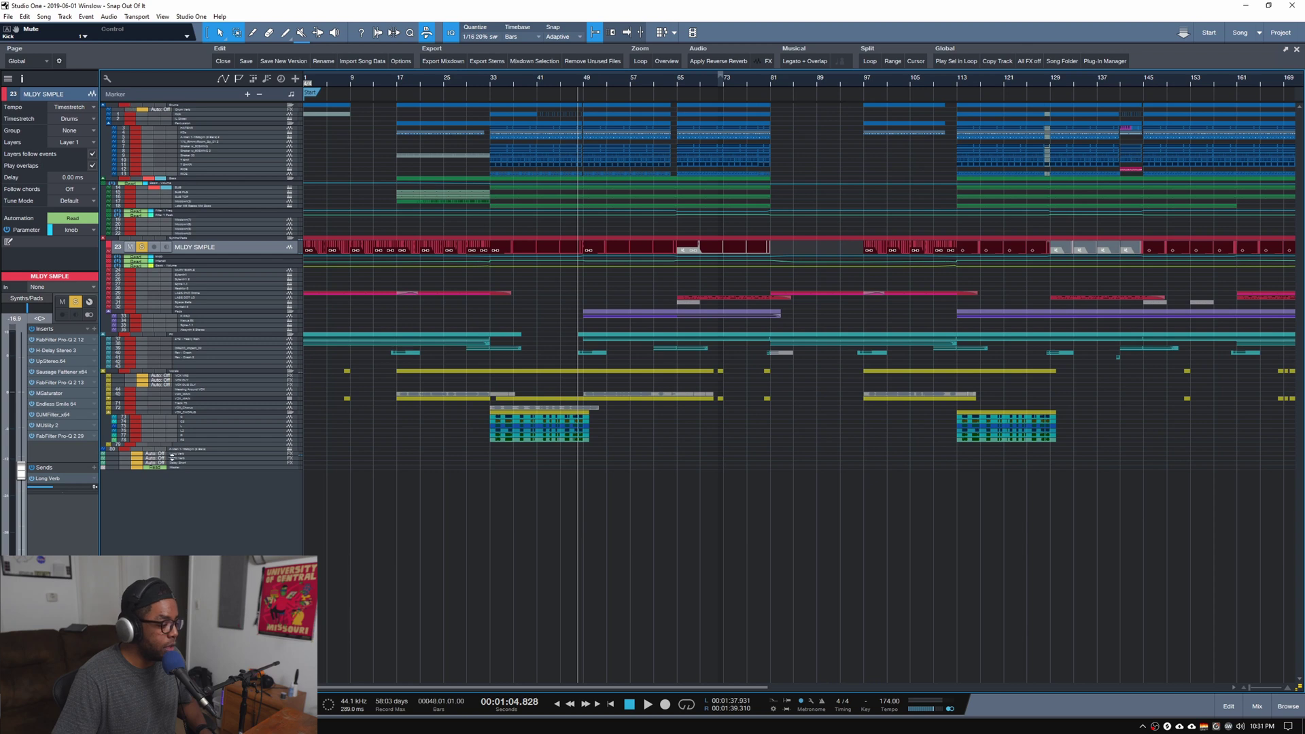
Switch to the Mixdown folder in File Explorer, preview Swingy idea.wav, and close the preview and the folder window
{"action": "key", "text": "alt+Tab"}
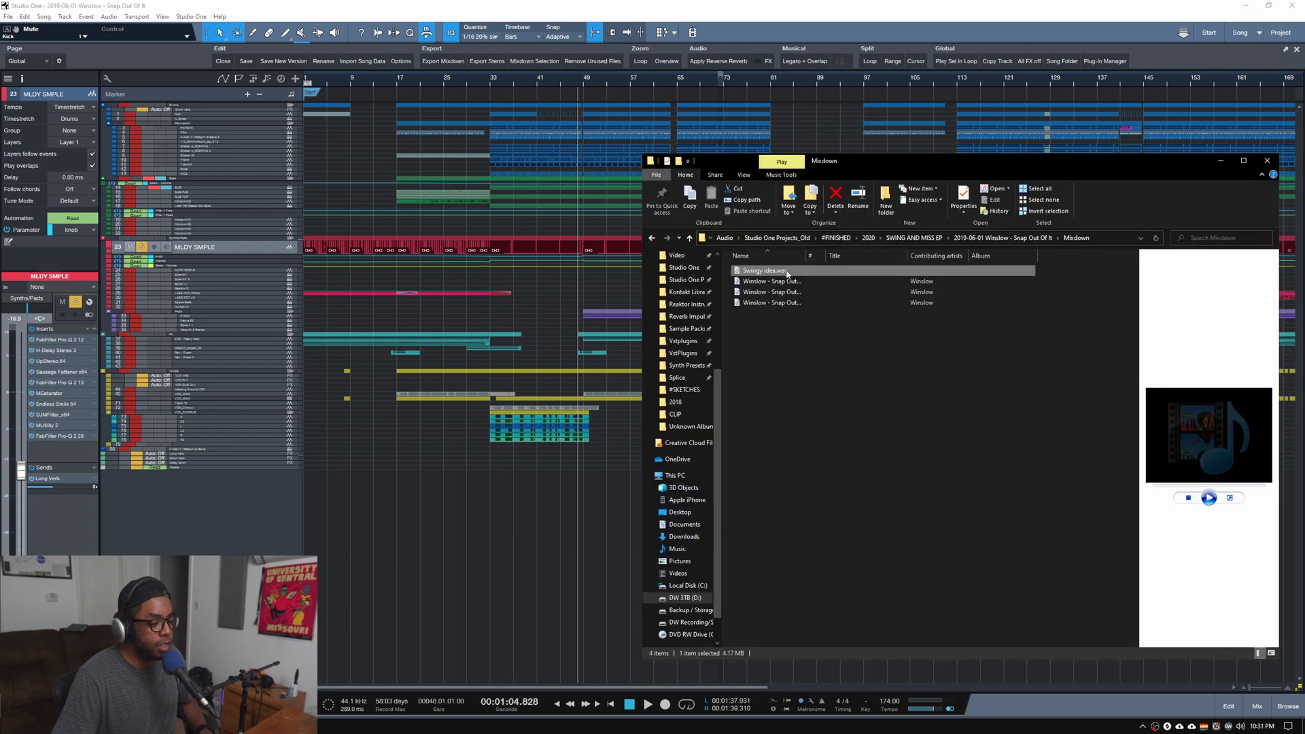
{"action": "left_click_drag", "start_coordinate": [806, 262], "coordinate": [832, 255]}
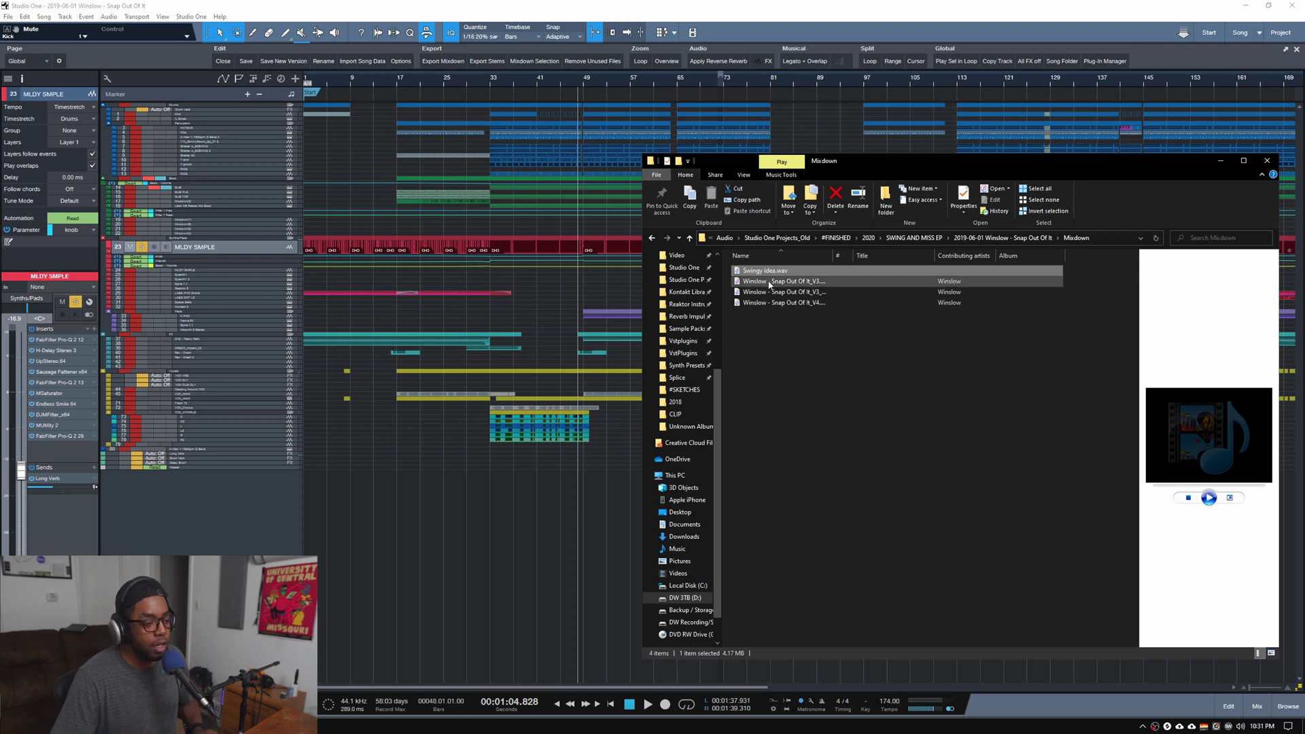
{"action": "key", "text": "space"}
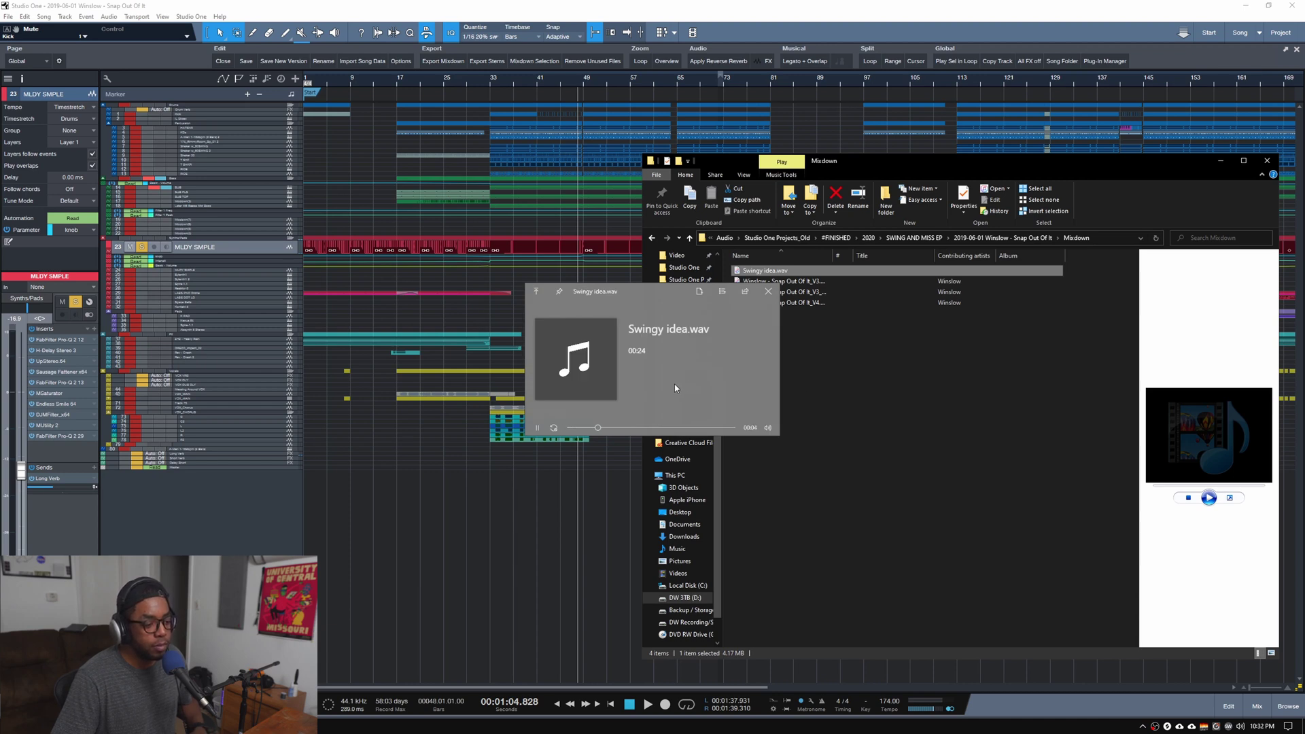
{"action": "left_click", "coordinate": [768, 292]}
{"action": "left_click", "coordinate": [1275, 164]}
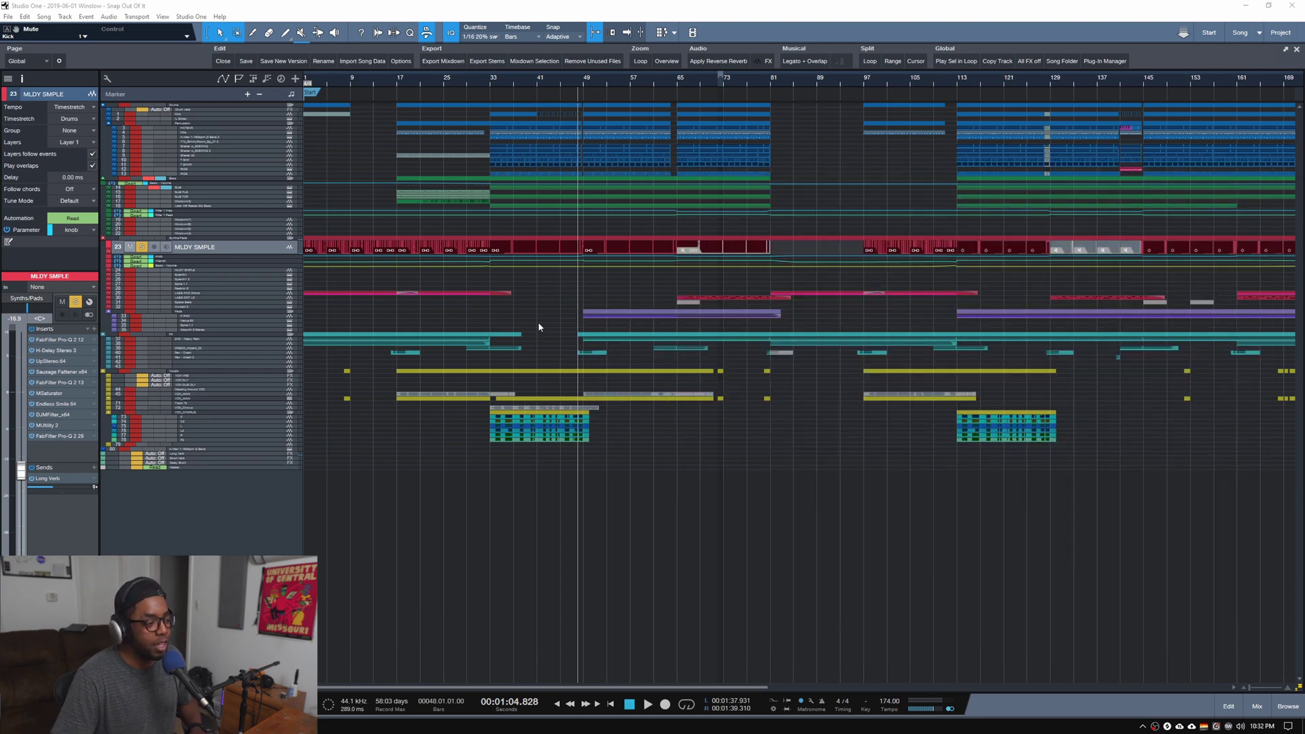
Play the soloed drum tracks from bar 140 through the variation ending at bar 145
{"action": "key", "text": "e"}
{"action": "key", "text": "e"}
{"action": "key", "text": "w"}
{"action": "key", "text": "w"}
{"action": "key", "text": "w"}
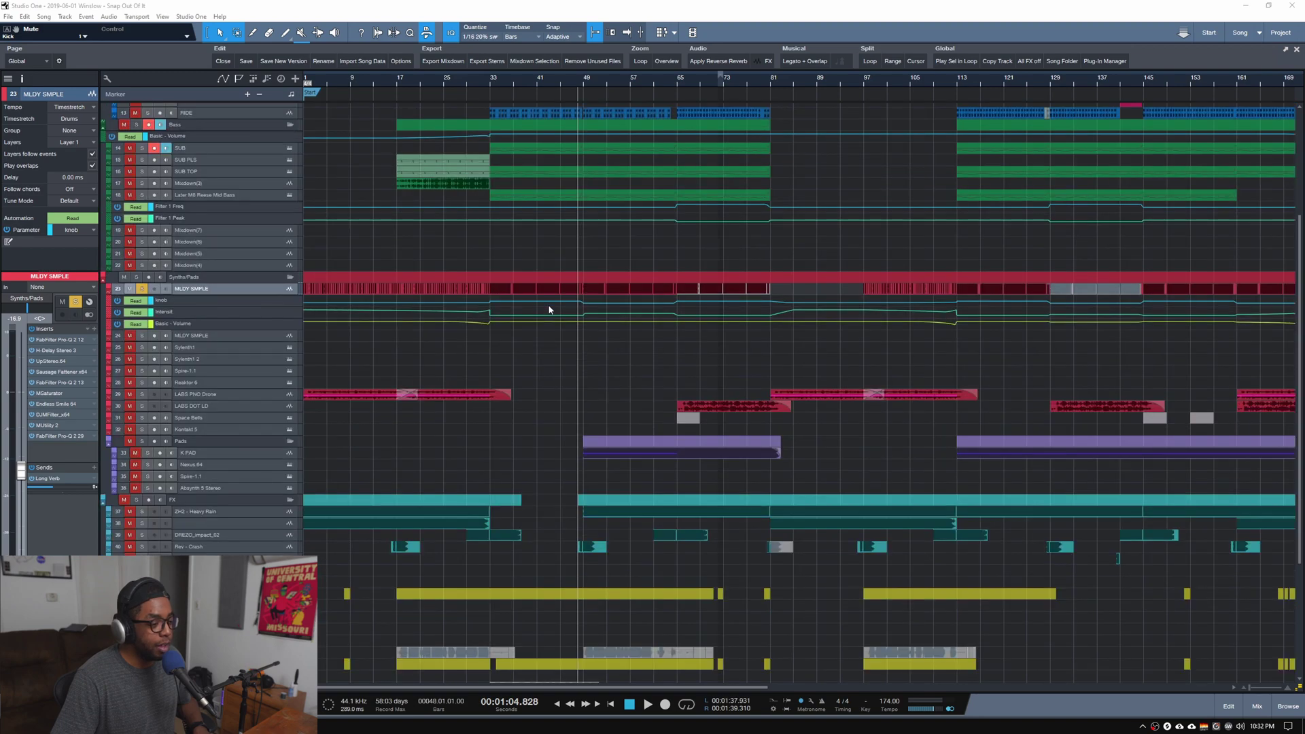
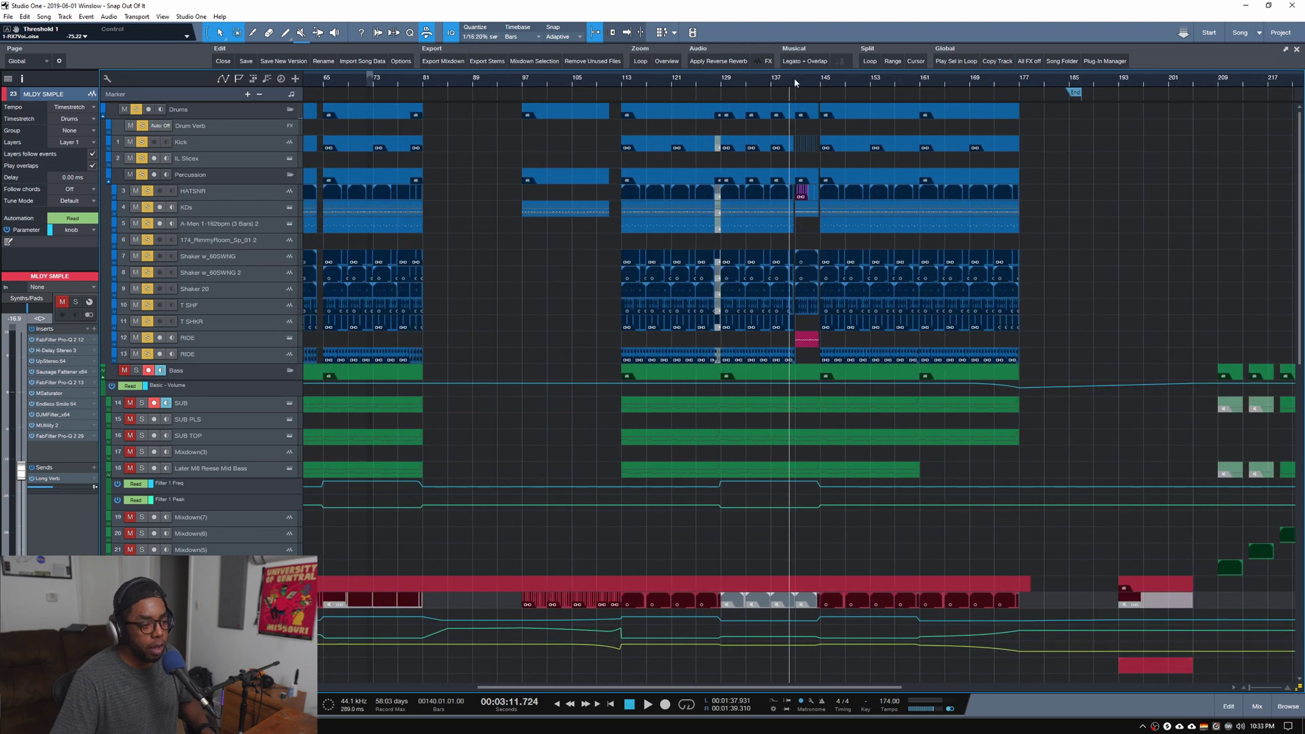
{"action": "key", "text": "space"}
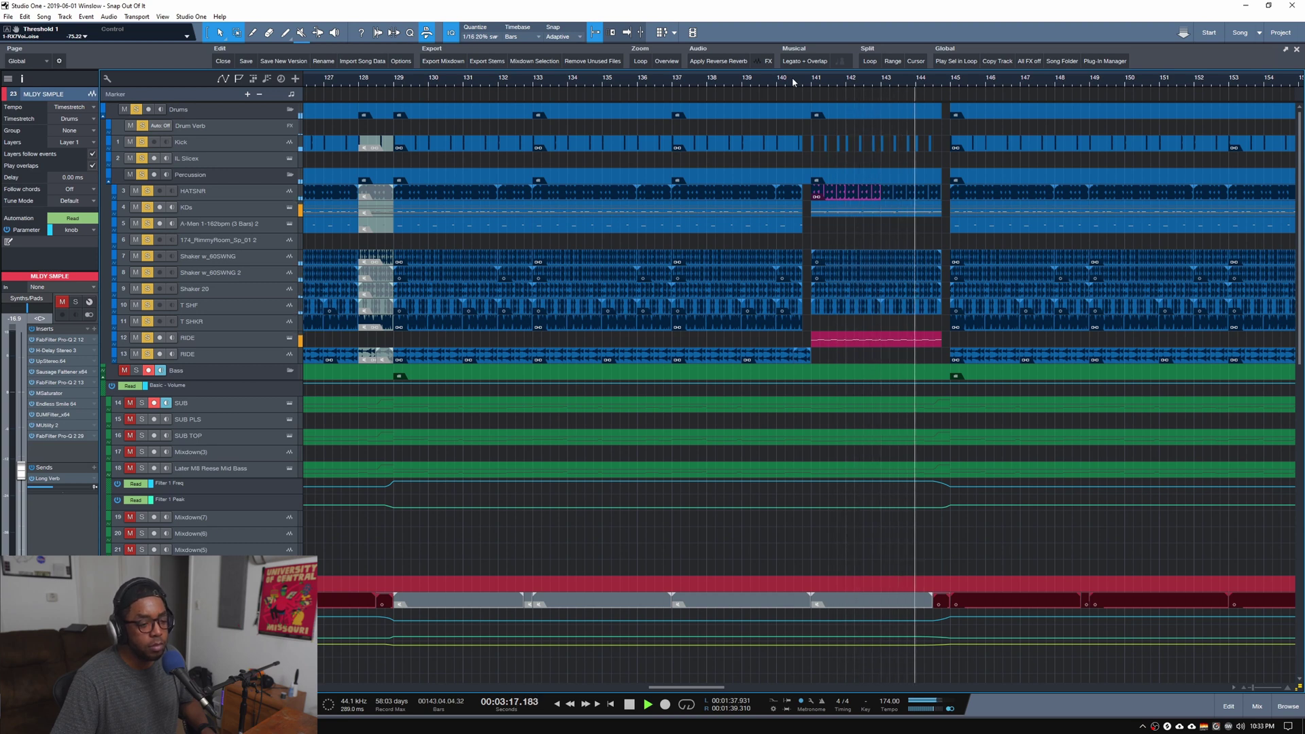
{"action": "scroll", "coordinate": [793, 82], "scroll_direction": "down", "scroll_amount": 3}
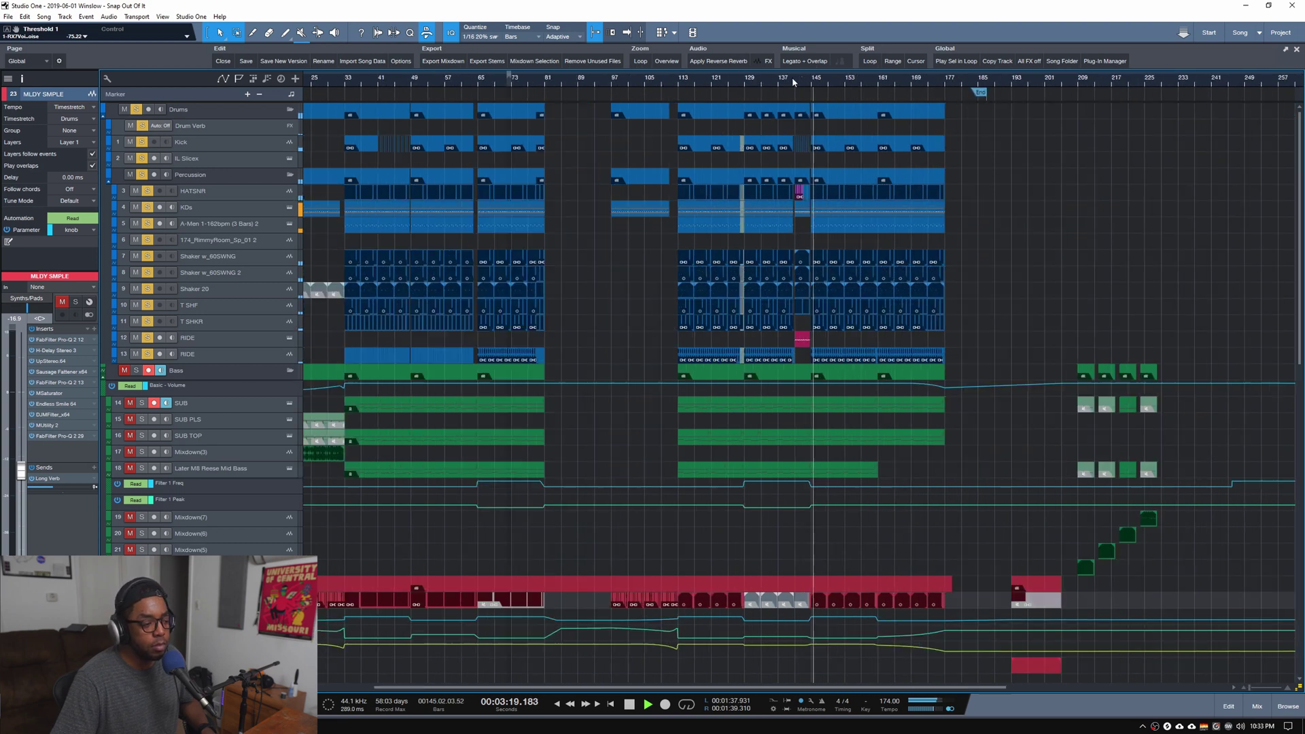
{"action": "key", "text": "space"}
Enlarge the Kick track's height, place the playhead at bar 33, and solo the Kick track
{"action": "scroll", "coordinate": [330, 81], "scroll_direction": "left", "scroll_amount": 5}
{"action": "scroll", "coordinate": [330, 82], "scroll_direction": "up", "scroll_amount": 3}
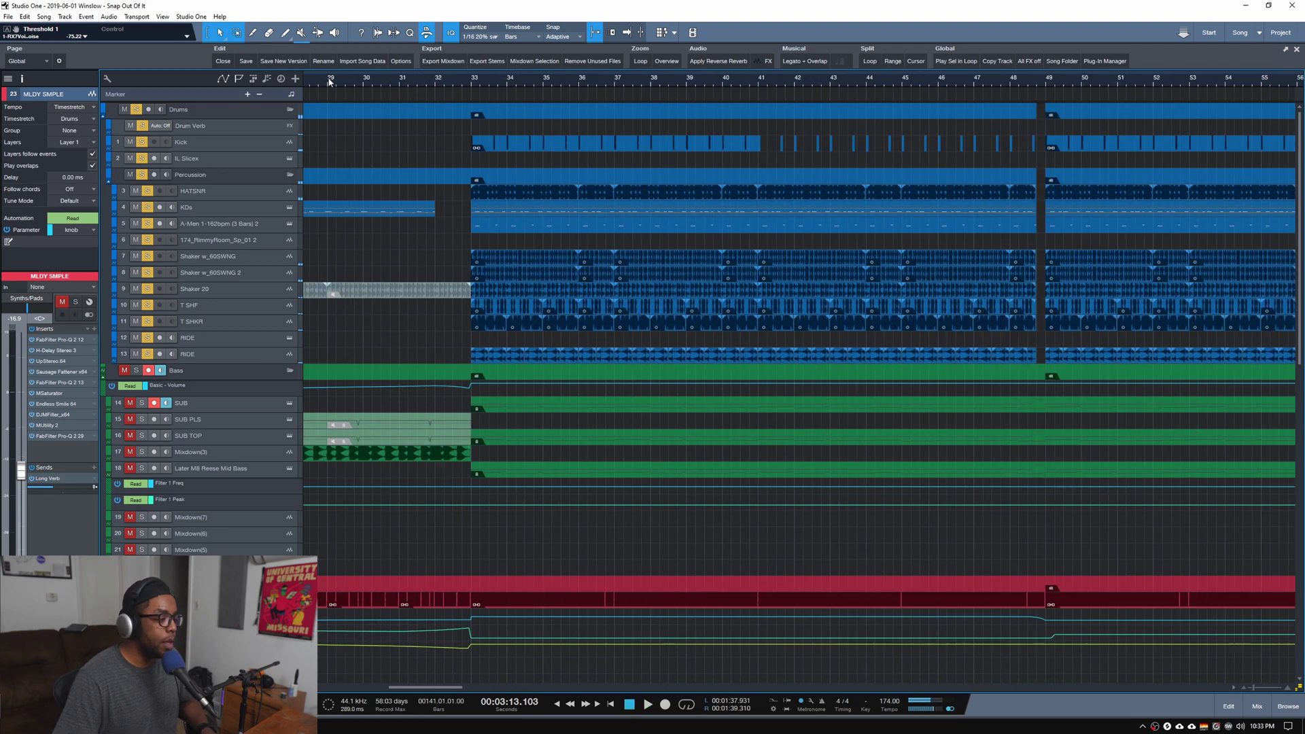
{"action": "scroll", "coordinate": [474, 131], "scroll_direction": "down", "scroll_amount": 3}
{"action": "scroll", "coordinate": [455, 143], "scroll_direction": "up", "scroll_amount": 3}
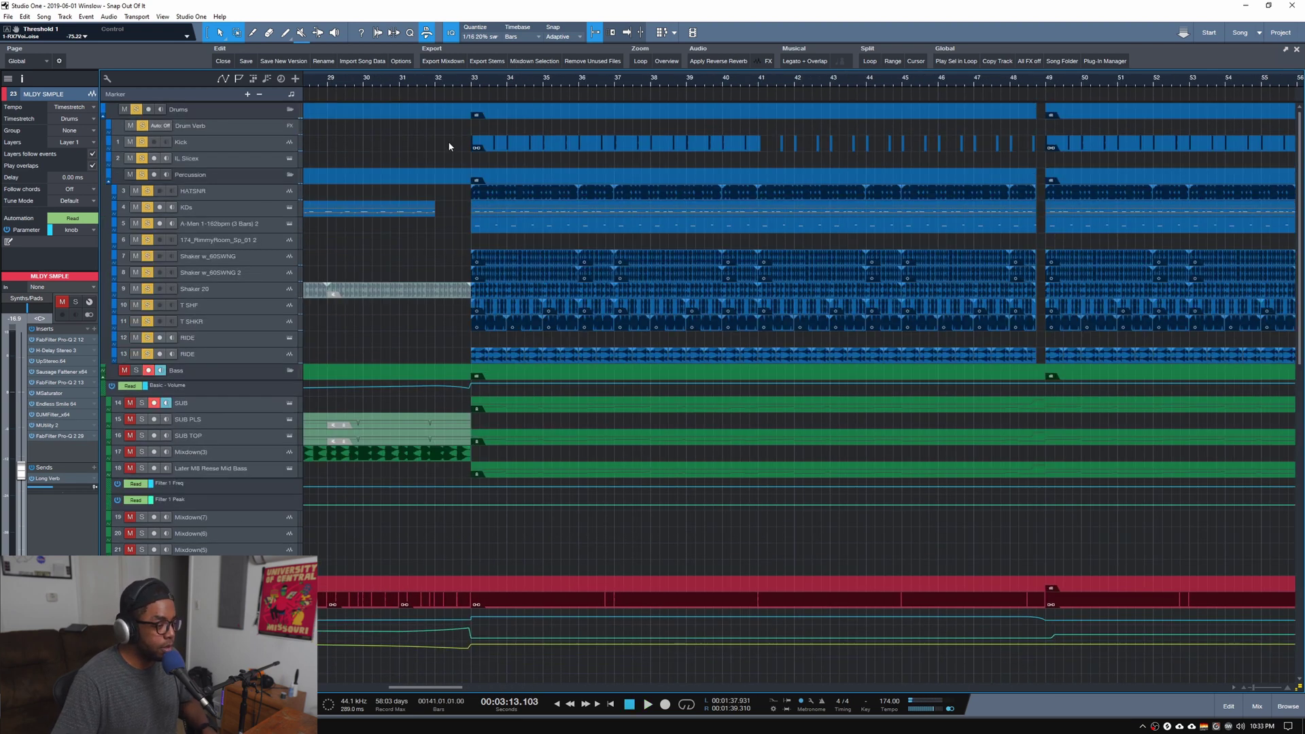
{"action": "left_click_drag", "start_coordinate": [200, 150], "coordinate": [201, 180]}
{"action": "left_click", "coordinate": [474, 80]}
{"action": "left_click", "coordinate": [145, 145]}
Play the soloed kick from bar 33, selecting the Kick track to view its inserts and sends, and stop playback
{"action": "key", "text": "space"}
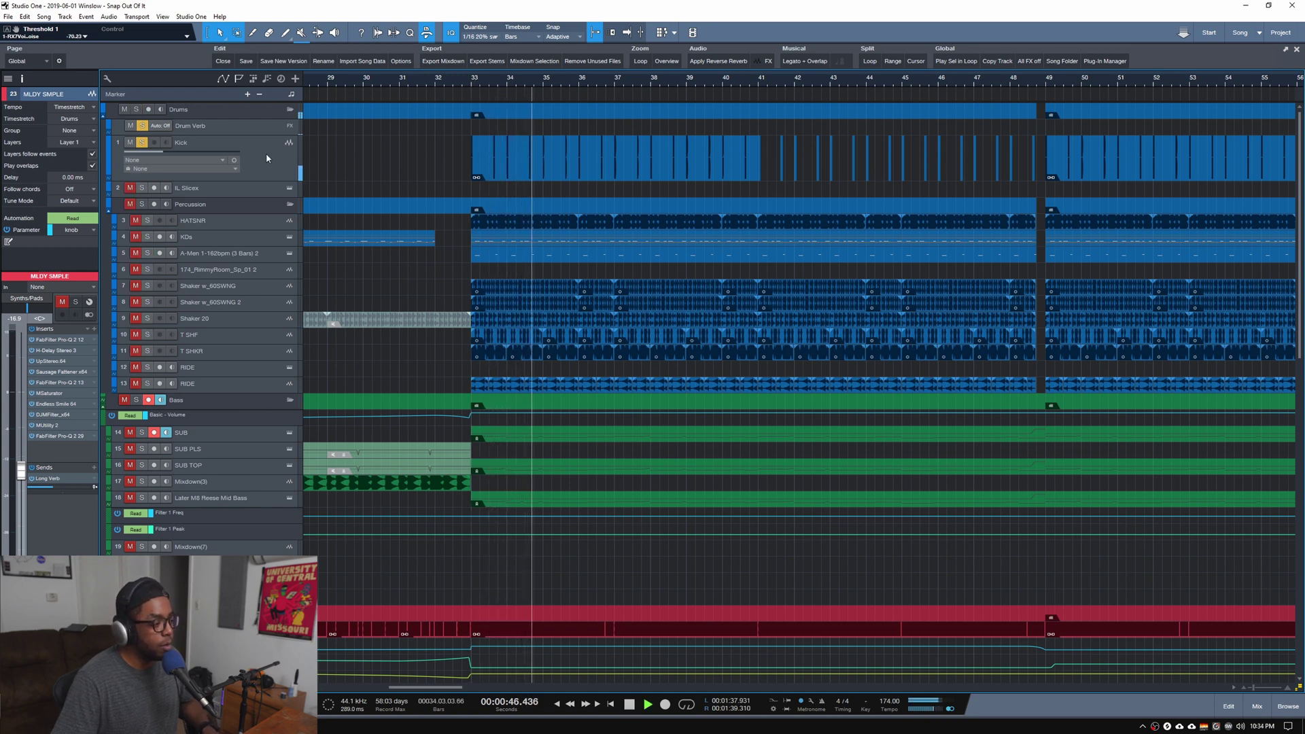
{"action": "left_click", "coordinate": [159, 137]}
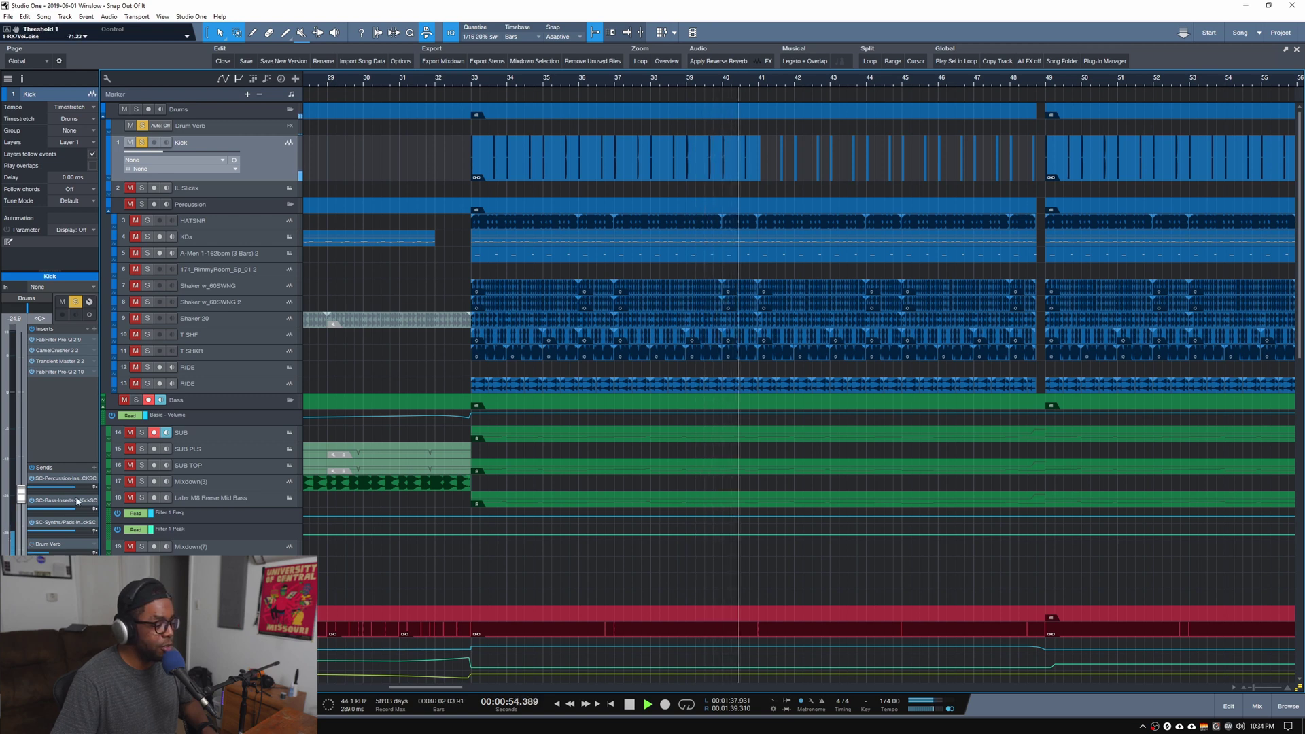
{"action": "key", "text": "space"}
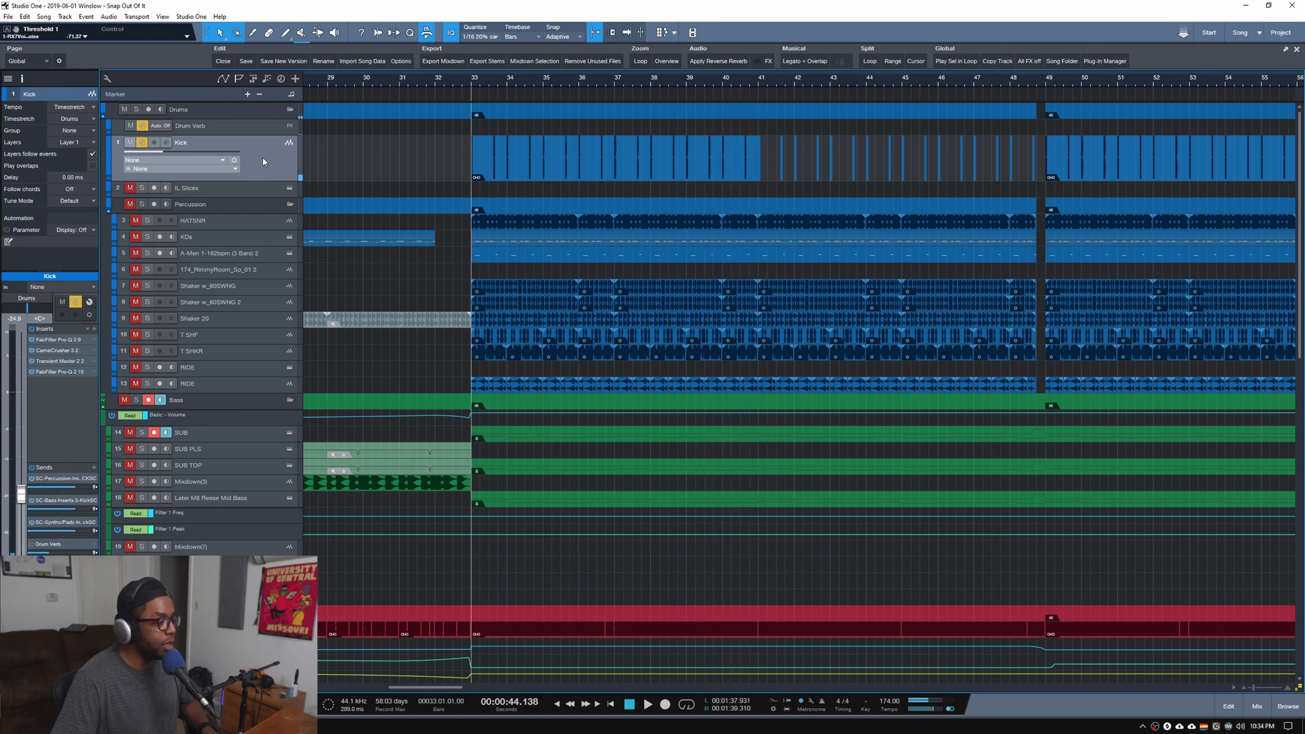
{"action": "right_click", "coordinate": [797, 163]}
{"action": "left_click", "coordinate": [801, 140]}
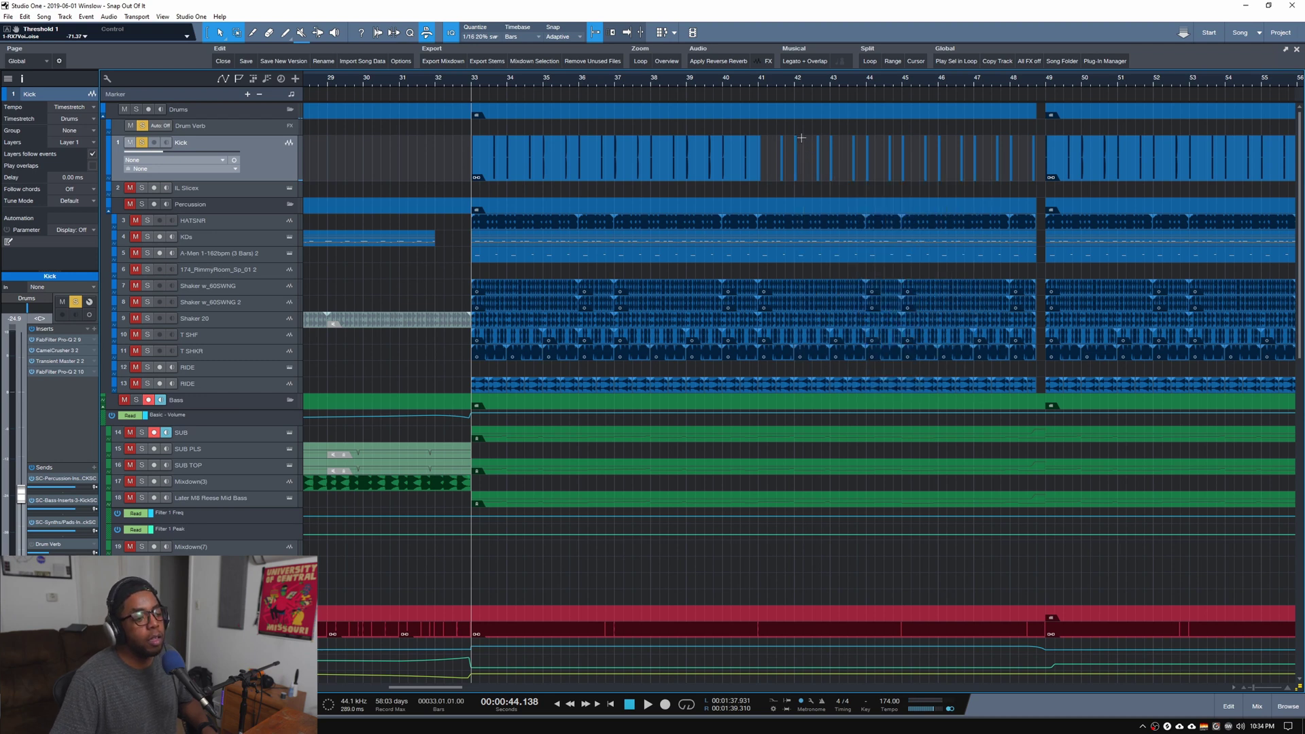
{"action": "scroll", "coordinate": [794, 92], "scroll_direction": "up", "scroll_amount": 5}
{"action": "scroll", "coordinate": [793, 87], "scroll_direction": "down", "scroll_amount": 5}
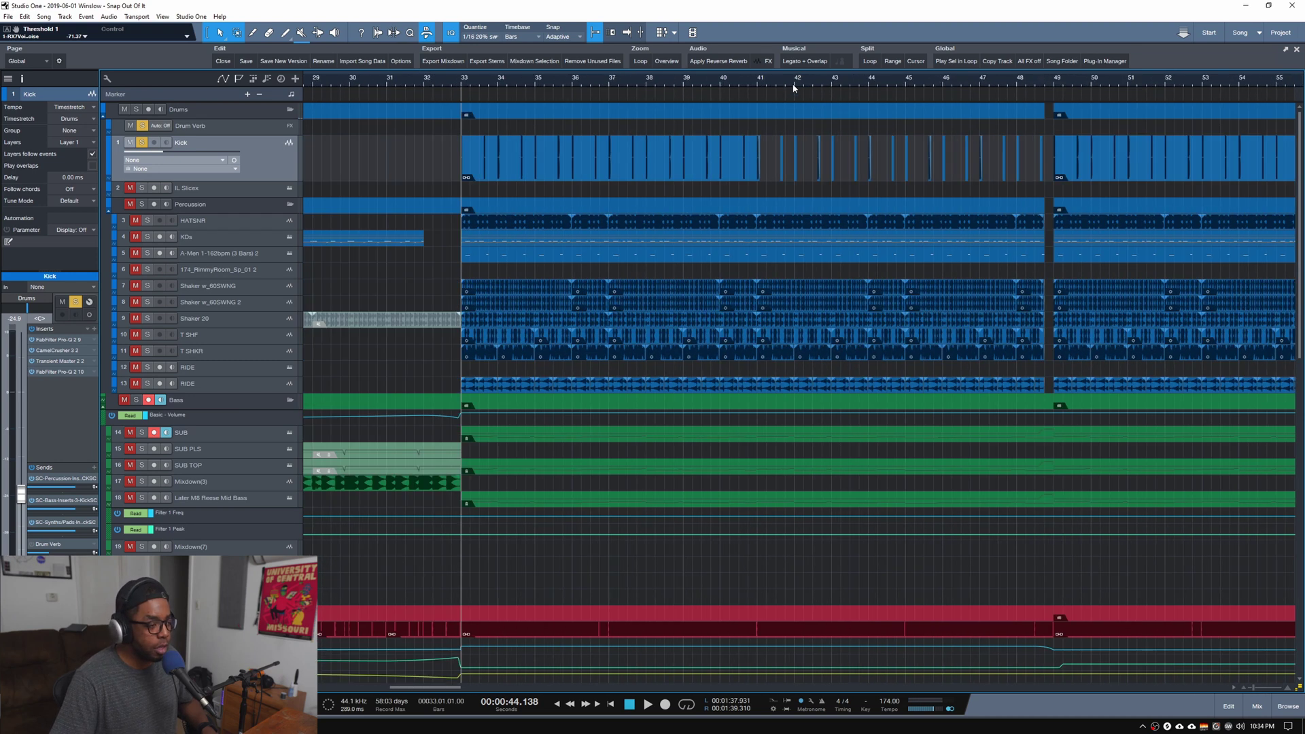
Play the soloed kick from bar 33, examine its FabFilter Pro-Q 2, CamelCrusher and second Pro-Q 2 inserts, and close the plug-in window
{"action": "scroll", "coordinate": [463, 82], "scroll_direction": "up", "scroll_amount": 2}
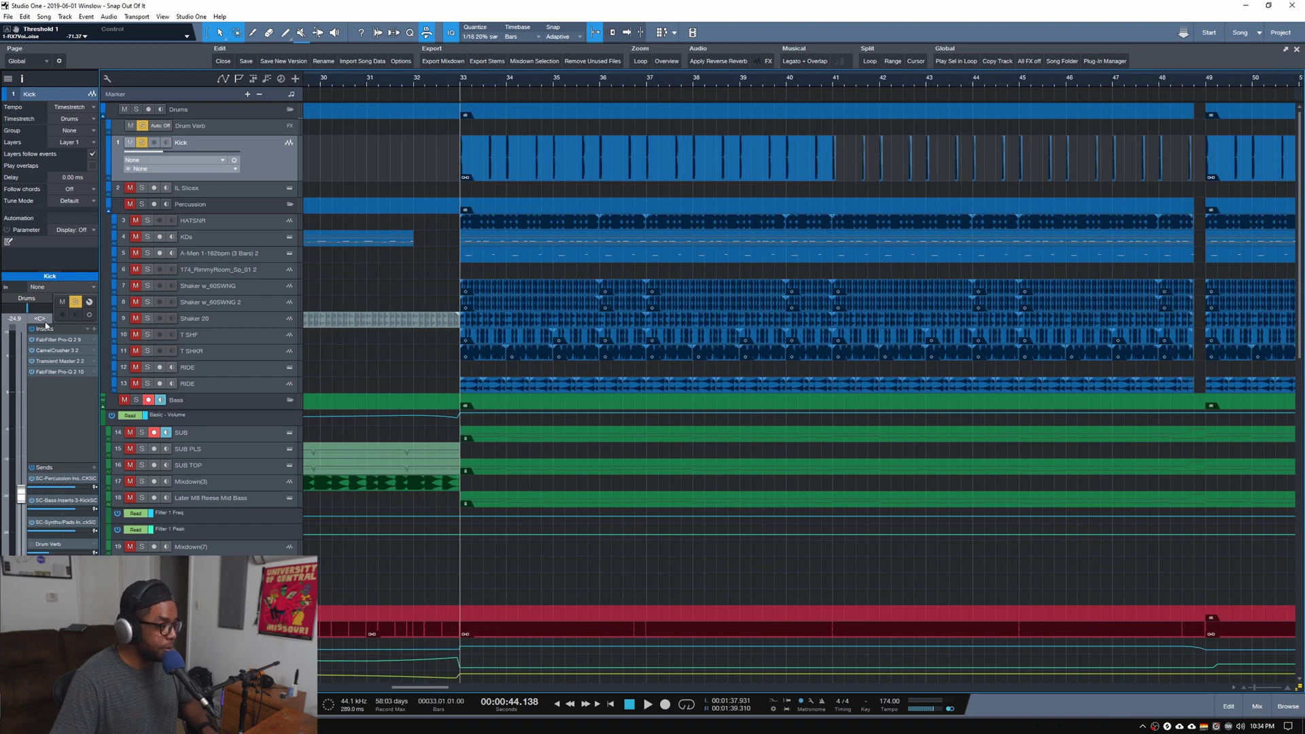
{"action": "key", "text": "space"}
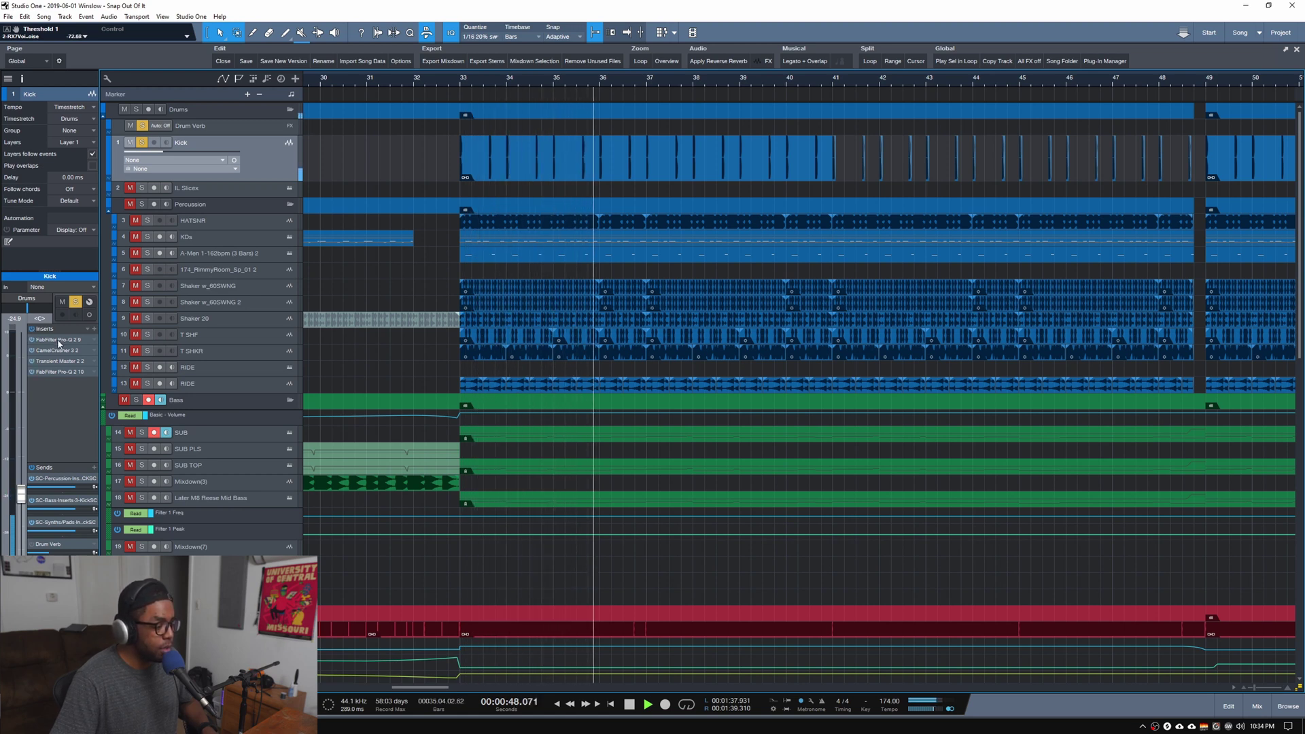
{"action": "left_click", "coordinate": [59, 339]}
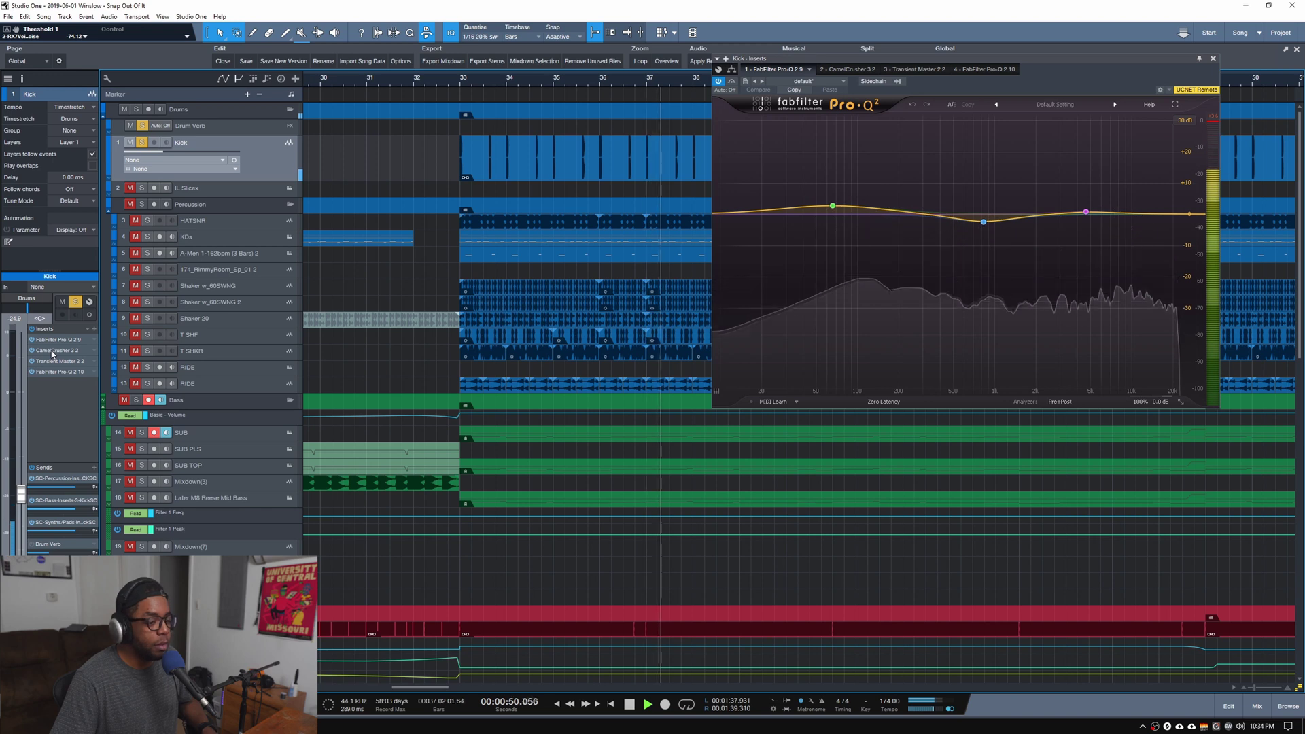
{"action": "left_click", "coordinate": [53, 350]}
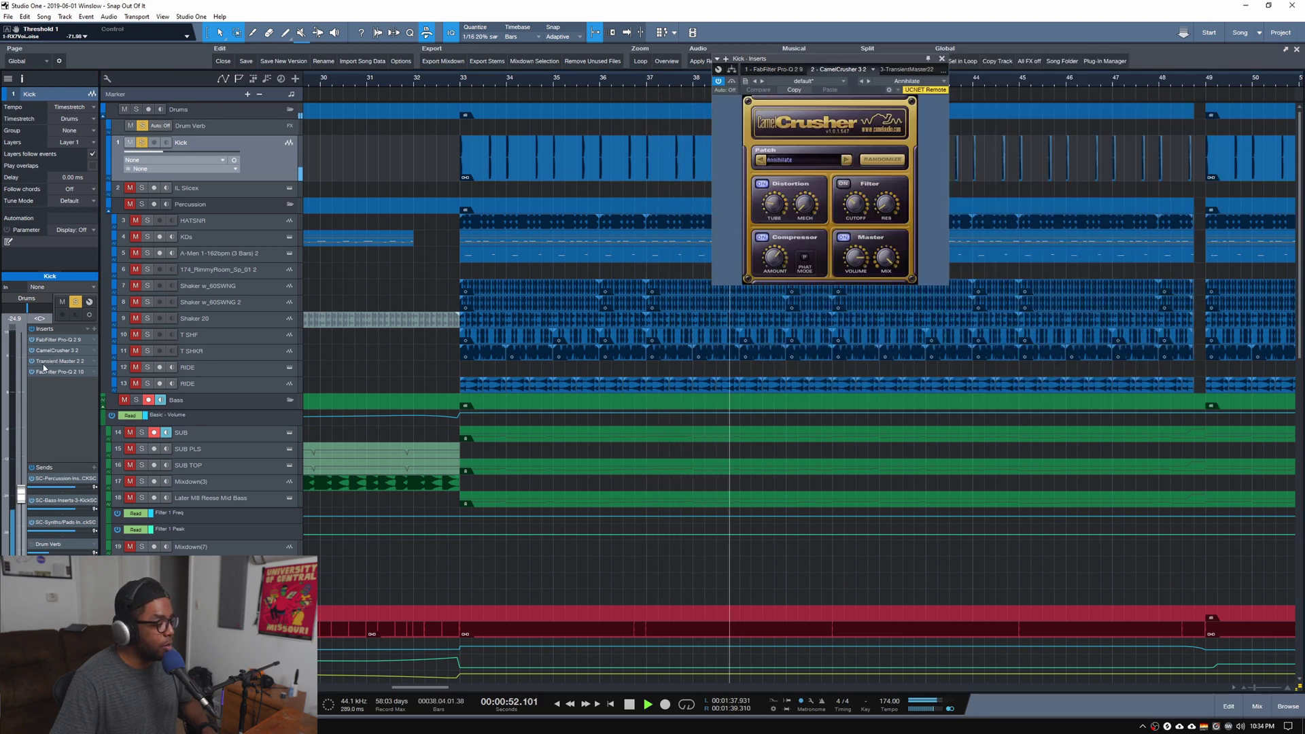
{"action": "key", "text": "space"}
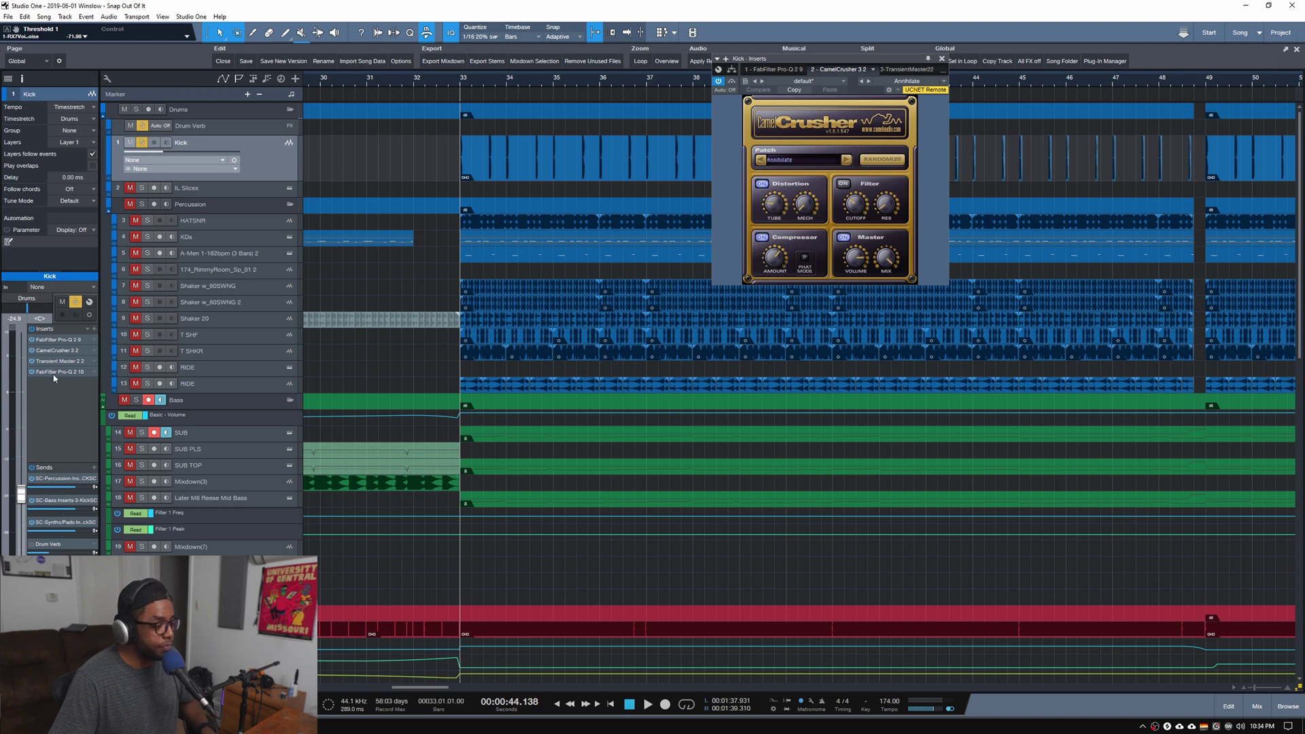
{"action": "left_click", "coordinate": [54, 374]}
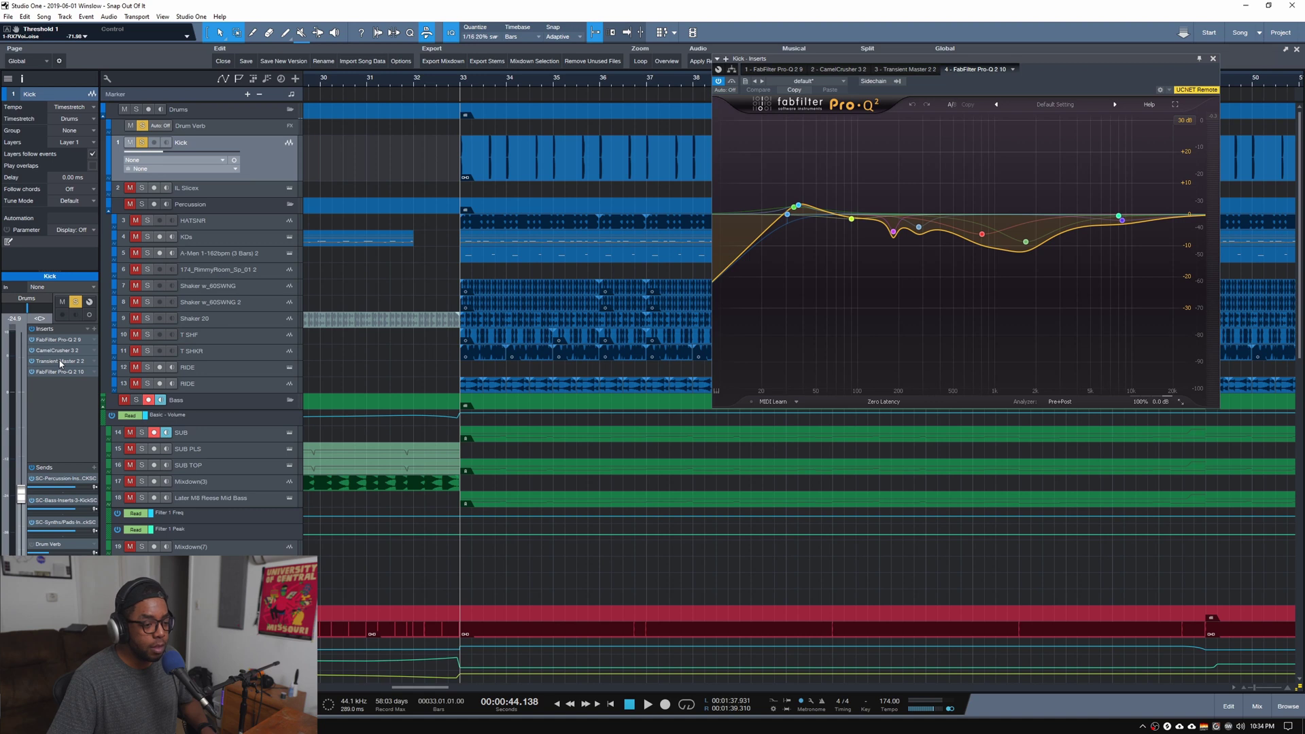
{"action": "left_click", "coordinate": [1212, 60]}
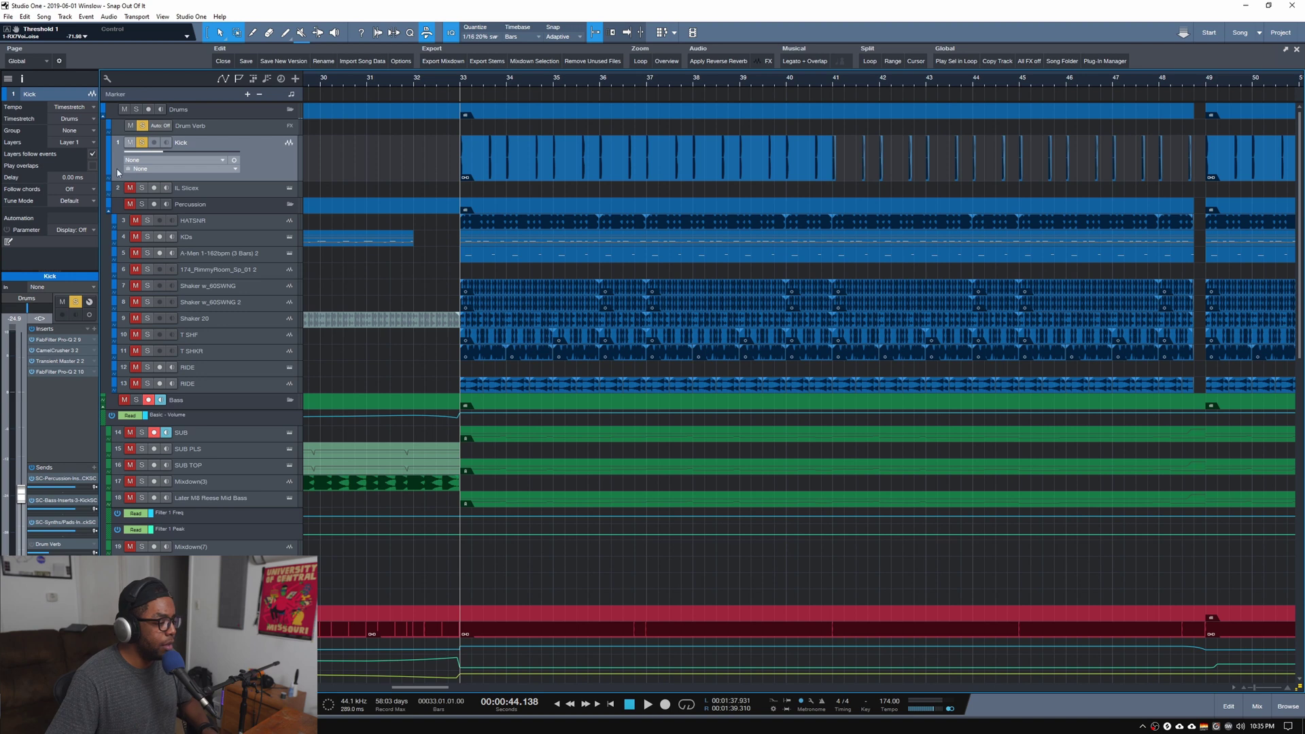
Solo the Percussion folder, play it from bar 33, and stop playback
{"action": "left_click", "coordinate": [141, 204]}
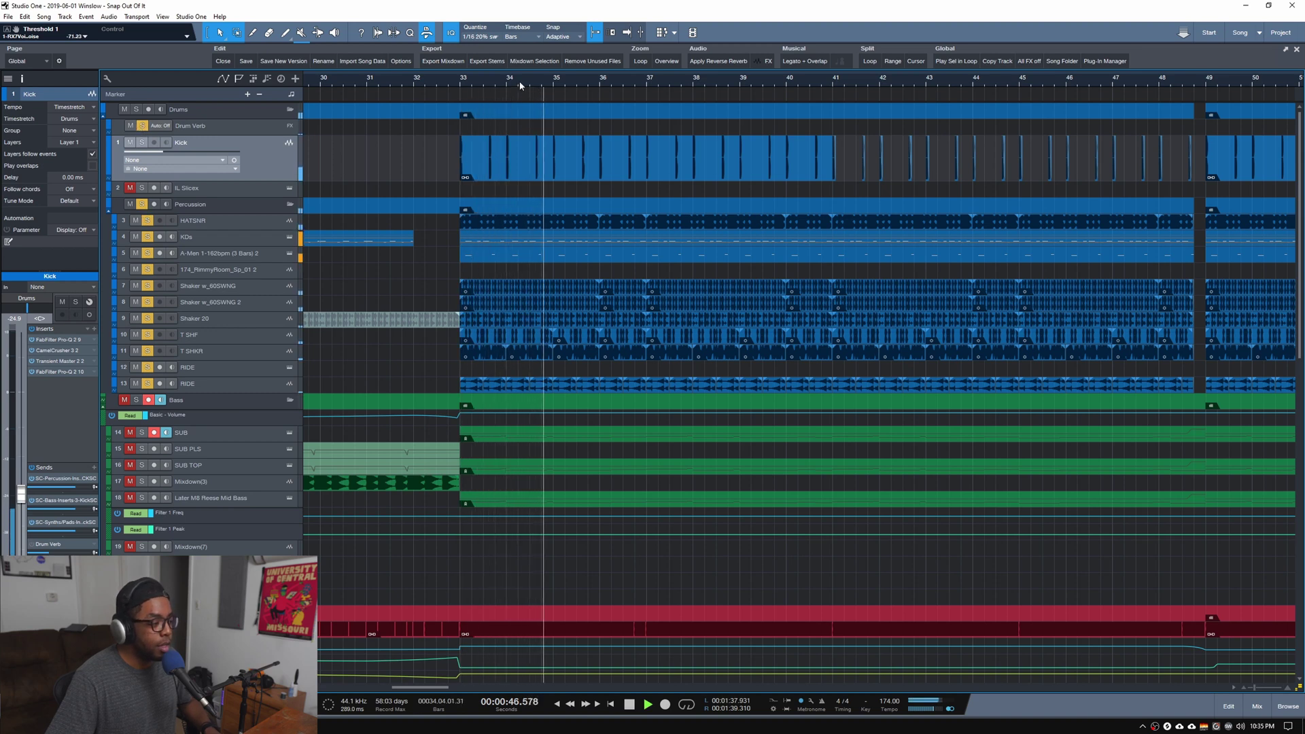
{"action": "scroll", "coordinate": [519, 80], "scroll_direction": "up", "scroll_amount": 3}
{"action": "scroll", "coordinate": [519, 80], "scroll_direction": "down", "scroll_amount": 4}
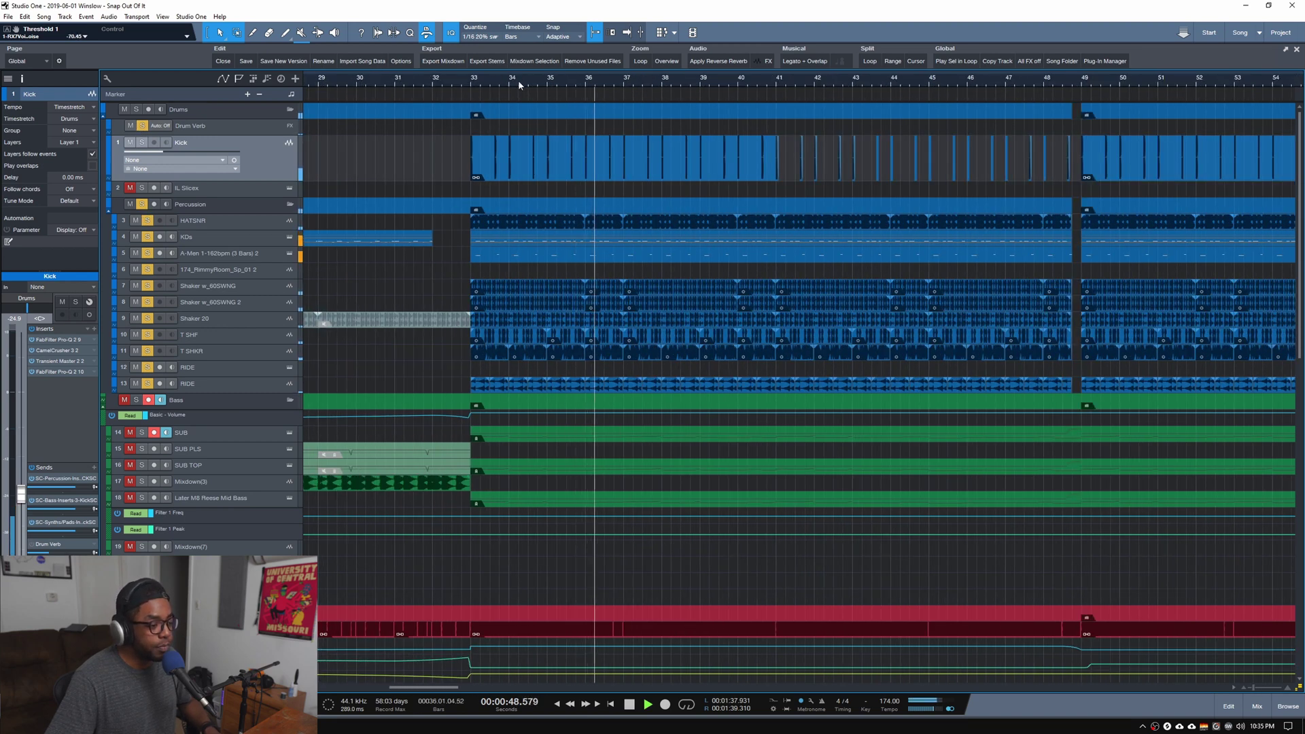
{"action": "scroll", "coordinate": [519, 80], "scroll_direction": "up", "scroll_amount": 1}
{"action": "key", "text": "space"}
Solo the HATSNR track and play it from bar 33, then switch the solo to the KDs track
{"action": "left_click", "coordinate": [147, 221]}
{"action": "key", "text": "space"}
{"action": "left_click", "coordinate": [148, 237]}
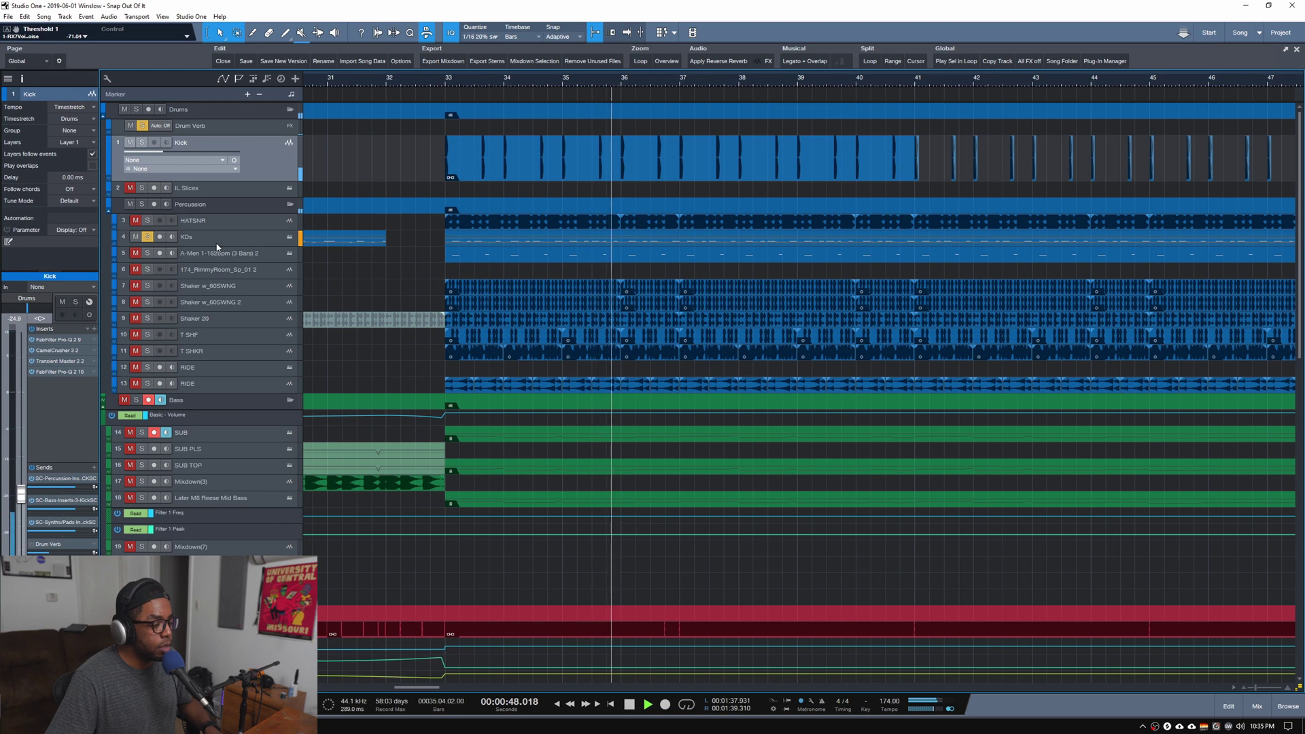
Examine the KDs track's Kontakt instrument, stop playback, select the track to view its inserts, and close the instrument window
{"action": "left_click", "coordinate": [290, 238]}
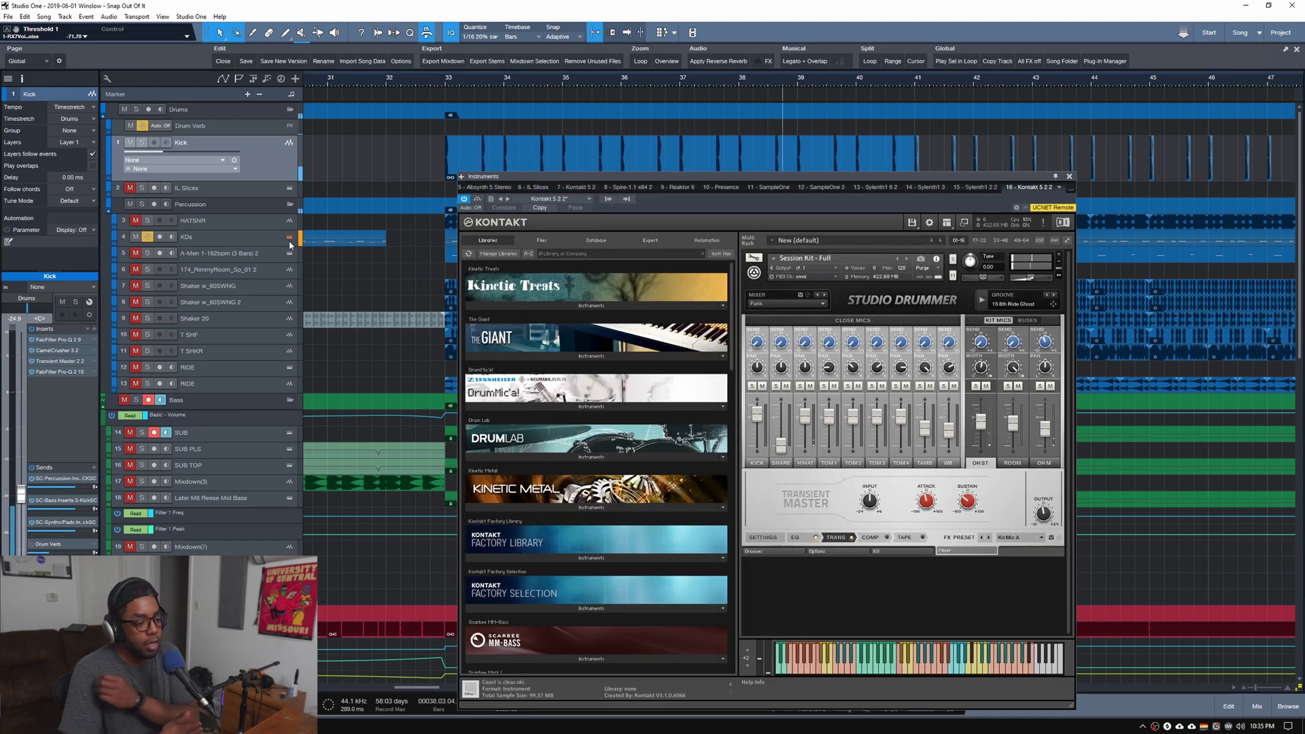
{"action": "key", "text": "space"}
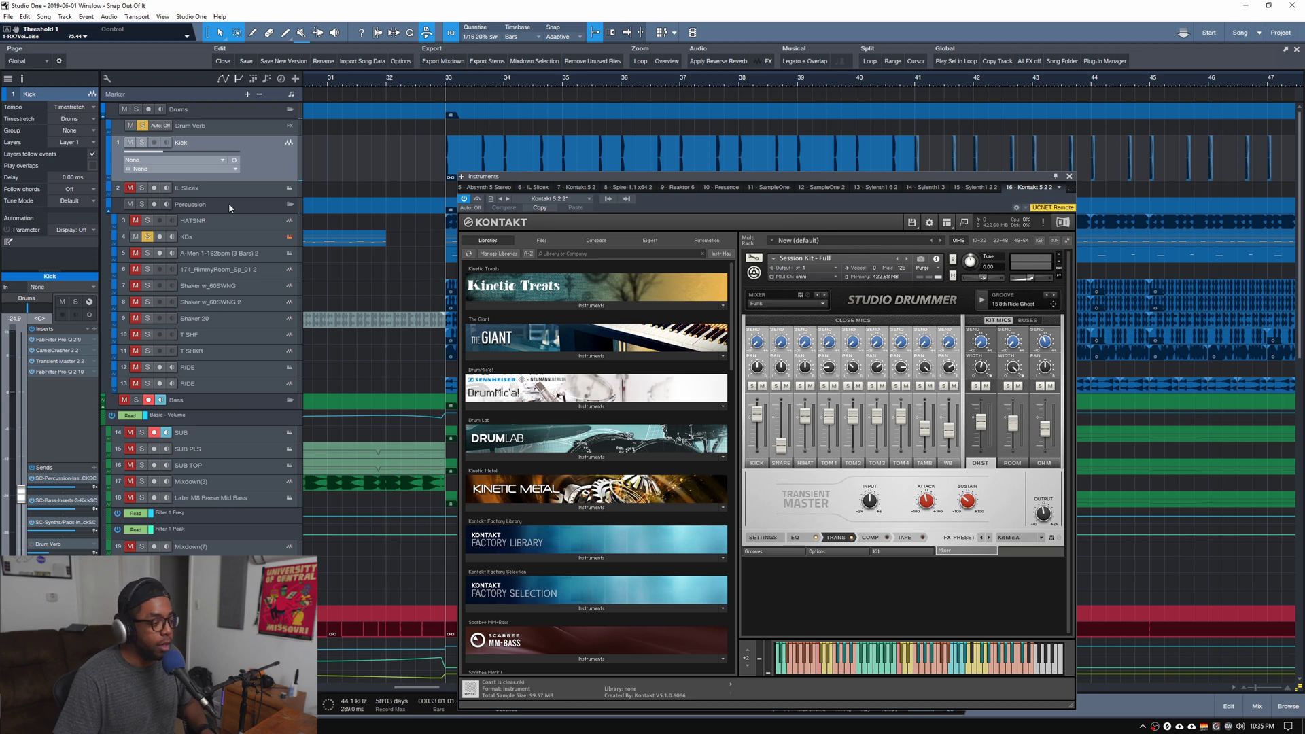
{"action": "left_click", "coordinate": [219, 237]}
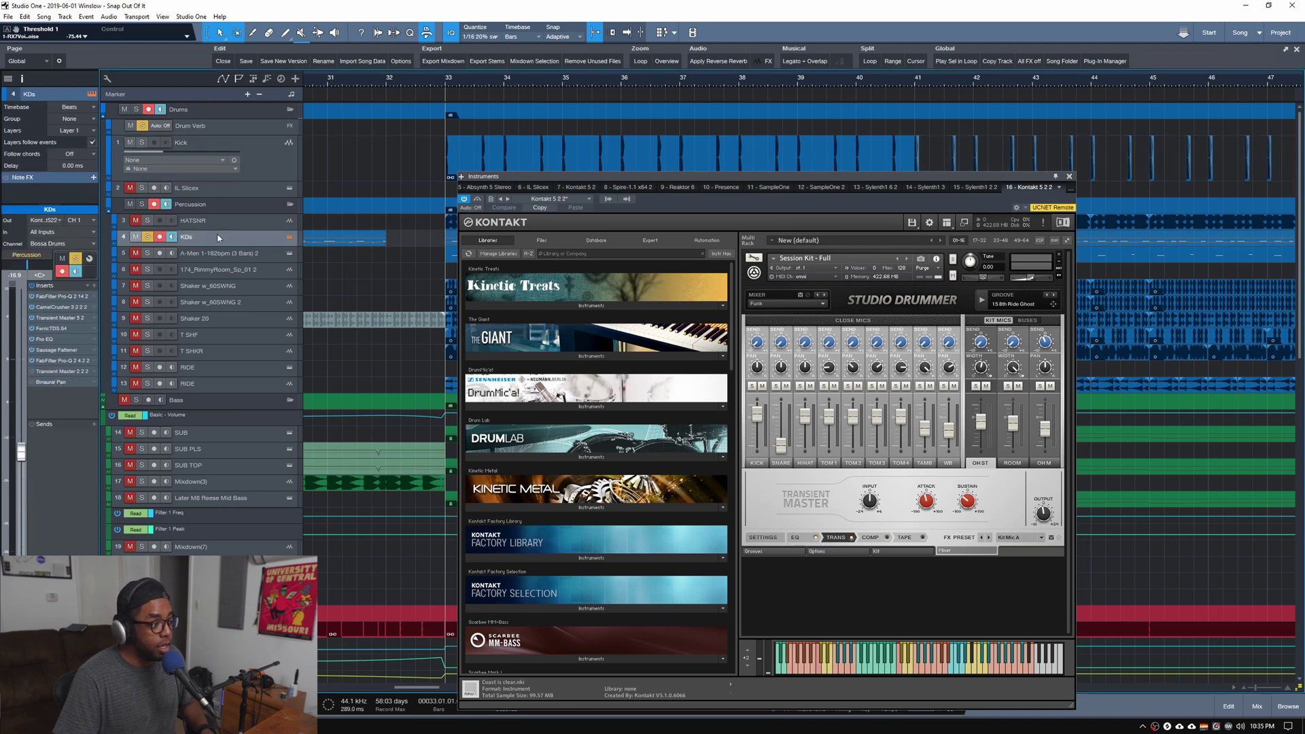
{"action": "left_click", "coordinate": [1069, 178]}
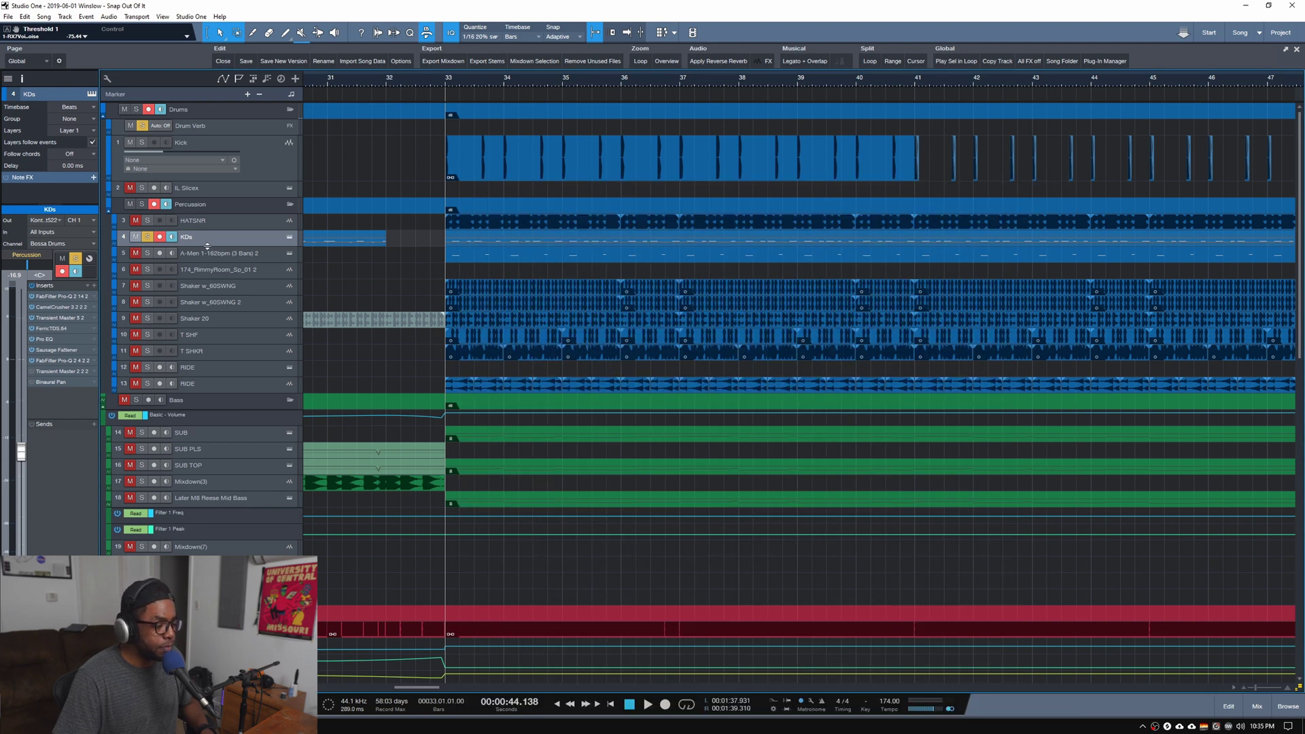
Enlarge the KDs track's height, audition it, and play the A-Men 1-162bpm (3 Bars) 2 track together with the kick from bar 33
{"action": "left_click_drag", "start_coordinate": [212, 249], "coordinate": [196, 258]}
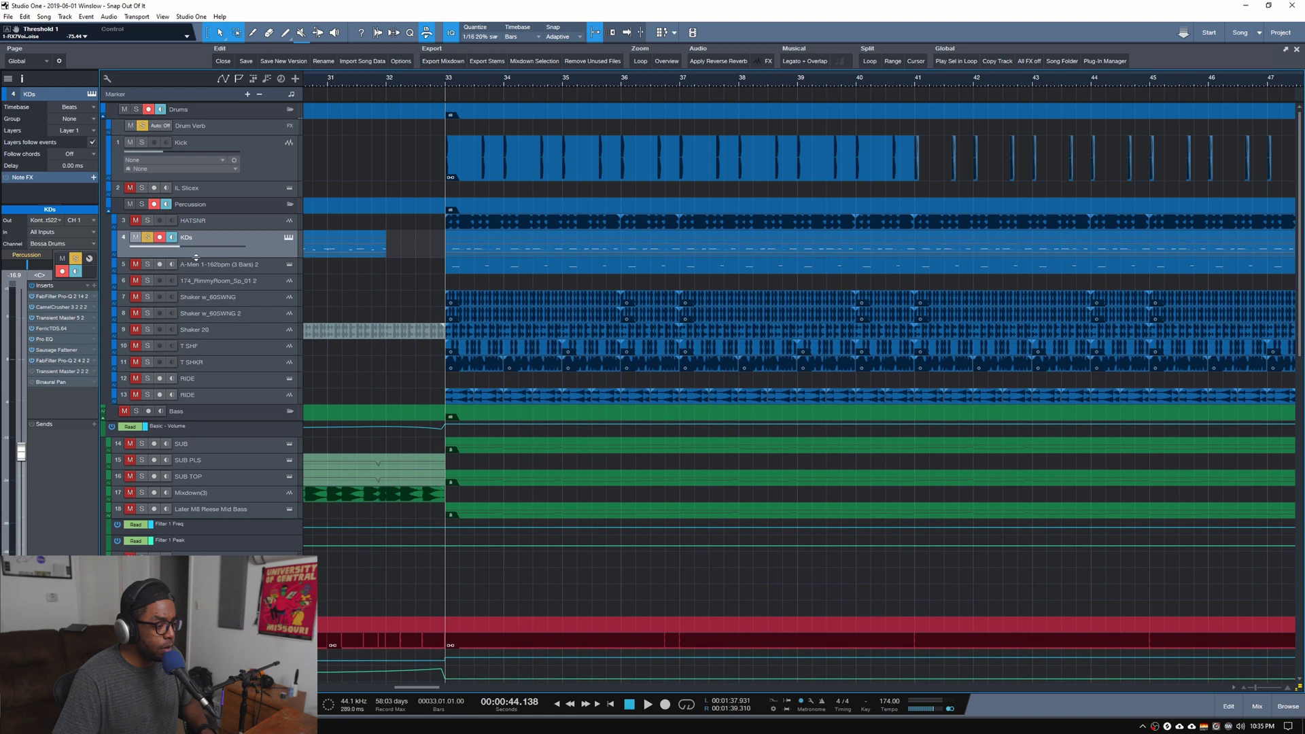
{"action": "key", "text": "space"}
{"action": "left_click", "coordinate": [148, 239]}
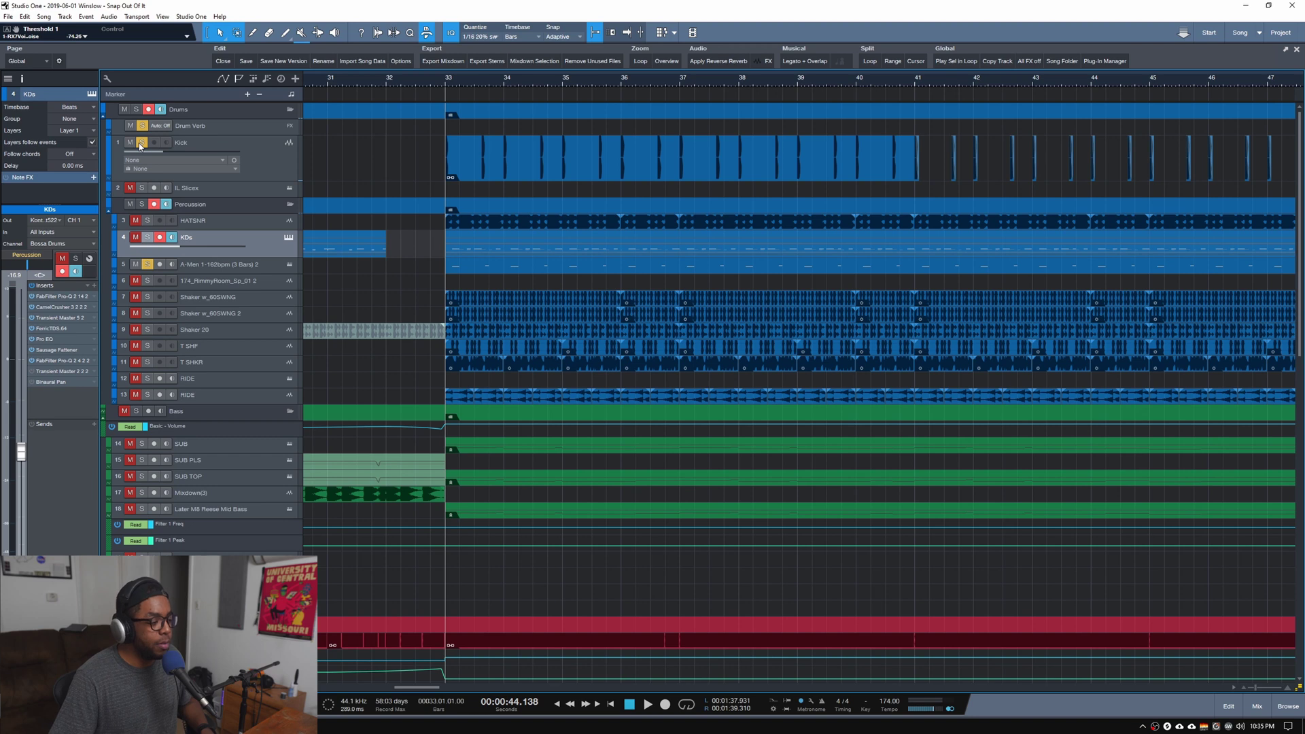
{"action": "key", "text": "space"}
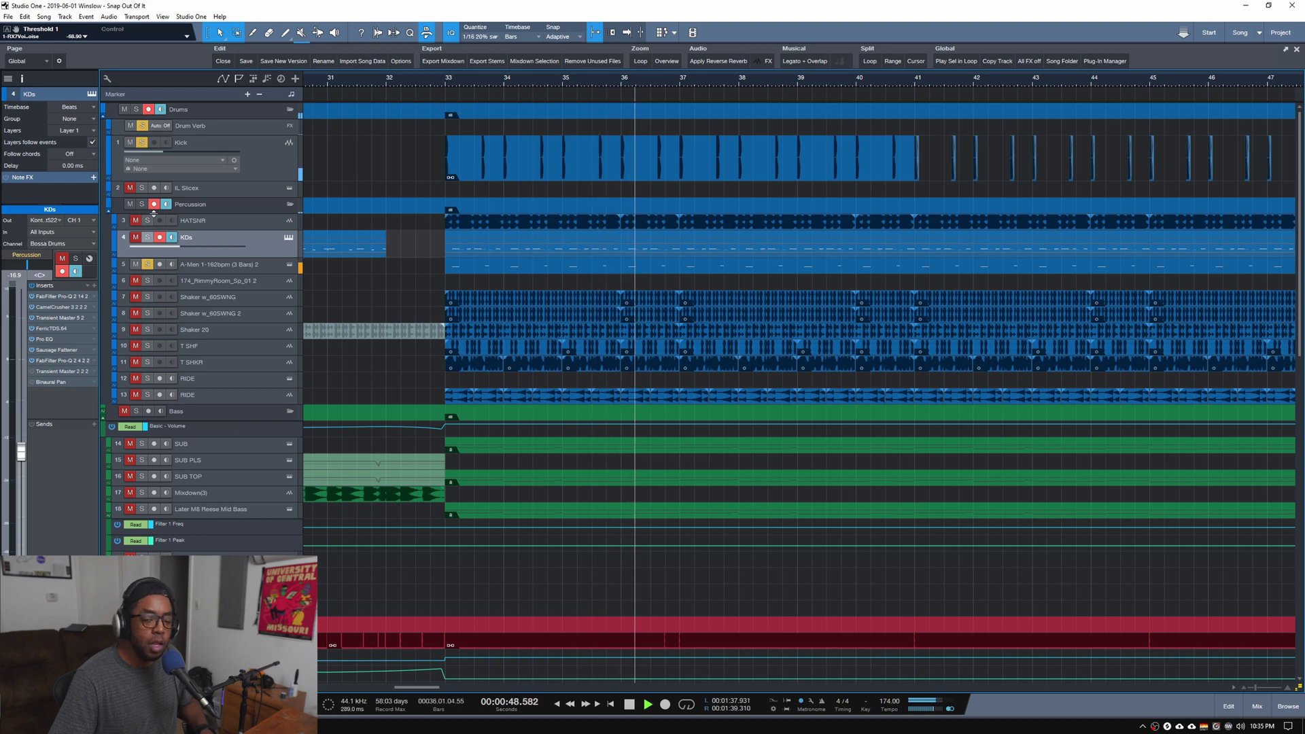
{"action": "key", "text": "space"}
Solo all the drum tracks and play from bar 33, switching the A-Men track's solo off and on to compare
{"action": "left_click", "coordinate": [141, 126]}
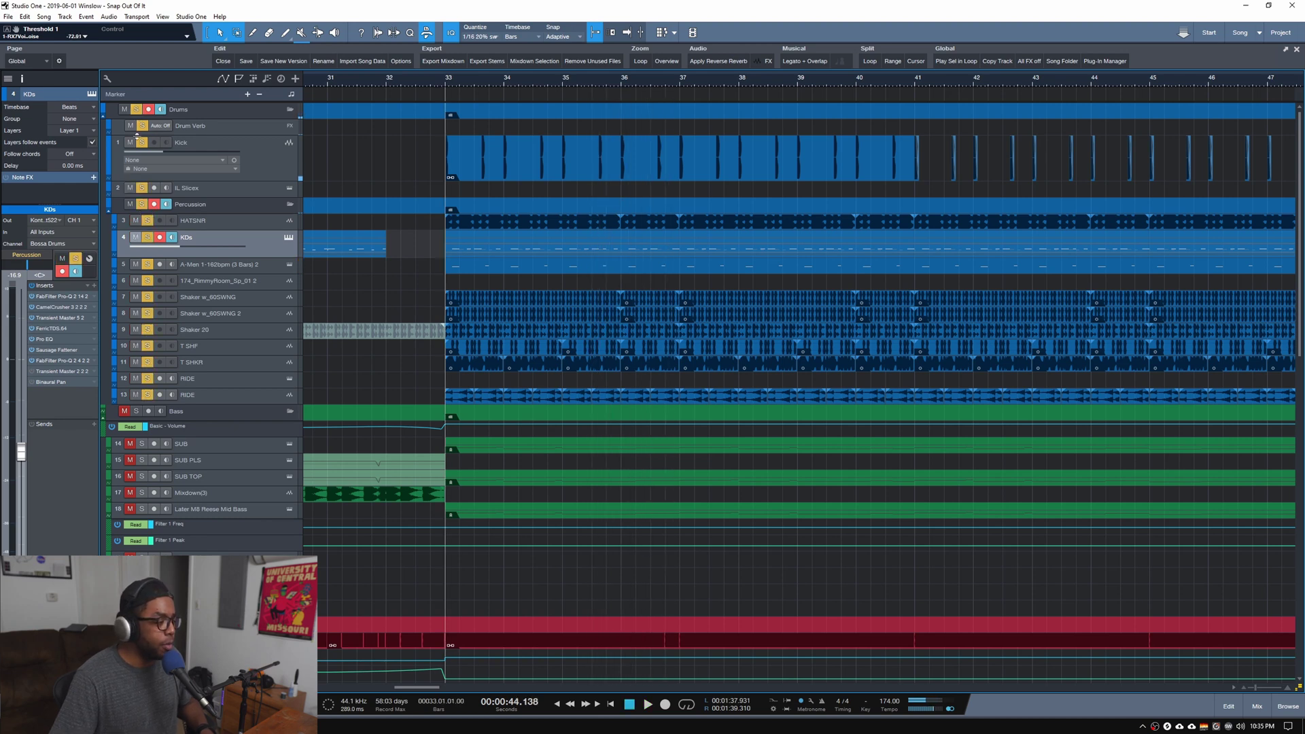
{"action": "left_click", "coordinate": [146, 238]}
{"action": "left_click", "coordinate": [147, 238]}
{"action": "left_click", "coordinate": [149, 265]}
{"action": "key", "text": "space"}
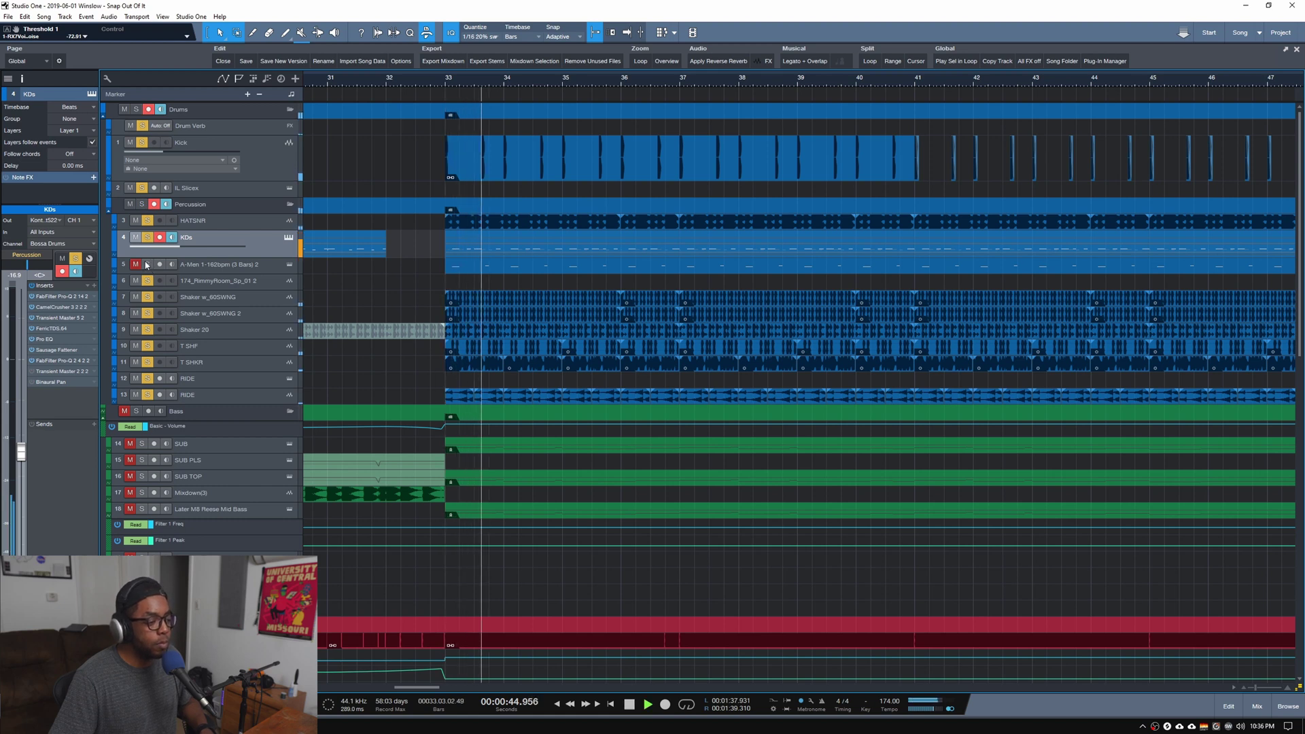
{"action": "left_click", "coordinate": [146, 265]}
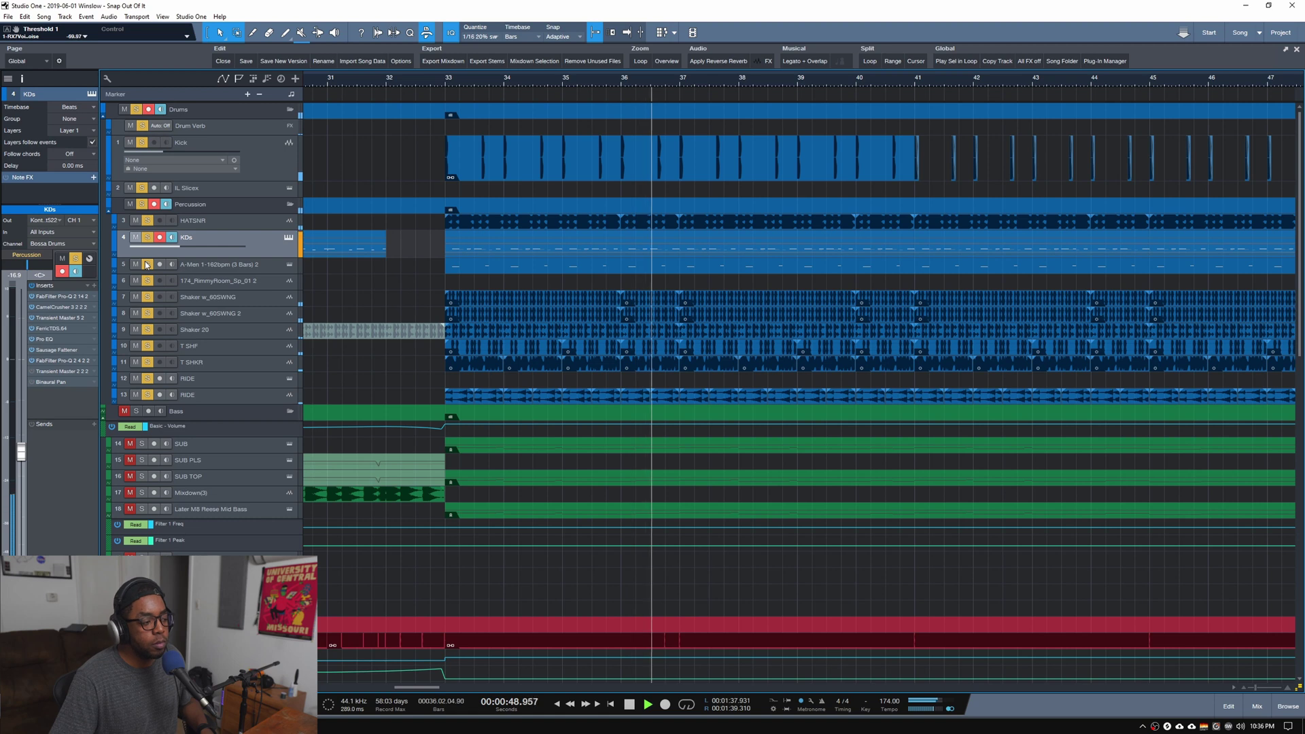
Select the A-Men track to view its inserts and sends, play it soloed from bar 33, and stop playback
{"action": "key", "text": "space"}
{"action": "left_click", "coordinate": [160, 265]}
{"action": "left_click", "coordinate": [148, 265]}
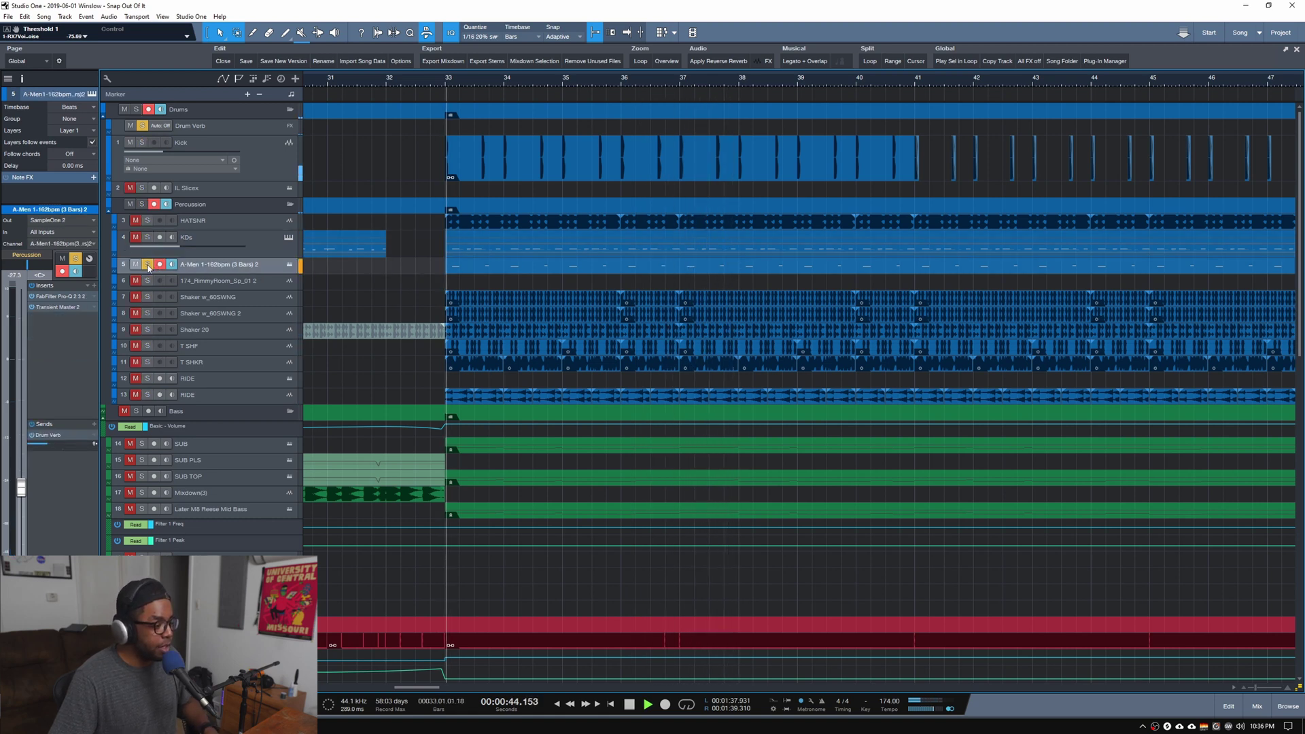
{"action": "key", "text": "space"}
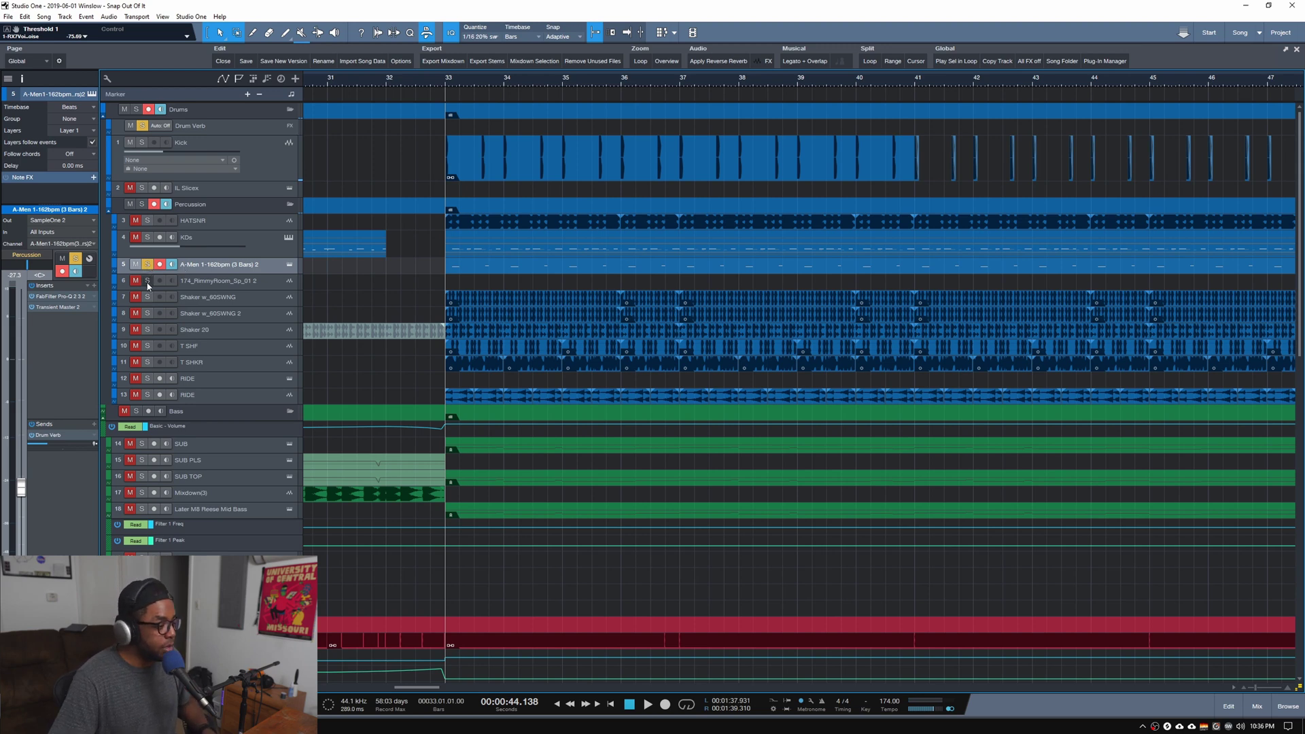
Look over the whole arrangement for the 174_RimmyRoom_Sp_01 2 track's events, and select that track to view its inserts
{"action": "key", "text": "w"}
{"action": "key", "text": "w"}
{"action": "key", "text": "w"}
{"action": "key", "text": "w"}
{"action": "key", "text": "w"}
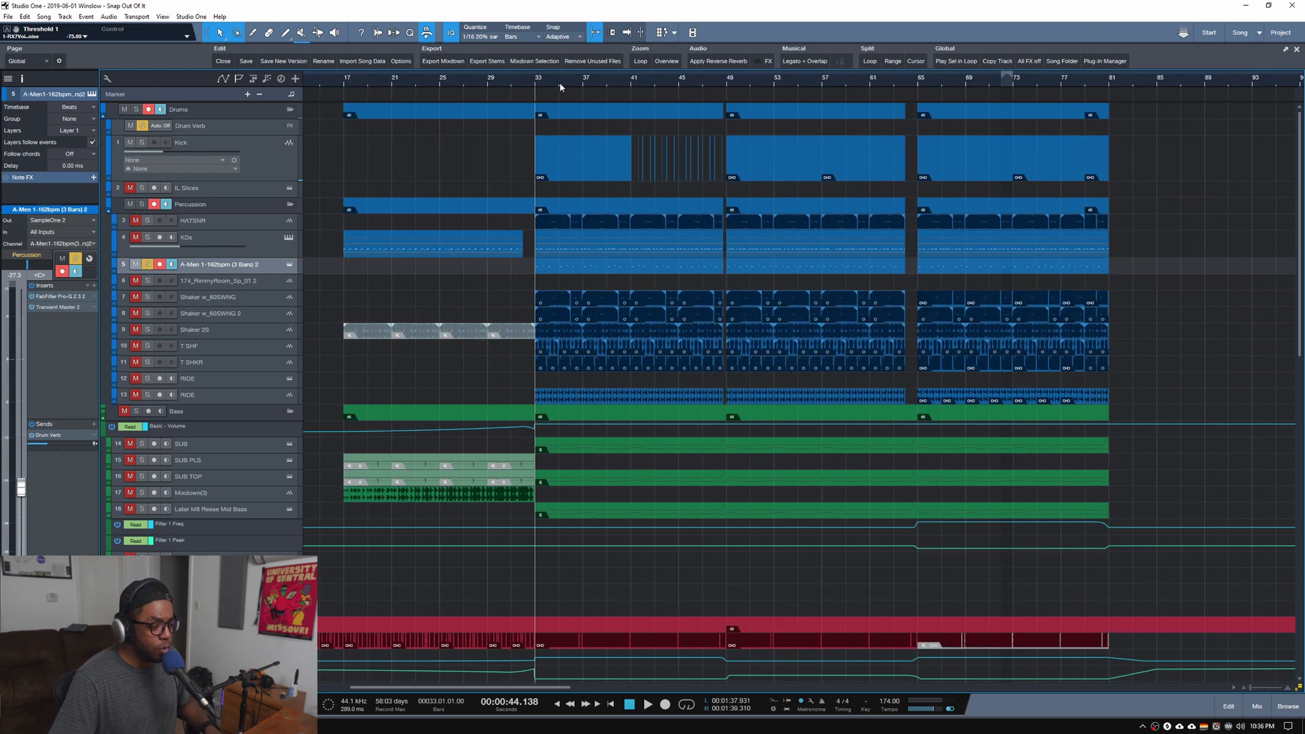
{"action": "left_click", "coordinate": [225, 283]}
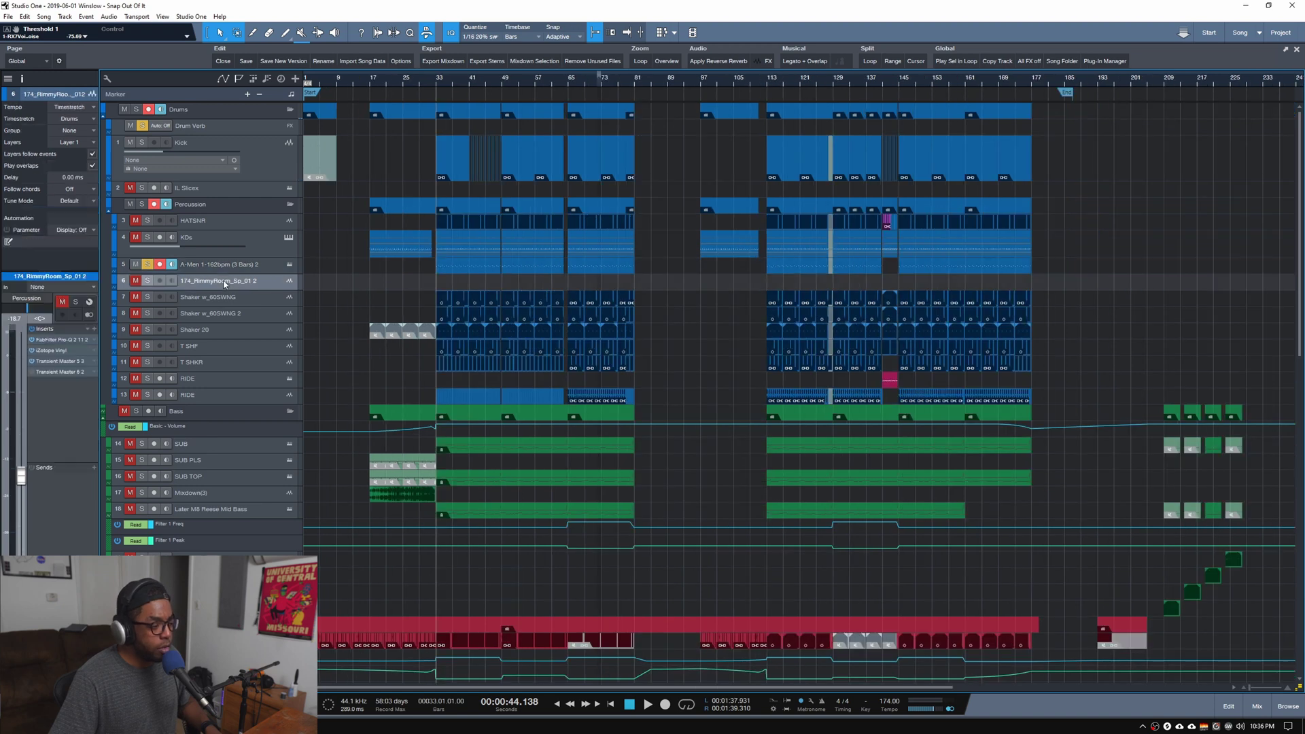
{"action": "key", "text": "e"}
{"action": "key", "text": "e"}
{"action": "key", "text": "e"}
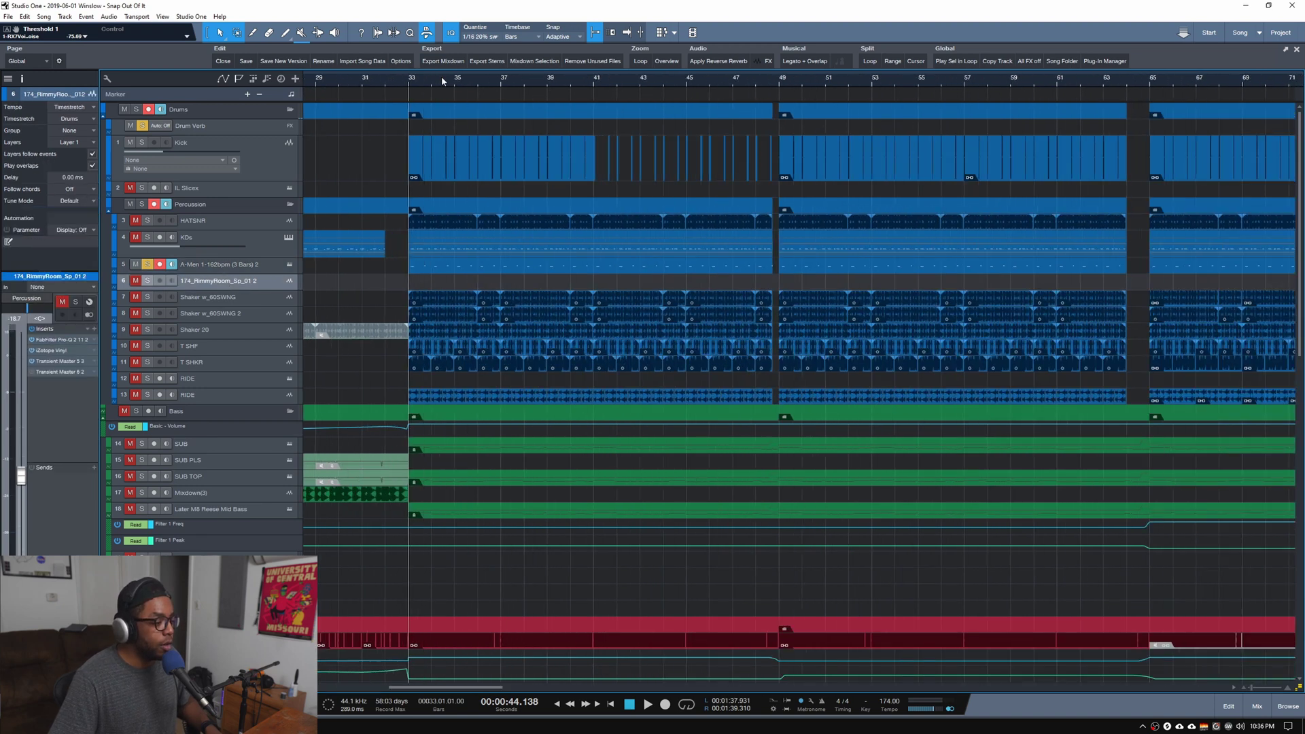
Play both Shaker w_60SWNG tracks soloed, and examine the first event's properties and each track's panning and inserts
{"action": "left_click", "coordinate": [147, 297]}
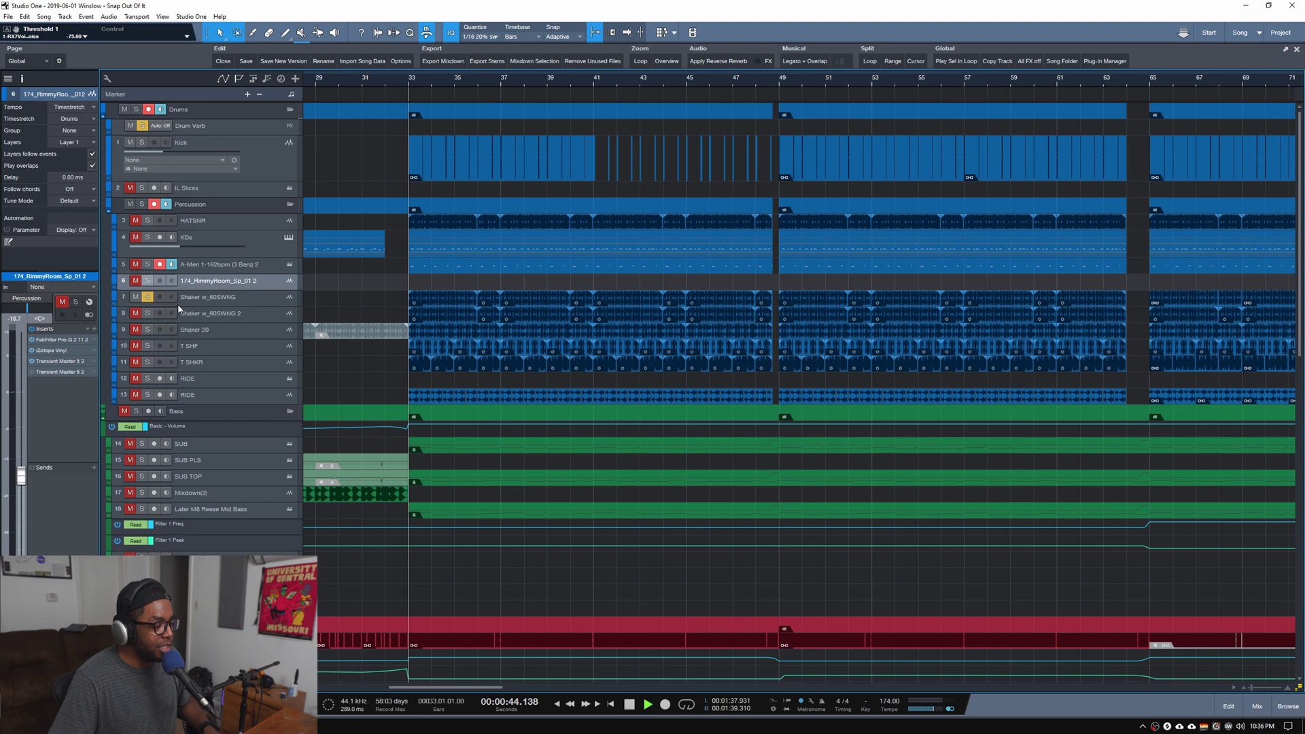
{"action": "left_click", "coordinate": [148, 313]}
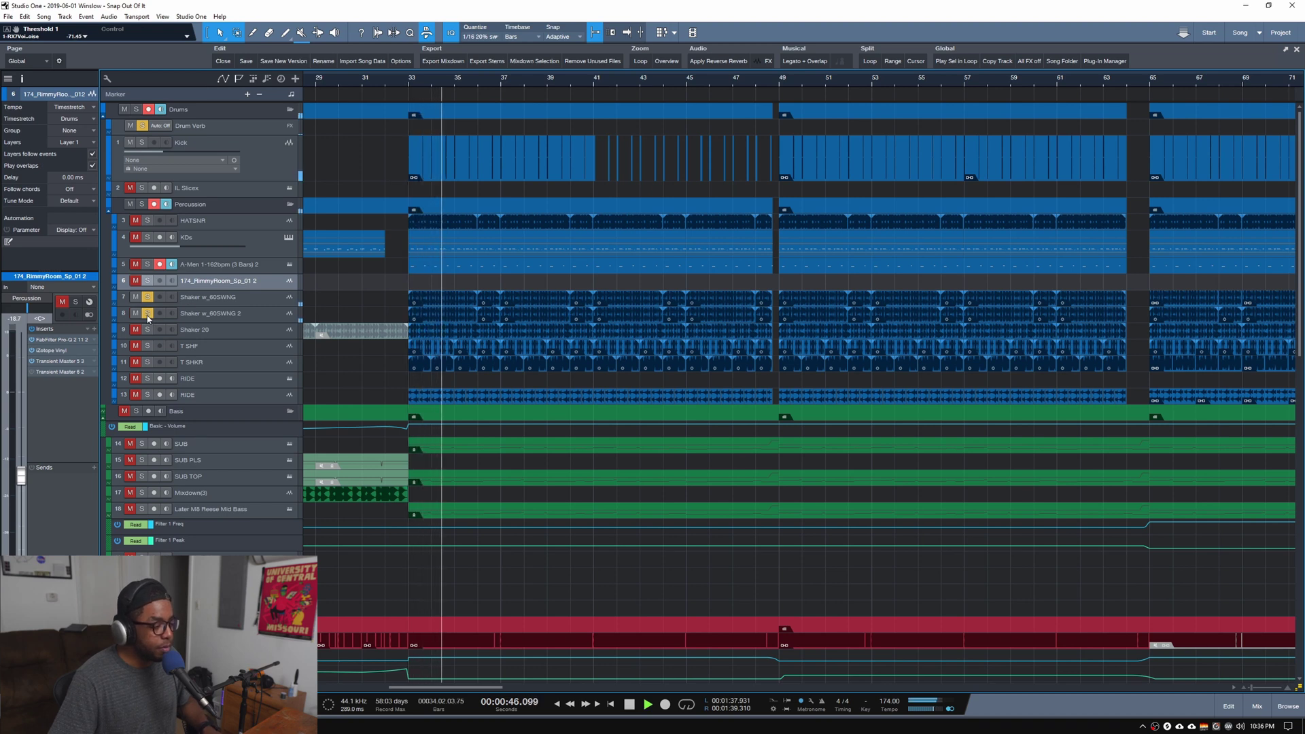
{"action": "left_click", "coordinate": [233, 313]}
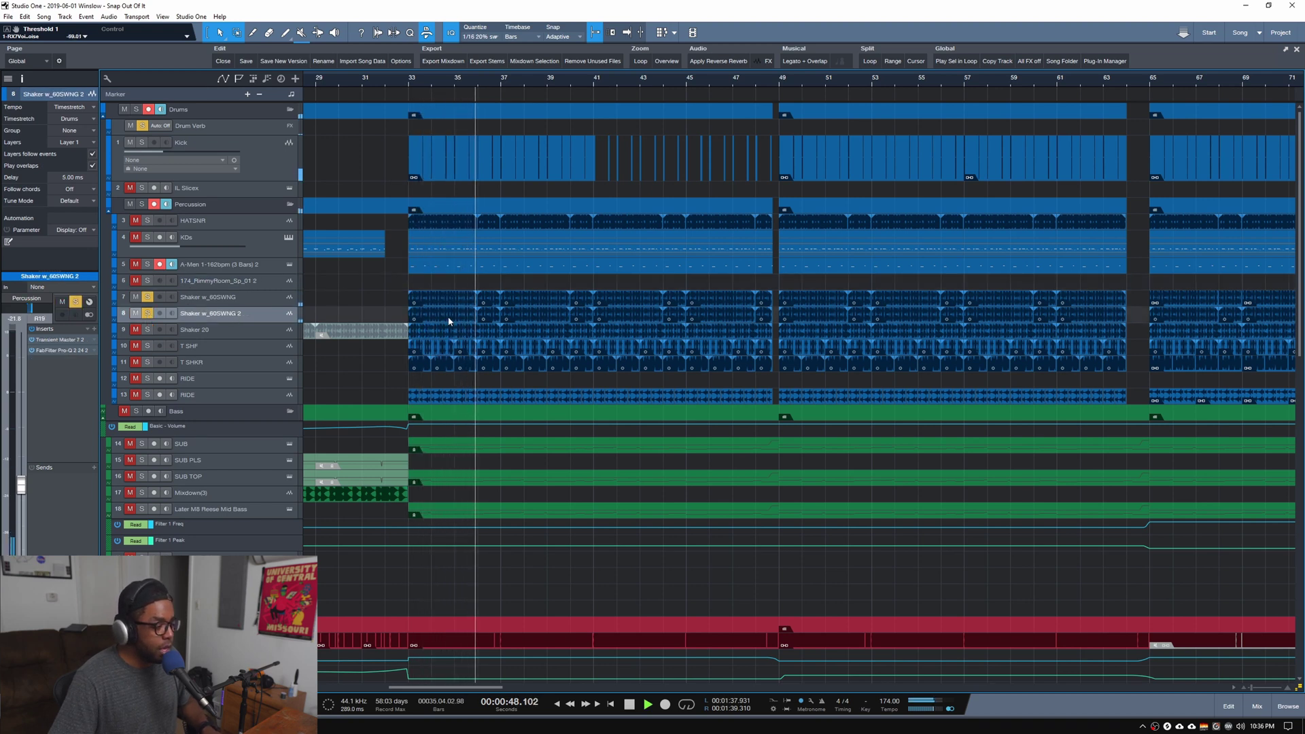
{"action": "right_click", "coordinate": [448, 320]}
{"action": "key", "text": "space"}
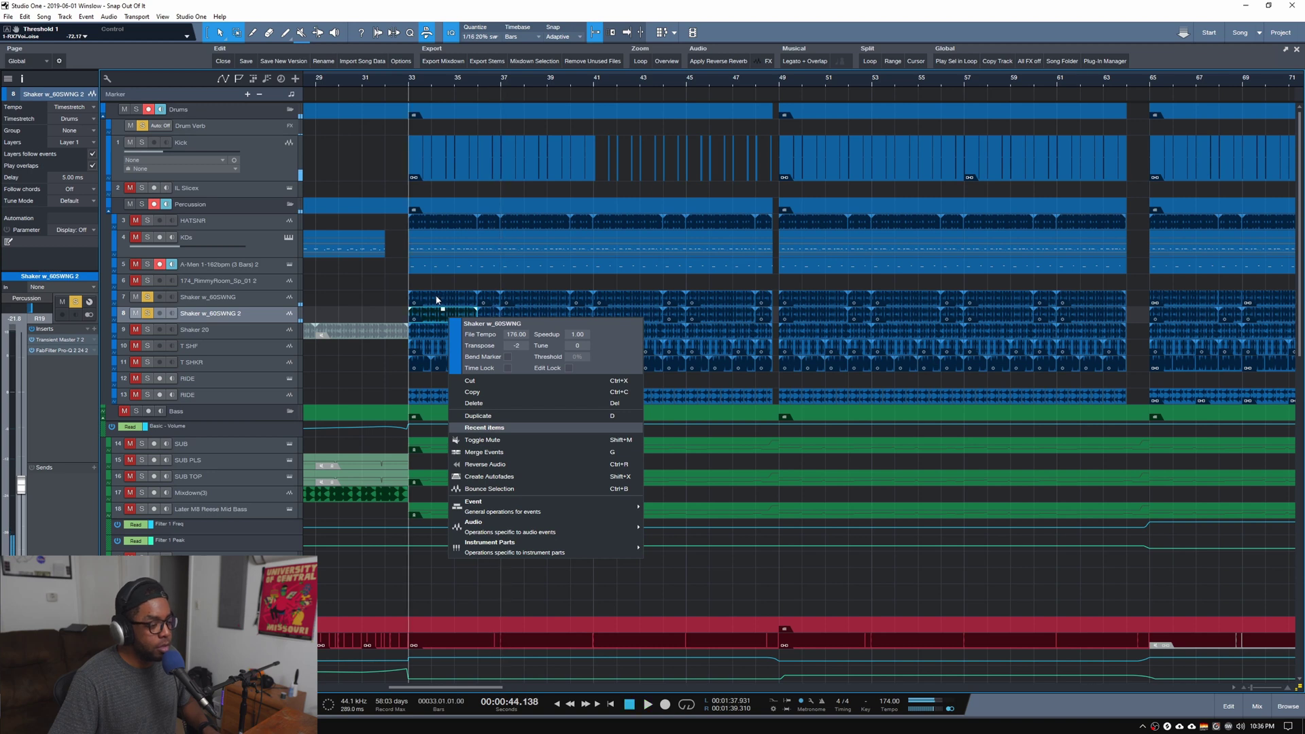
{"action": "left_click", "coordinate": [279, 303]}
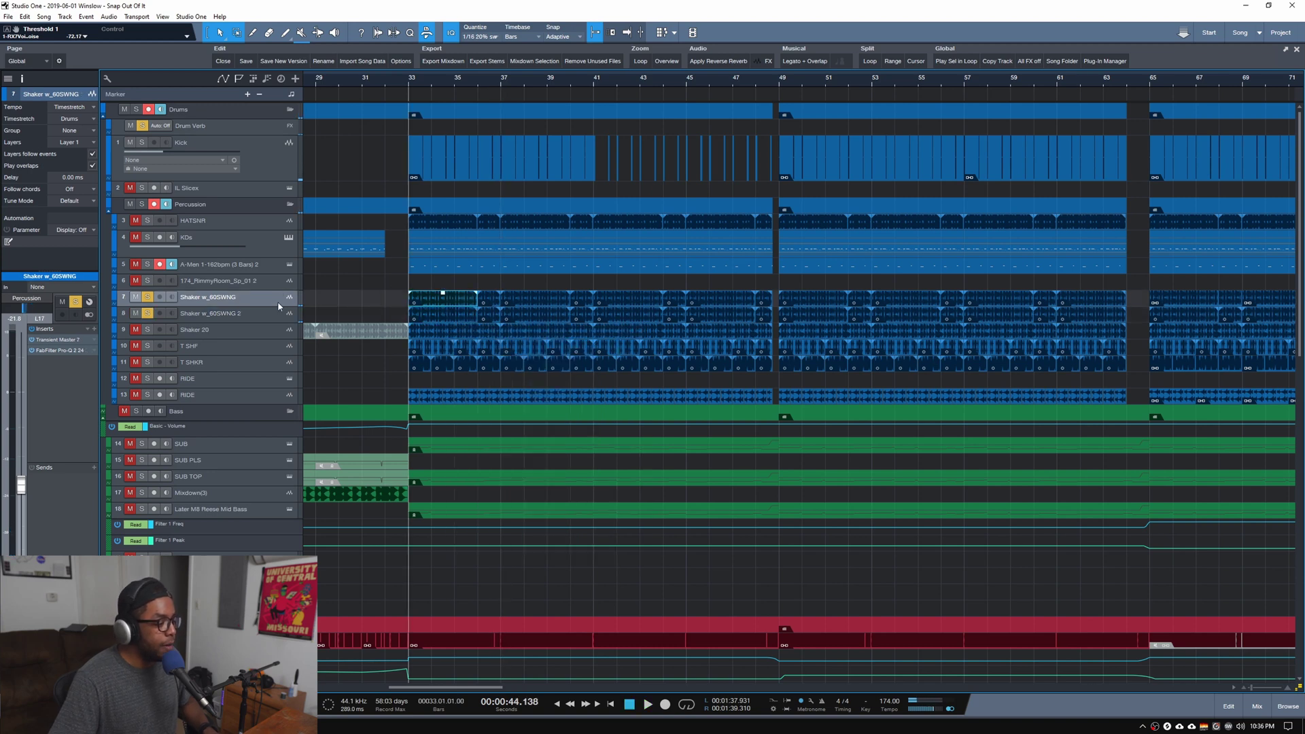
{"action": "left_click", "coordinate": [228, 313]}
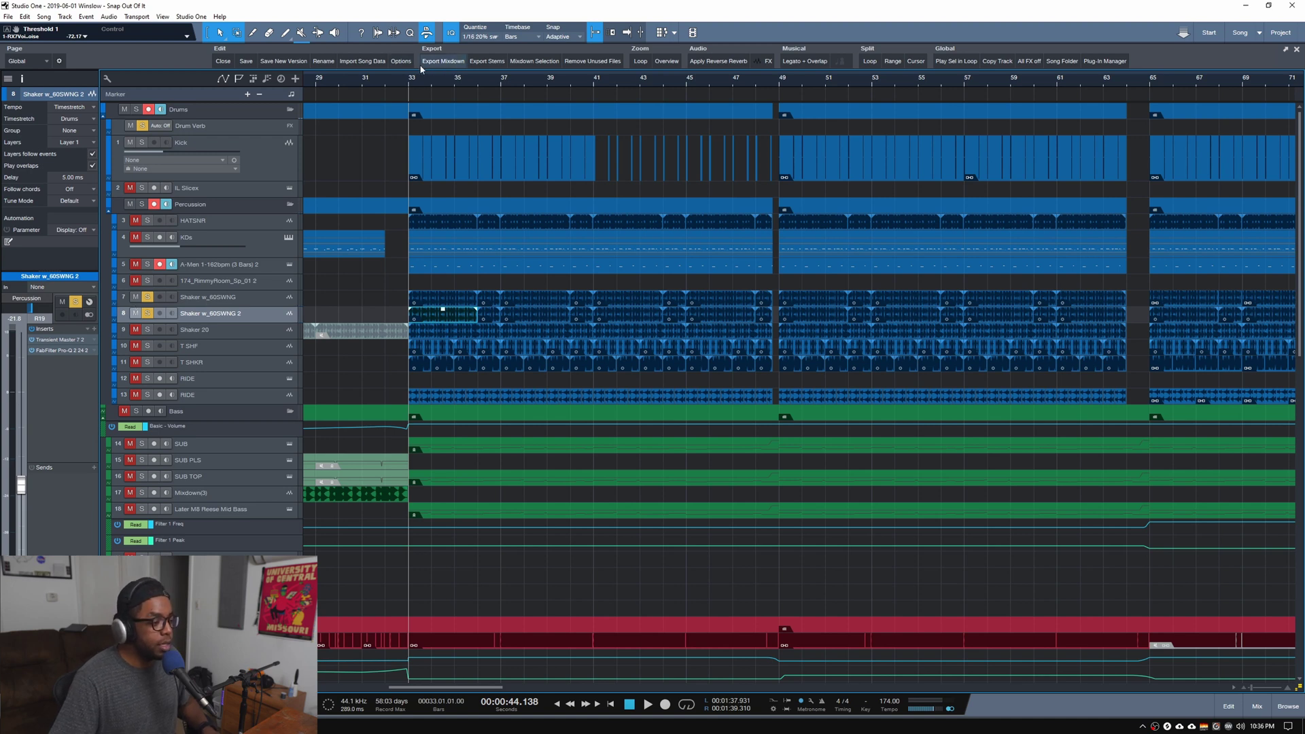
Focus on the shaker events from bar 33 to 41, examine the 1/16 swing quantize options, and close the list
{"action": "scroll", "coordinate": [414, 80], "scroll_direction": "up", "scroll_amount": 5}
{"action": "scroll", "coordinate": [415, 80], "scroll_direction": "down", "scroll_amount": 3}
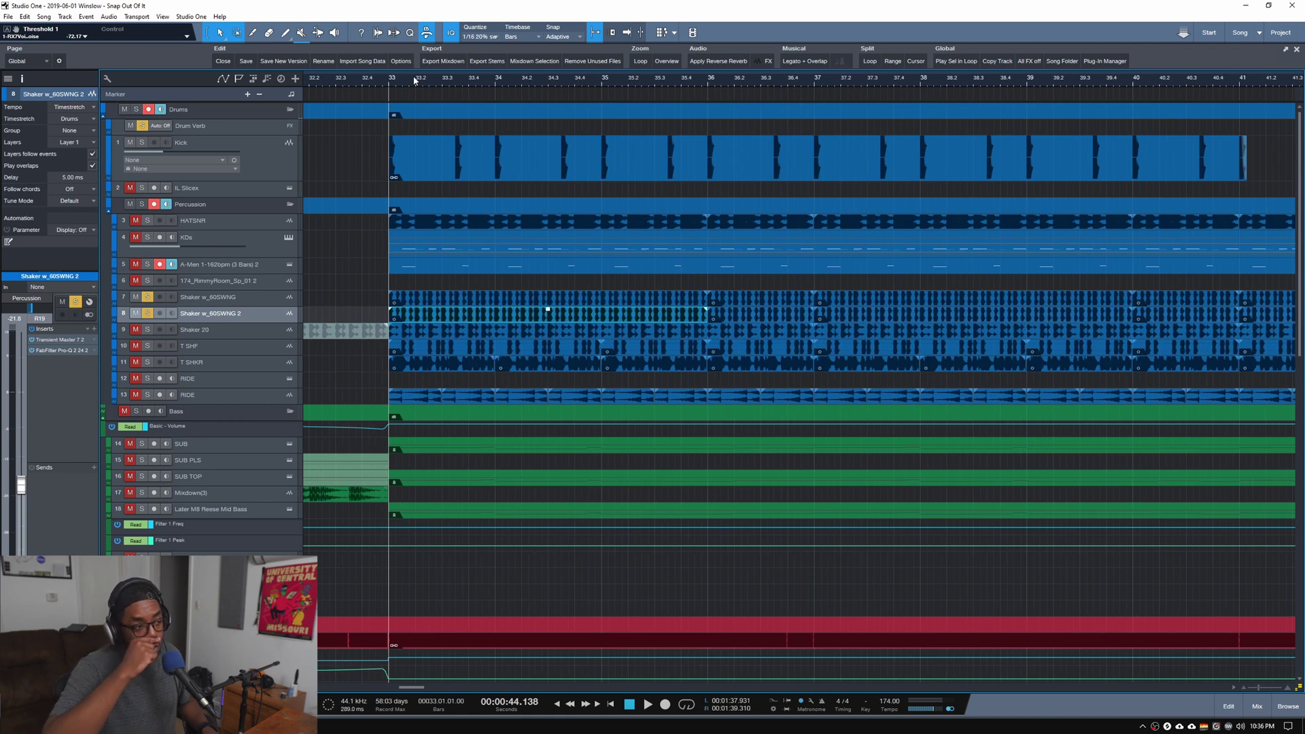
{"action": "left_click", "coordinate": [485, 37]}
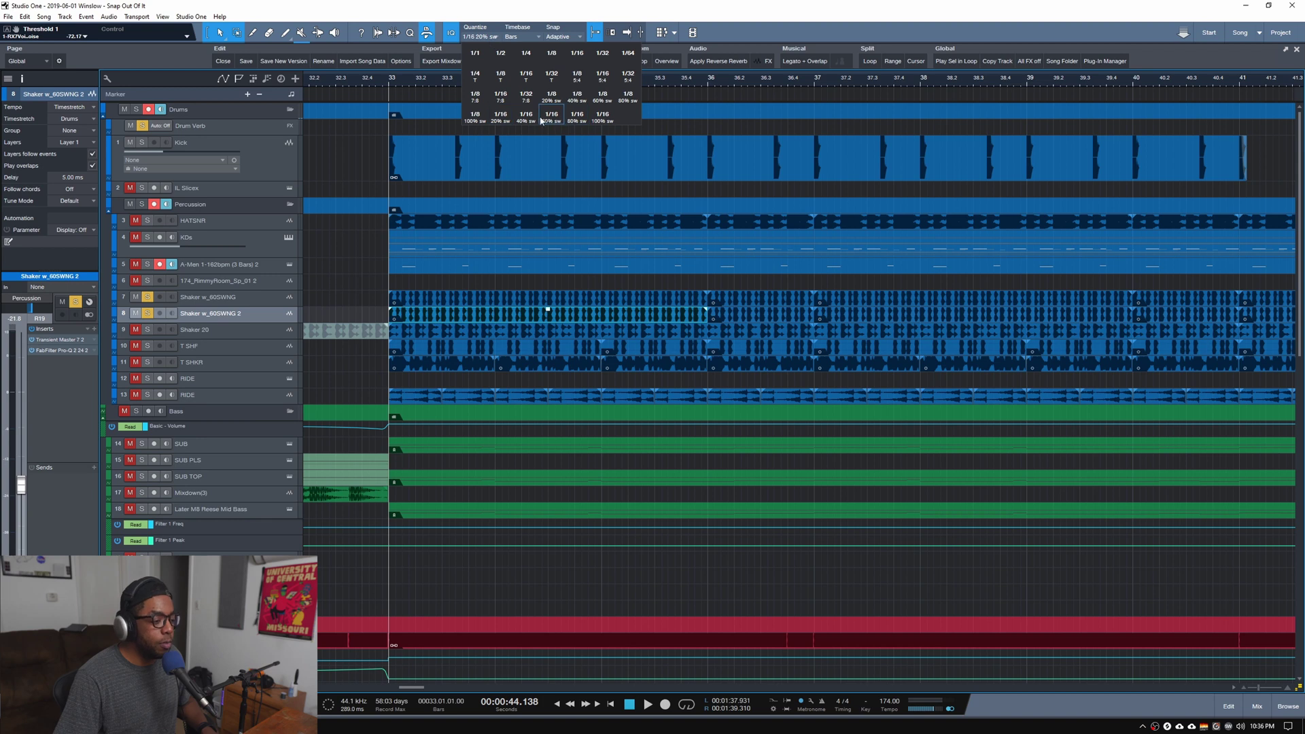
{"action": "left_click", "coordinate": [378, 237]}
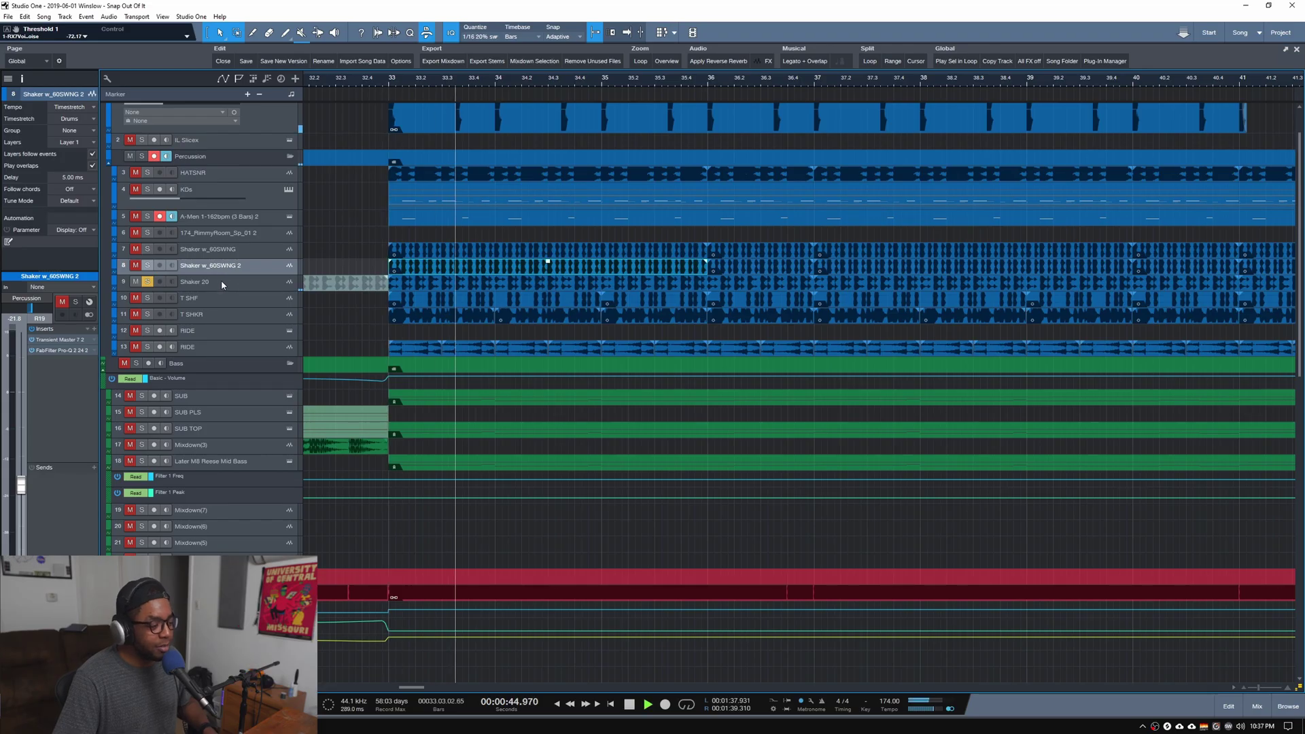
Examine the properties of the Shaker 20 event at bar 33 during soloed playback, unsolo the track and stop playback
{"action": "right_click", "coordinate": [400, 282]}
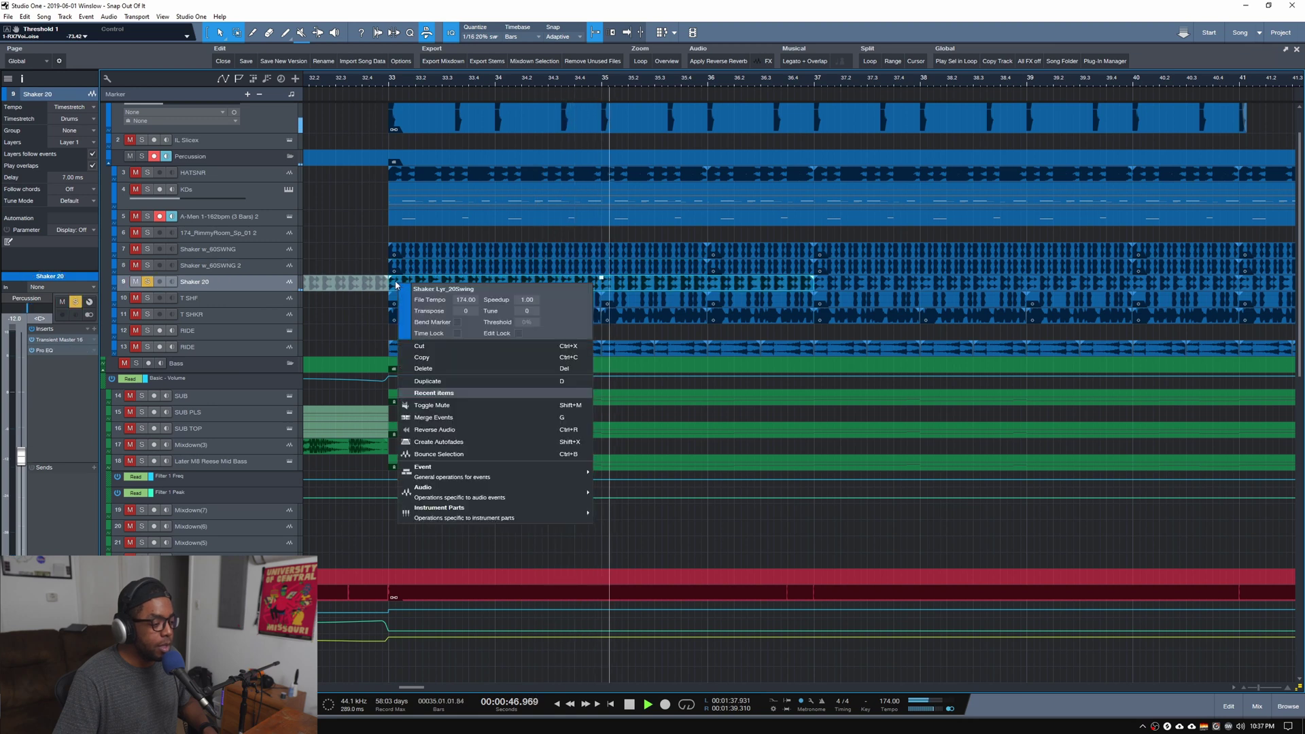
{"action": "left_click", "coordinate": [358, 270]}
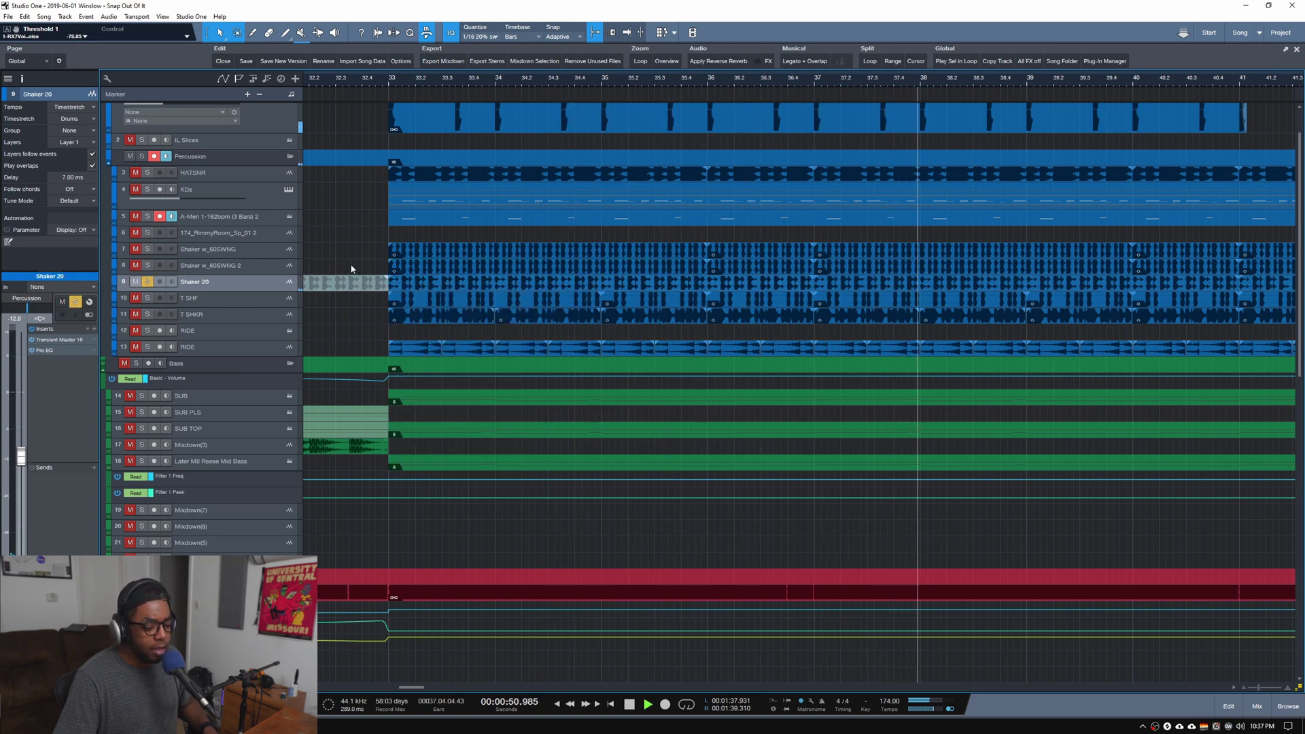
{"action": "right_click", "coordinate": [403, 283]}
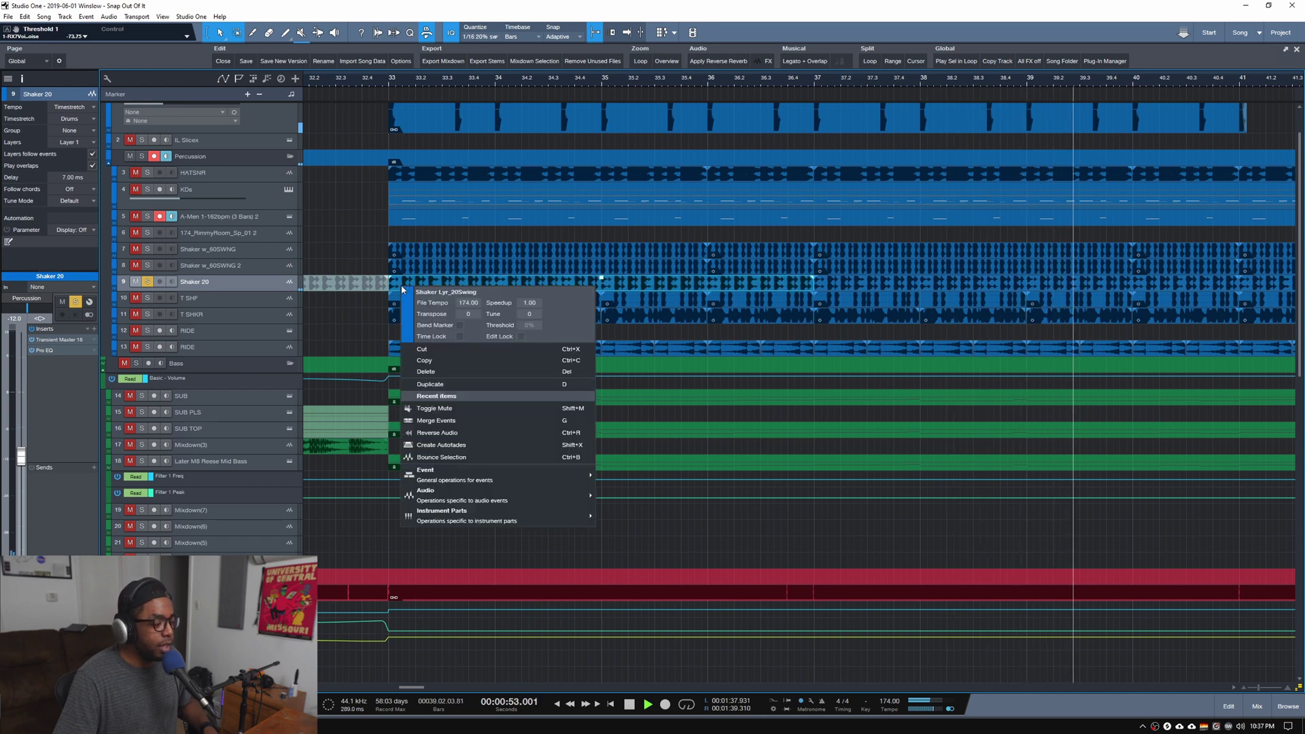
{"action": "left_click", "coordinate": [343, 258]}
{"action": "left_click", "coordinate": [147, 281]}
{"action": "key", "text": "space"}
Audition the T SHF and T SHKR tracks soloed from bar 33, viewing the T SHKR inserts, and stop playback
{"action": "left_click", "coordinate": [147, 298]}
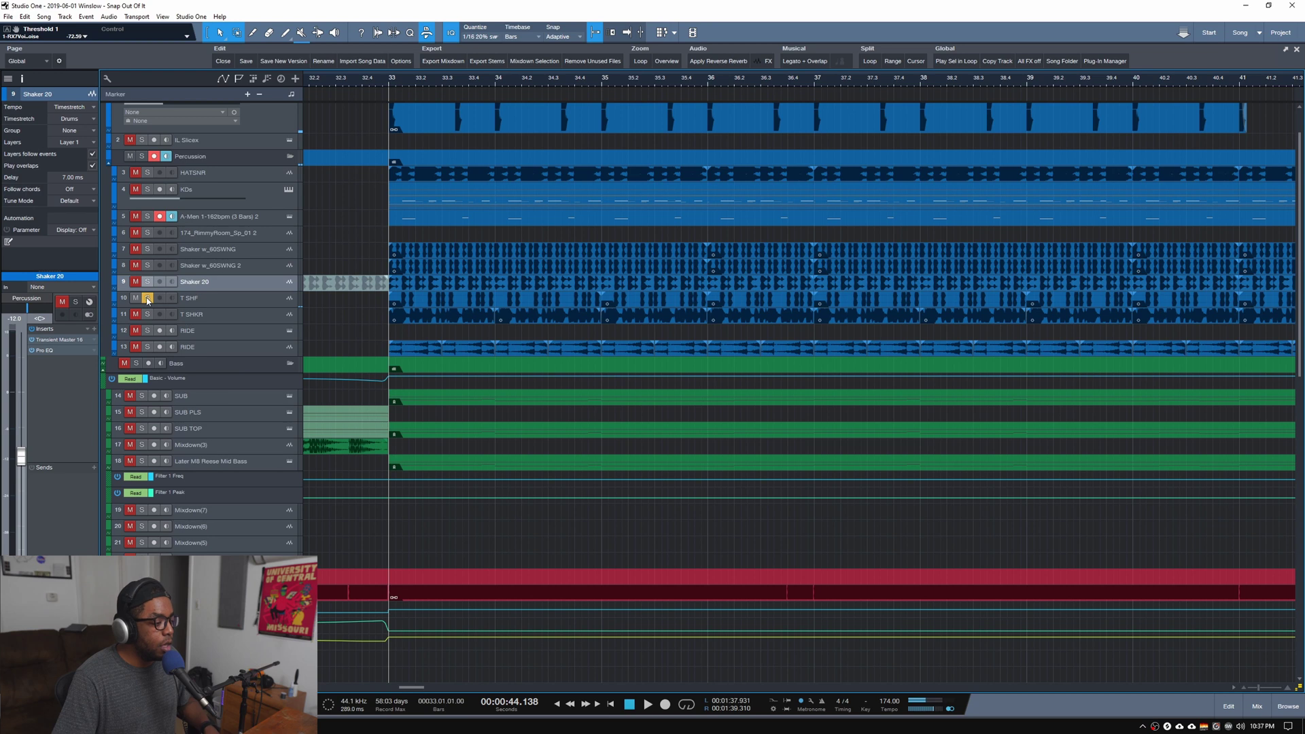
{"action": "key", "text": "space"}
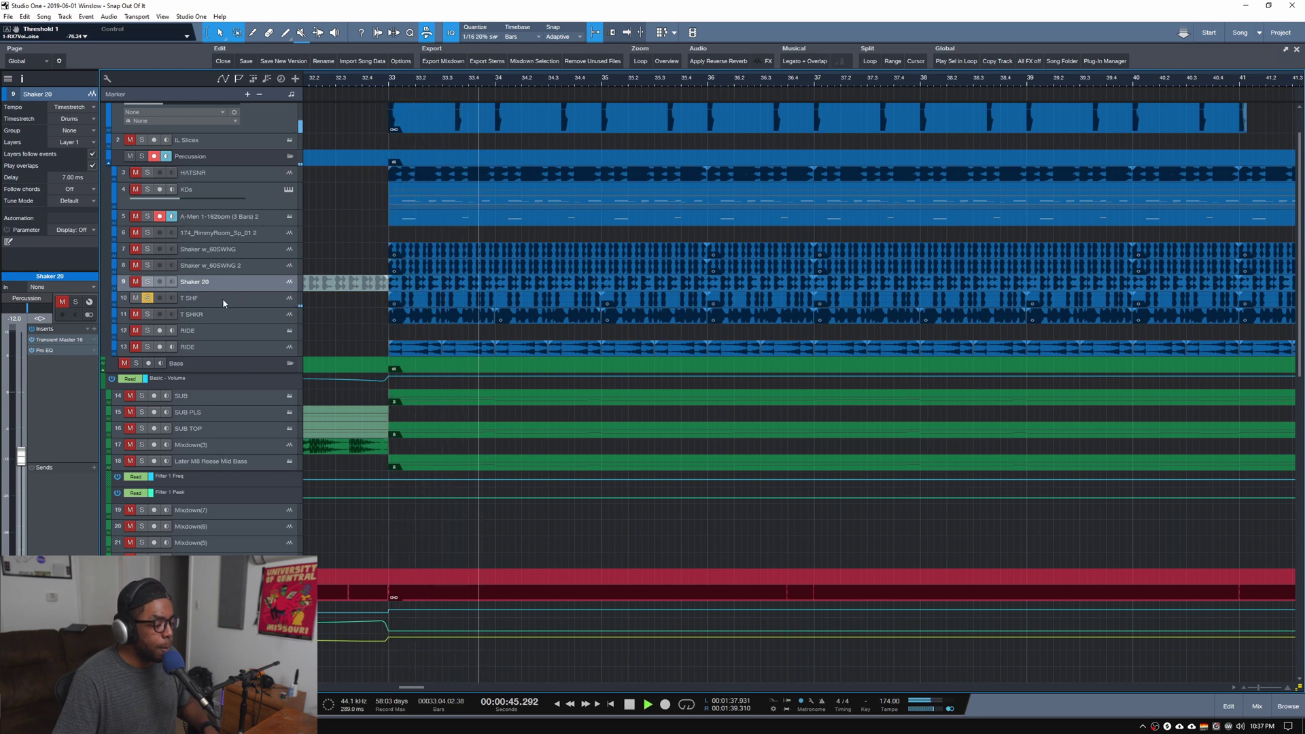
{"action": "left_click", "coordinate": [147, 314]}
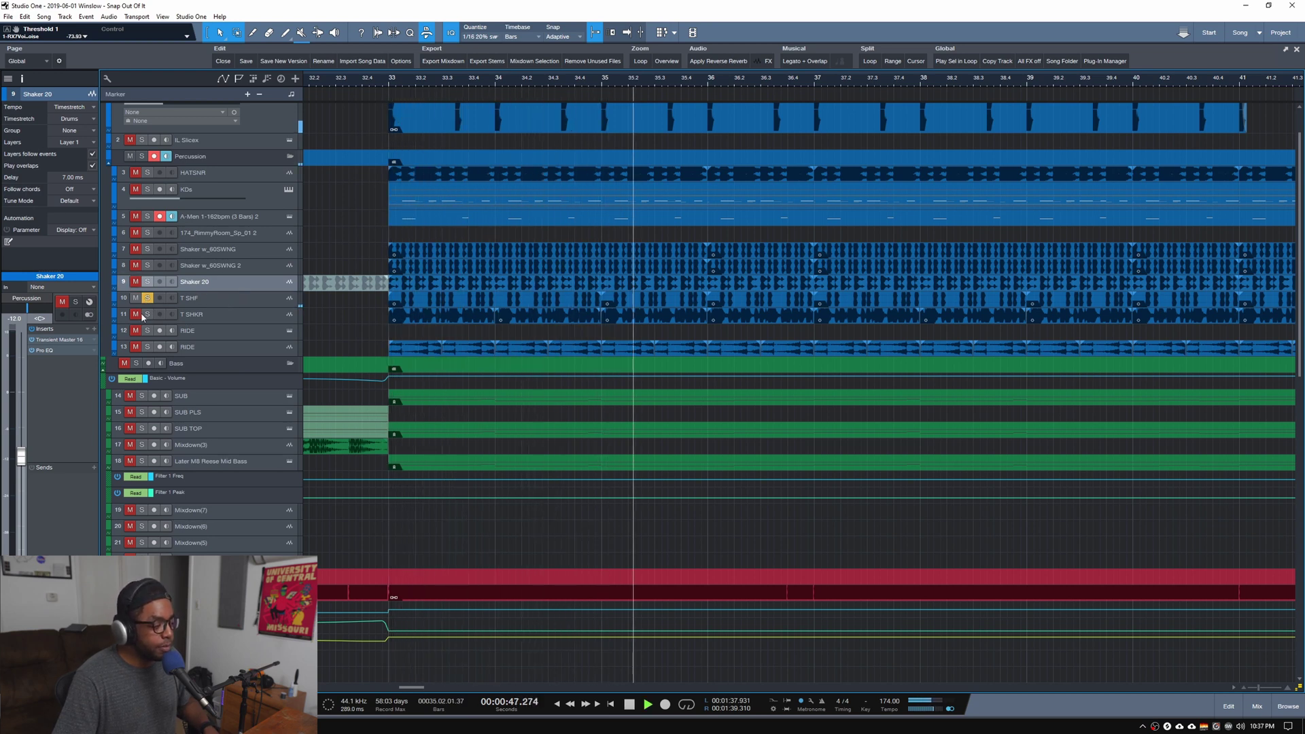
{"action": "left_click", "coordinate": [208, 315]}
{"action": "key", "text": "space"}
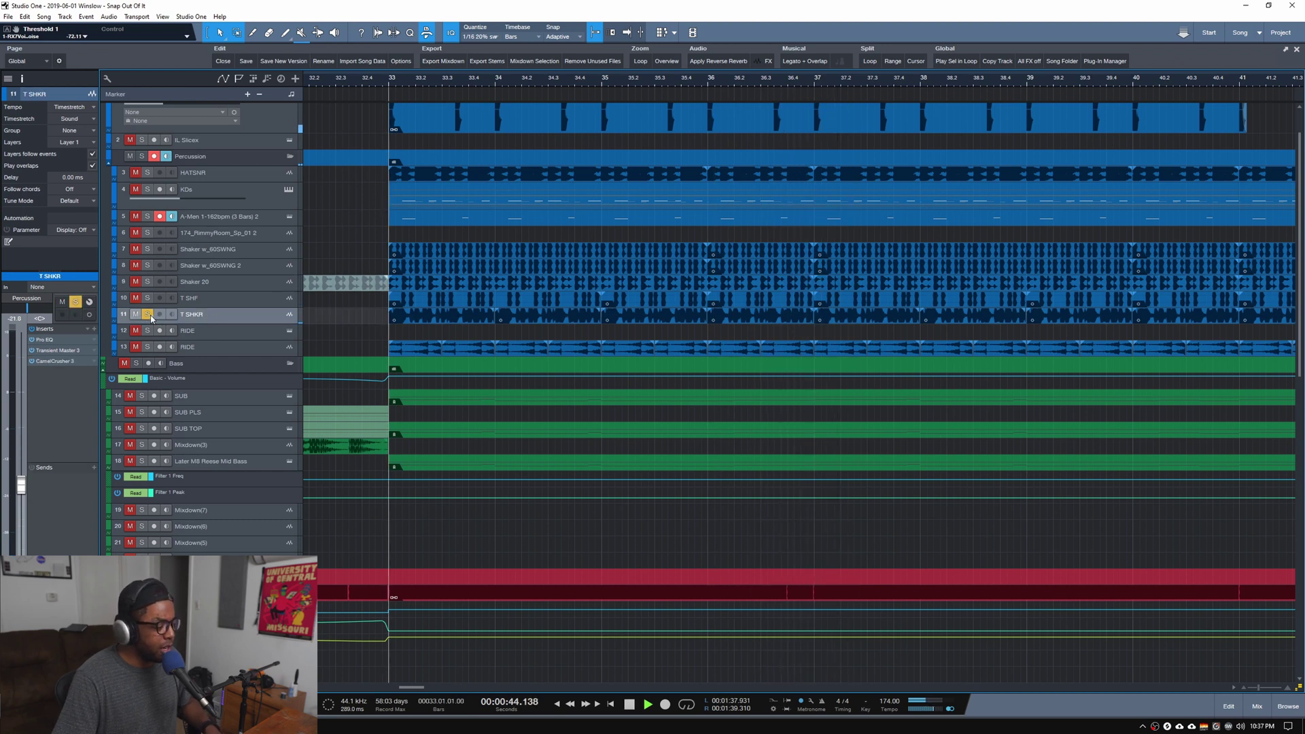
{"action": "key", "text": "space"}
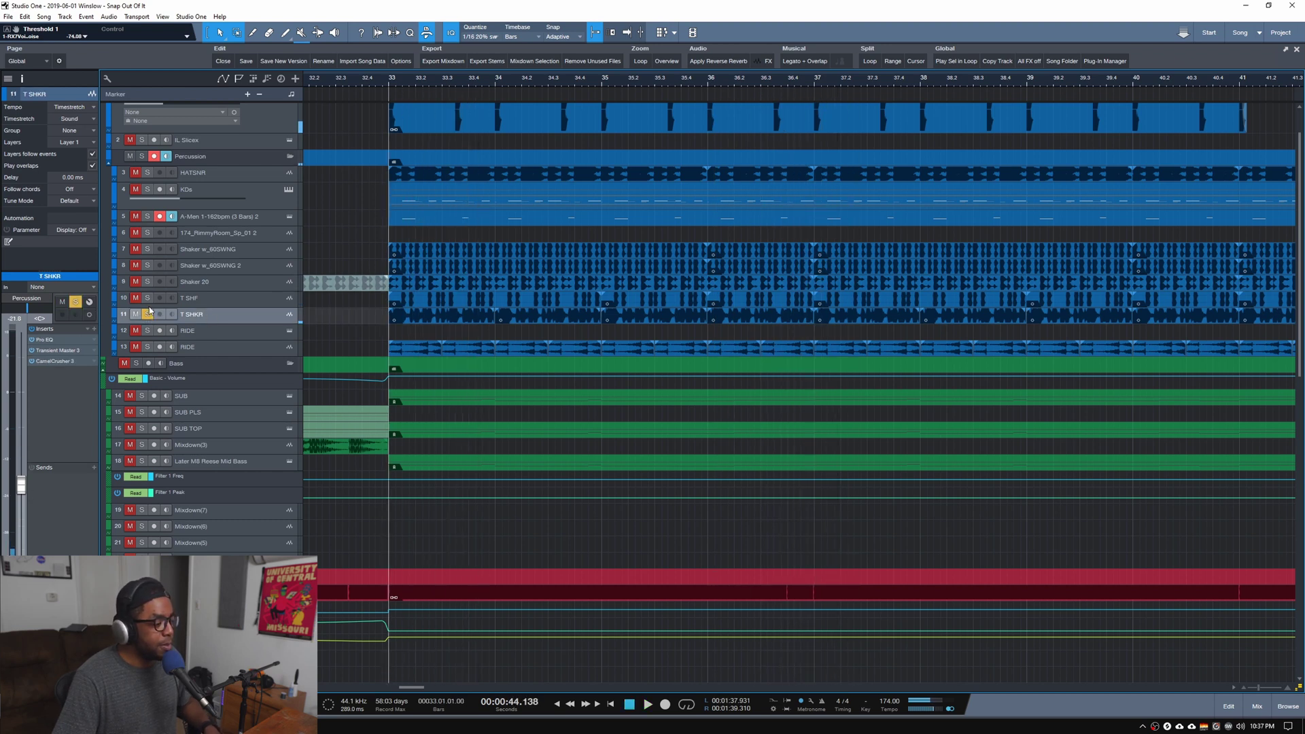
Play the lower RIDE track soloed from bar 33 while looking over its events, and stop playback
{"action": "key", "text": "space"}
{"action": "scroll", "coordinate": [452, 79], "scroll_direction": "down", "scroll_amount": 3}
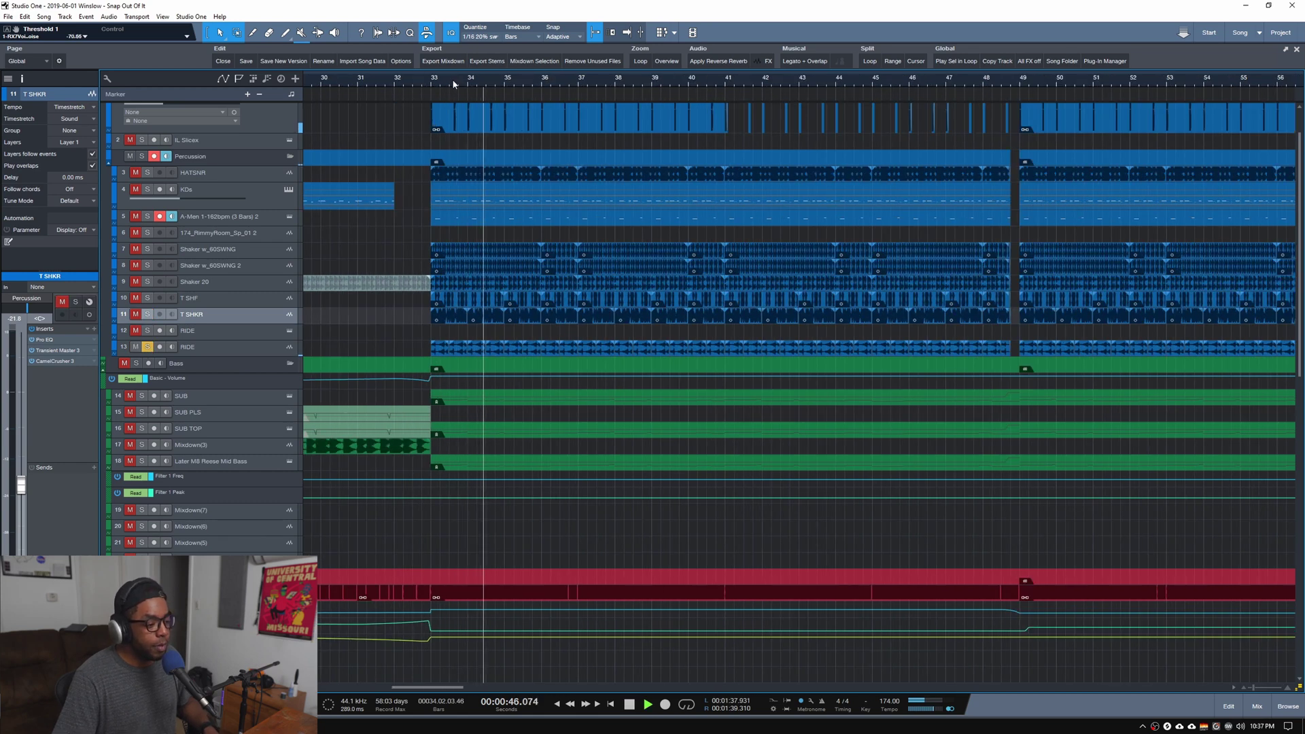
{"action": "scroll", "coordinate": [453, 78], "scroll_direction": "down", "scroll_amount": 2}
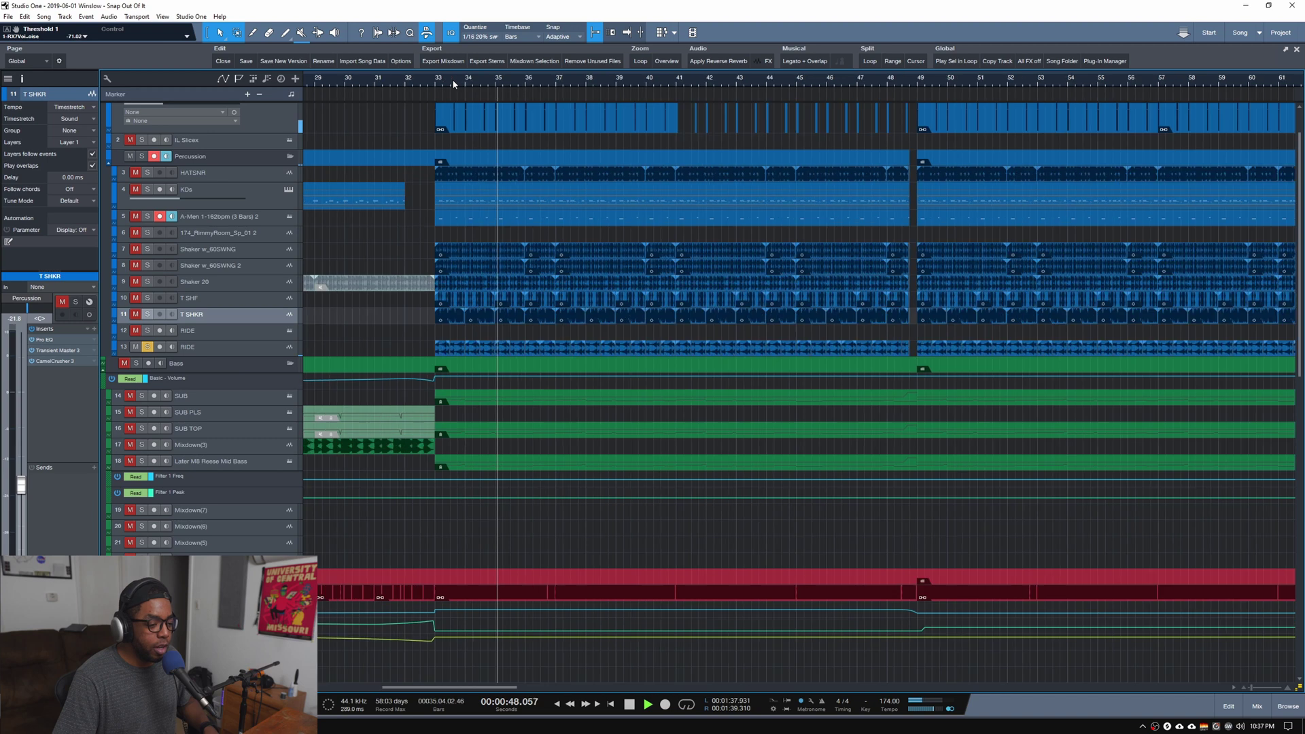
{"action": "scroll", "coordinate": [451, 79], "scroll_direction": "up", "scroll_amount": 4}
{"action": "key", "text": "space"}
Solo the Percussion folder, play it from bar 33, stop, and select the folder to view its inserts and sends
{"action": "left_click", "coordinate": [142, 156]}
{"action": "key", "text": "space"}
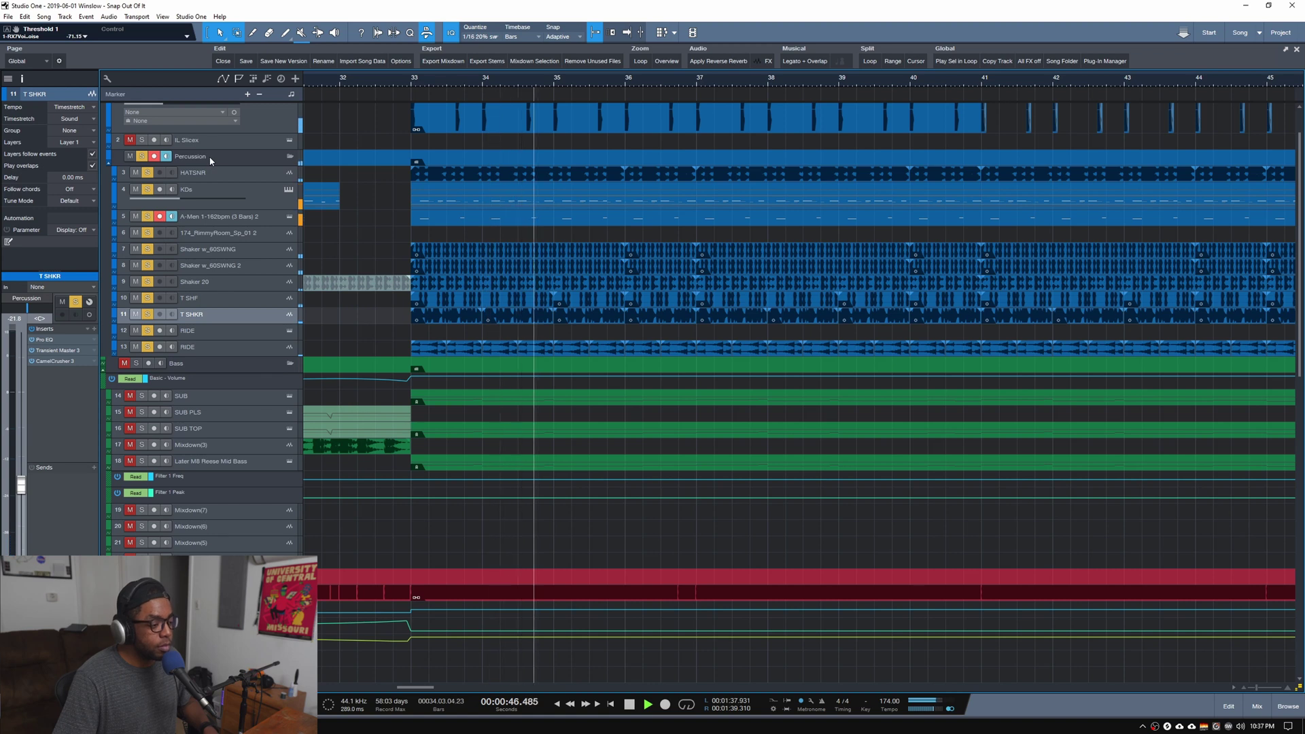
{"action": "key", "text": "space"}
{"action": "left_click", "coordinate": [197, 156]}
{"action": "scroll", "coordinate": [353, 234], "scroll_direction": "up", "scroll_amount": 2}
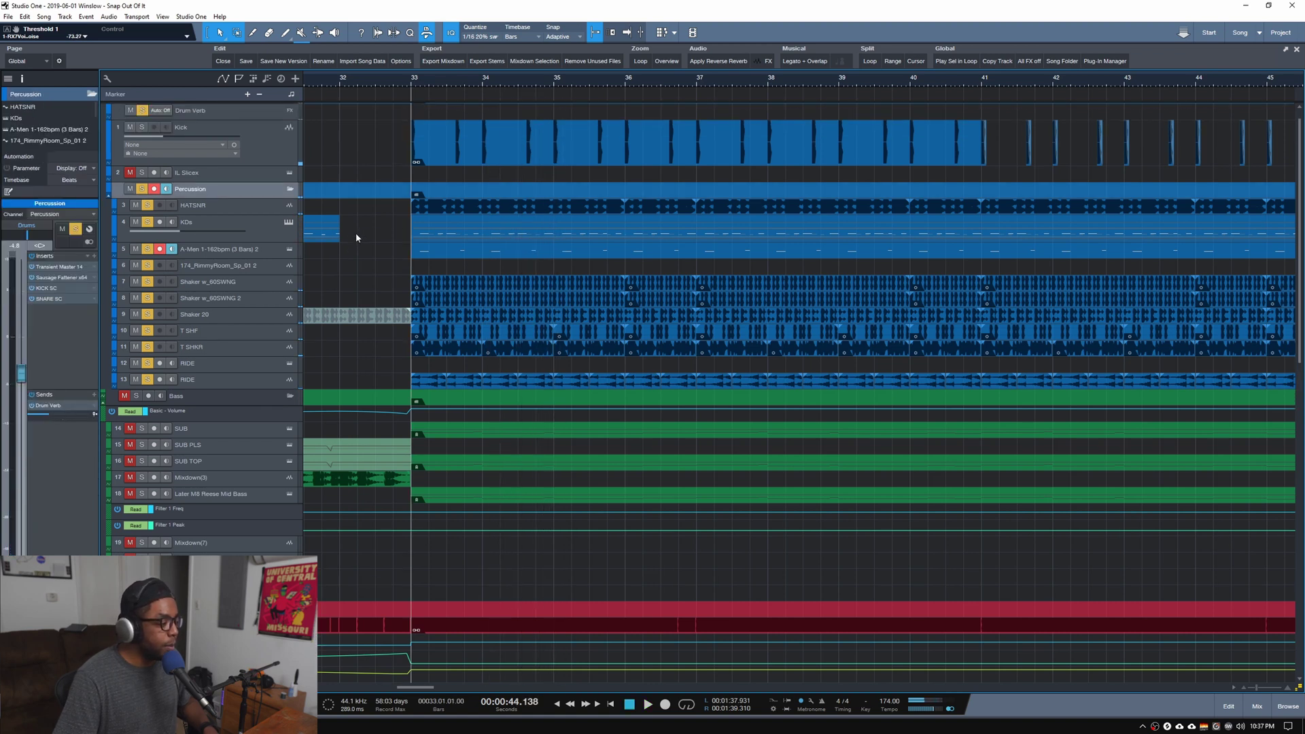
Open the Percussion folder's Transient Master, compare playback with it bypassed and enabled, and check its sustain setting
{"action": "left_click", "coordinate": [63, 268]}
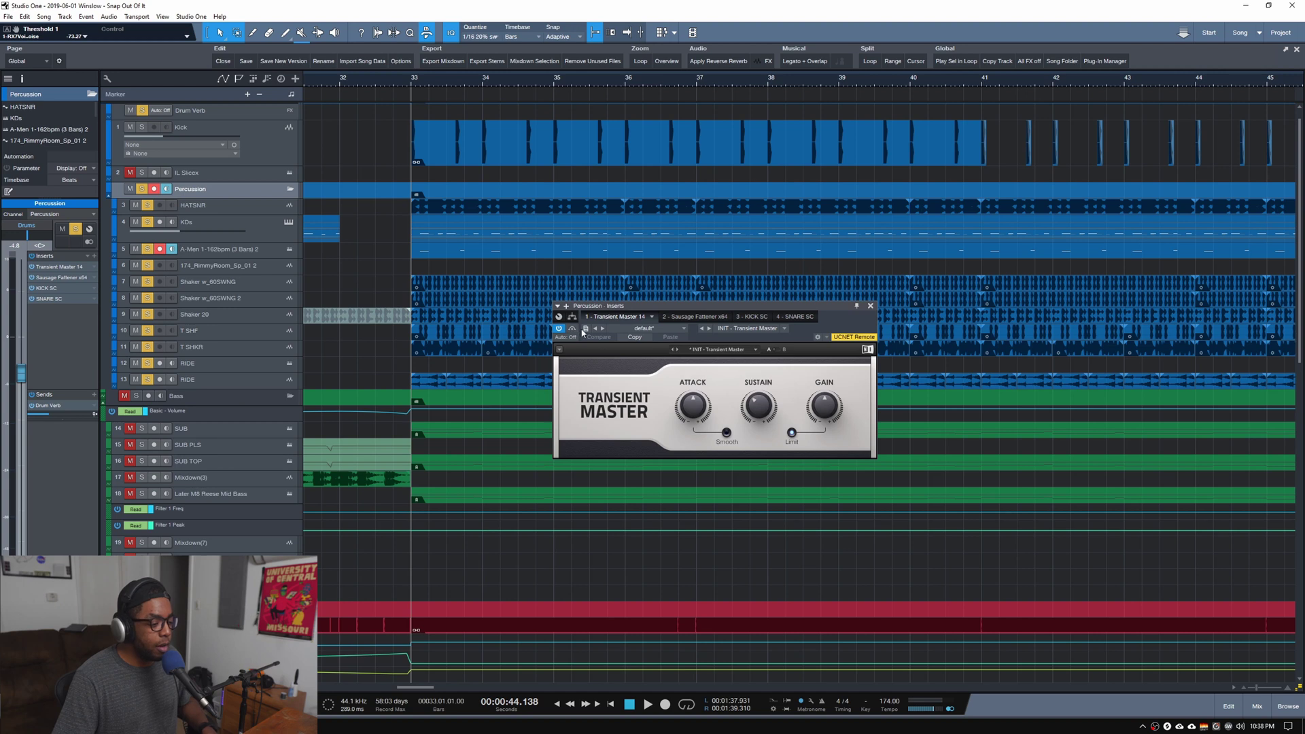
{"action": "left_click", "coordinate": [32, 257]}
{"action": "key", "text": "space"}
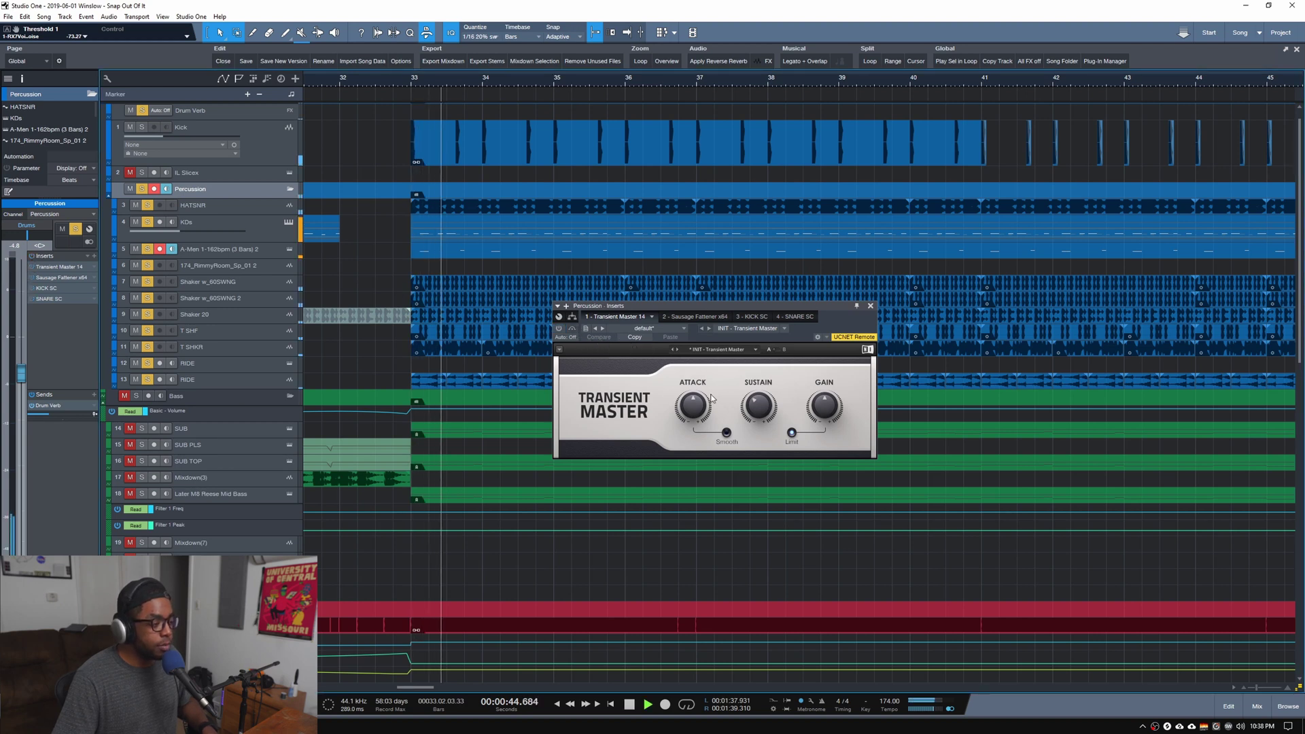
{"action": "left_click", "coordinate": [559, 328]}
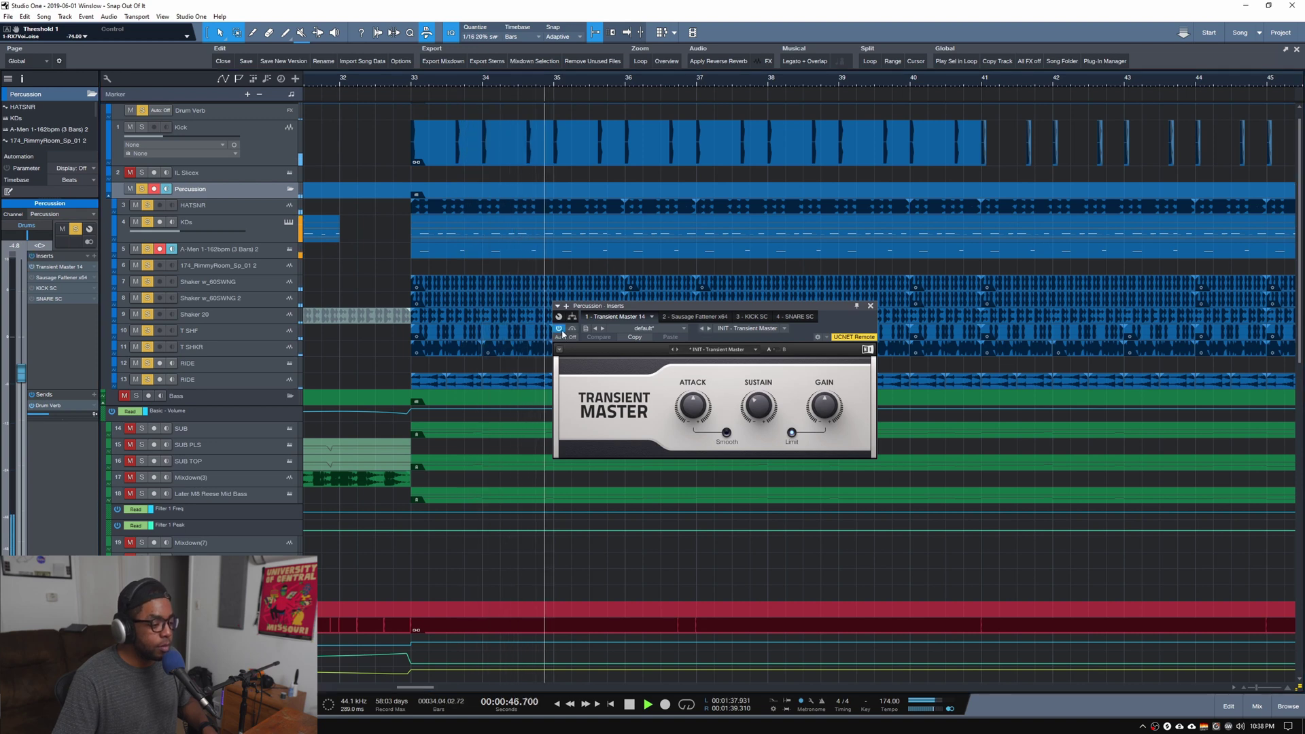
{"action": "left_click", "coordinate": [763, 408]}
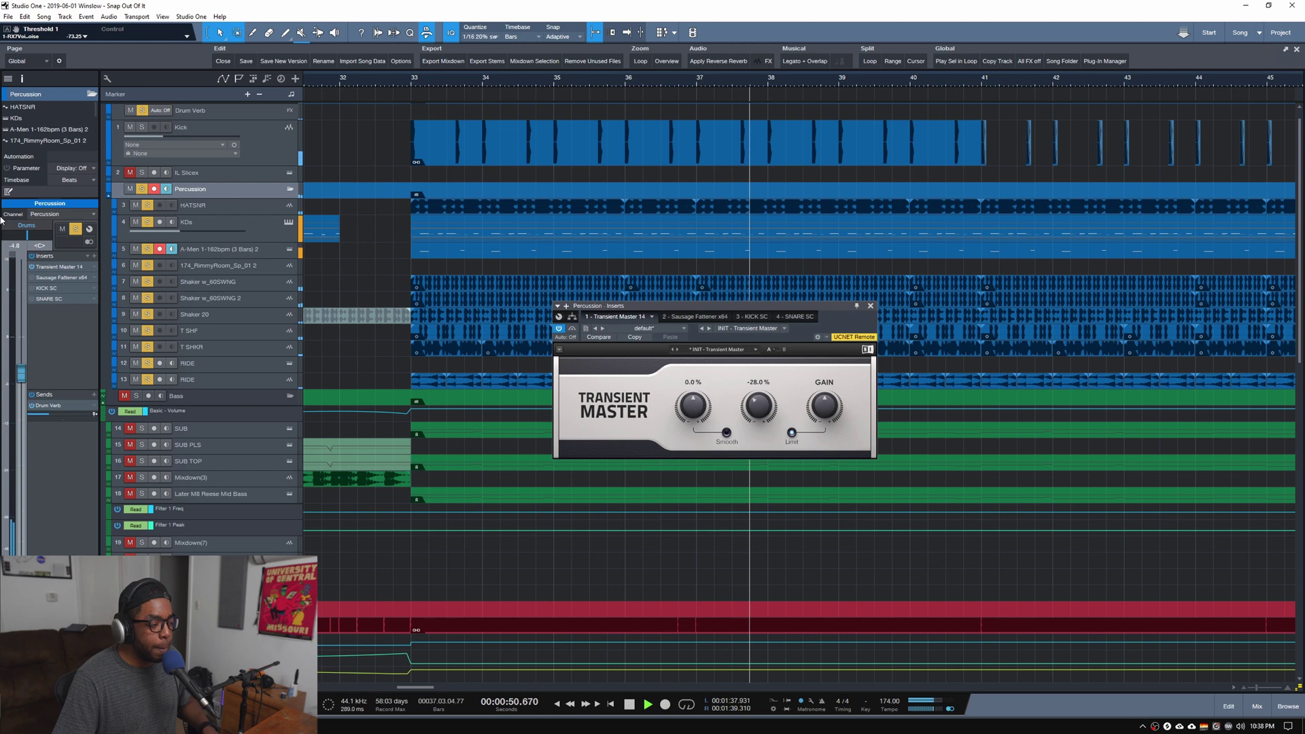
Check the Percussion folder's Sausage Fattener insert, stop playback, and examine the KICK SC sidechain compressor before closing it
{"action": "left_click", "coordinate": [54, 278]}
{"action": "left_click", "coordinate": [54, 278]}
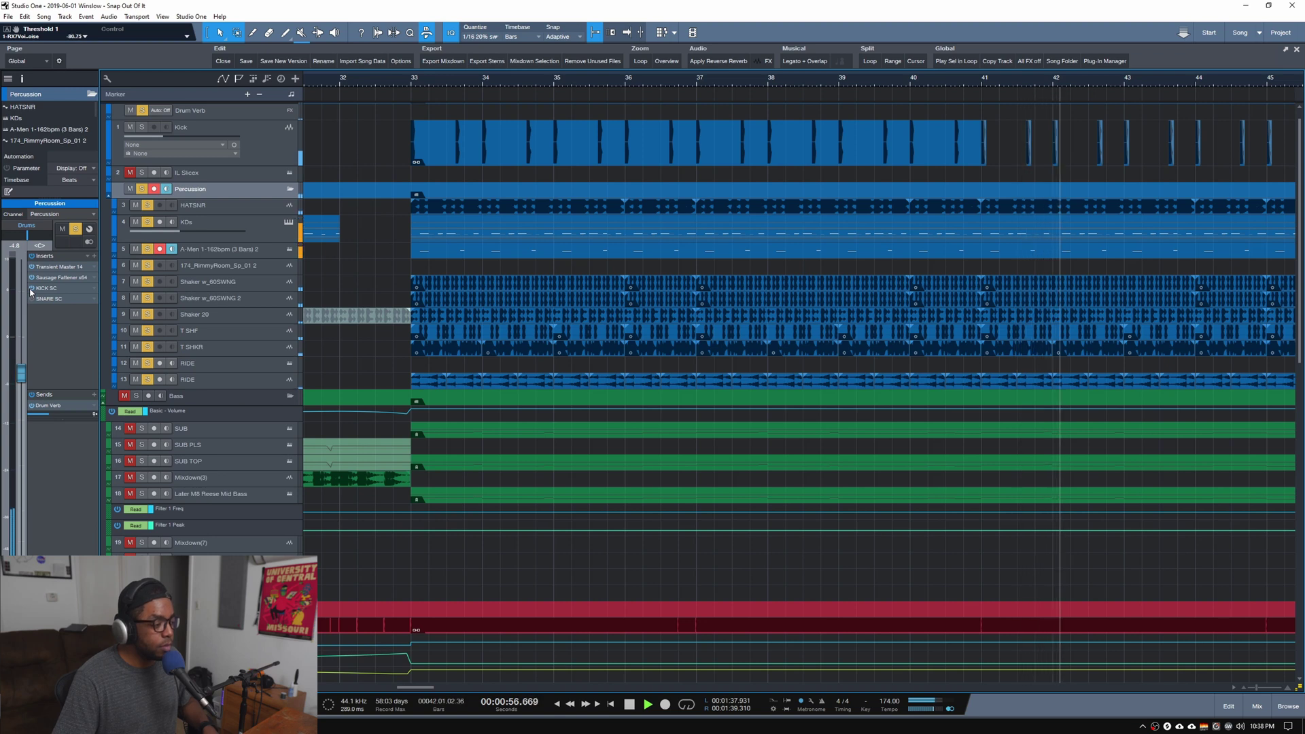
{"action": "key", "text": "space"}
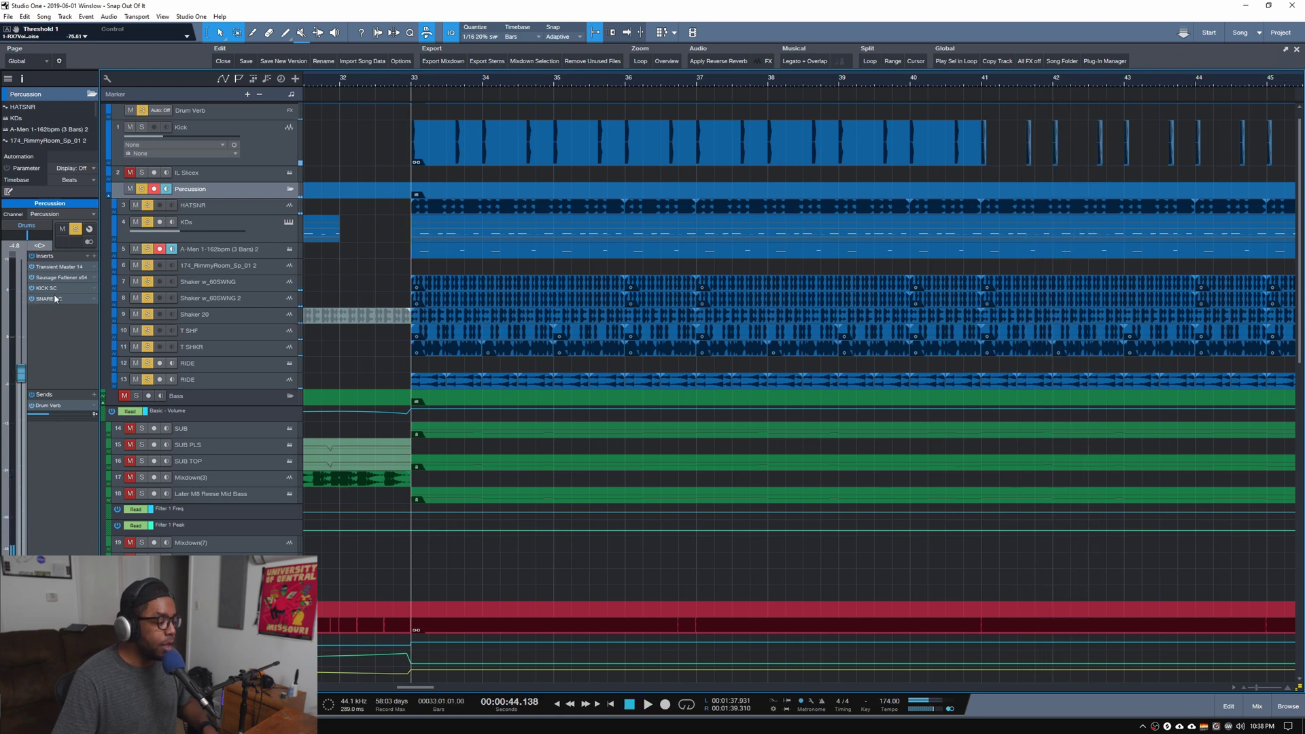
{"action": "left_click", "coordinate": [55, 289]}
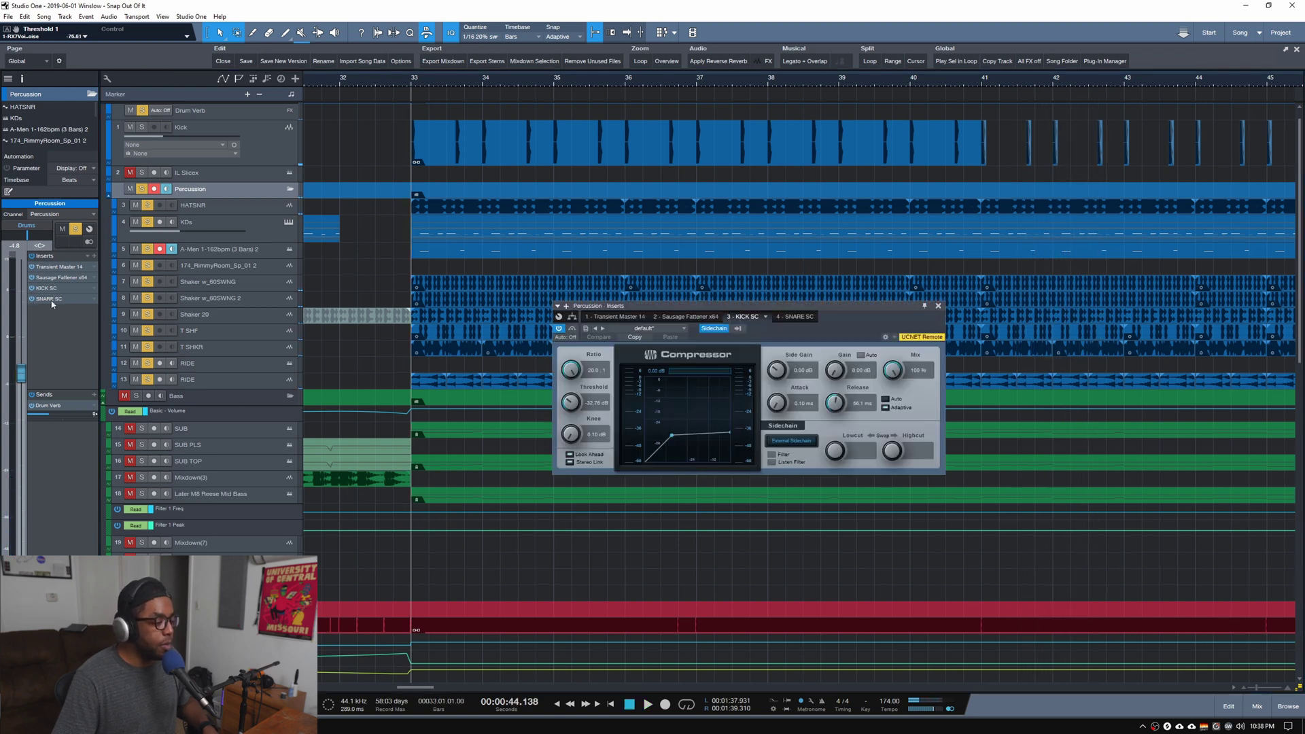
{"action": "left_click", "coordinate": [937, 306]}
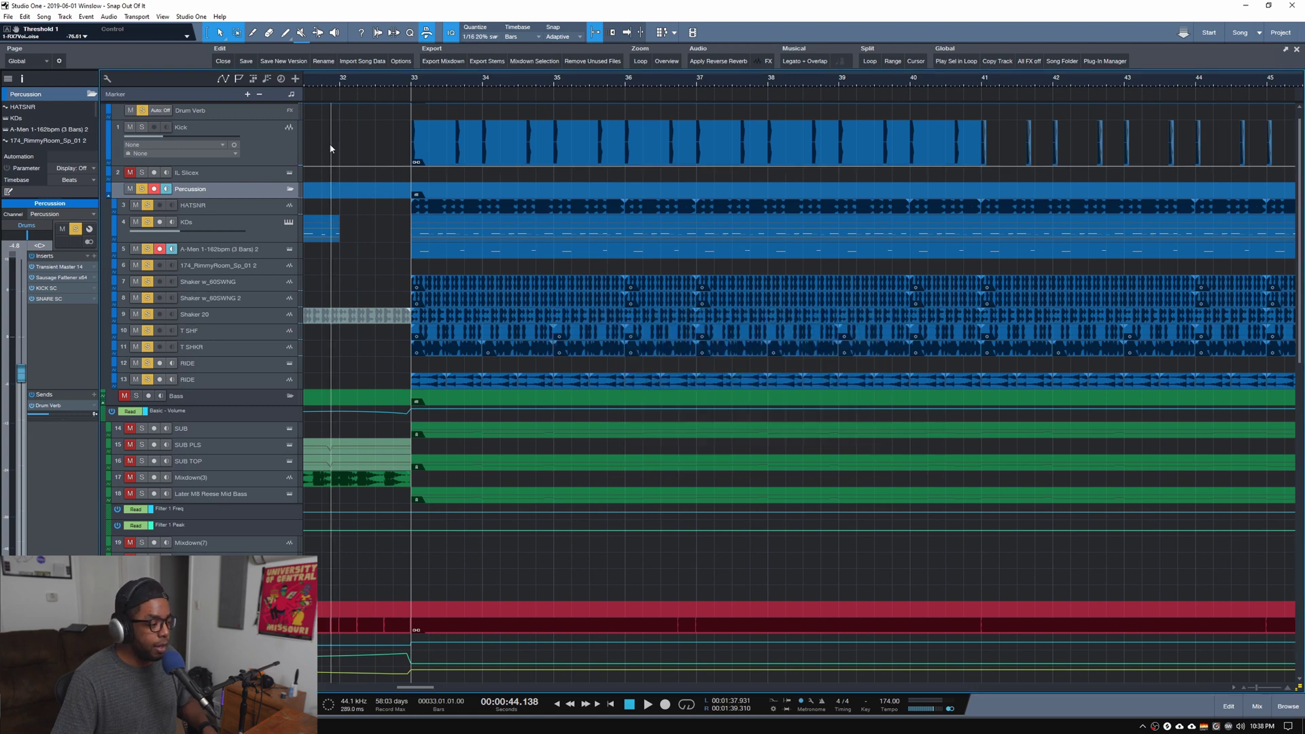
Play the KDs track soloed from bar 33, stop playback and unsolo the track
{"action": "scroll", "coordinate": [380, 238], "scroll_direction": "up", "scroll_amount": 1}
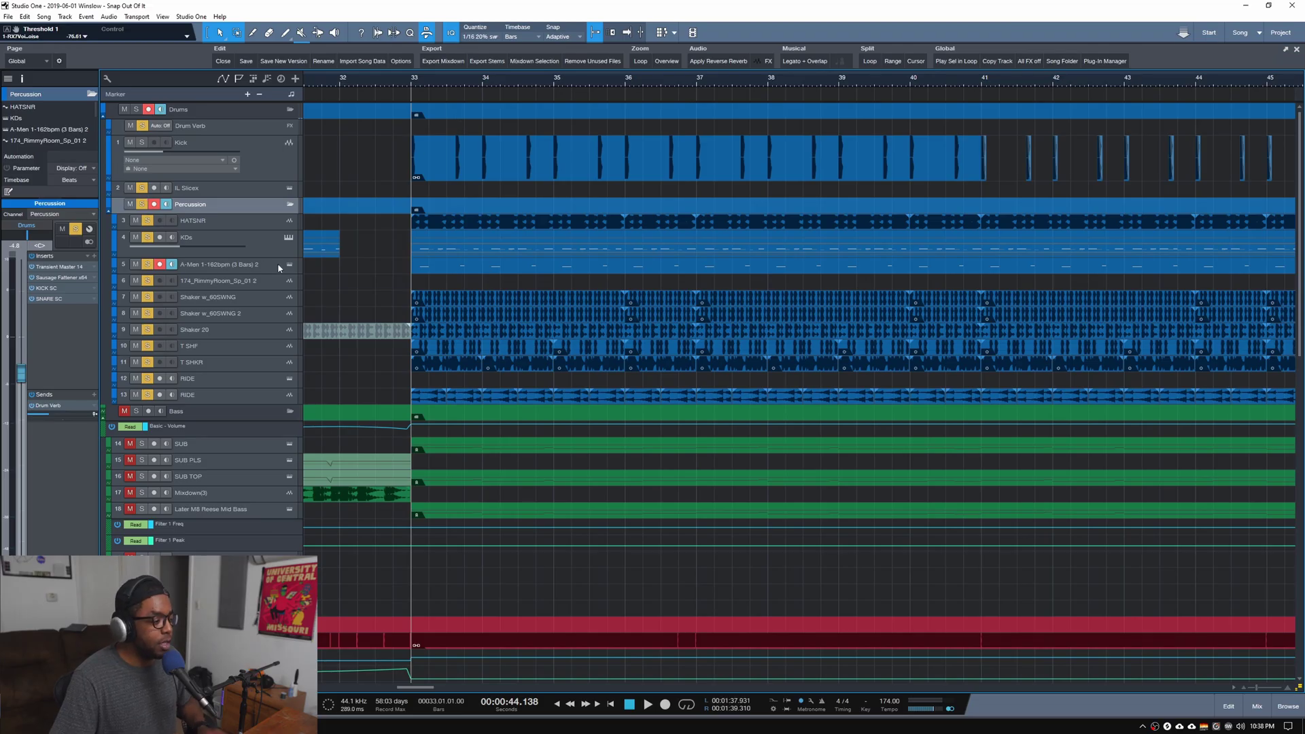
{"action": "left_click", "coordinate": [149, 241]}
{"action": "key", "text": "space"}
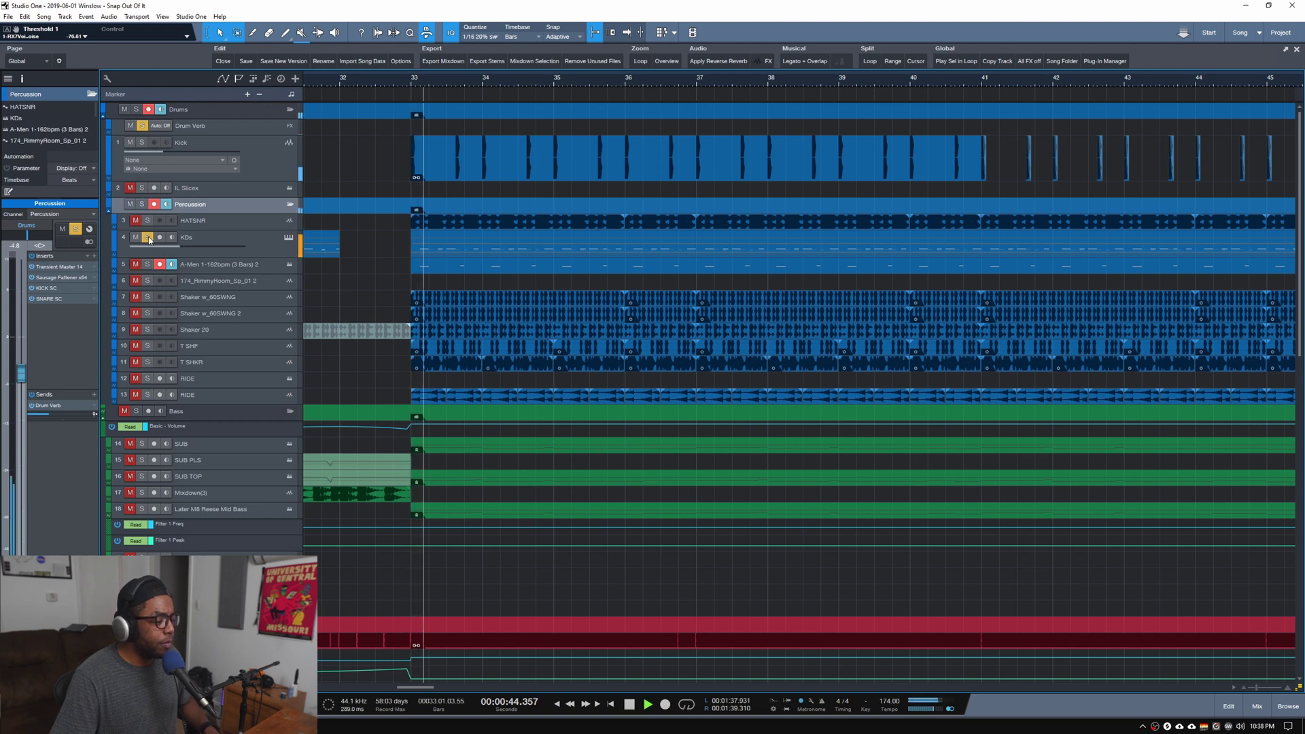
{"action": "key", "text": "space"}
{"action": "left_click", "coordinate": [150, 241]}
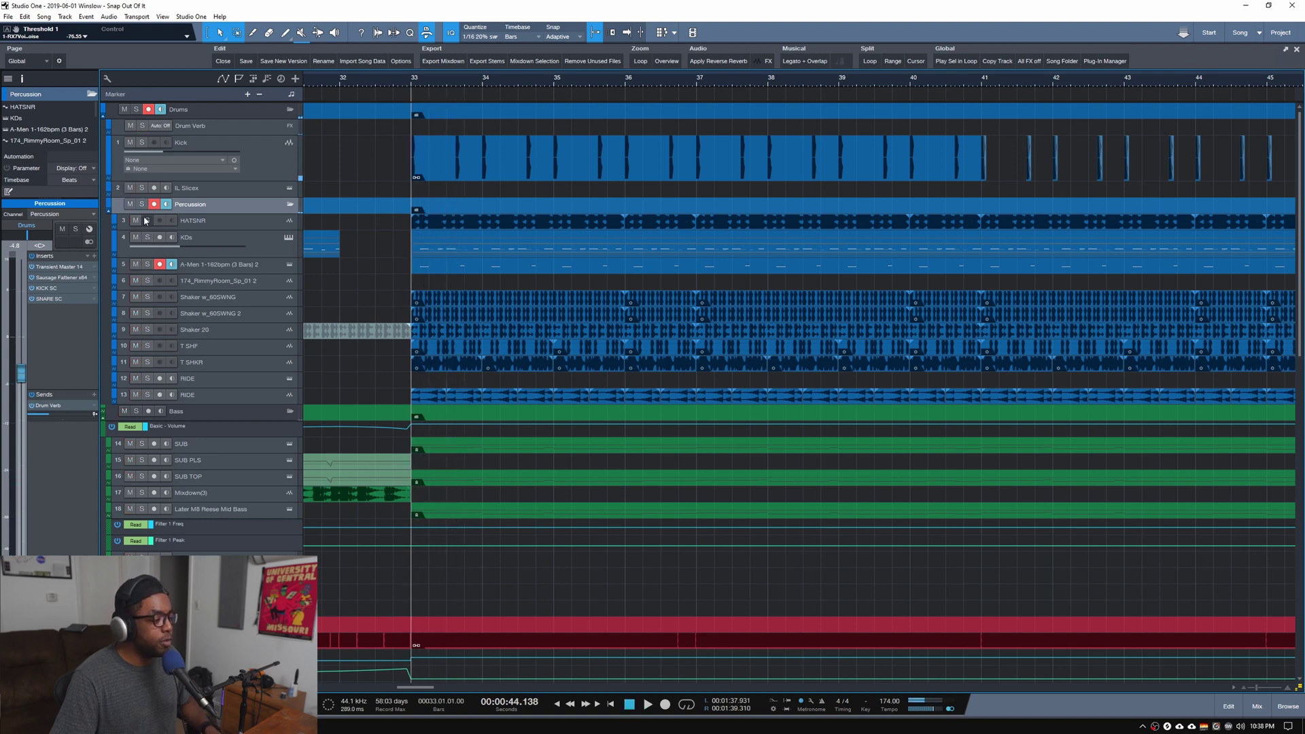
Audition the HATSNR track soloed, examine its inserts and first event's properties, and unsolo the track
{"action": "left_click", "coordinate": [146, 221]}
{"action": "key", "text": "space"}
{"action": "key", "text": "space"}
{"action": "left_click", "coordinate": [239, 225]}
{"action": "right_click", "coordinate": [449, 223]}
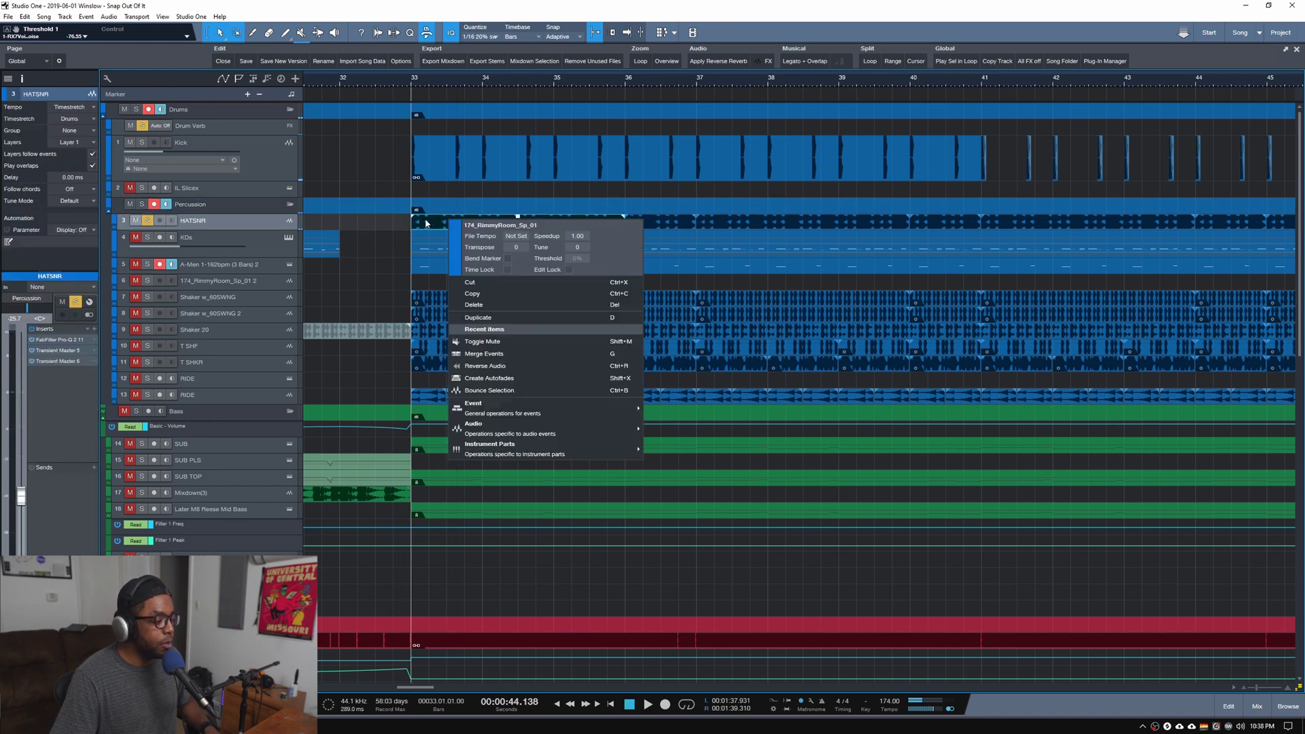
{"action": "left_click", "coordinate": [380, 224]}
{"action": "left_click", "coordinate": [149, 222]}
Solo the Drums folder, look over its events across the arrangement, and unsolo it
{"action": "left_click", "coordinate": [136, 110]}
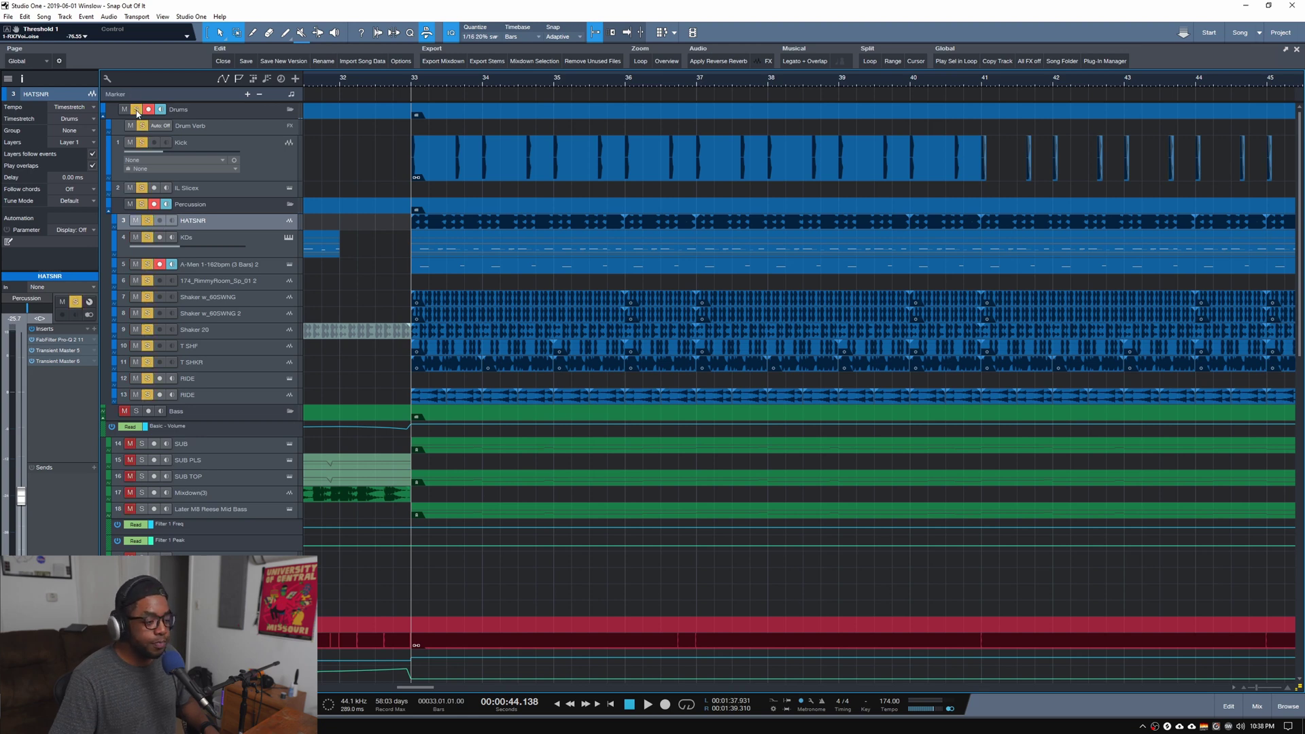
{"action": "scroll", "coordinate": [457, 78], "scroll_direction": "down", "scroll_amount": 5}
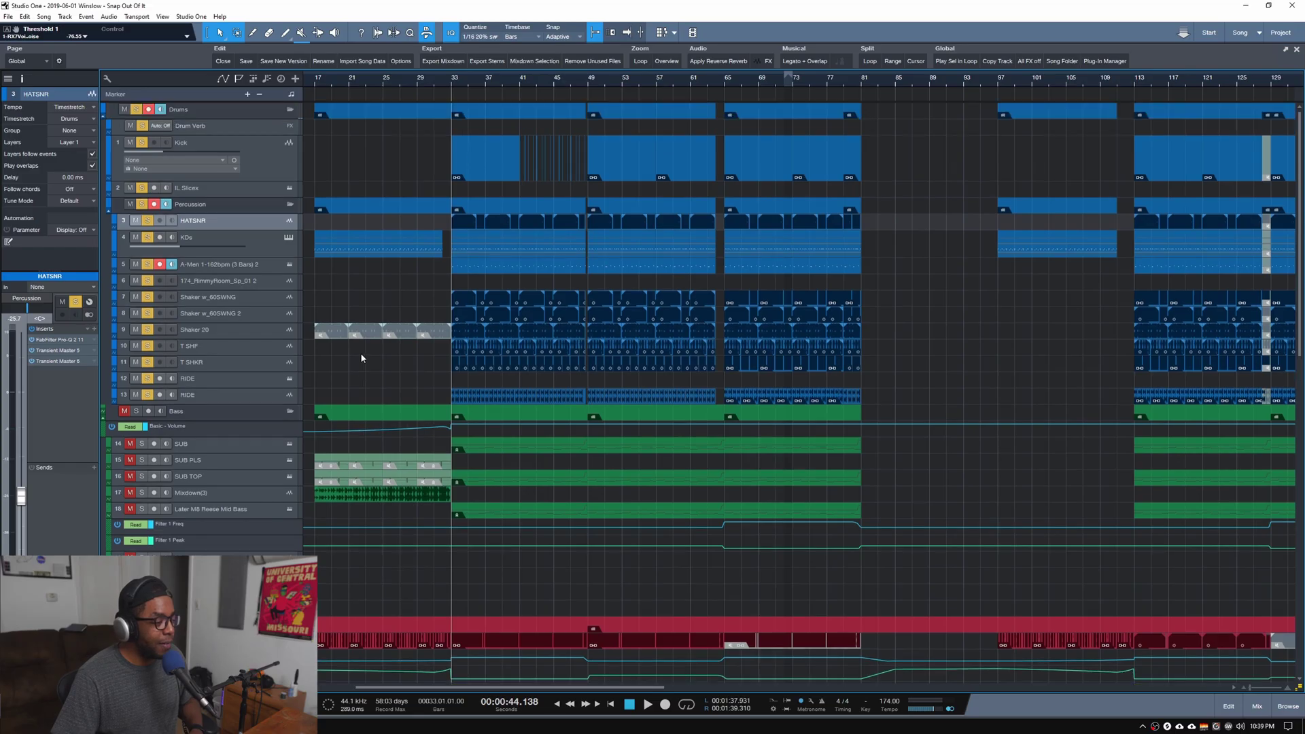
{"action": "left_click", "coordinate": [138, 110]}
Solo the Bass folder, enlarge its track height, play it from bar 33 and stop playback
{"action": "left_click", "coordinate": [137, 411]}
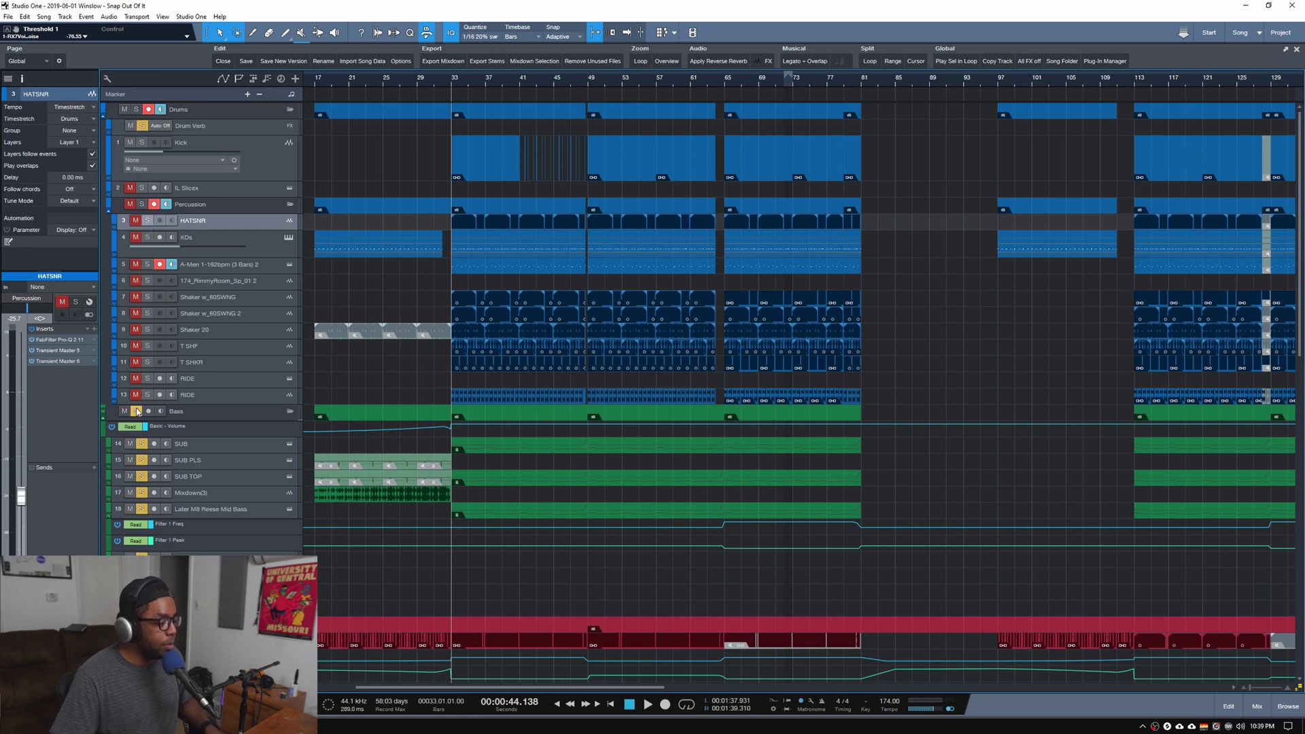
{"action": "scroll", "coordinate": [365, 372], "scroll_direction": "down", "scroll_amount": 3}
{"action": "scroll", "coordinate": [365, 325], "scroll_direction": "down", "scroll_amount": 1}
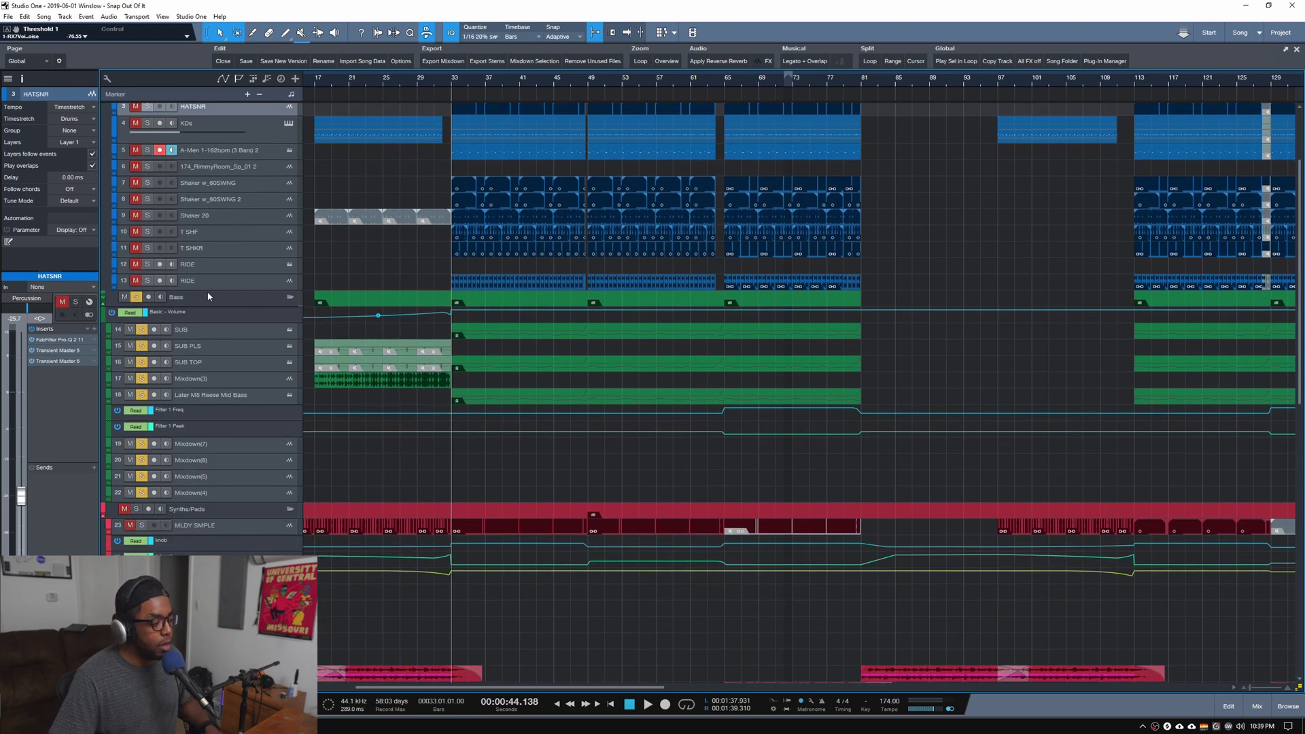
{"action": "left_click_drag", "start_coordinate": [192, 310], "coordinate": [190, 323]}
{"action": "key", "text": "space"}
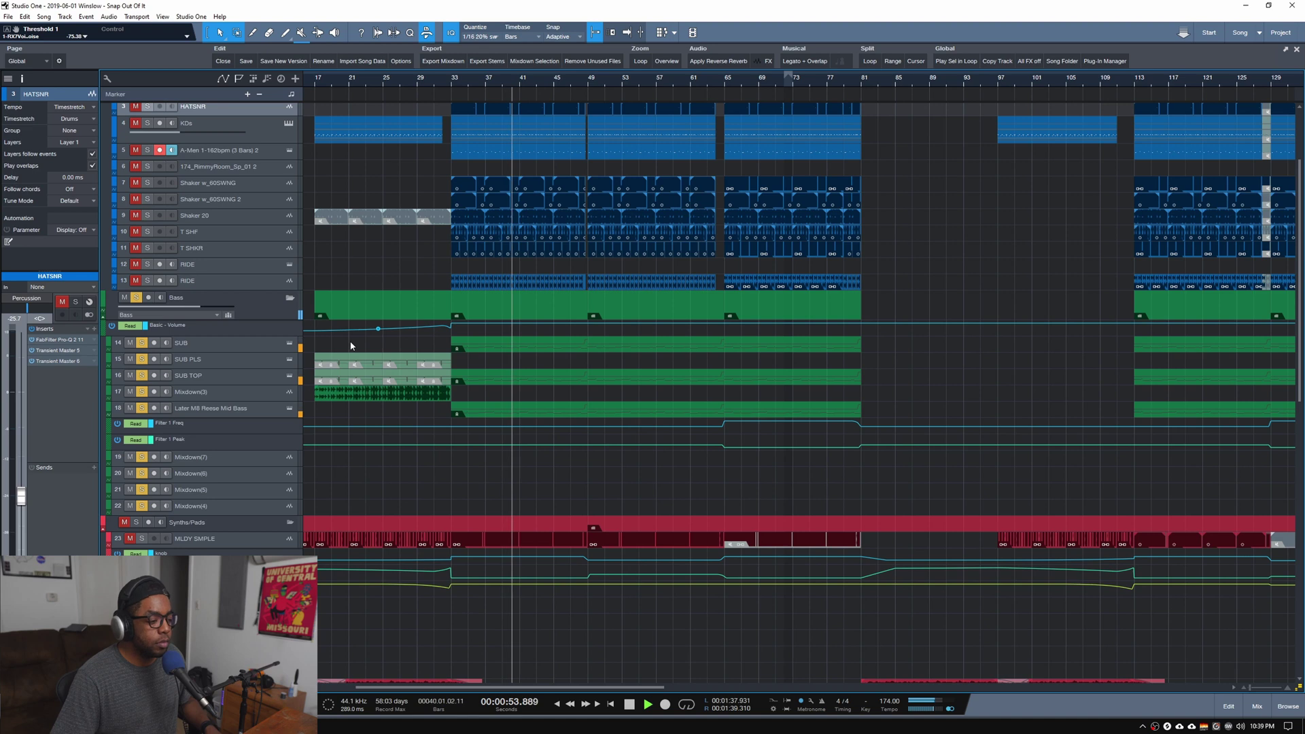
{"action": "key", "text": "space"}
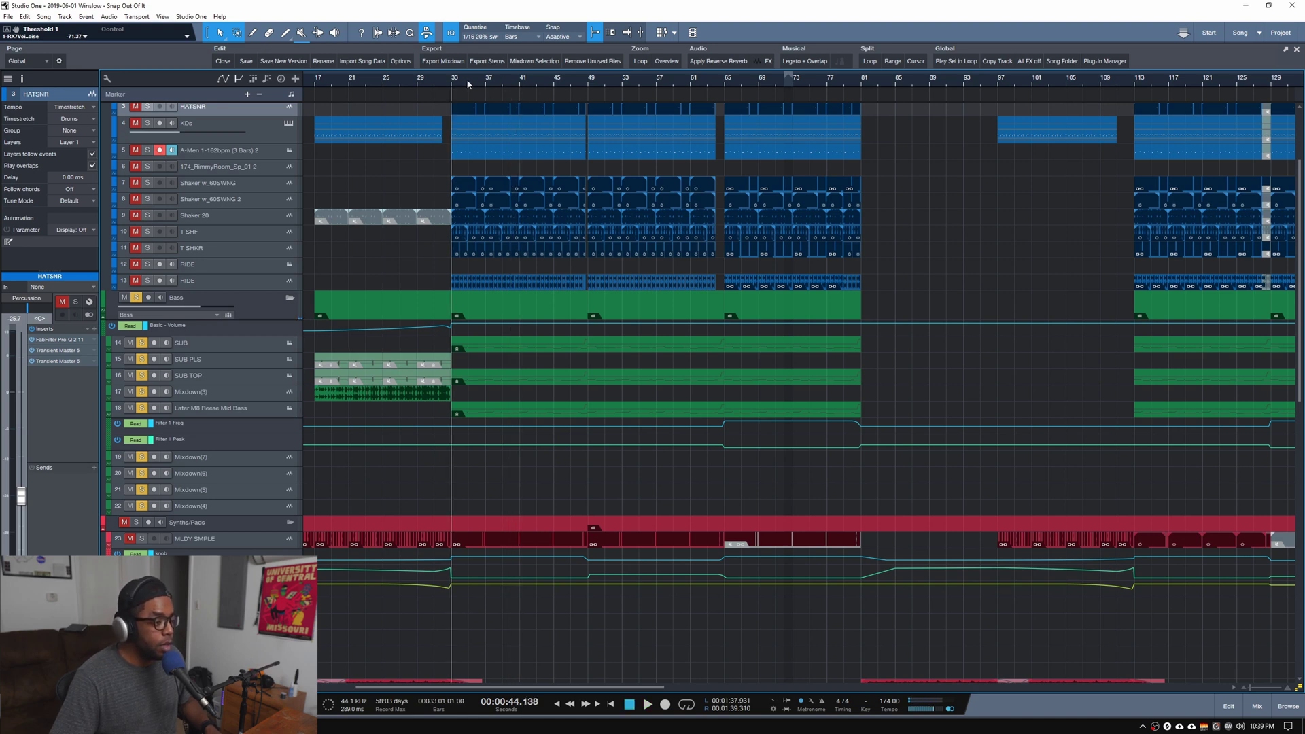
Focus on the section from bar 33, solo only the SUB track, play it and stop playback
{"action": "key", "text": "e"}
{"action": "key", "text": "e"}
{"action": "left_click", "coordinate": [143, 343], "text": "ctrl"}
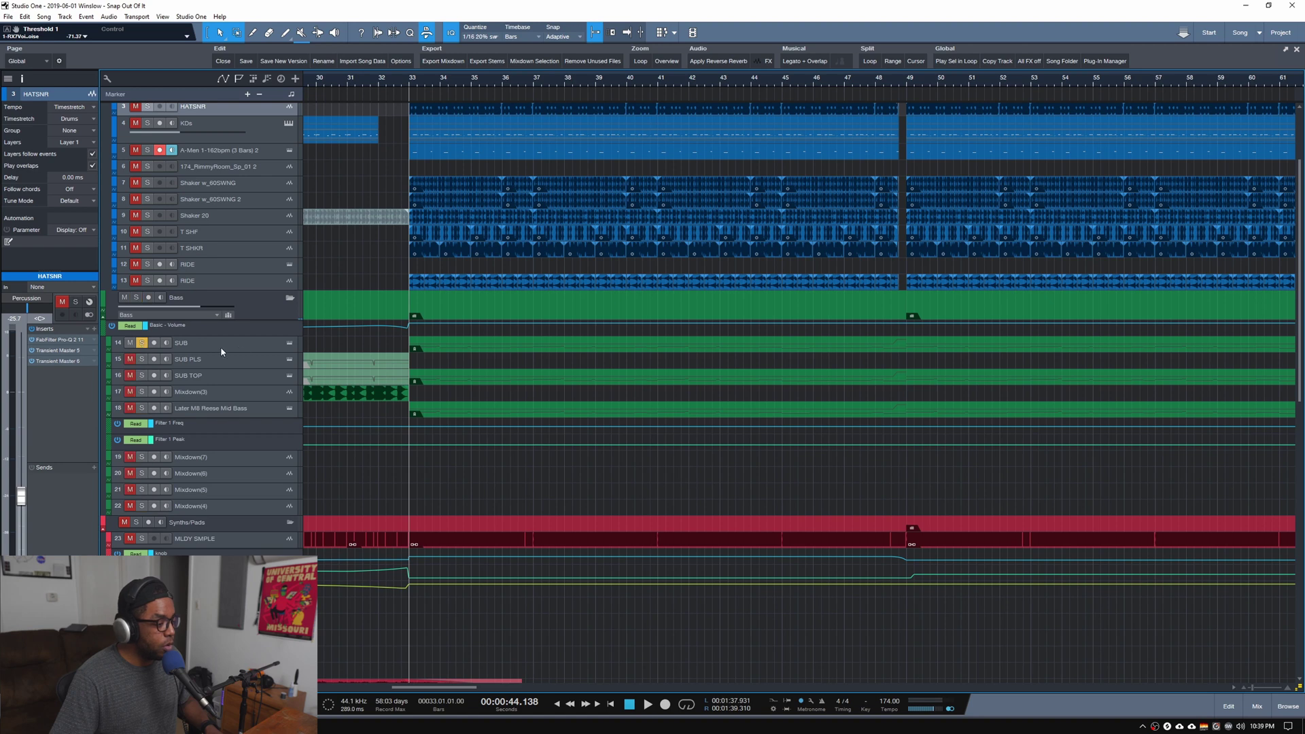
{"action": "key", "text": "space"}
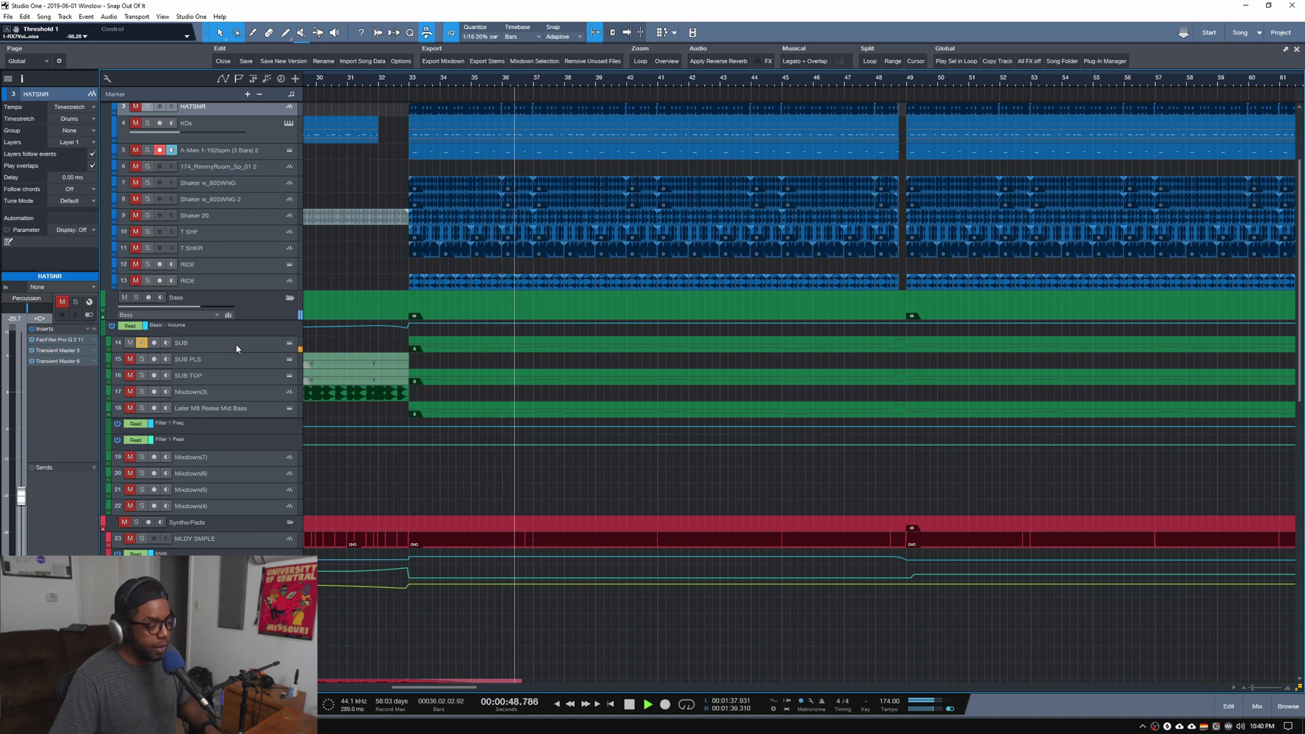
{"action": "key", "text": "space"}
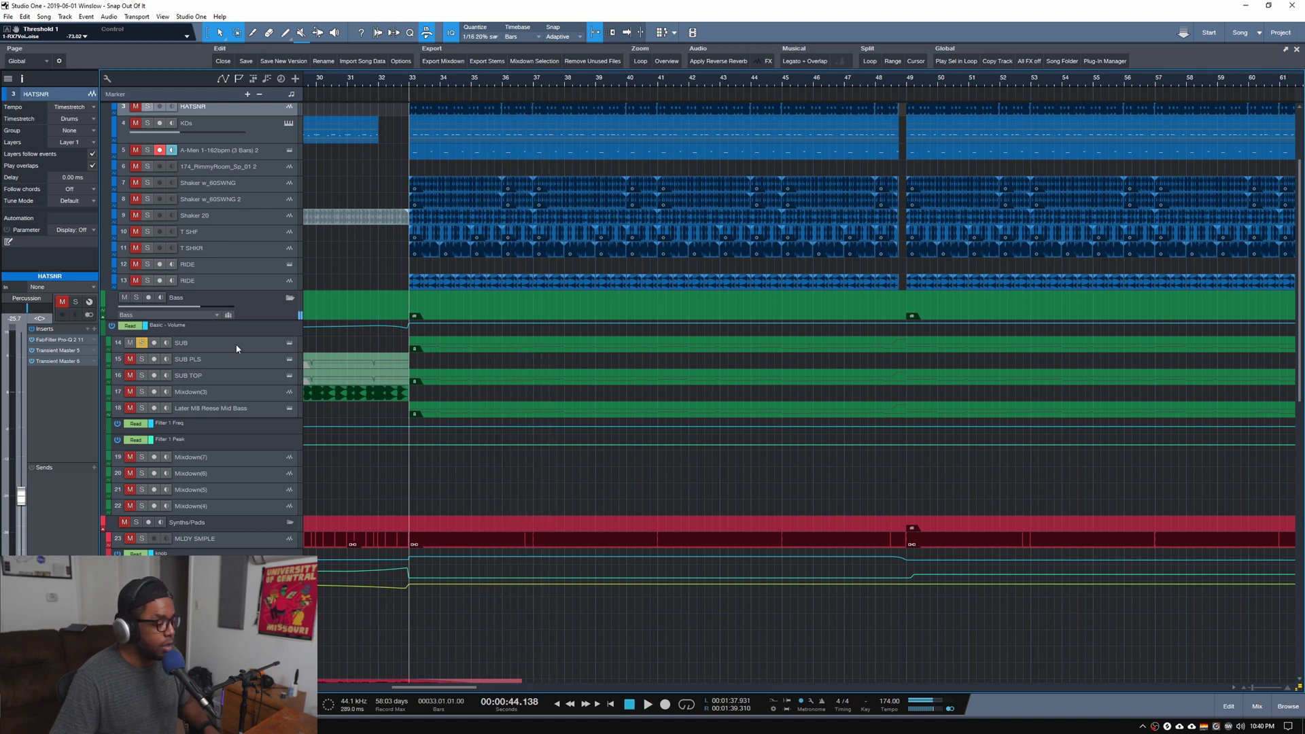
Open the SUB track's Sylenth1 instrument to examine its LFO 1 settings, and select the track to view its inserts
{"action": "left_click", "coordinate": [290, 344]}
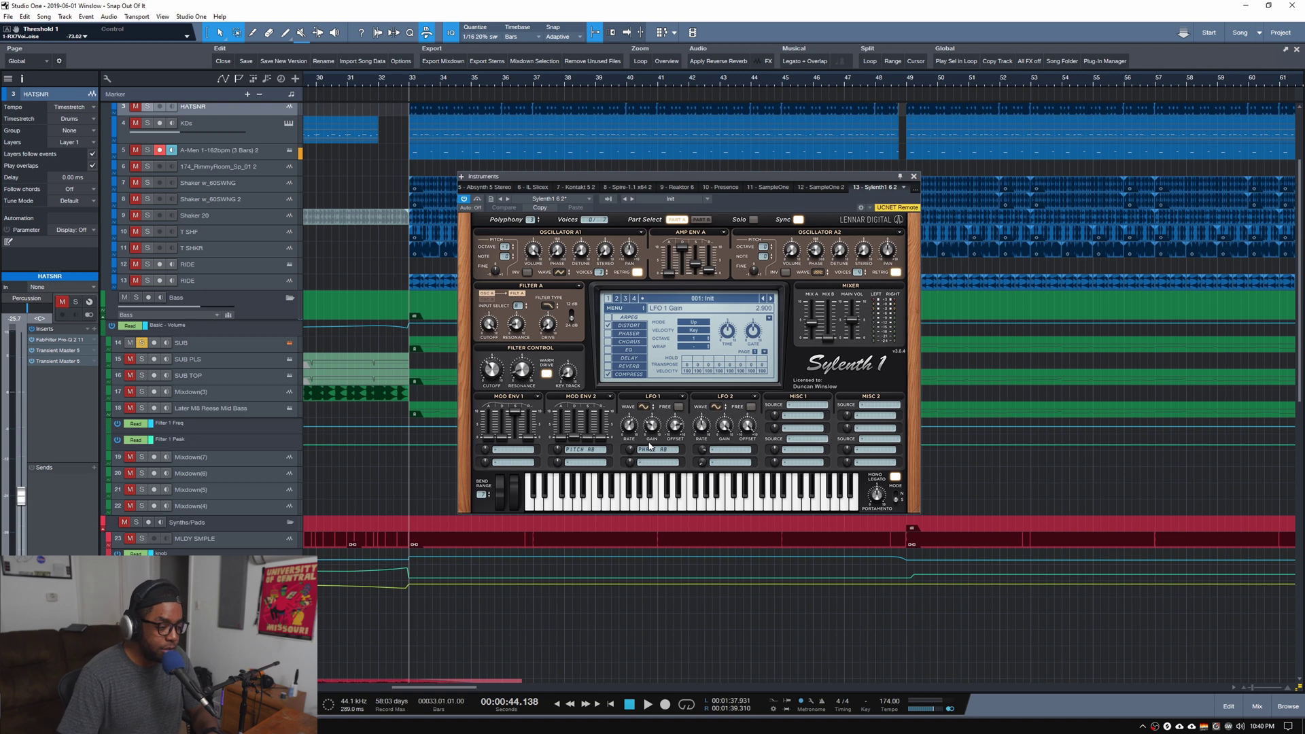
{"action": "left_click", "coordinate": [230, 348]}
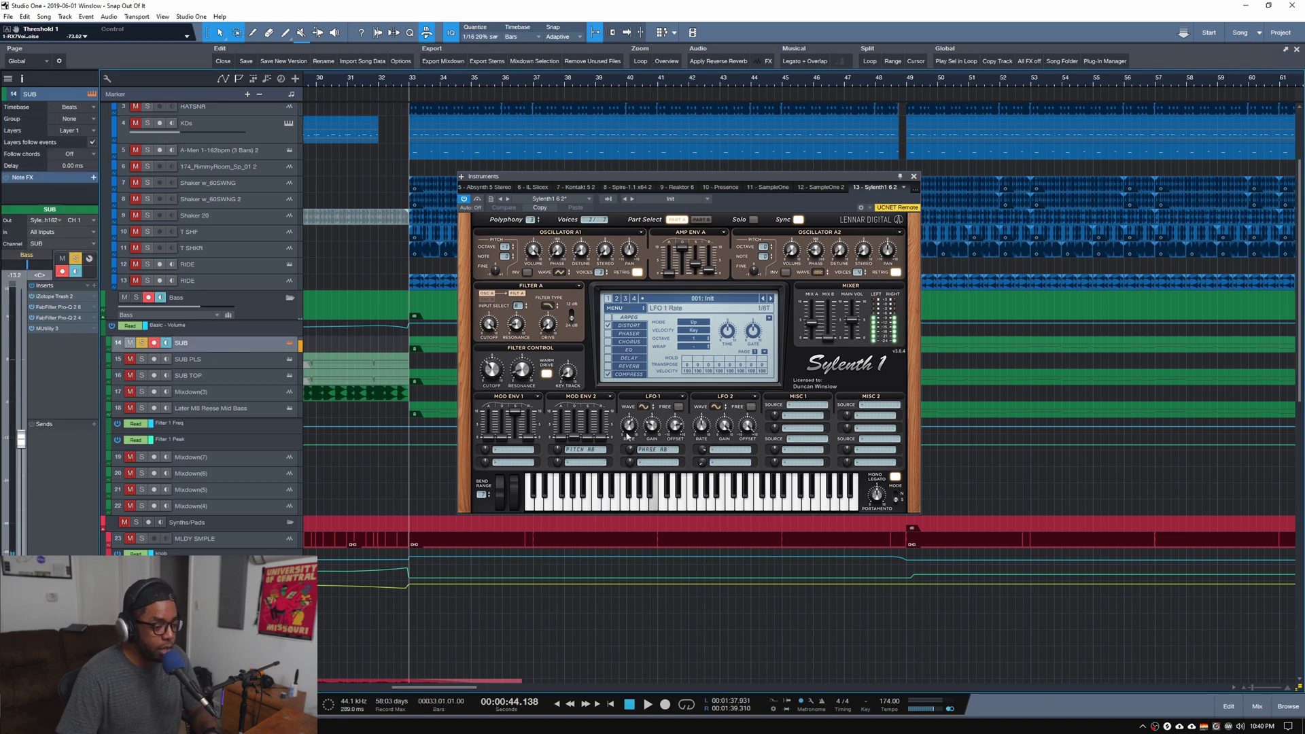
Try an LFO 1 rate of 1/32D in the SUB track's Sylenth1, return it to 1/8T, and close the instrument
{"action": "left_click_drag", "start_coordinate": [655, 430], "coordinate": [660, 399]}
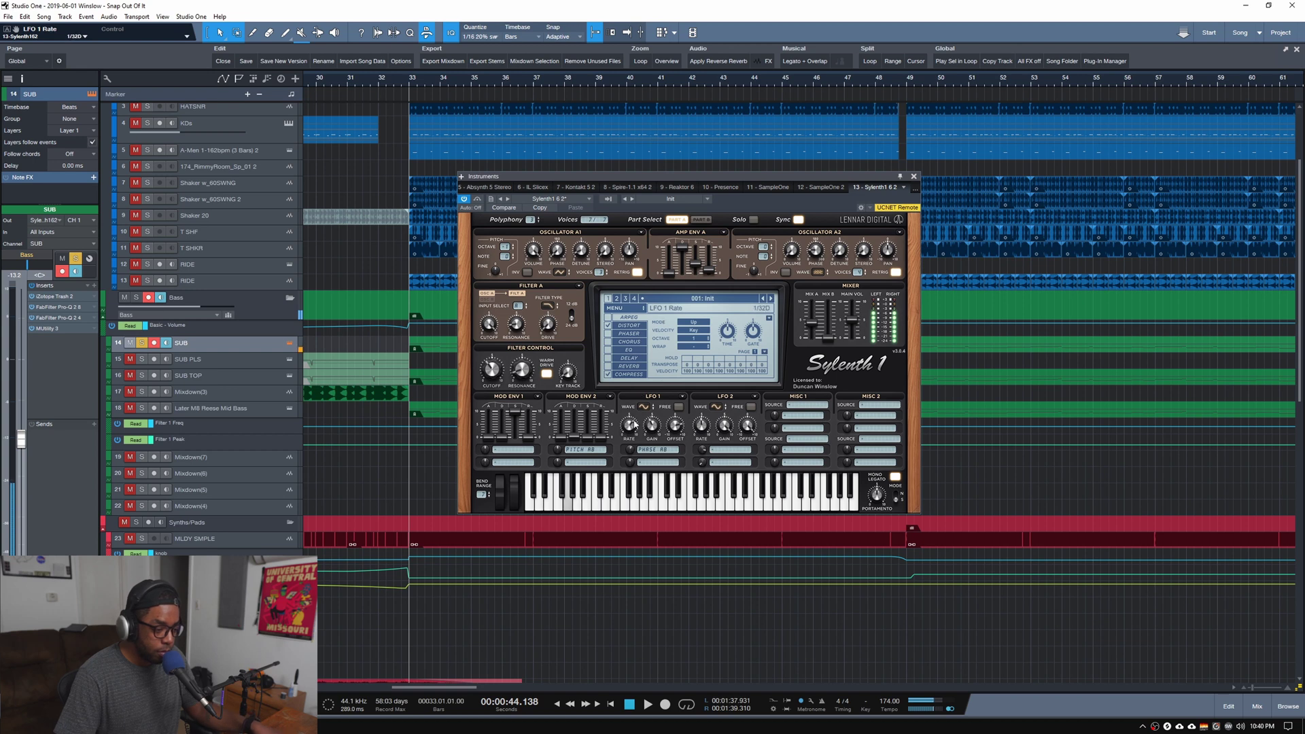
{"action": "scroll", "coordinate": [622, 436], "scroll_direction": "down", "scroll_amount": 3}
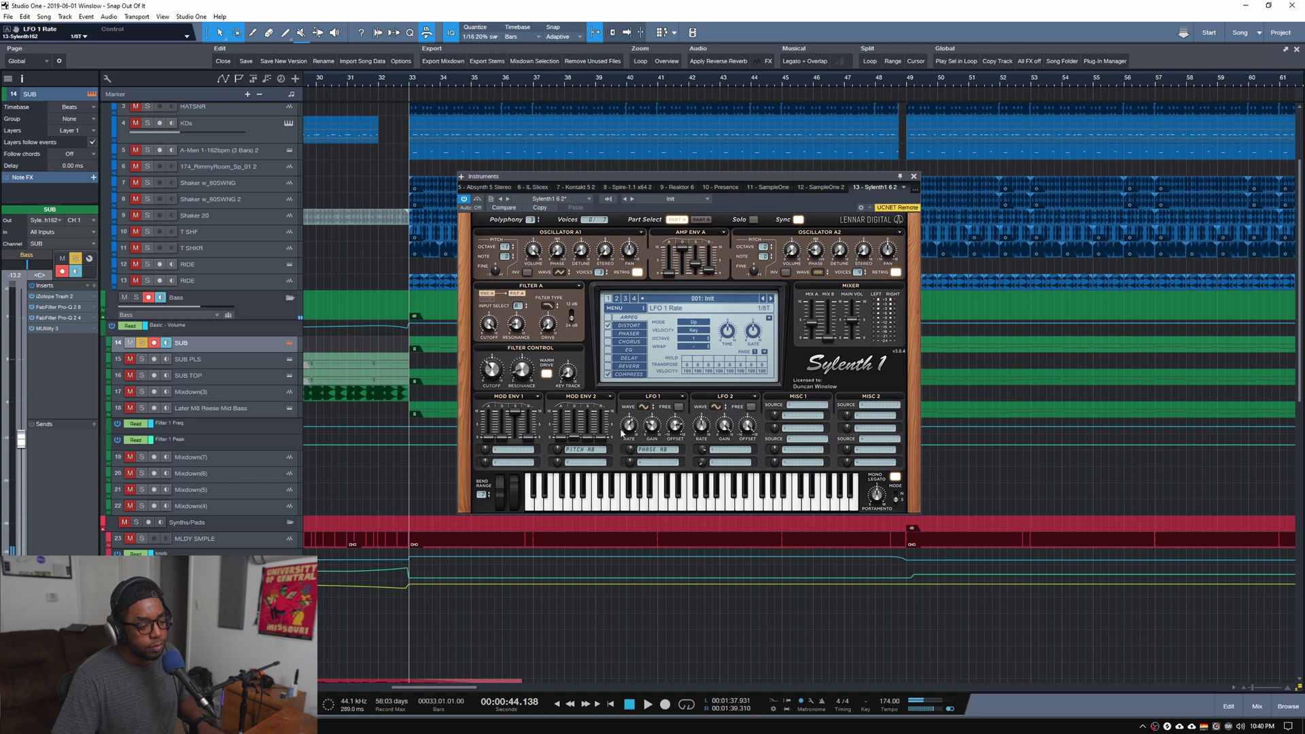
{"action": "left_click", "coordinate": [913, 177]}
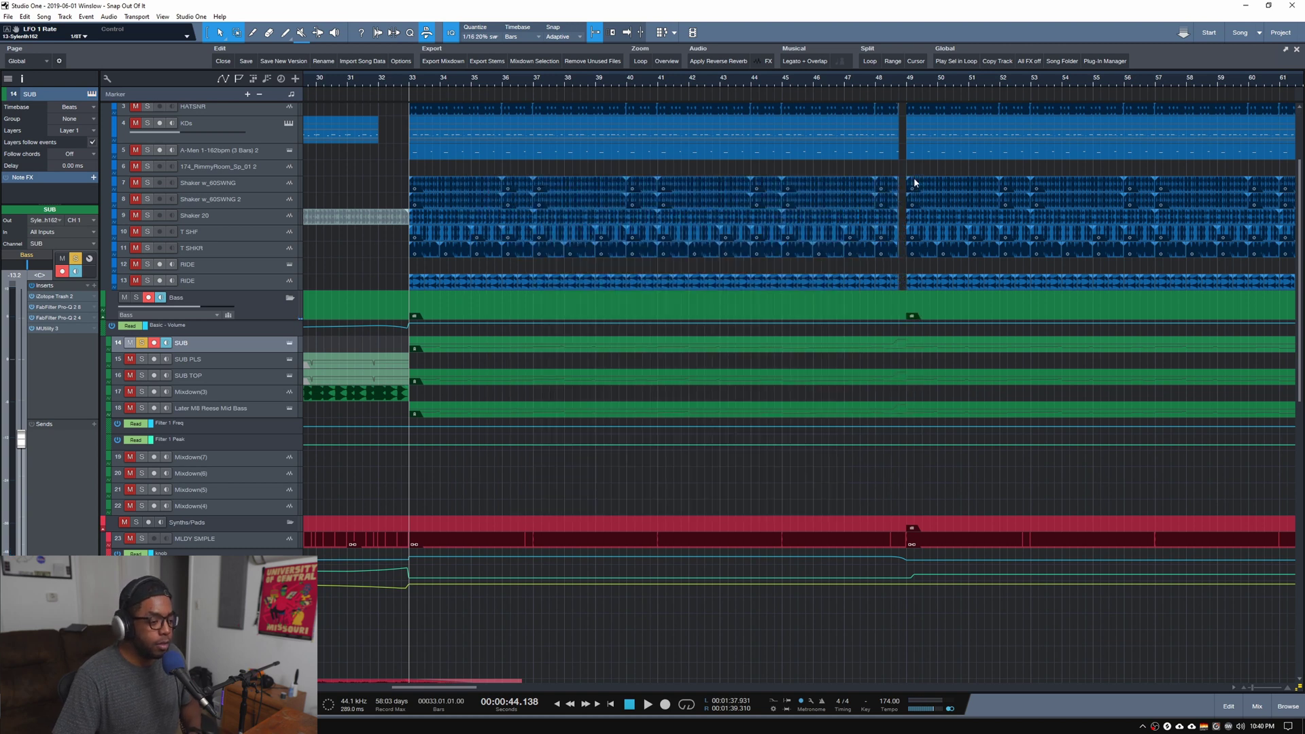
{"action": "left_click", "coordinate": [289, 344]}
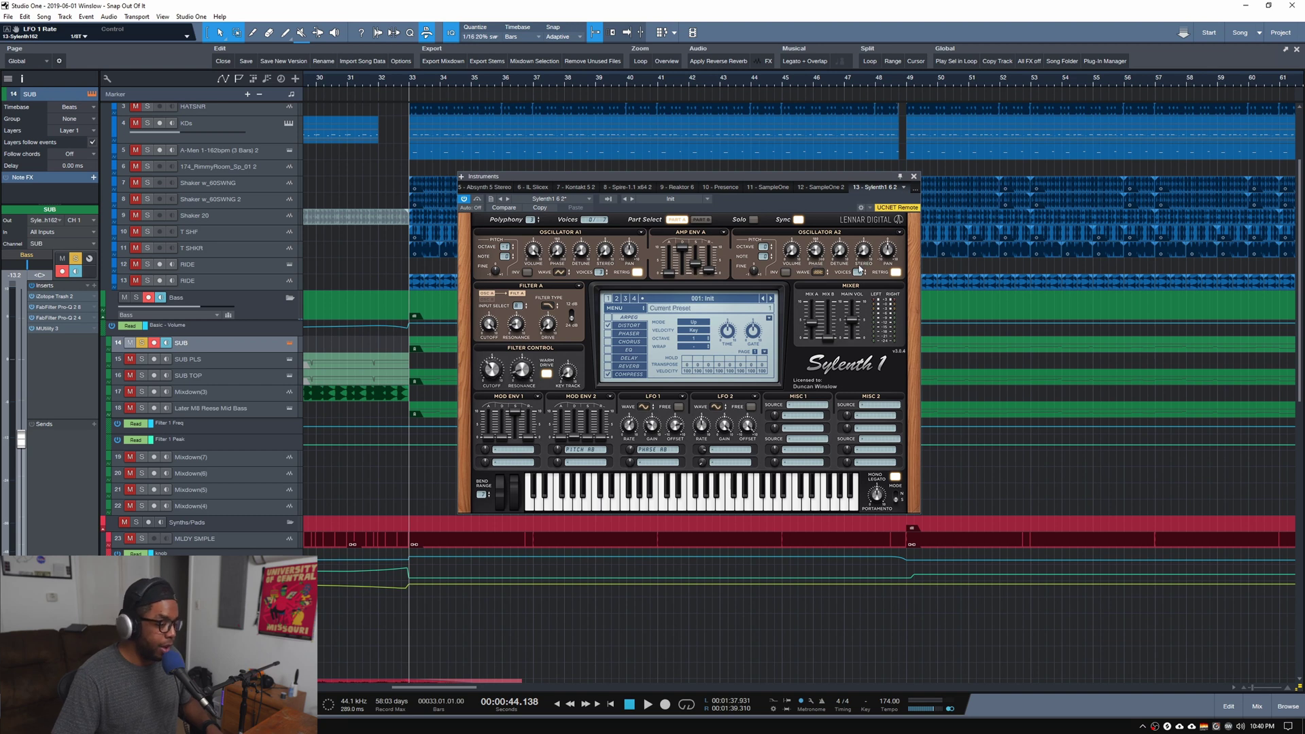
{"action": "left_click", "coordinate": [913, 176]}
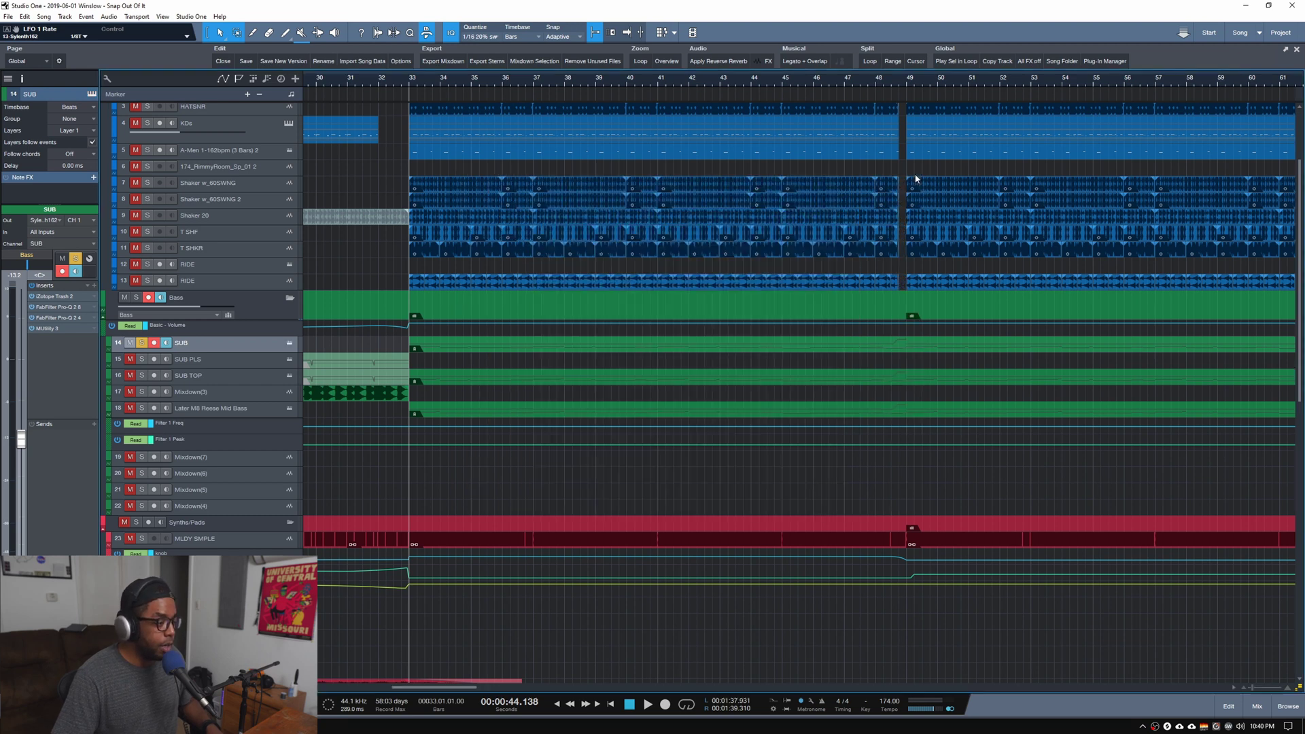
Examine the saturation settings of the frequency bands in the SUB track's iZotope Trash 2 insert and close it
{"action": "left_click", "coordinate": [51, 297]}
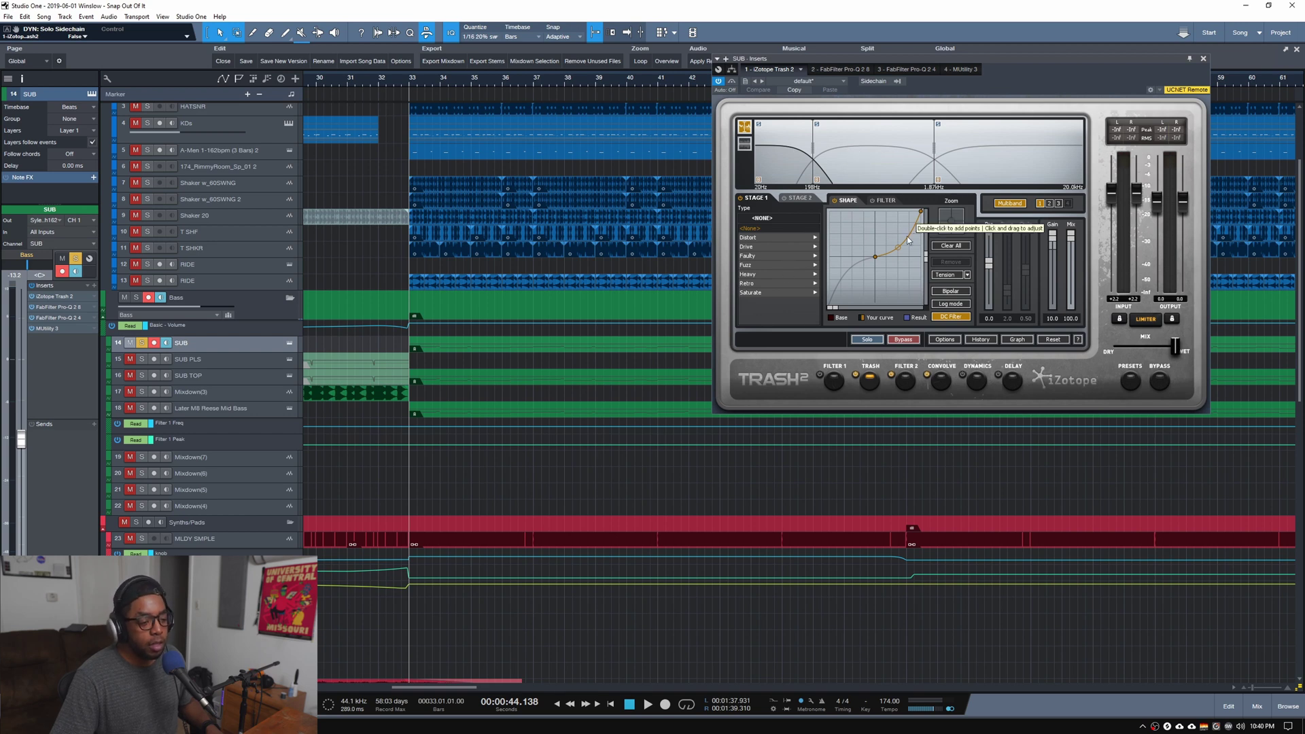
{"action": "left_click", "coordinate": [890, 157]}
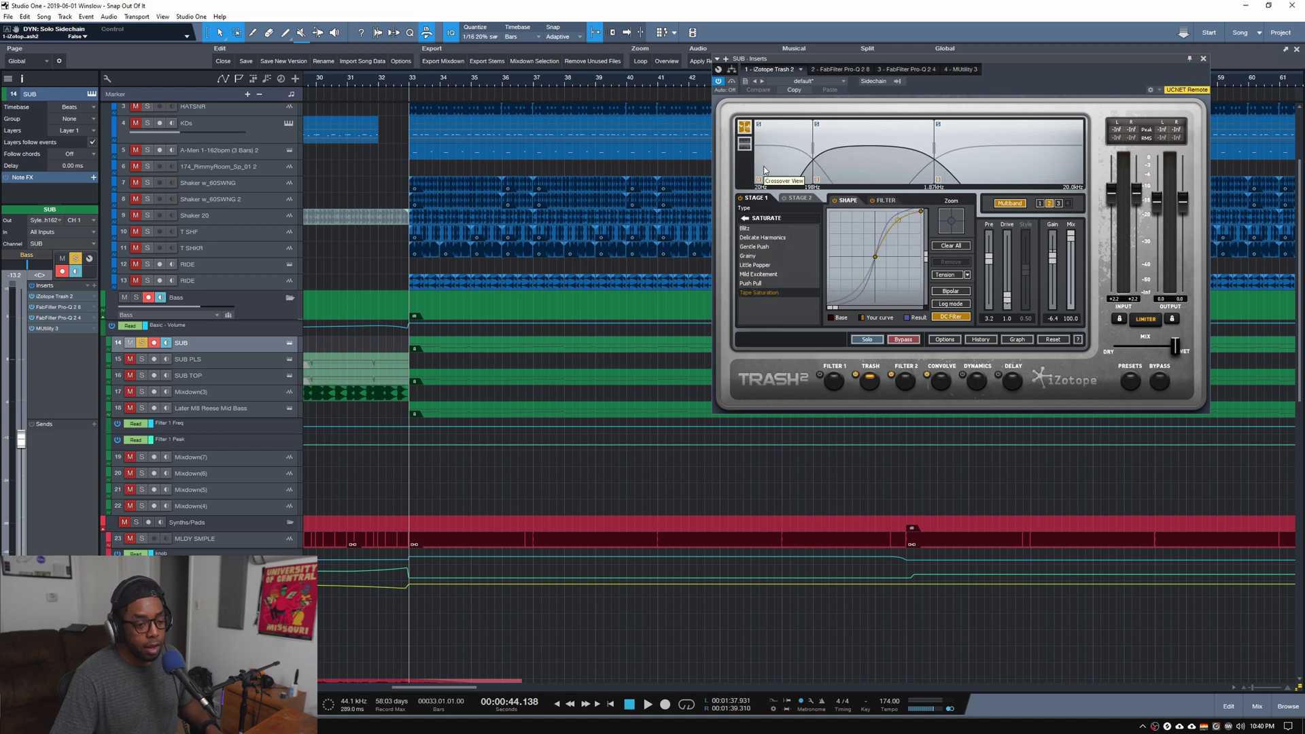
{"action": "left_click", "coordinate": [1202, 60]}
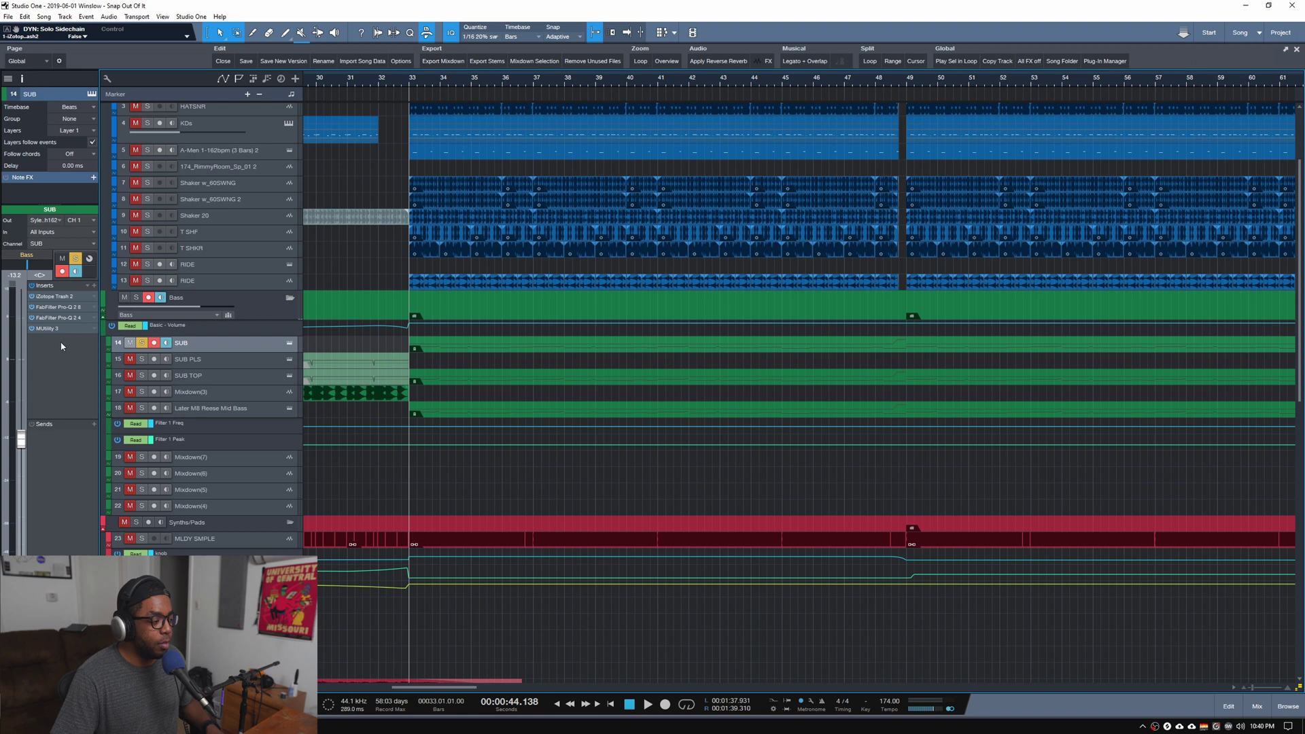
Examine the SUB track's two FabFilter Pro-Q 2 curves and its MUtility insert, and close the plug-in window
{"action": "left_click", "coordinate": [51, 307]}
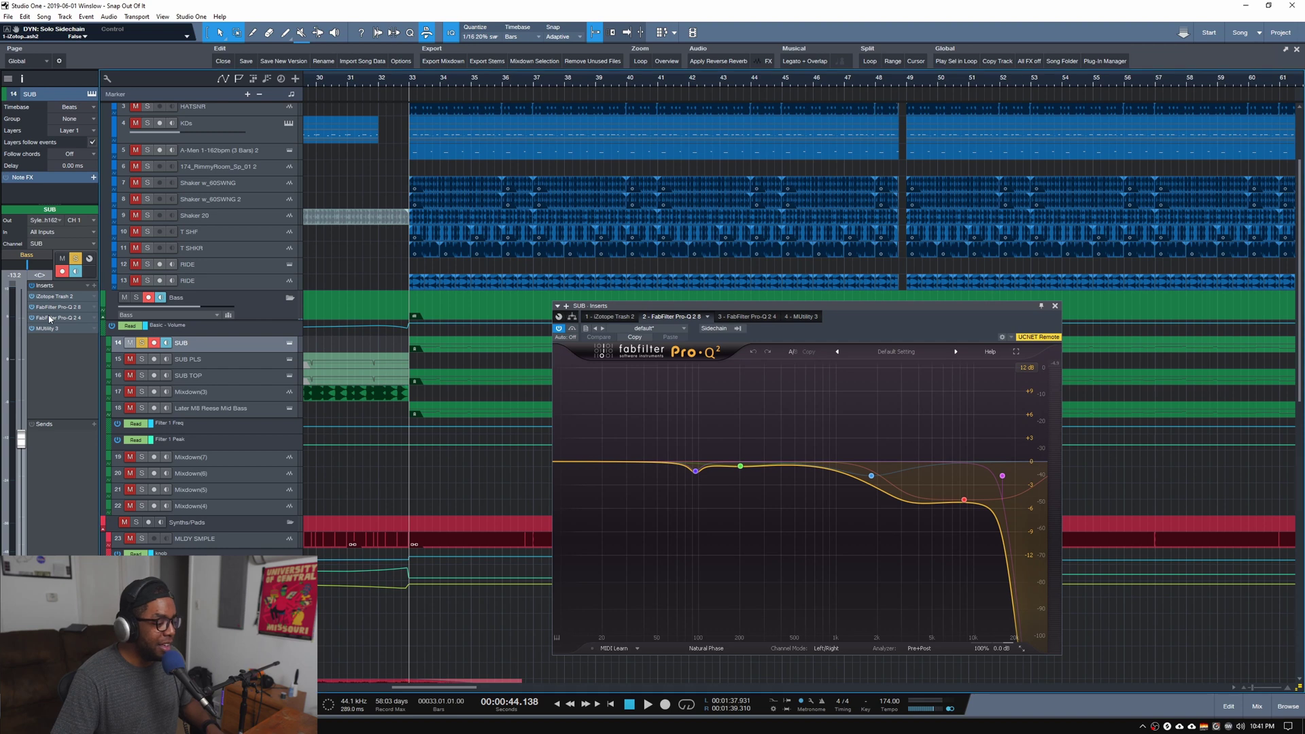
{"action": "left_click", "coordinate": [50, 318]}
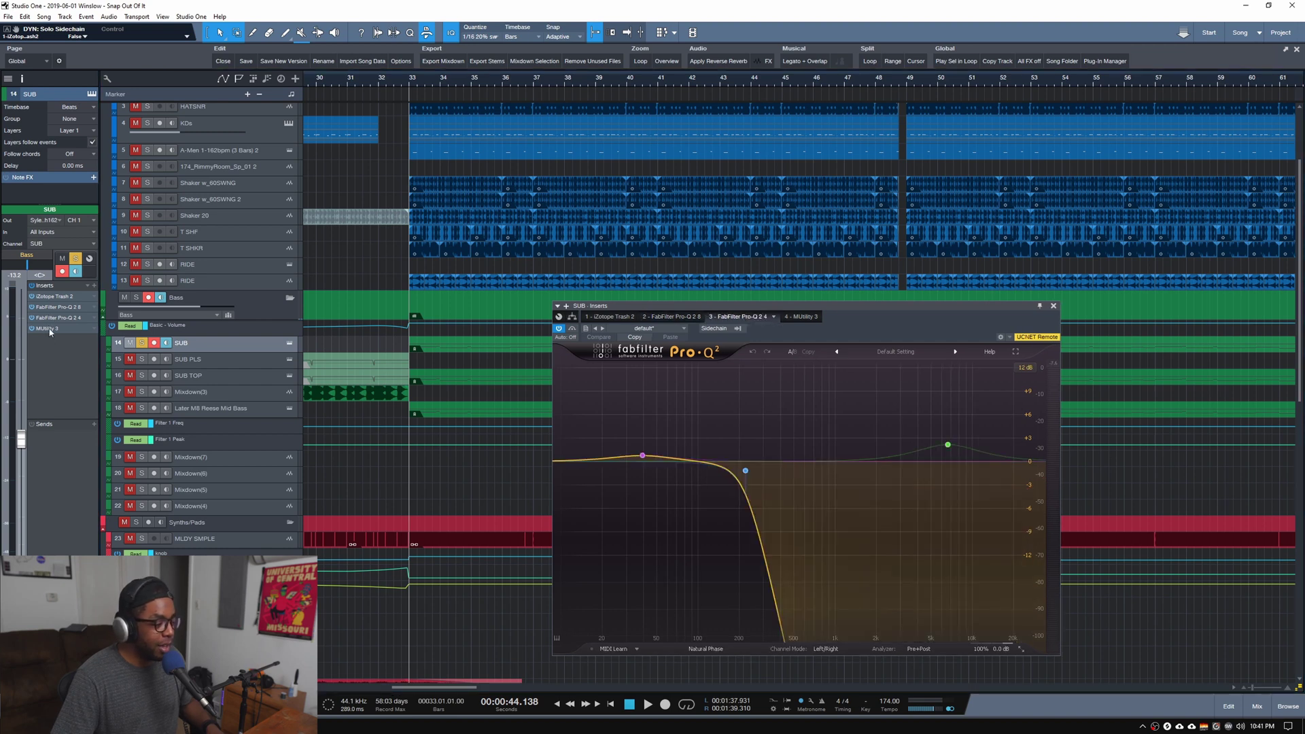
{"action": "left_click", "coordinate": [50, 329]}
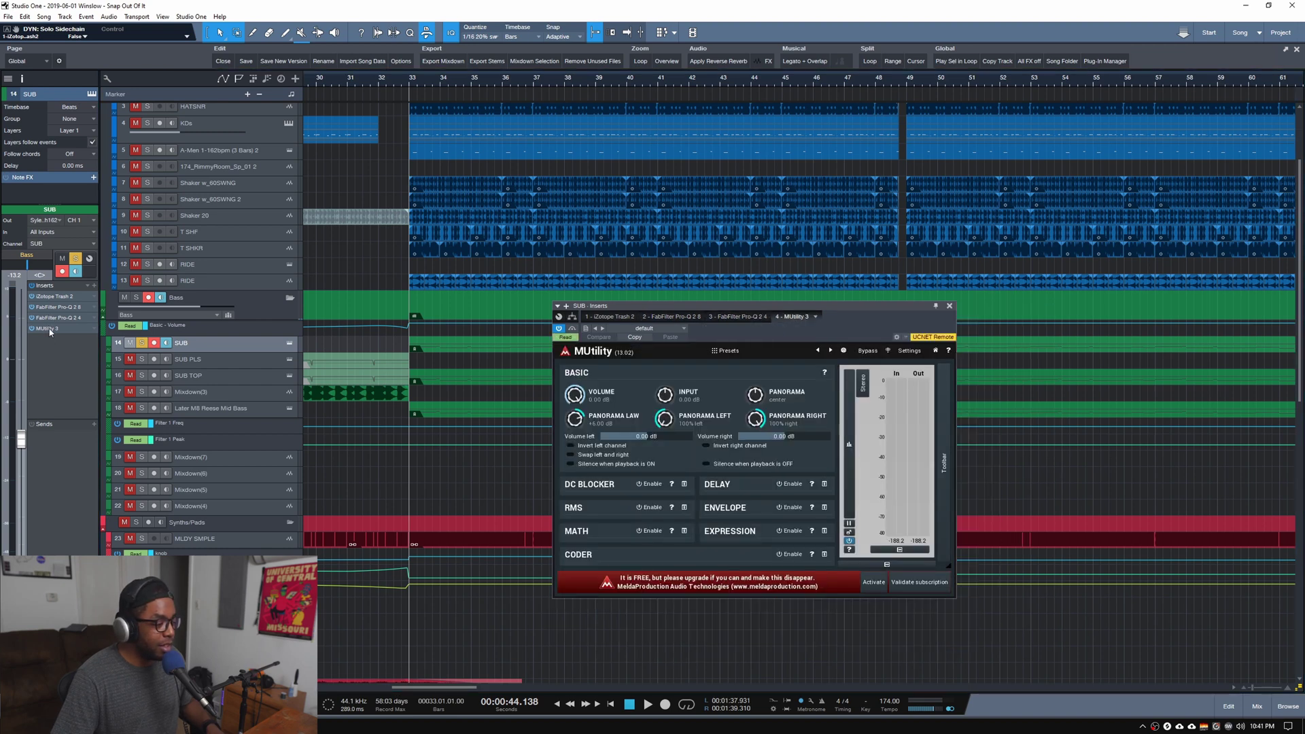
{"action": "left_click", "coordinate": [949, 306]}
Show the SUB track's volume automation across the arrangement
{"action": "scroll", "coordinate": [565, 77], "scroll_direction": "down", "scroll_amount": 4}
{"action": "scroll", "coordinate": [564, 78], "scroll_direction": "up", "scroll_amount": 1}
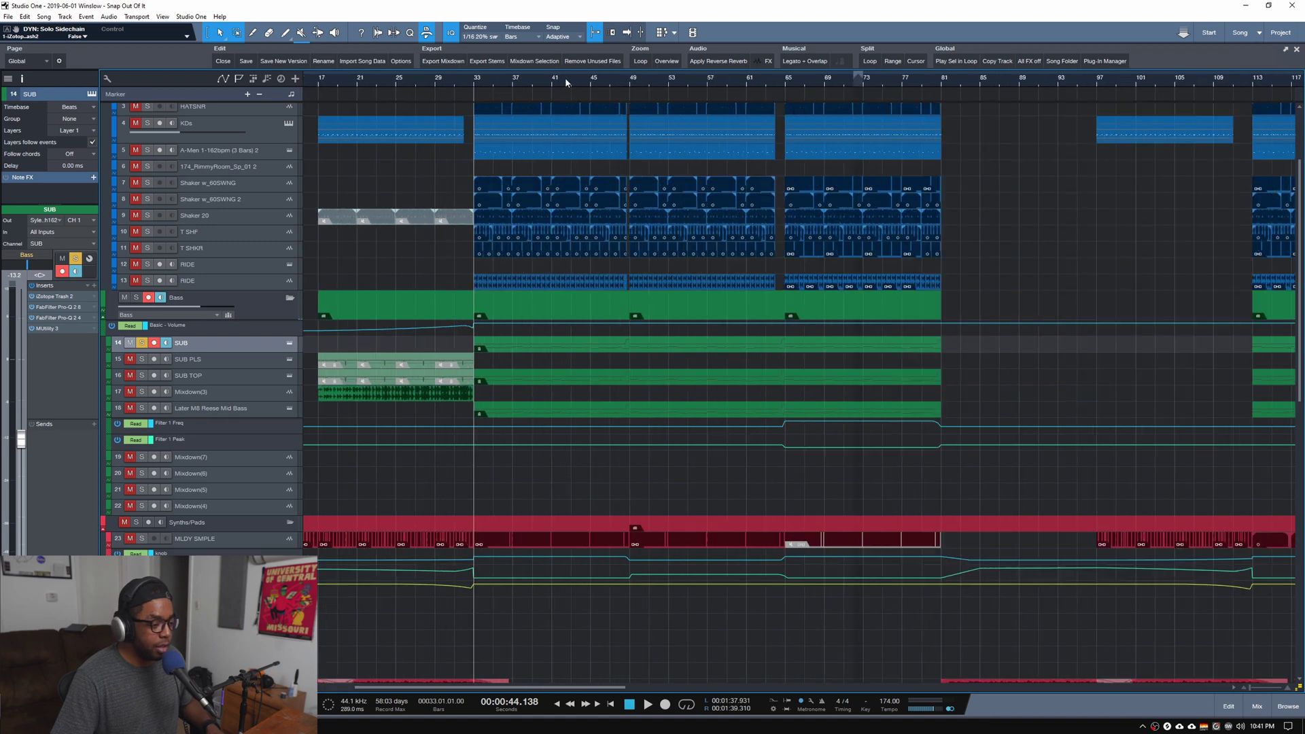
{"action": "left_click", "coordinate": [109, 354]}
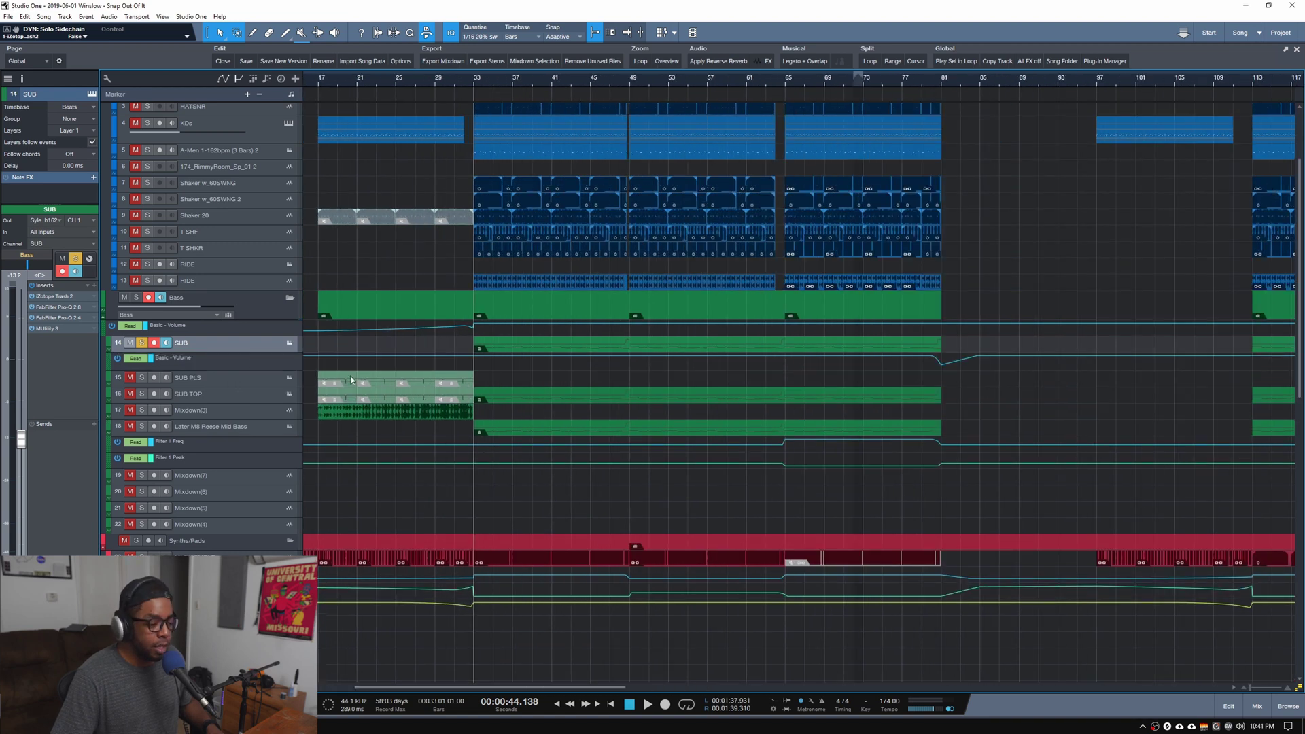
Solo only the SUB TOP track, play it from bar 33, and examine its Sylenth1 instrument with playback stopped
{"action": "left_click", "coordinate": [141, 393]}
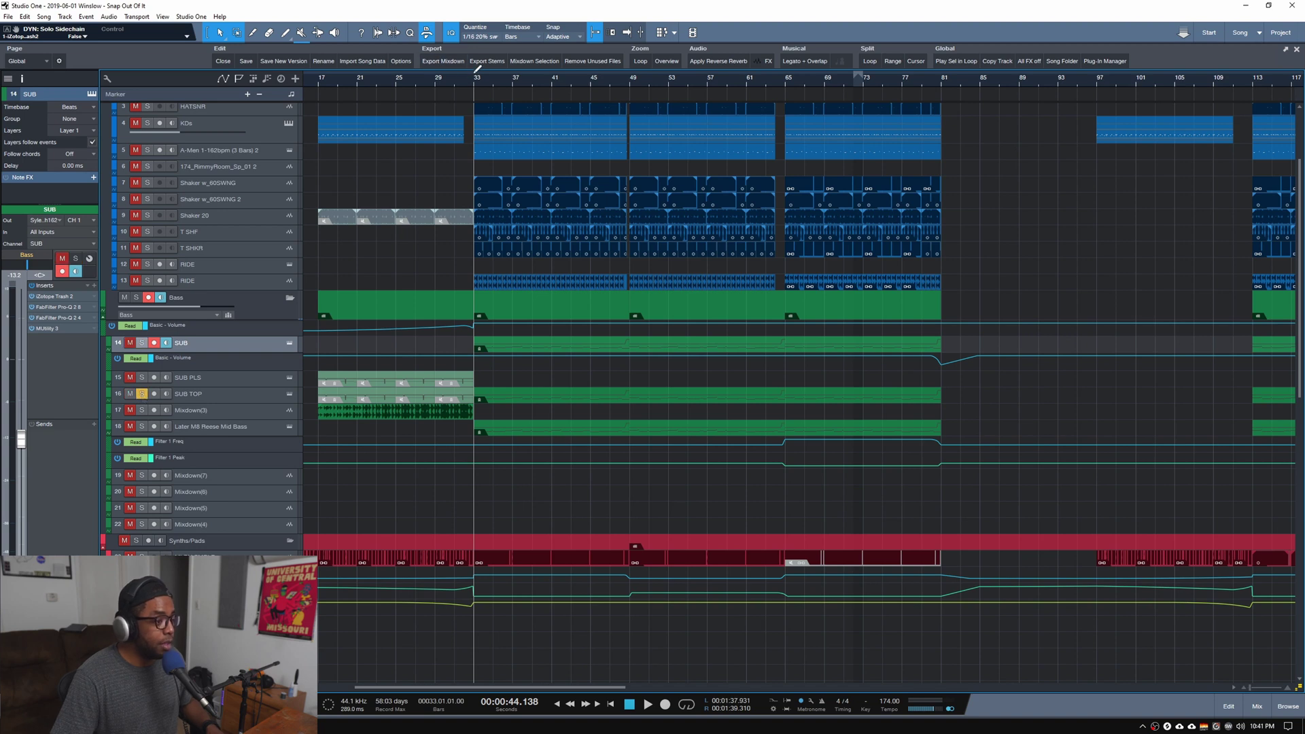
{"action": "scroll", "coordinate": [477, 78], "scroll_direction": "up", "scroll_amount": 5}
{"action": "key", "text": "space"}
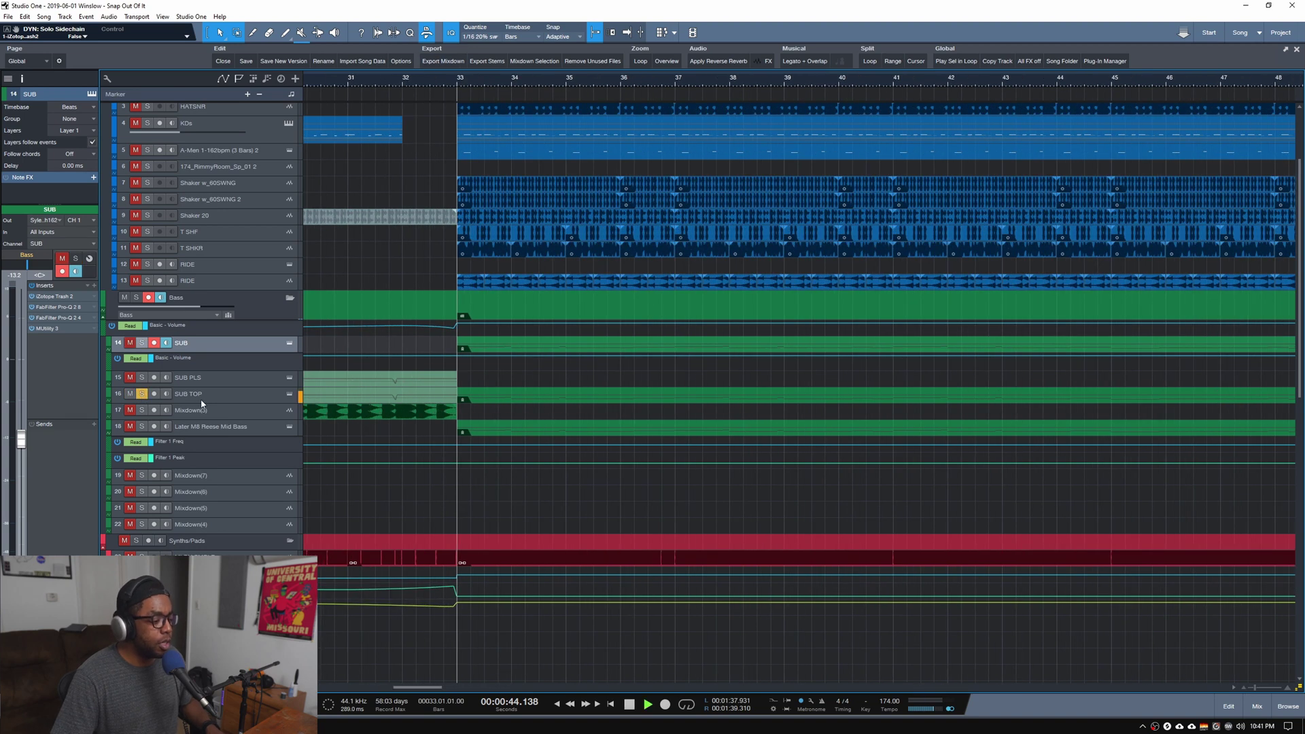
{"action": "left_click", "coordinate": [290, 395]}
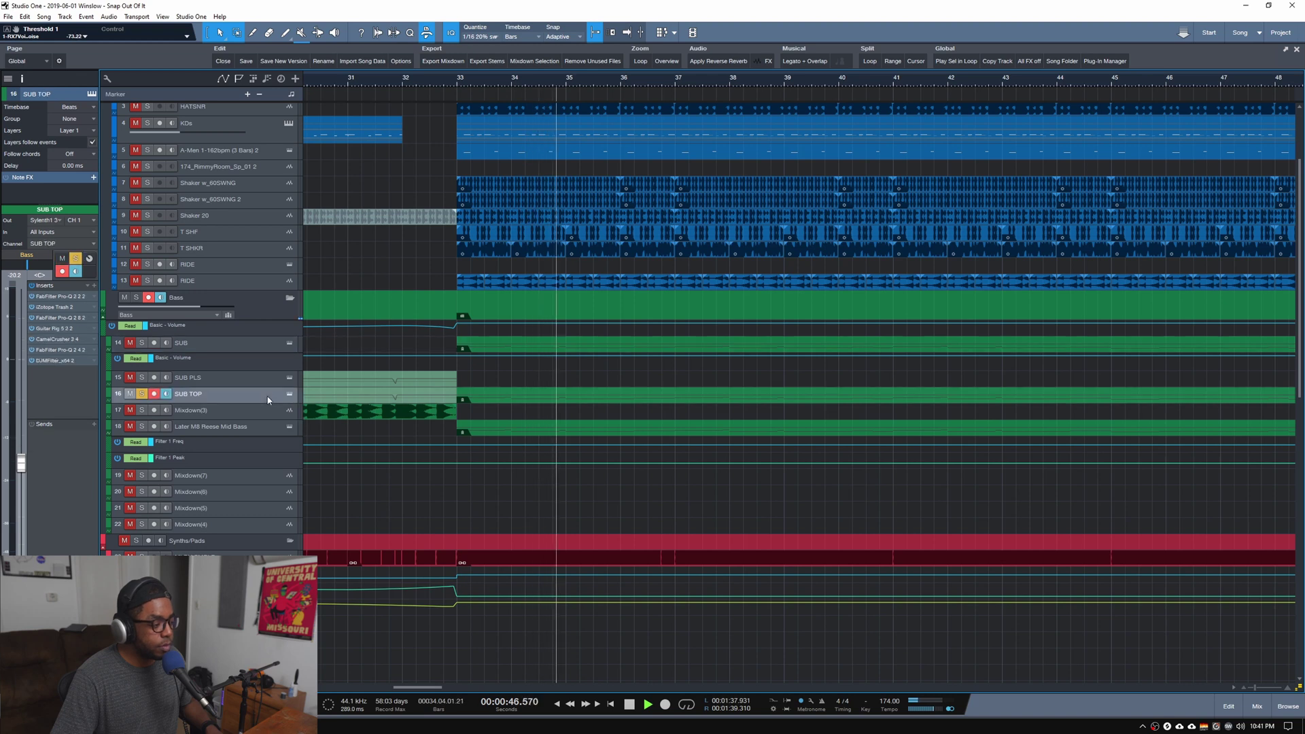
{"action": "key", "text": "space"}
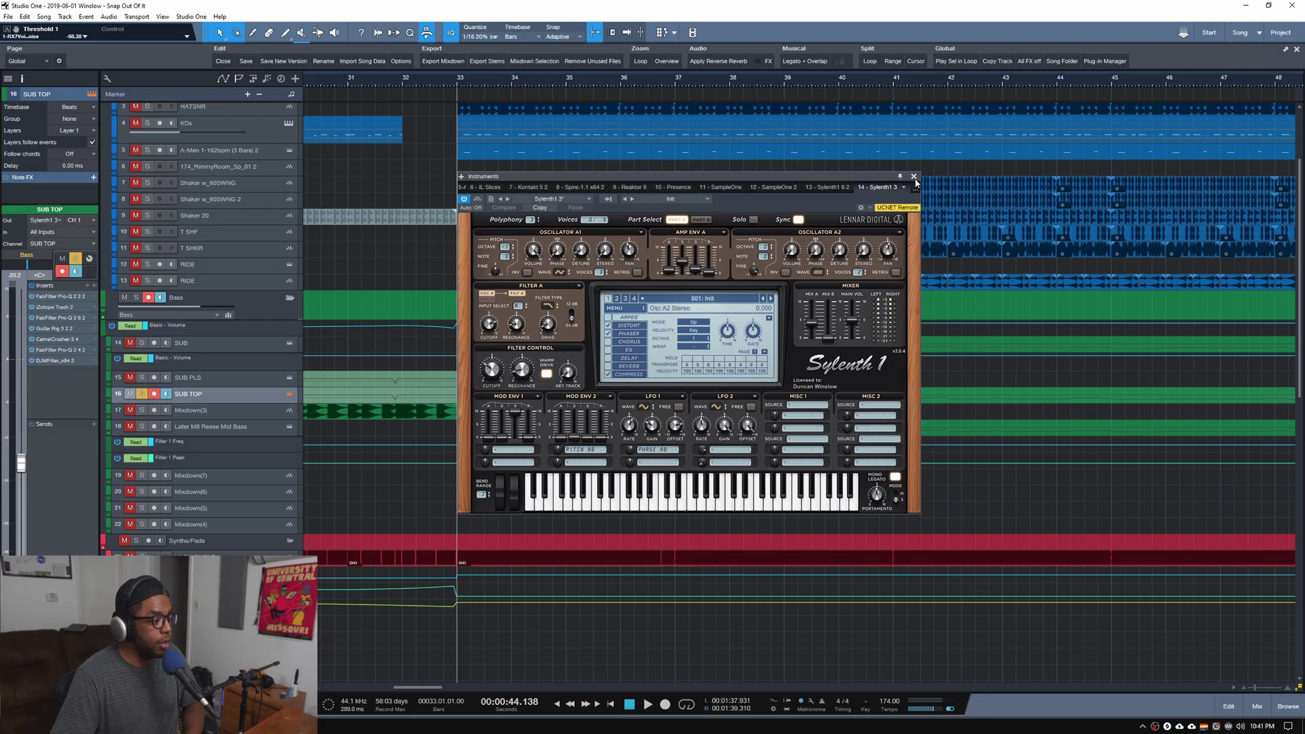
{"action": "left_click", "coordinate": [192, 386]}
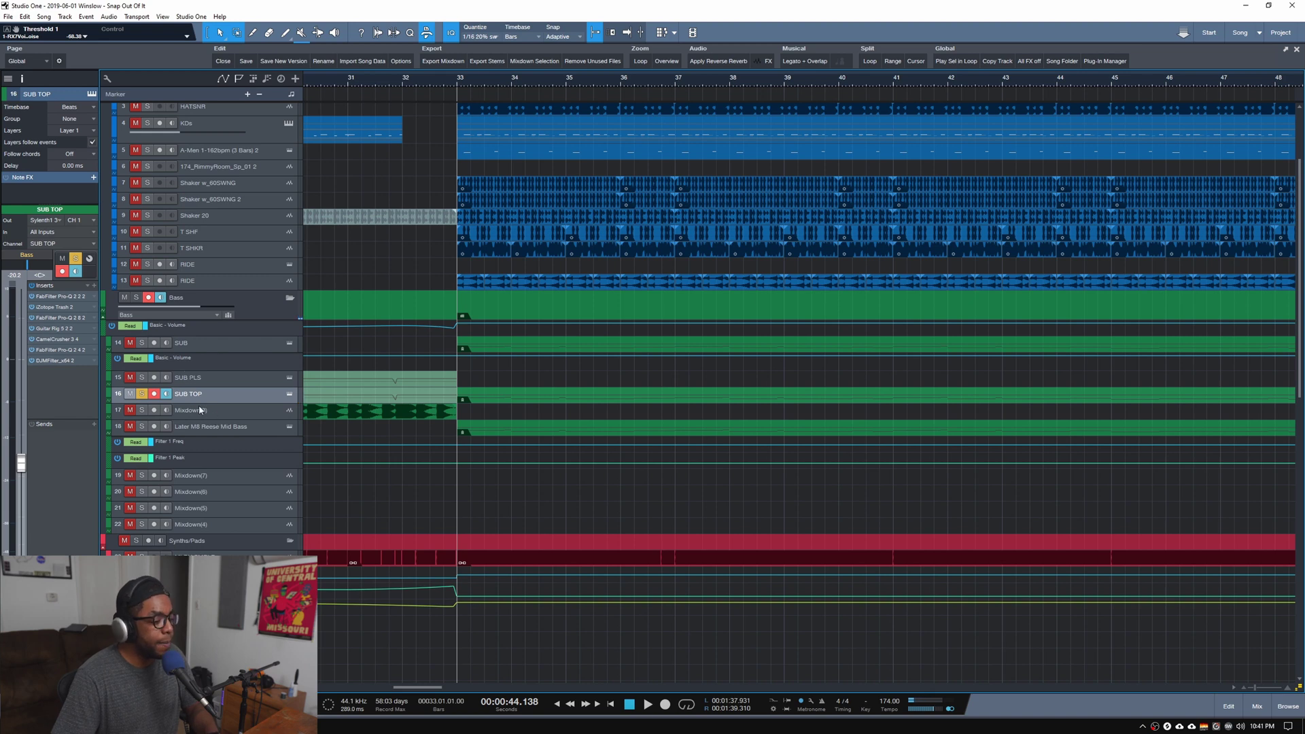
Solo and play the Later M8 Reese Mid Bass track, compare it with the Bass folder, stop, and solo the track again
{"action": "left_click", "coordinate": [142, 426]}
{"action": "key", "text": "space"}
{"action": "left_click", "coordinate": [136, 297]}
{"action": "key", "text": "space"}
{"action": "left_click", "coordinate": [141, 426]}
Select the Later M8 Reese Mid Bass track and examine its insert list and Sylenth1 settings, leaving the instrument open
{"action": "left_click", "coordinate": [289, 427]}
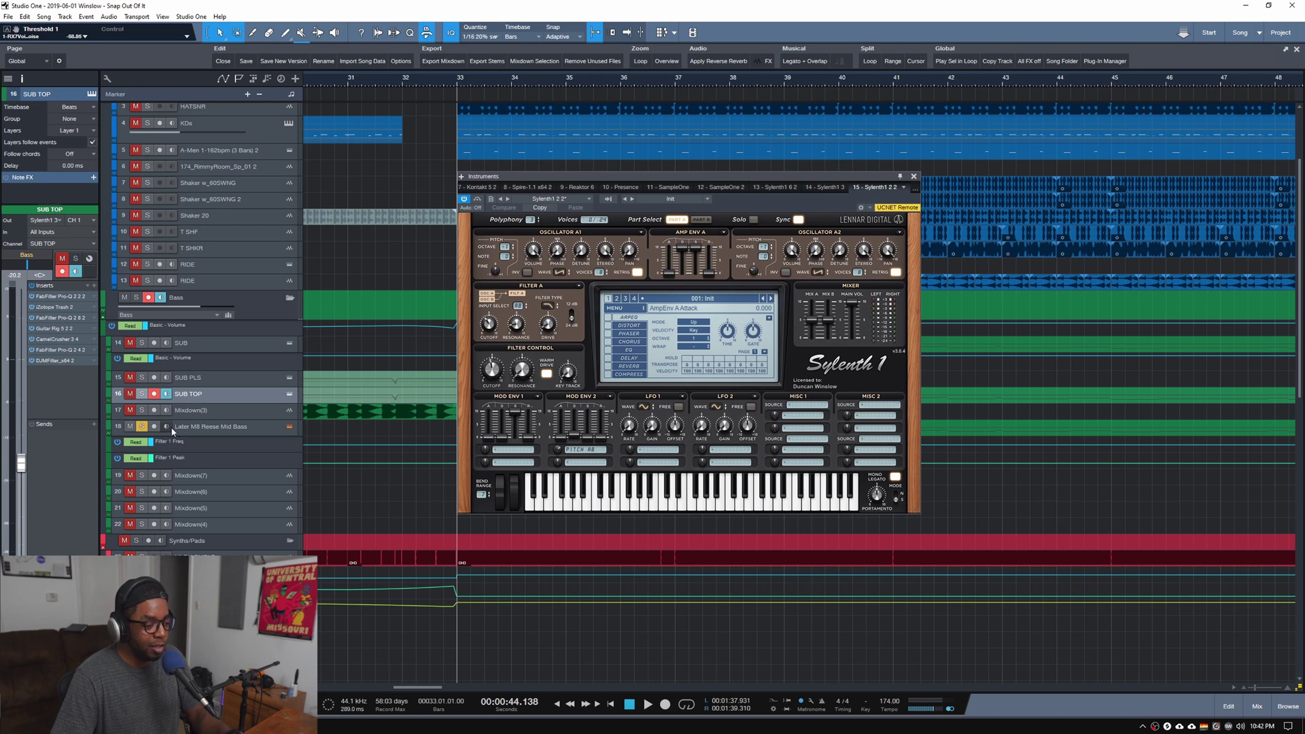
{"action": "left_click", "coordinate": [269, 429]}
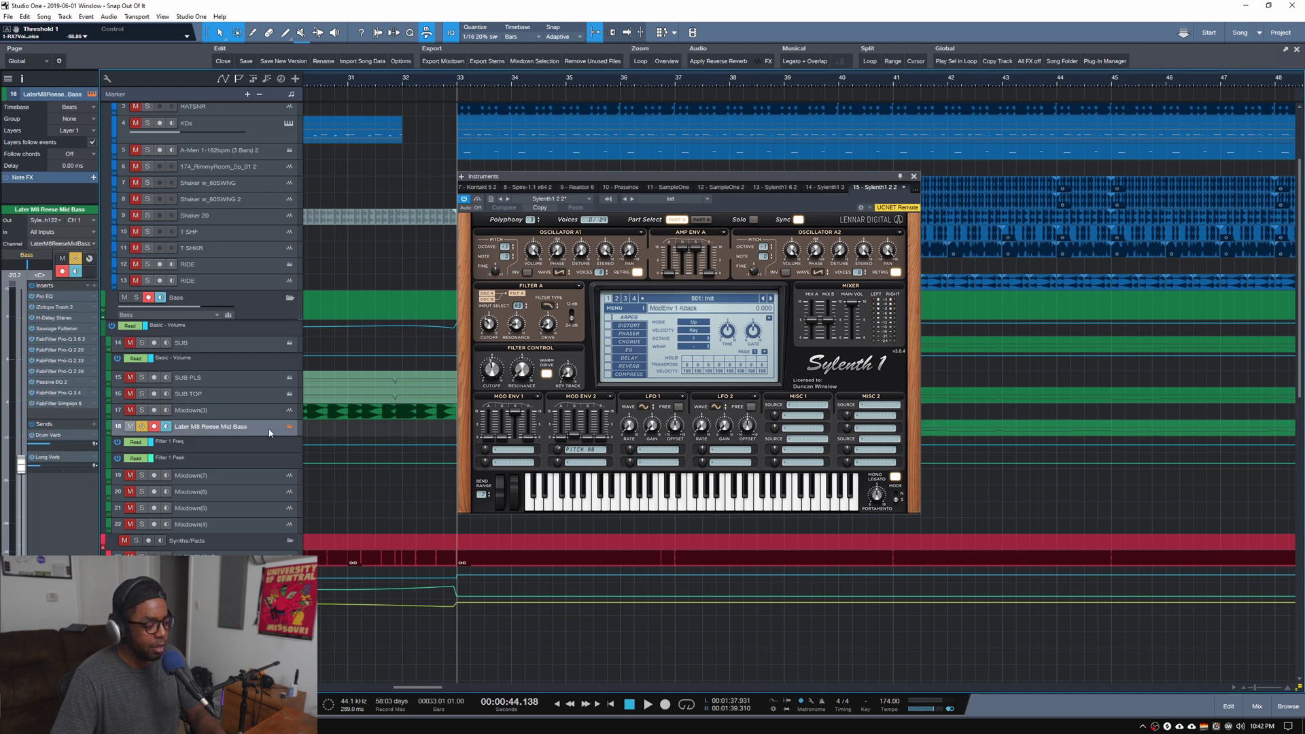
{"action": "left_click", "coordinate": [914, 178]}
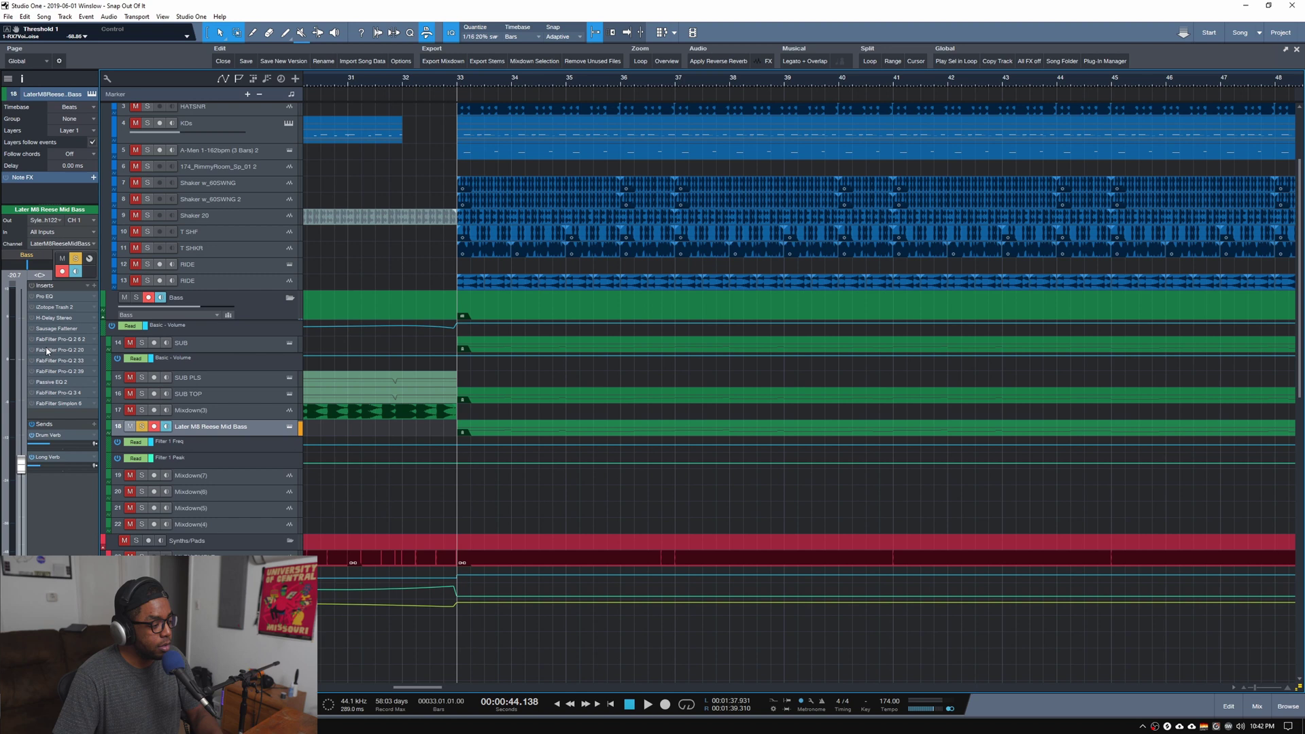
{"action": "left_click", "coordinate": [289, 427]}
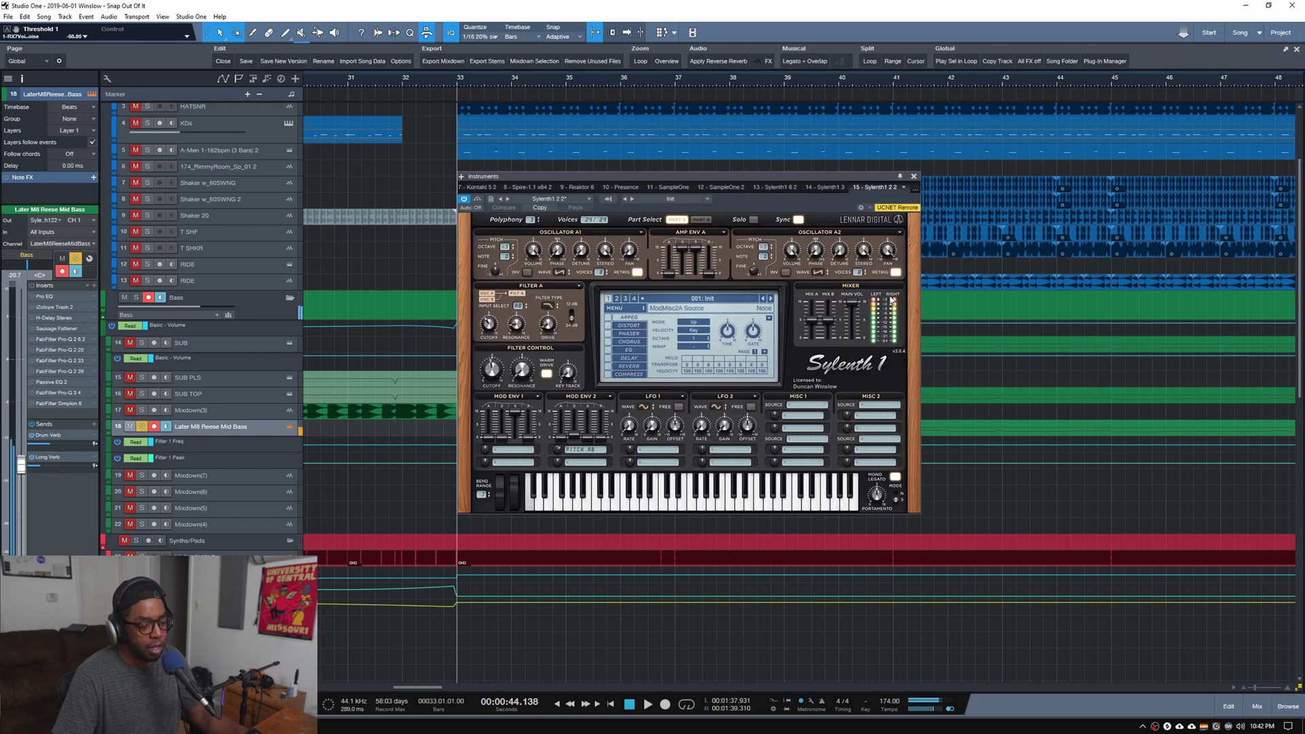
{"action": "left_click", "coordinate": [914, 177]}
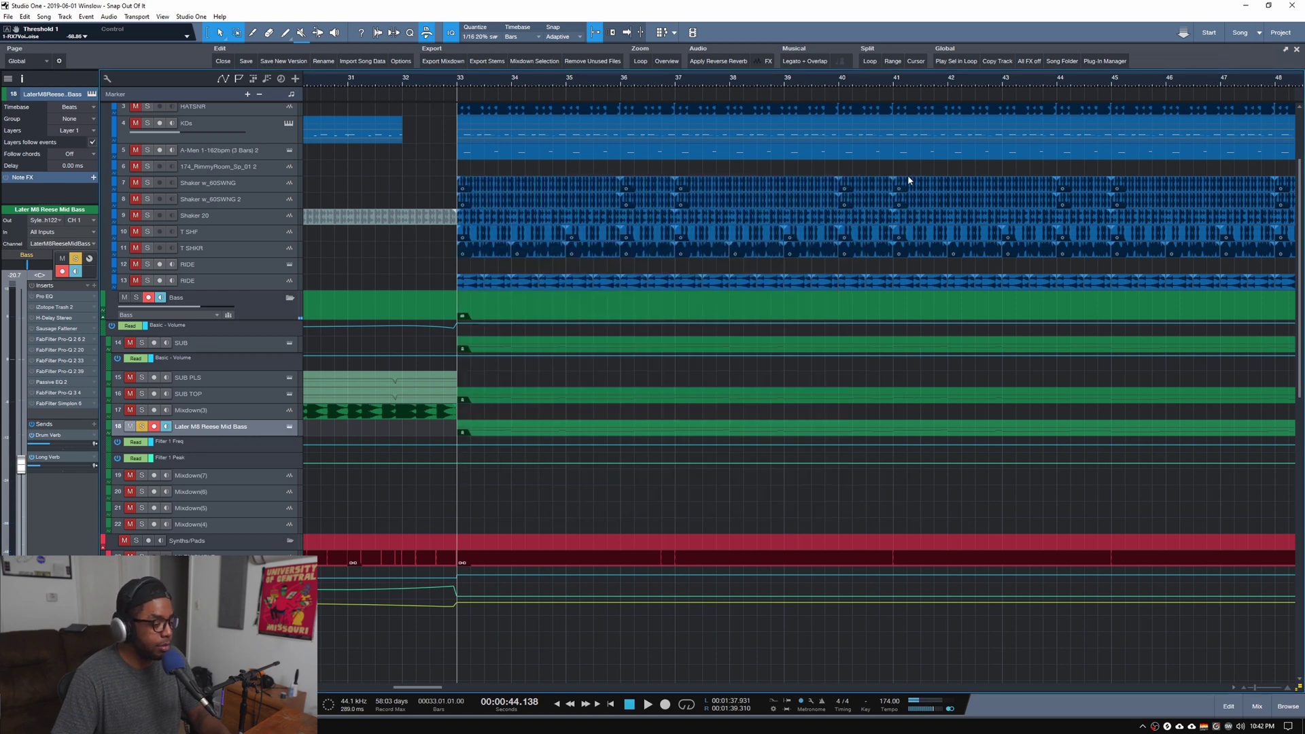
{"action": "left_click", "coordinate": [43, 297]}
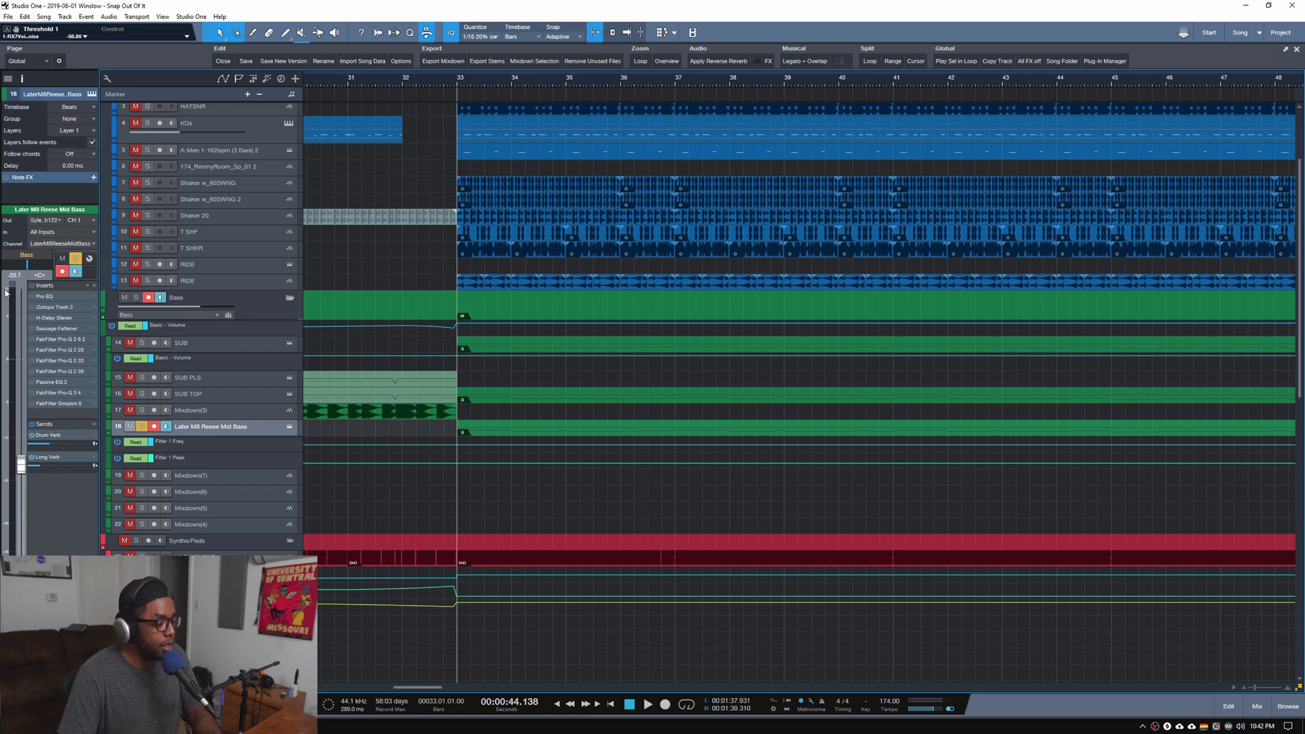
{"action": "left_click", "coordinate": [289, 426]}
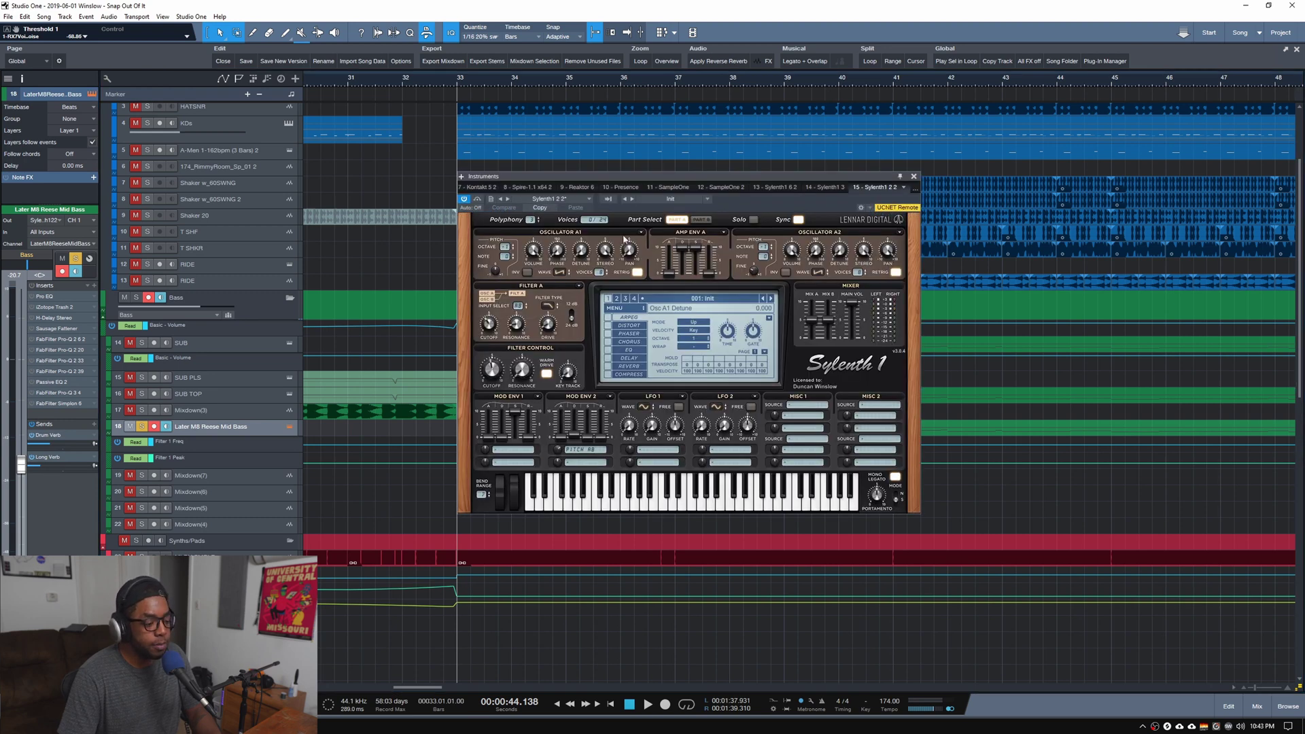
Open the reese track's Pro EQ insert, place its window beside Sylenth1, and activate the EQ
{"action": "left_click", "coordinate": [48, 298]}
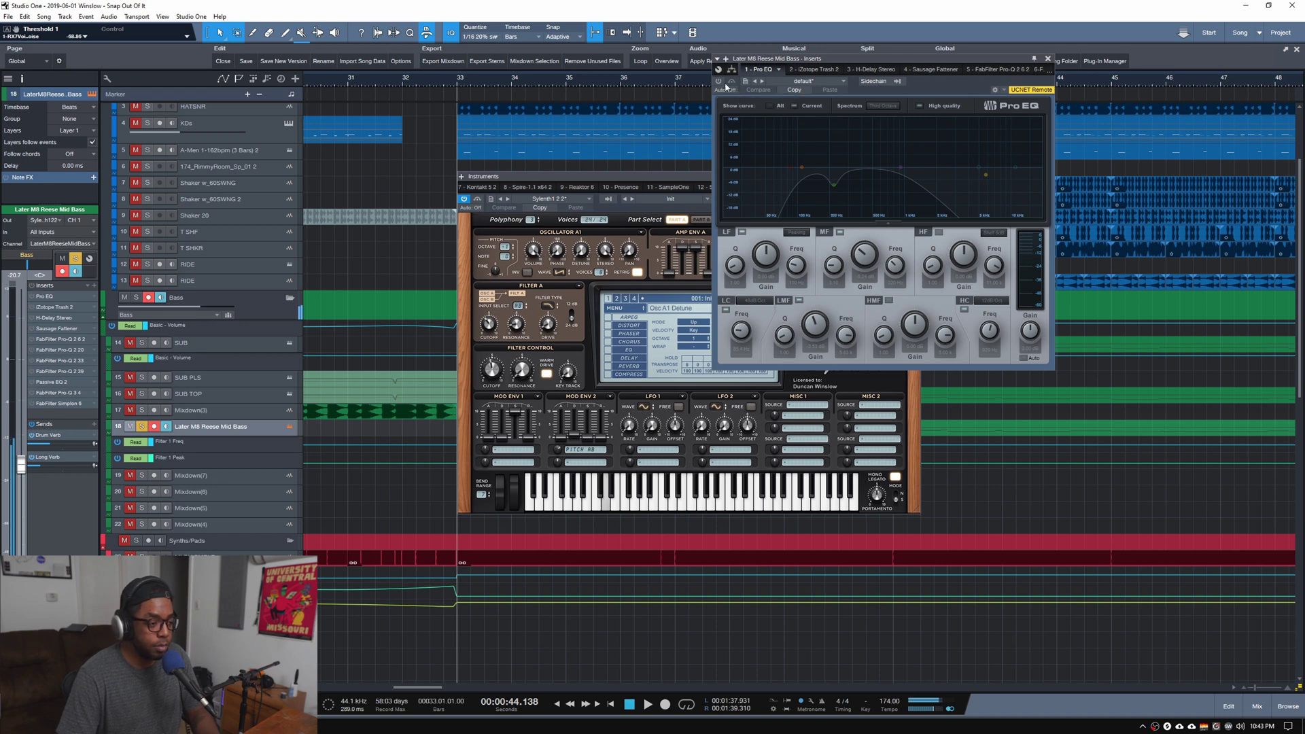
{"action": "left_click_drag", "start_coordinate": [821, 59], "coordinate": [1016, 171]}
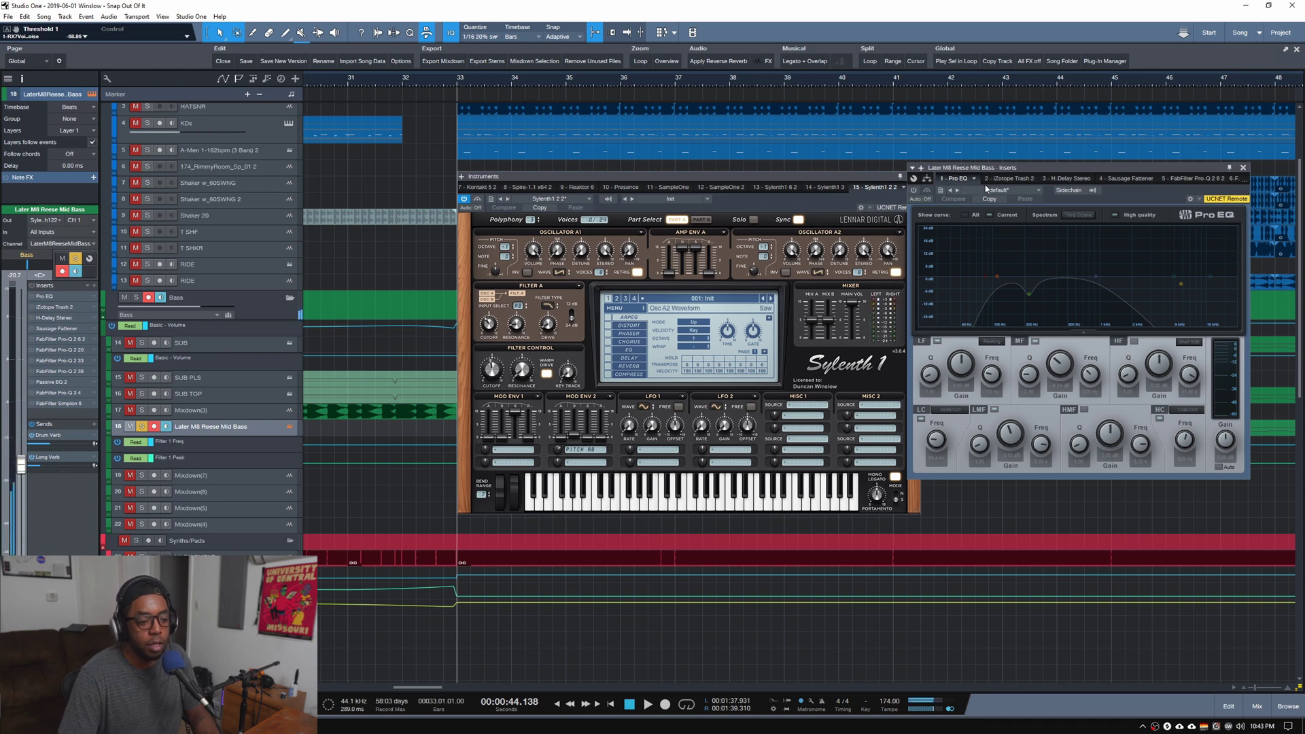
{"action": "left_click", "coordinate": [914, 191]}
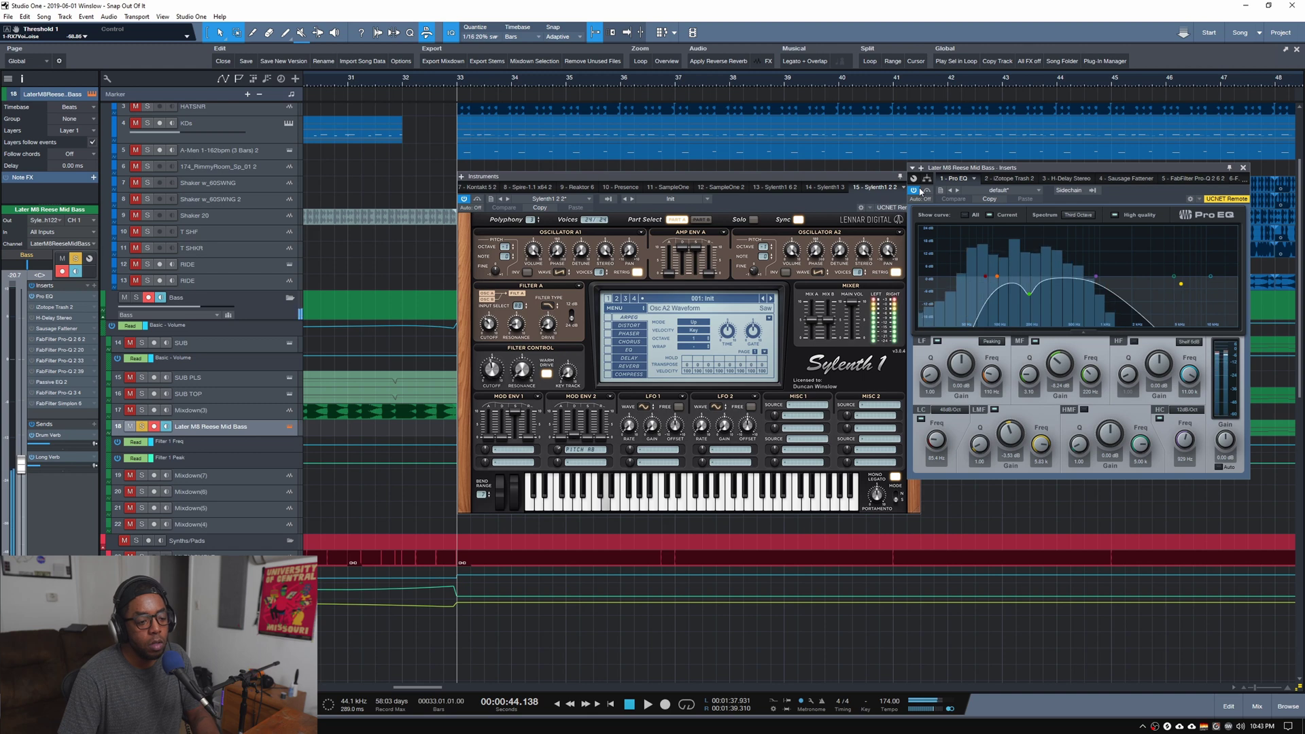
Activate the reese track's iZotope Trash 2 insert and examine its Convolve impulse response categories and Dynamics module
{"action": "left_click", "coordinate": [1012, 178]}
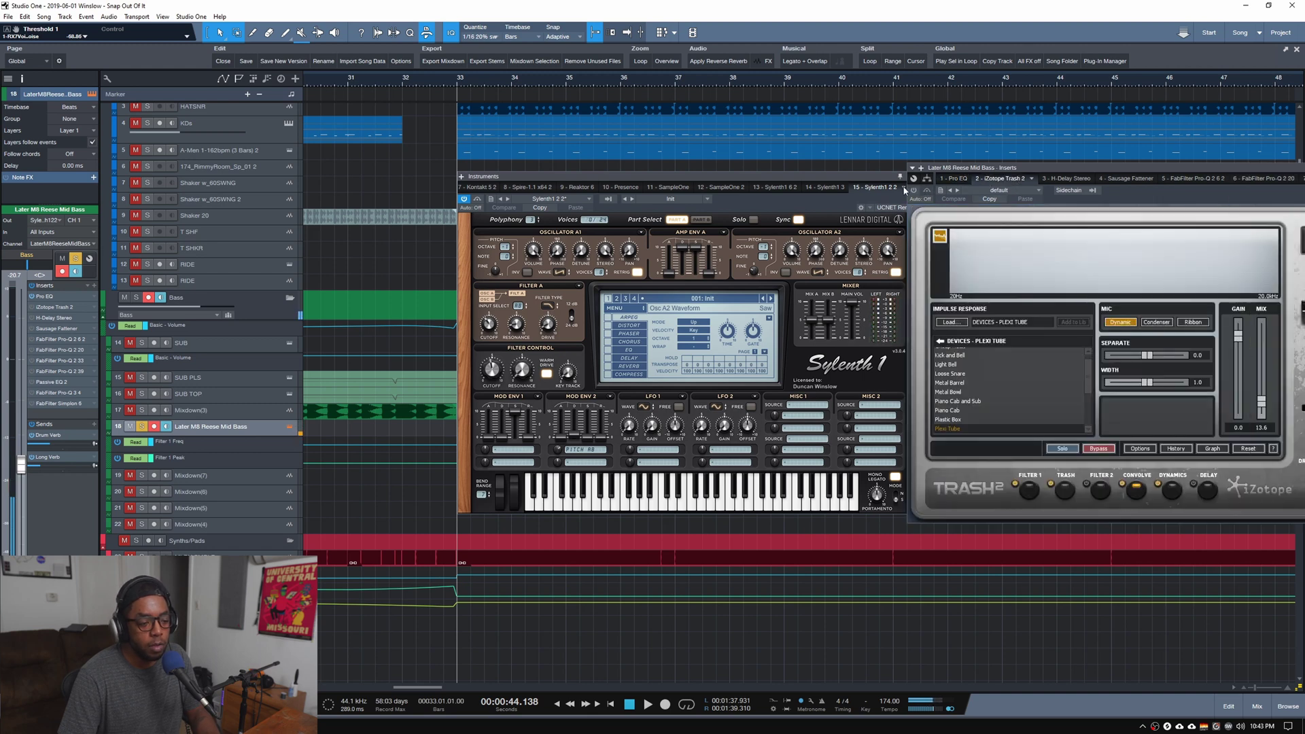
{"action": "left_click", "coordinate": [914, 190]}
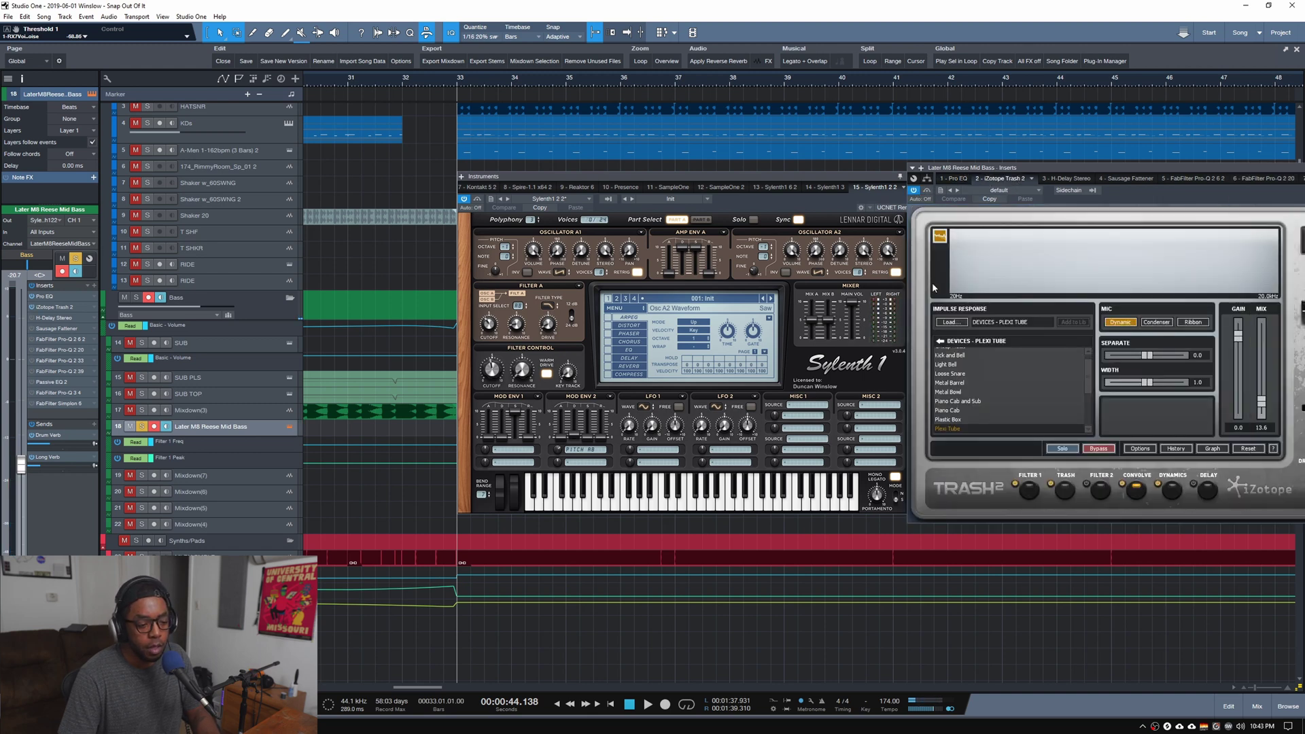
{"action": "left_click", "coordinate": [941, 341]}
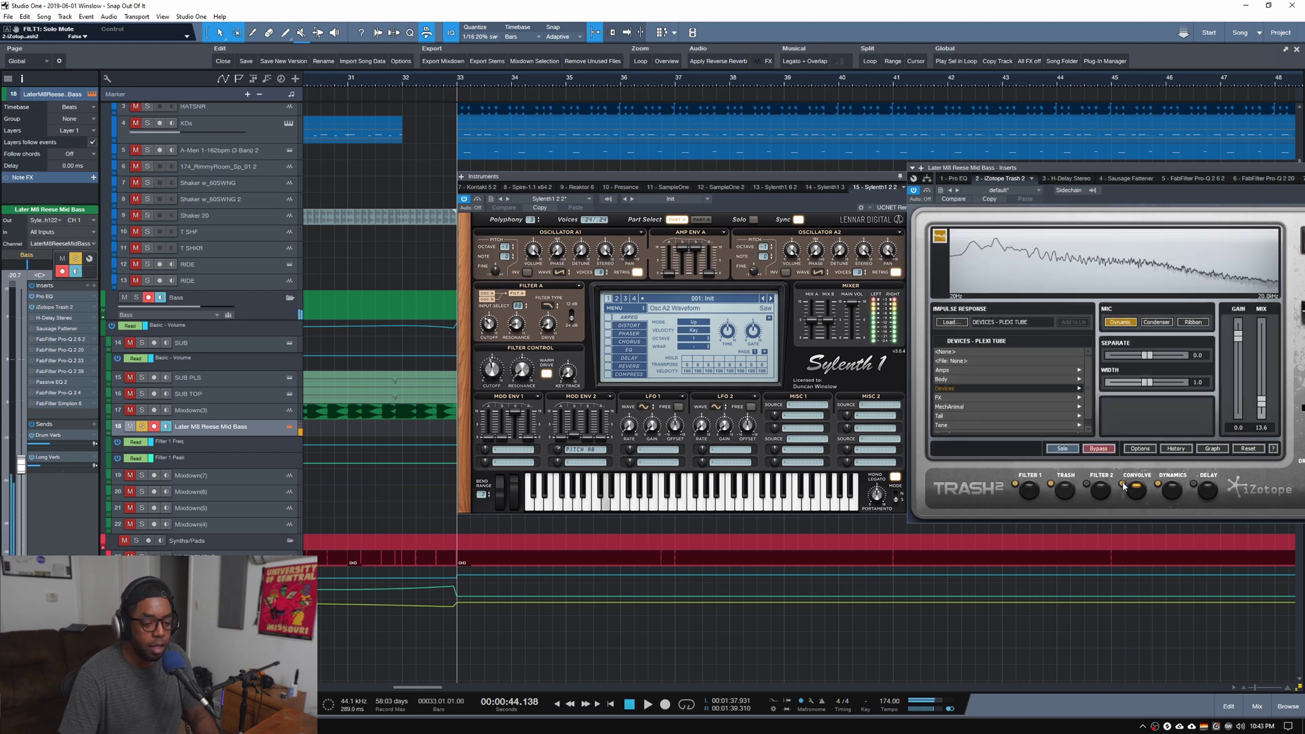
{"action": "left_click", "coordinate": [1159, 484]}
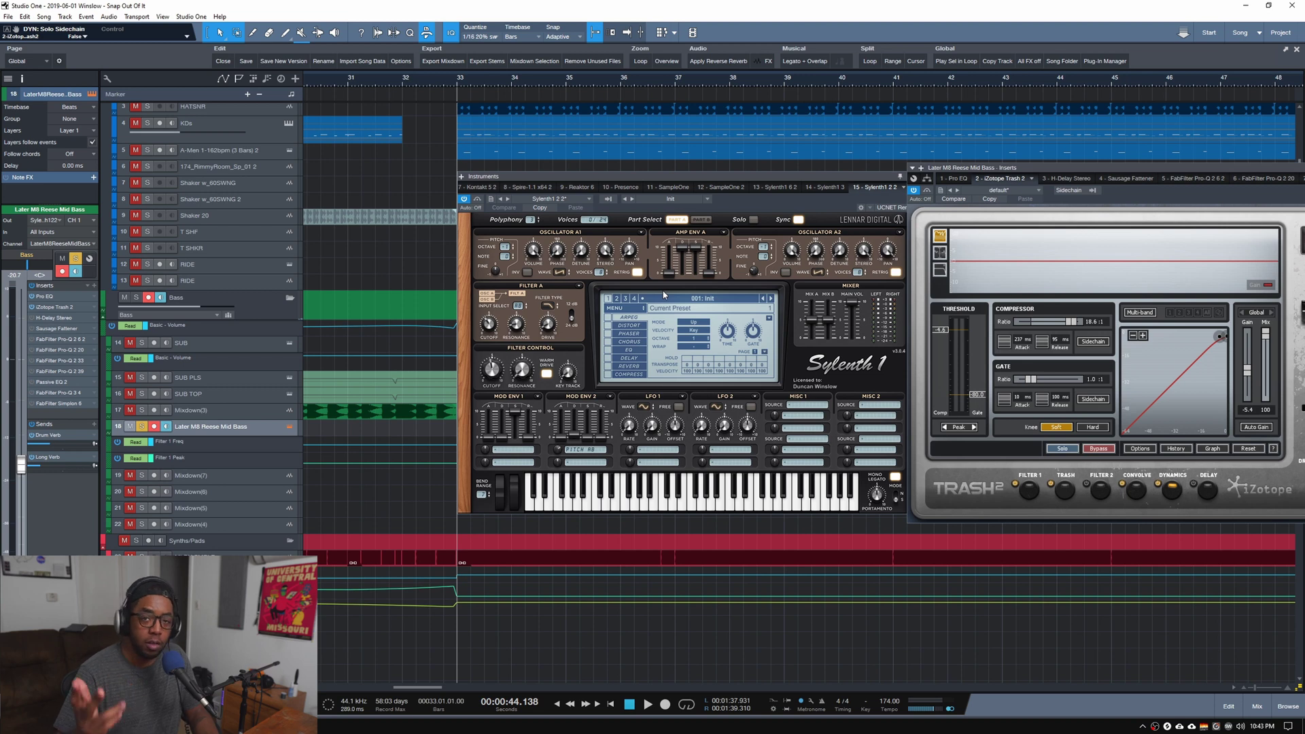
Activate the reese track's H-Delay insert, move its window over Sylenth1, and set the dry/wet mix to 23
{"action": "left_click", "coordinate": [1066, 178]}
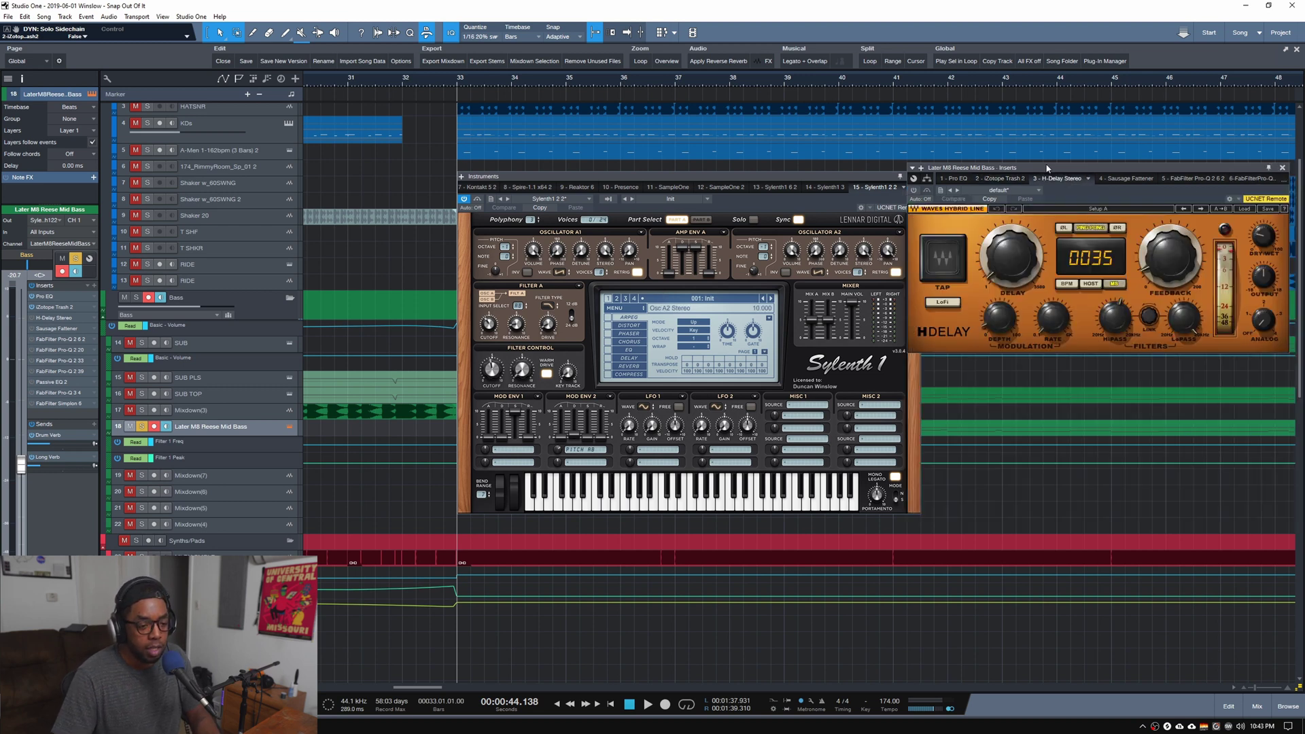
{"action": "left_click_drag", "start_coordinate": [1046, 167], "coordinate": [734, 171]}
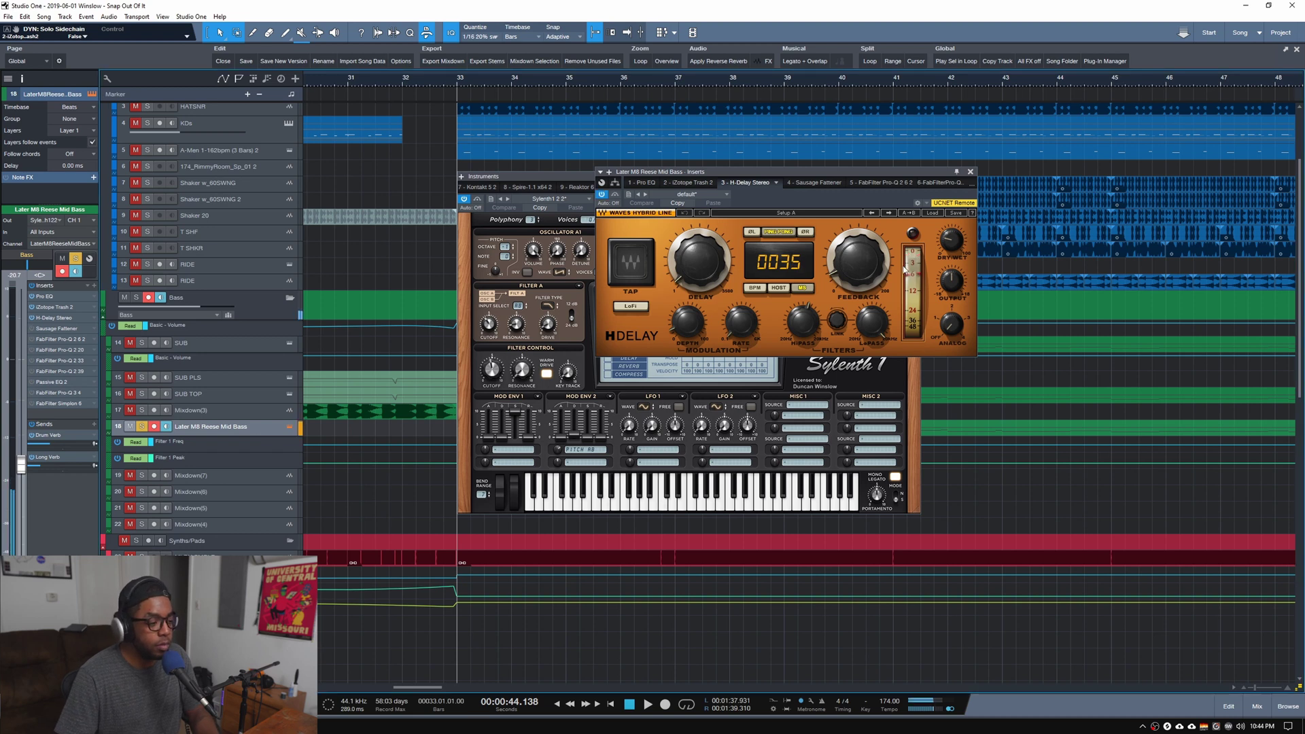
{"action": "left_click_drag", "start_coordinate": [949, 249], "coordinate": [949, 262]}
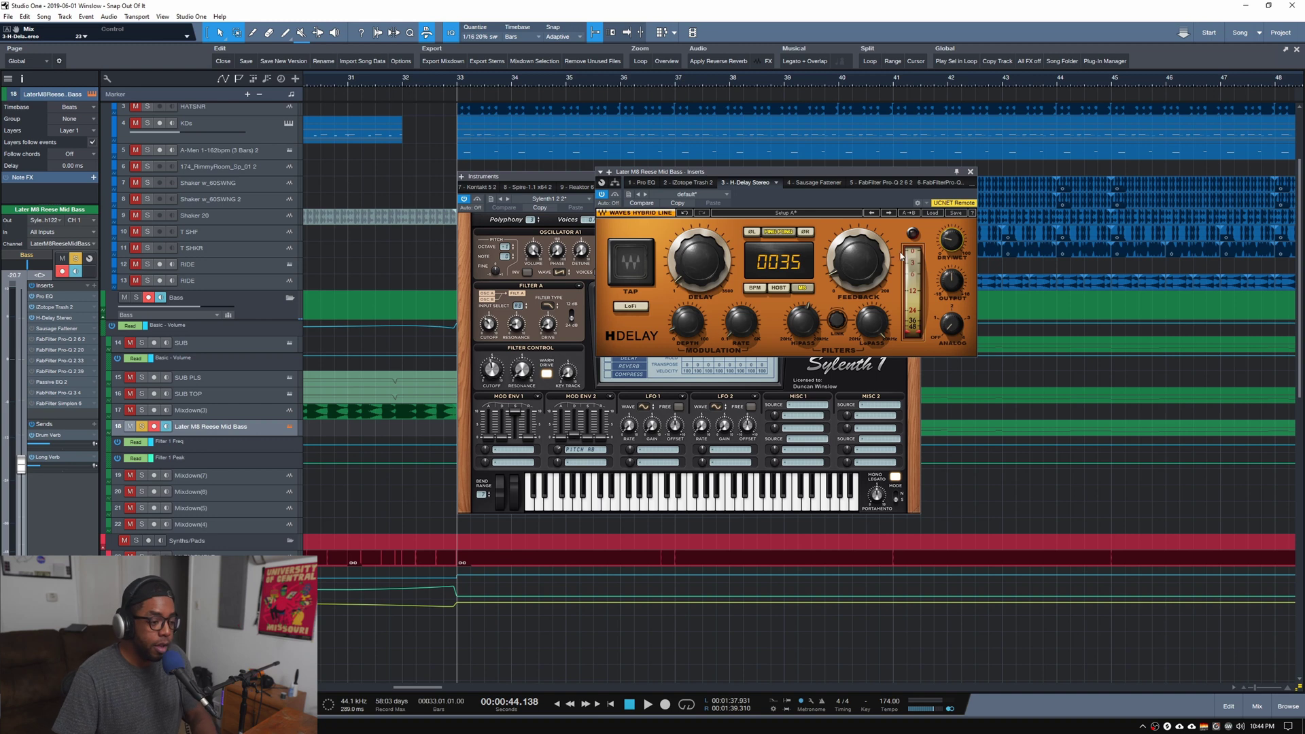
Activate the reese track's Sausage Fattener and first FabFilter Pro-Q 2 inserts, and examine the EQ curve while auditioning the sound
{"action": "left_click", "coordinate": [815, 182]}
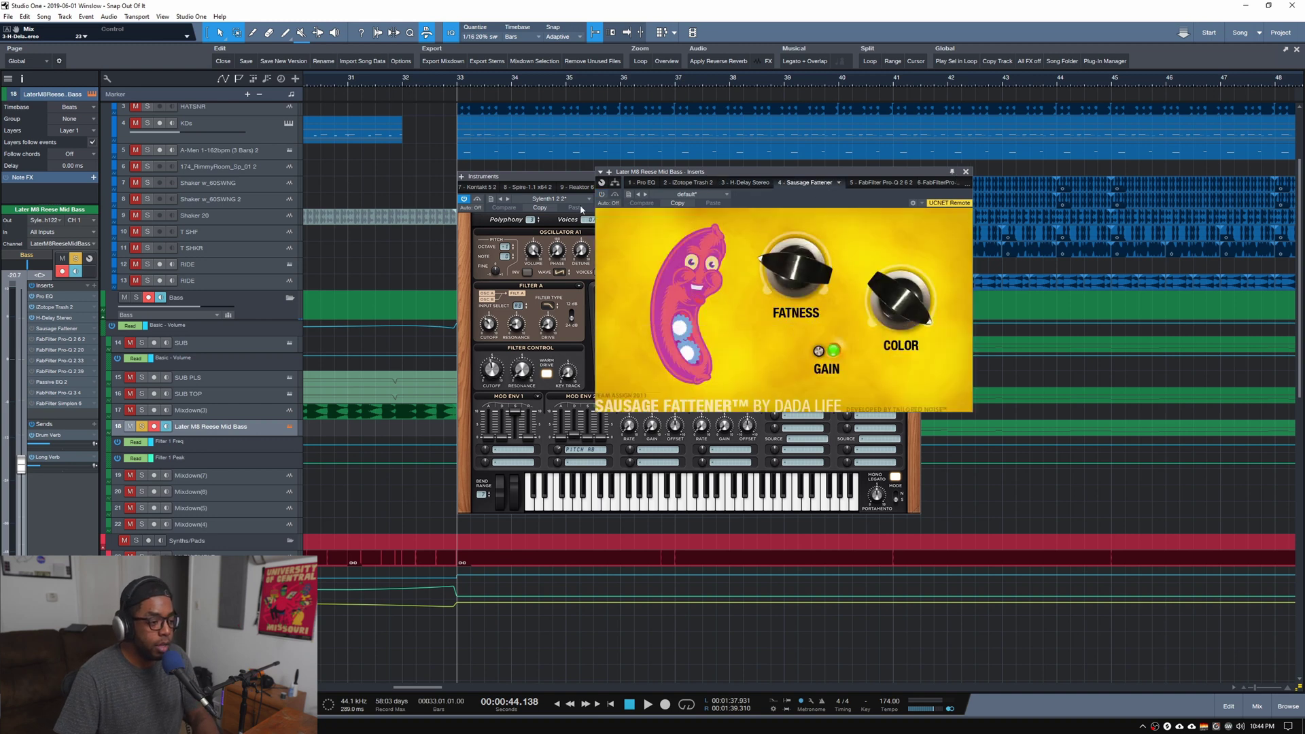
{"action": "left_click", "coordinate": [861, 184]}
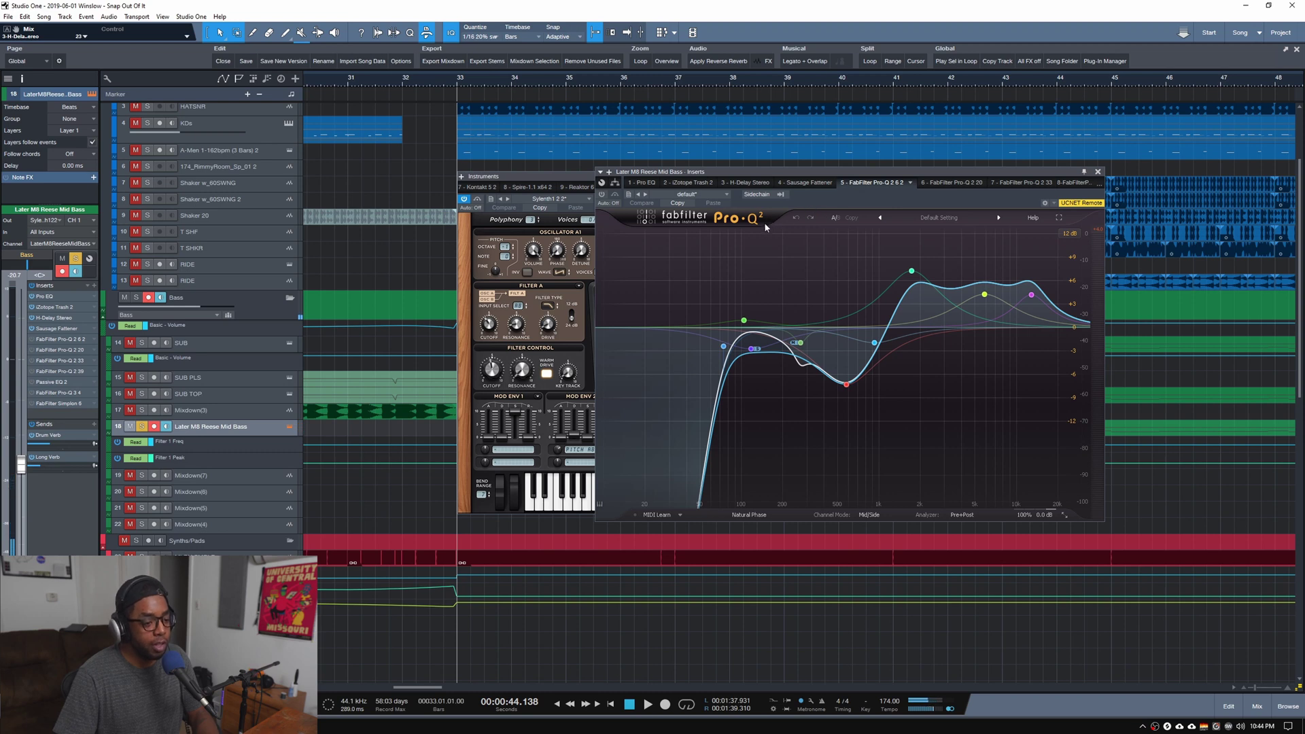
{"action": "mouse_move", "coordinate": [894, 268]}
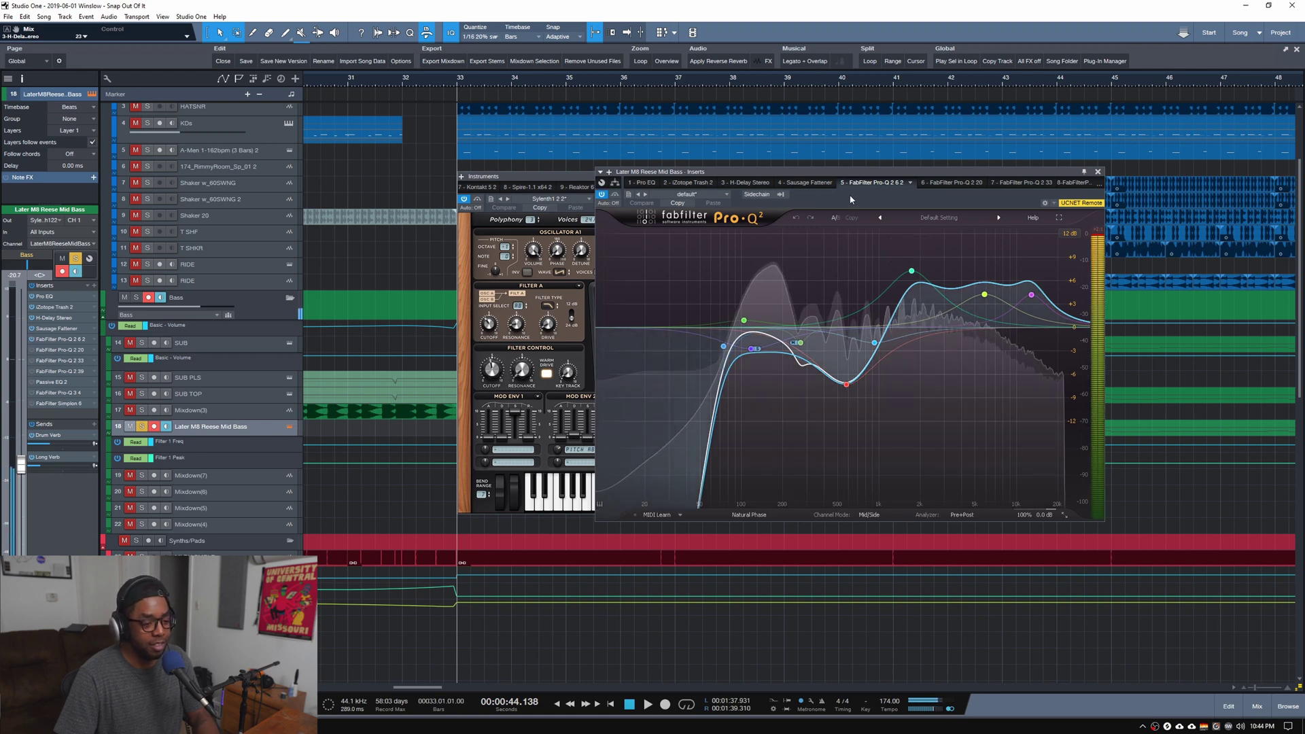
Activate the reese track's three remaining FabFilter Pro-Q 2 inserts one after another and examine each EQ curve
{"action": "left_click", "coordinate": [940, 184]}
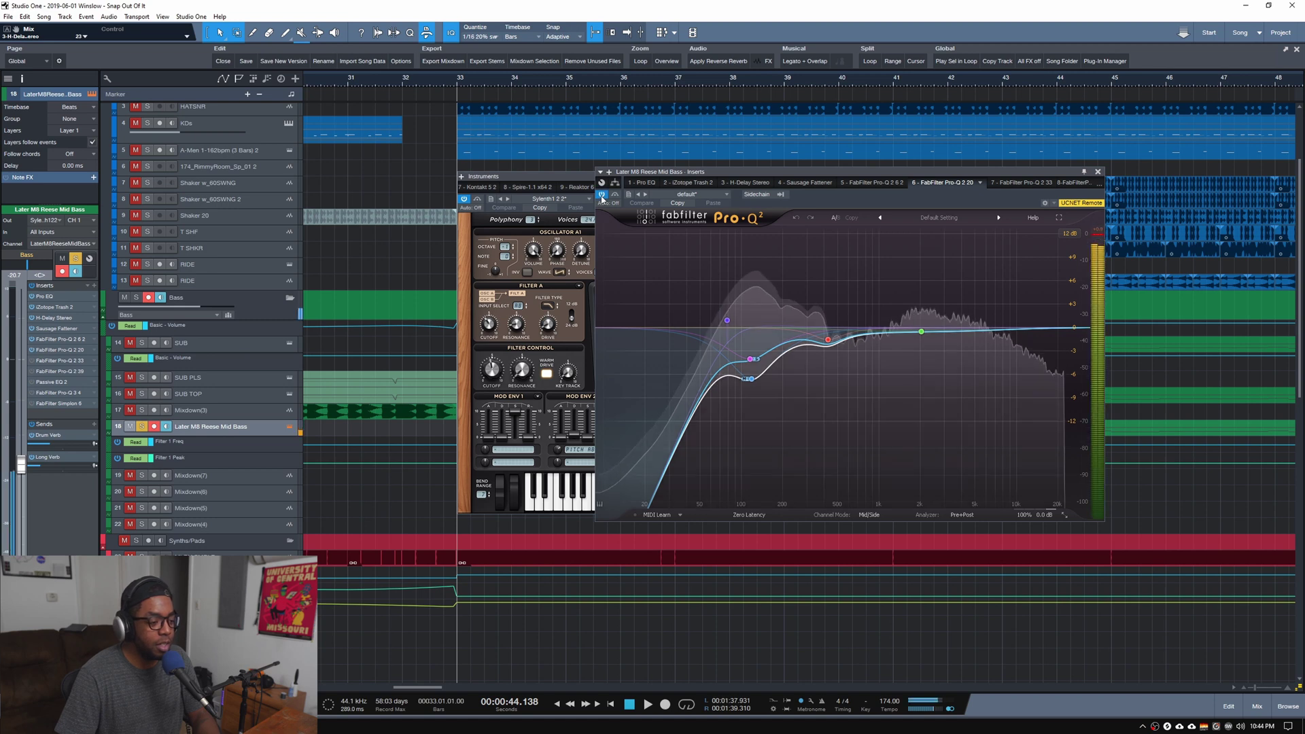
{"action": "left_click", "coordinate": [1013, 182]}
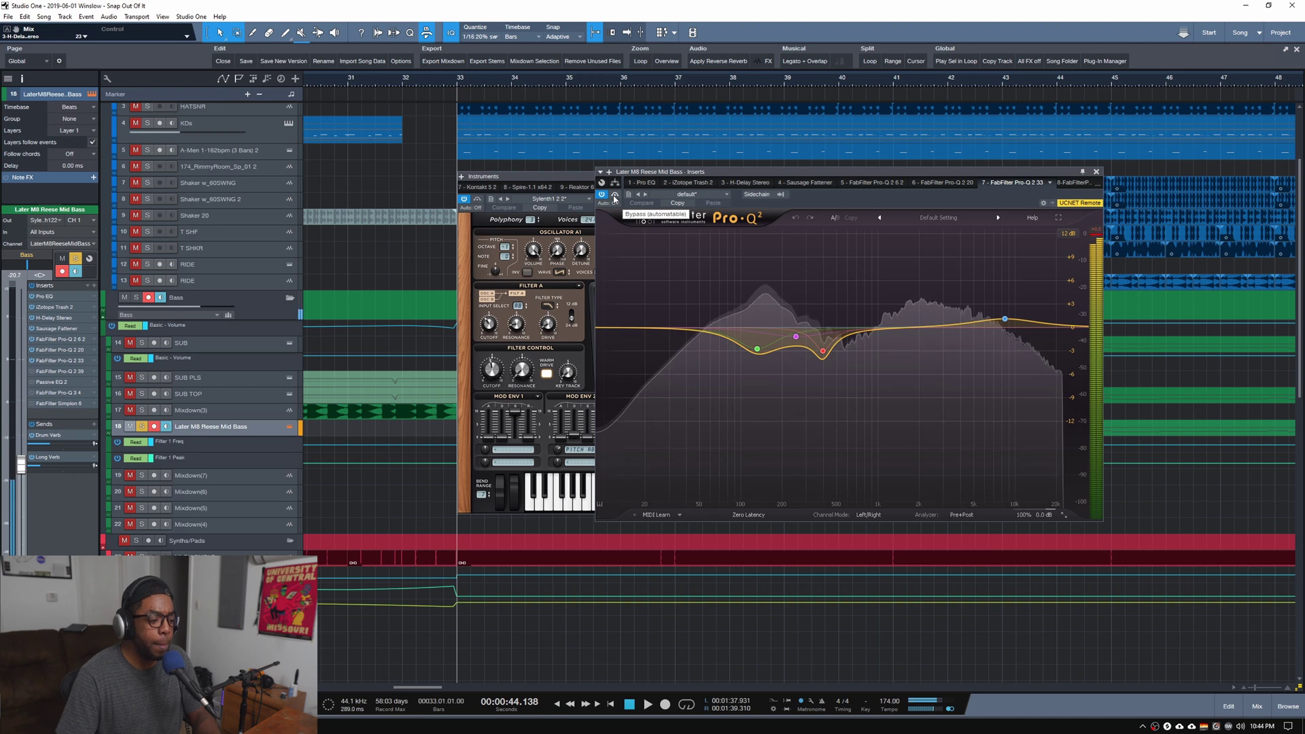
{"action": "left_click", "coordinate": [1070, 183]}
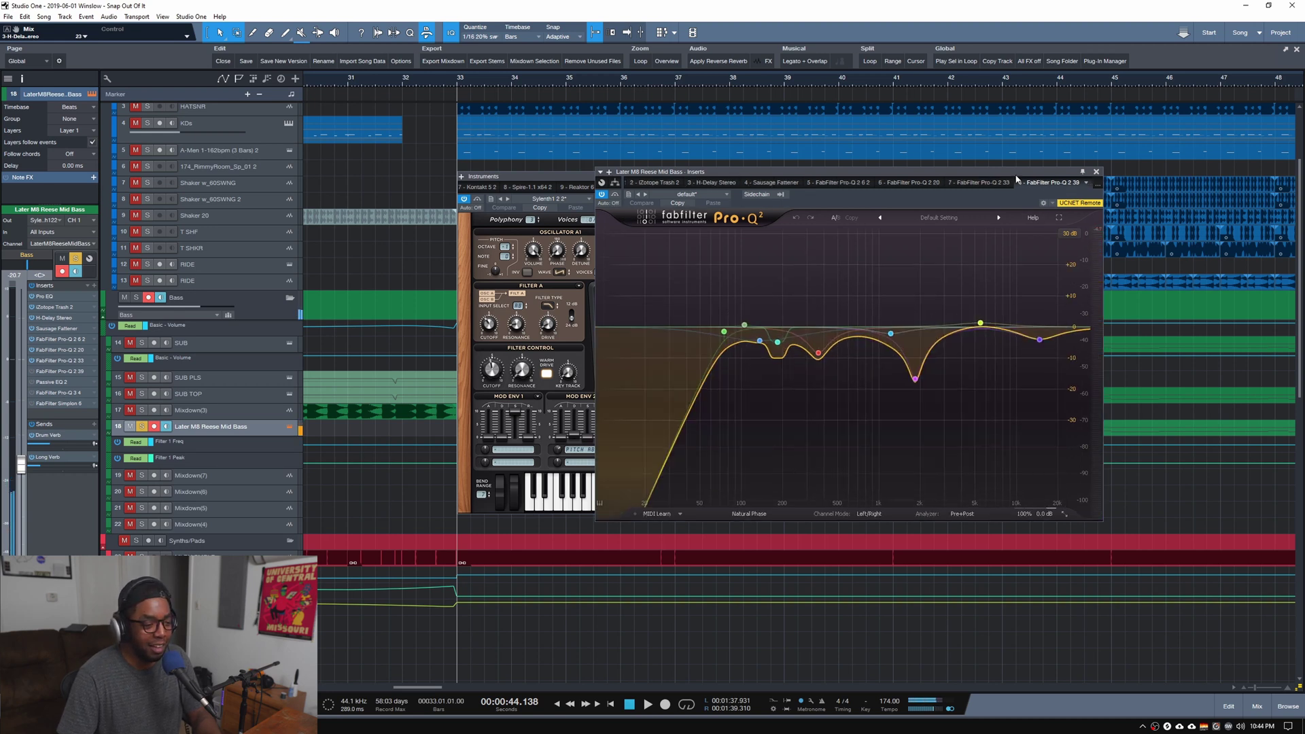
{"action": "left_click", "coordinate": [602, 196]}
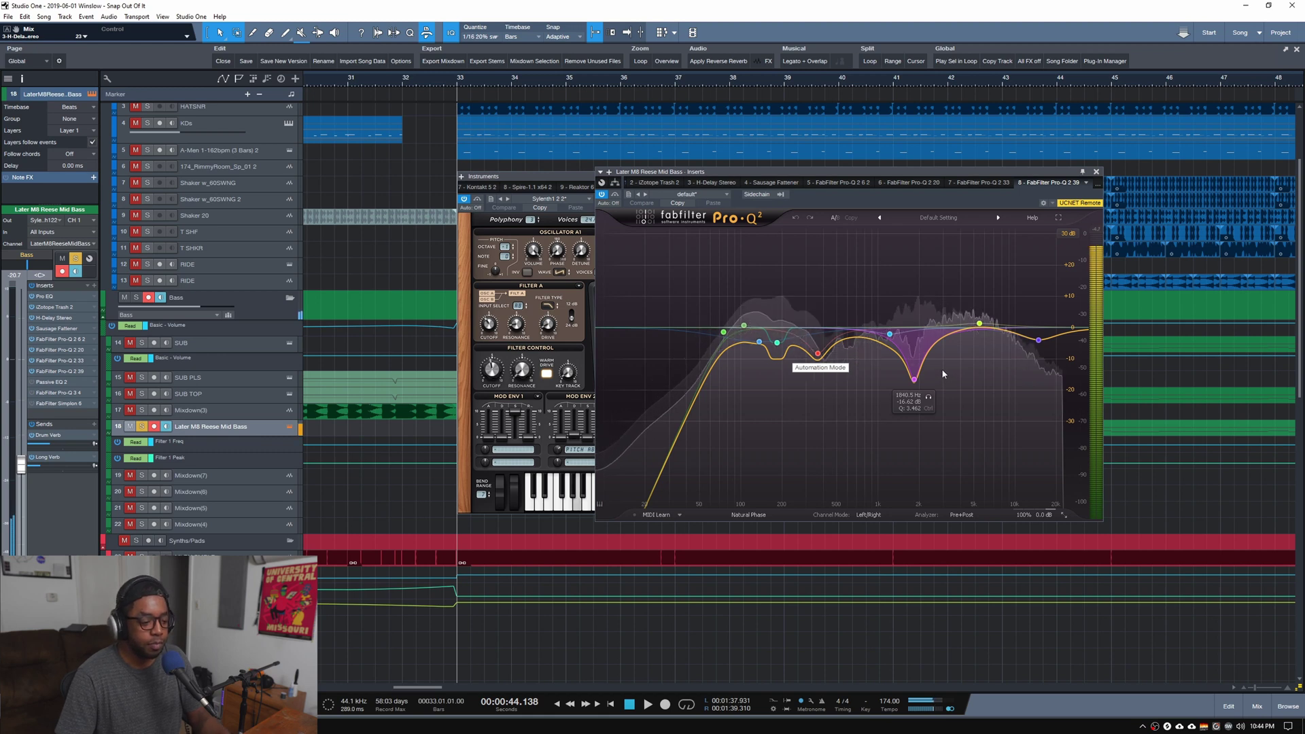
Solo the SUB track alongside the reese, examine its MUtility insert, and unsolo the track again
{"action": "left_click", "coordinate": [142, 343]}
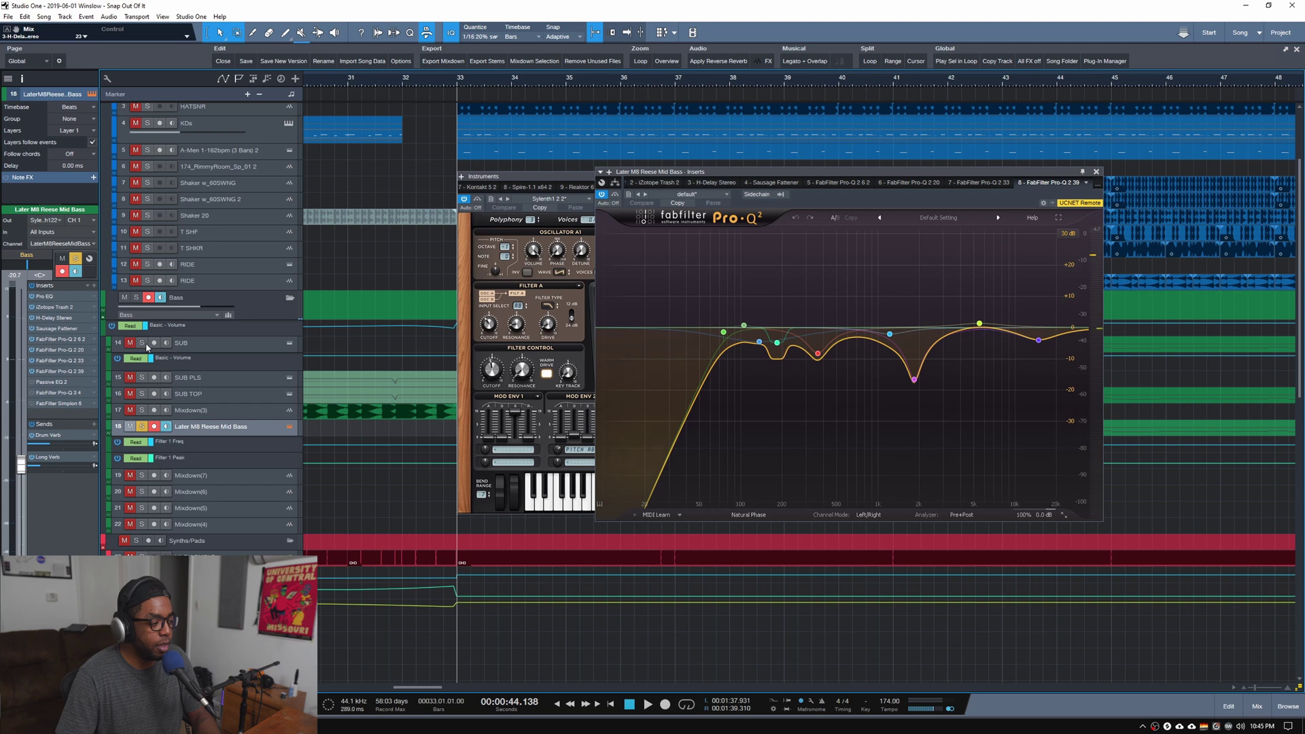
{"action": "left_click", "coordinate": [177, 347]}
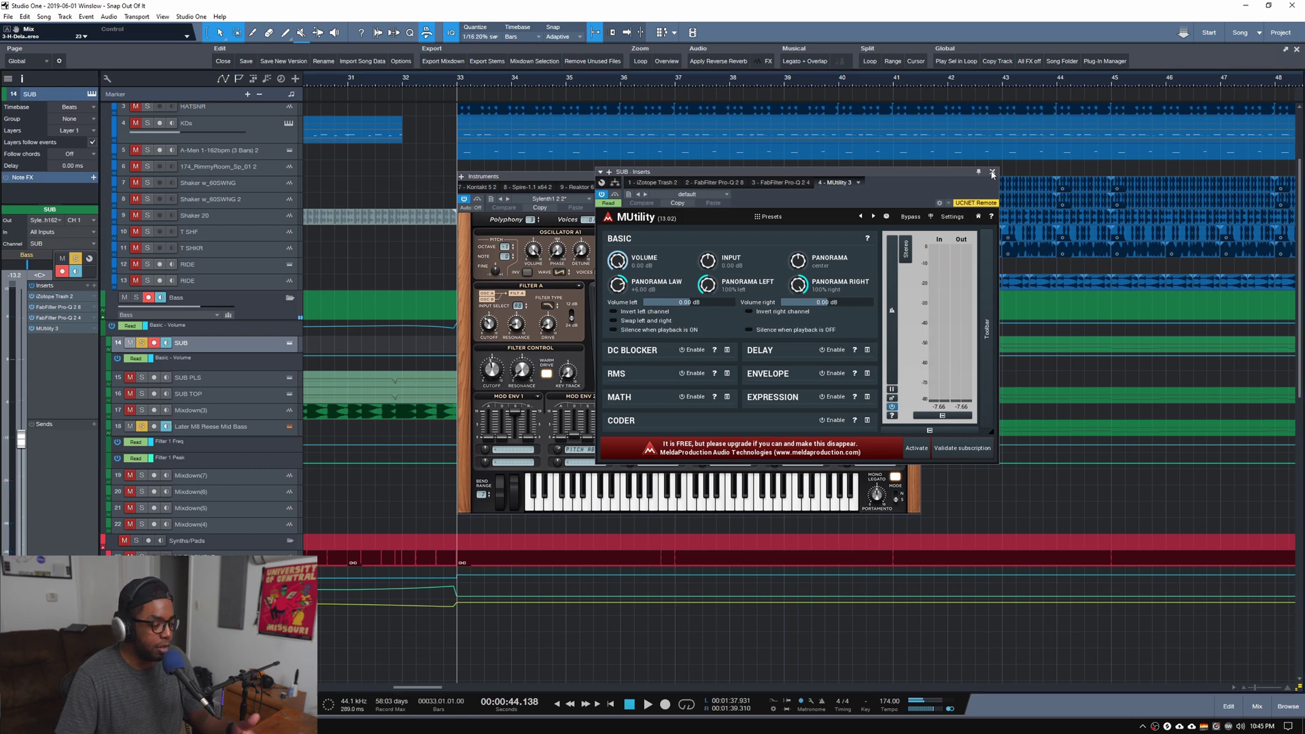
{"action": "left_click", "coordinate": [42, 329]}
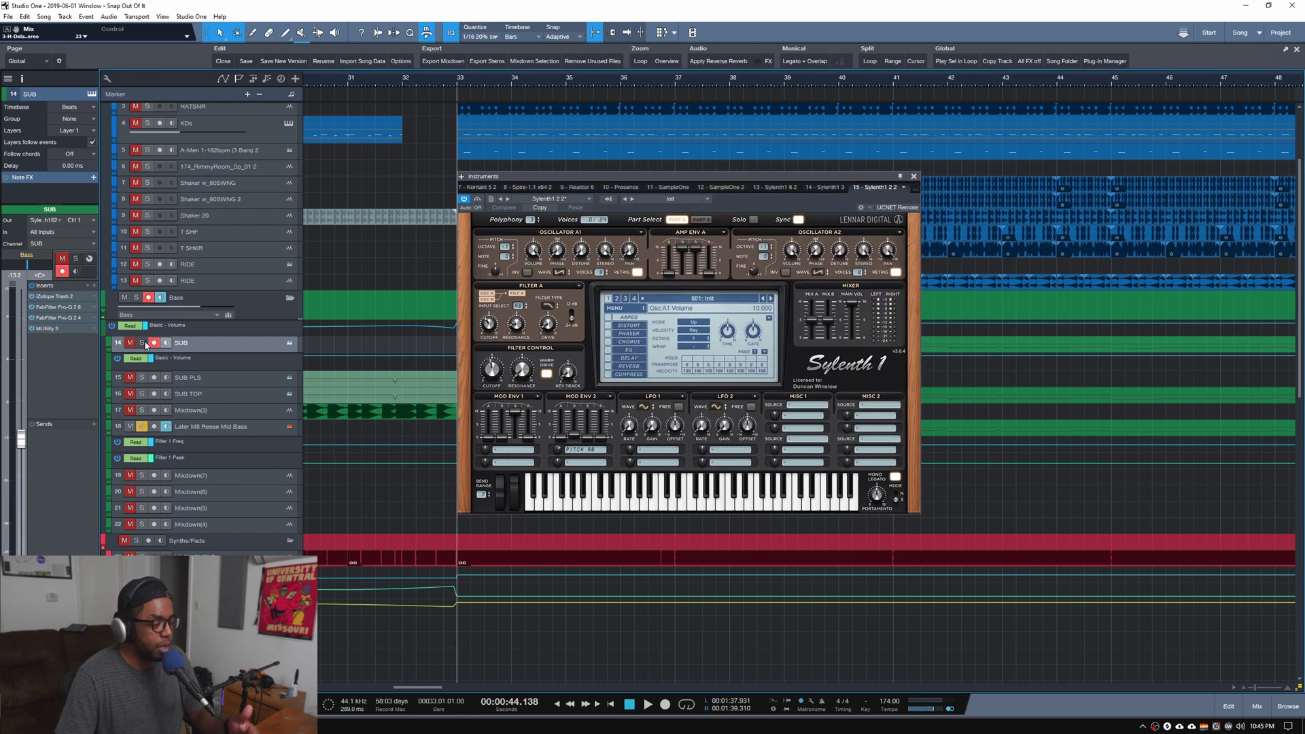
Reopen Sylenth1 for the Later M8 Reese Mid Bass track, activate its Passive EQ 2 insert, and examine the EQ
{"action": "left_click", "coordinate": [288, 428]}
{"action": "left_click", "coordinate": [288, 427]}
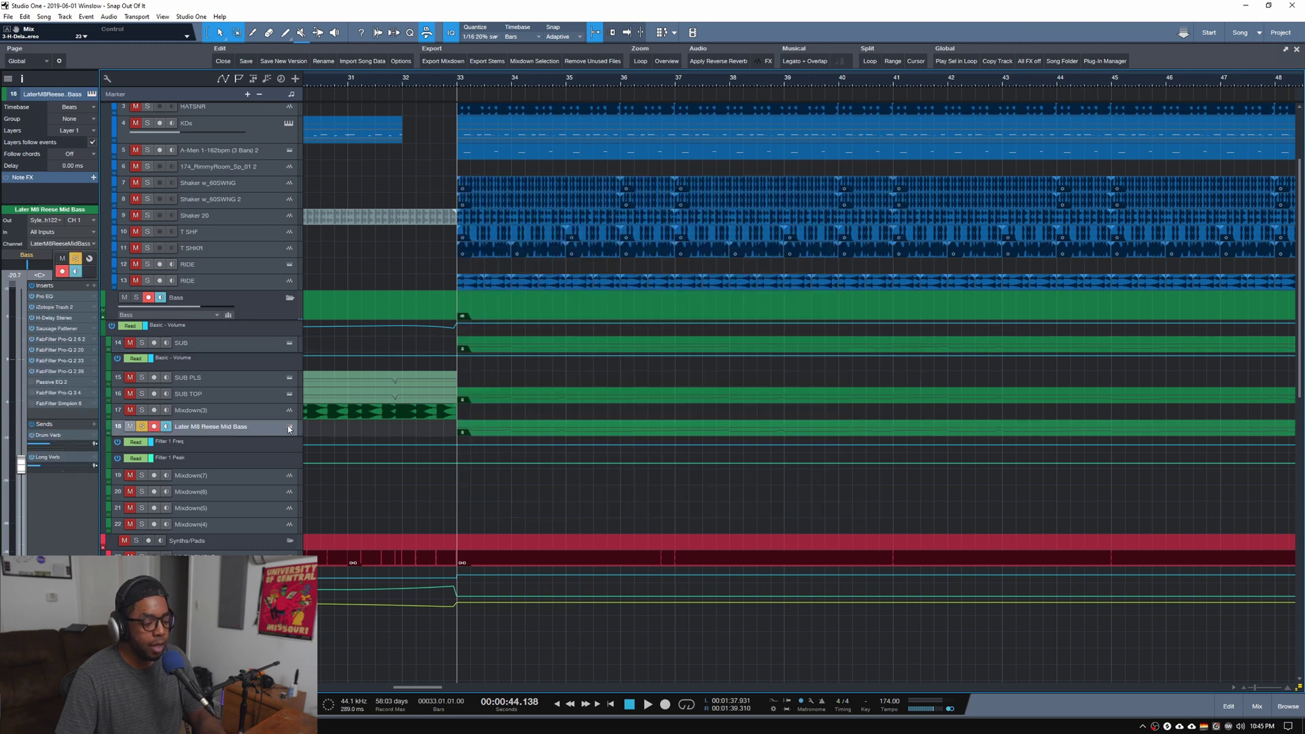
{"action": "left_click", "coordinate": [291, 428]}
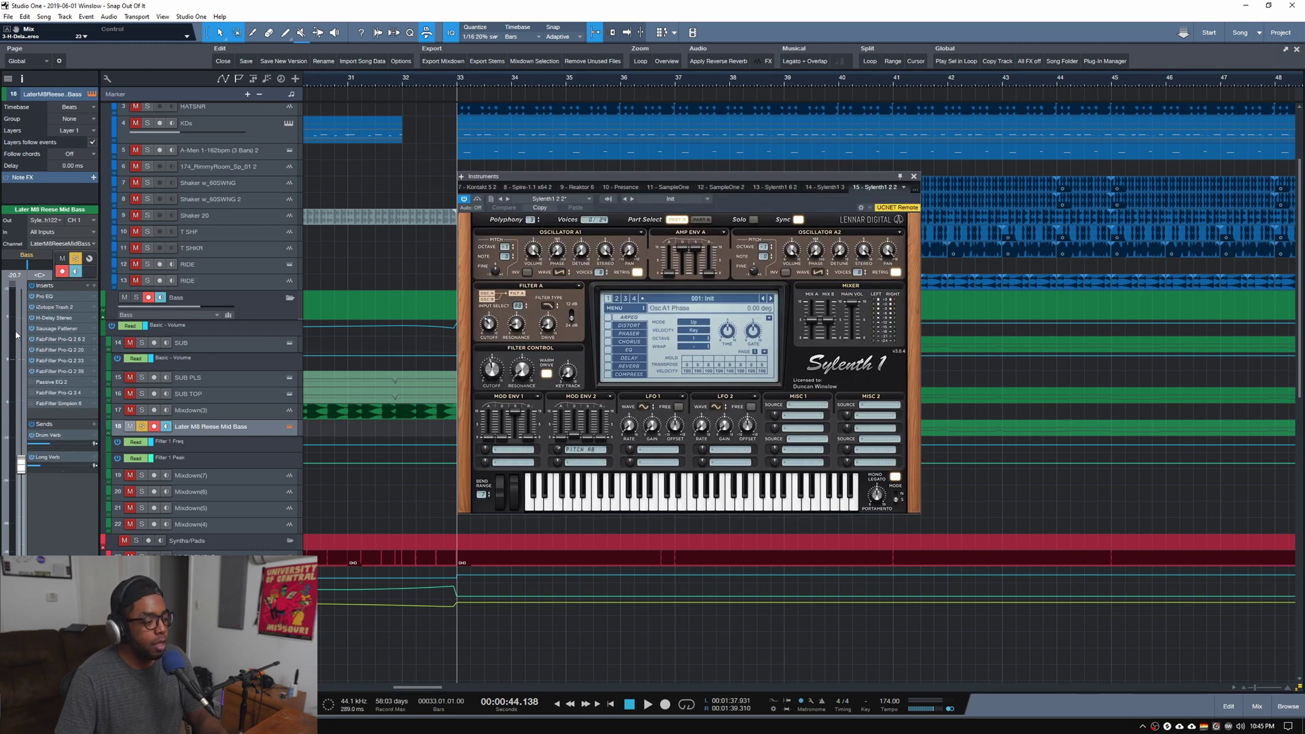
{"action": "double_click", "coordinate": [54, 383]}
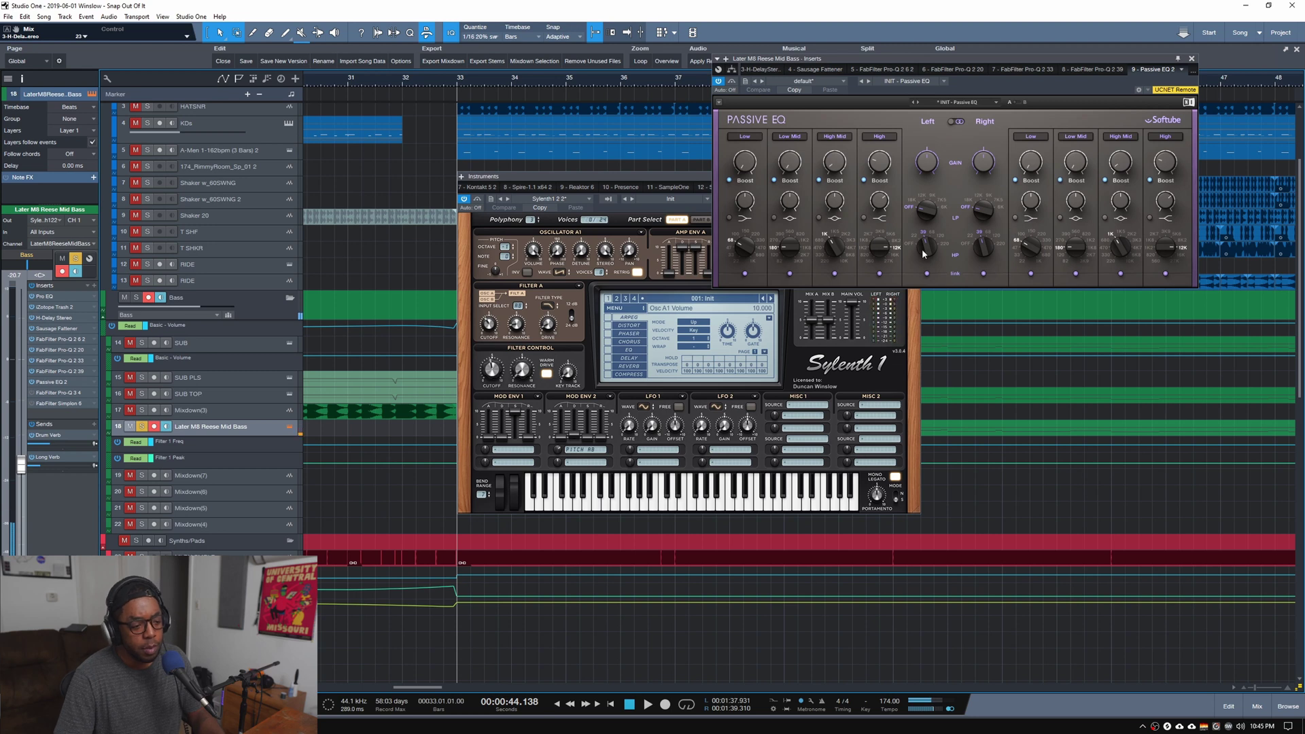
{"action": "mouse_move", "coordinate": [1167, 168]}
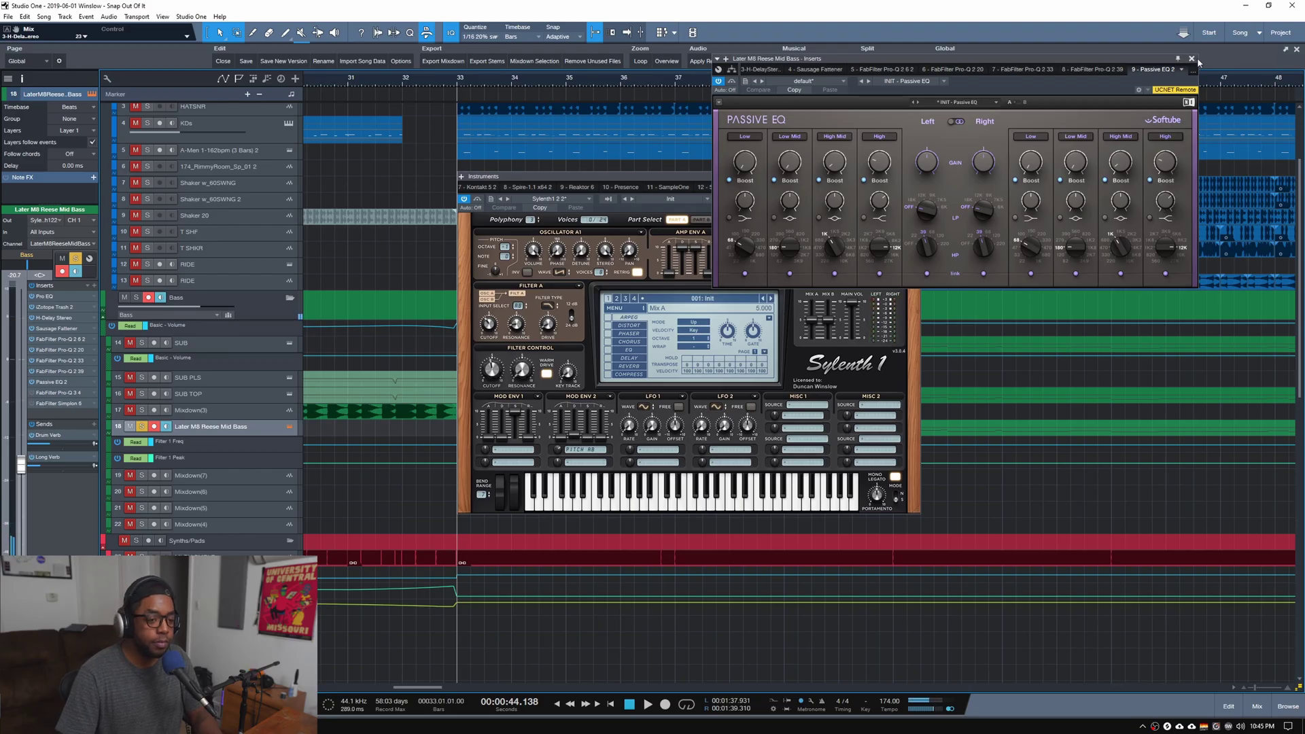
Activate the reese track's FabFilter Pro-Q 3 insert and examine its boost and cut bands
{"action": "left_click", "coordinate": [1190, 75]}
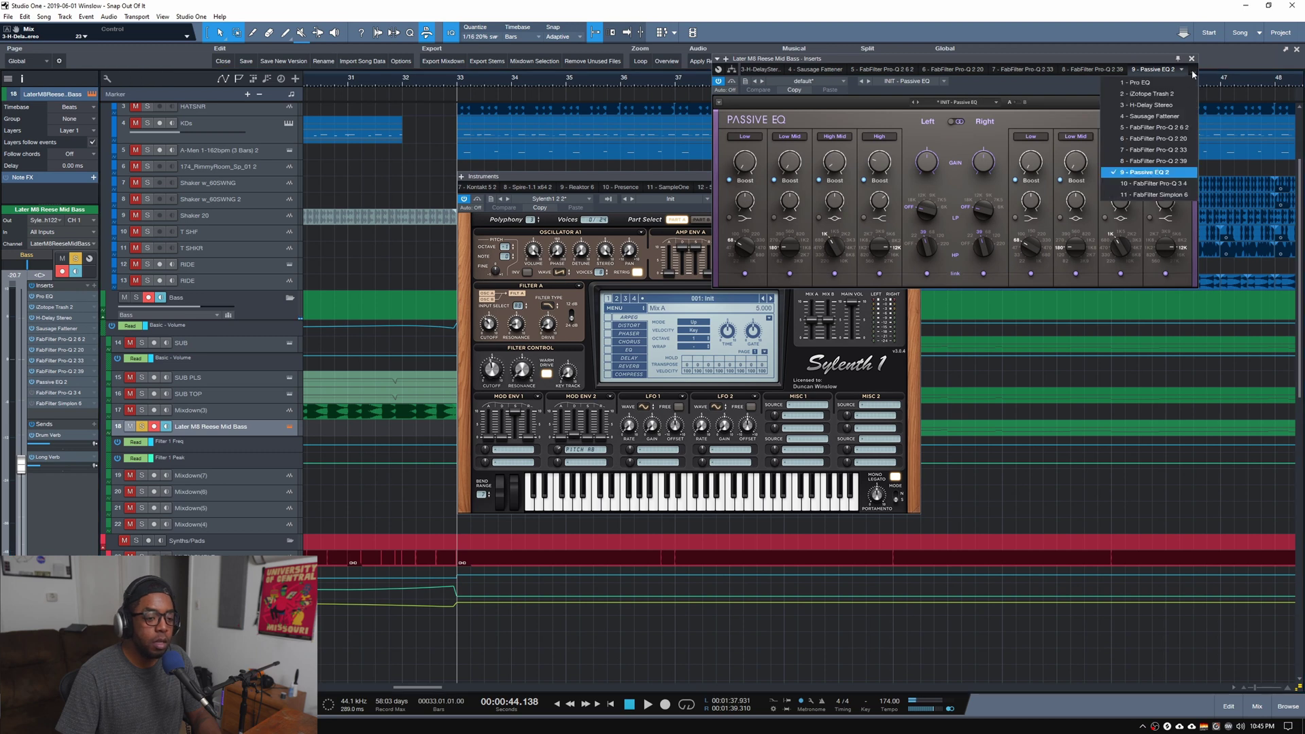
{"action": "left_click", "coordinate": [1122, 186]}
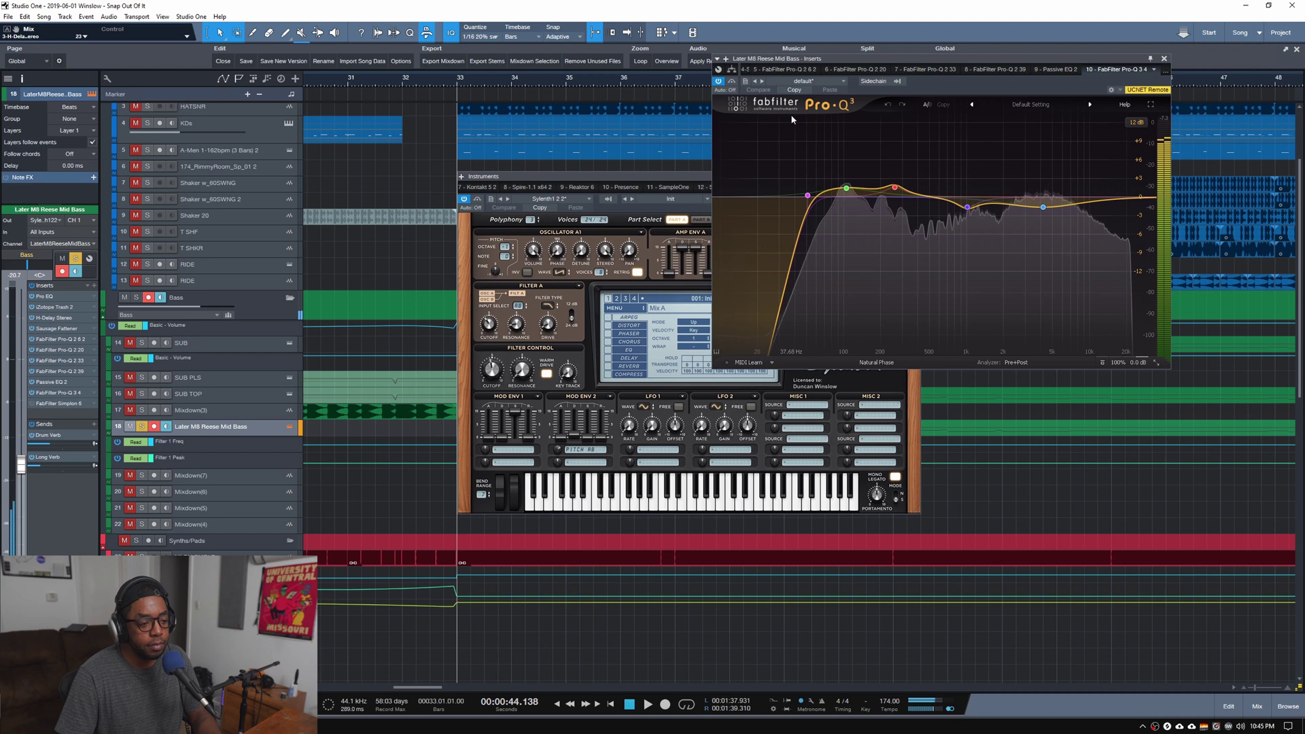
{"action": "mouse_move", "coordinate": [886, 187]}
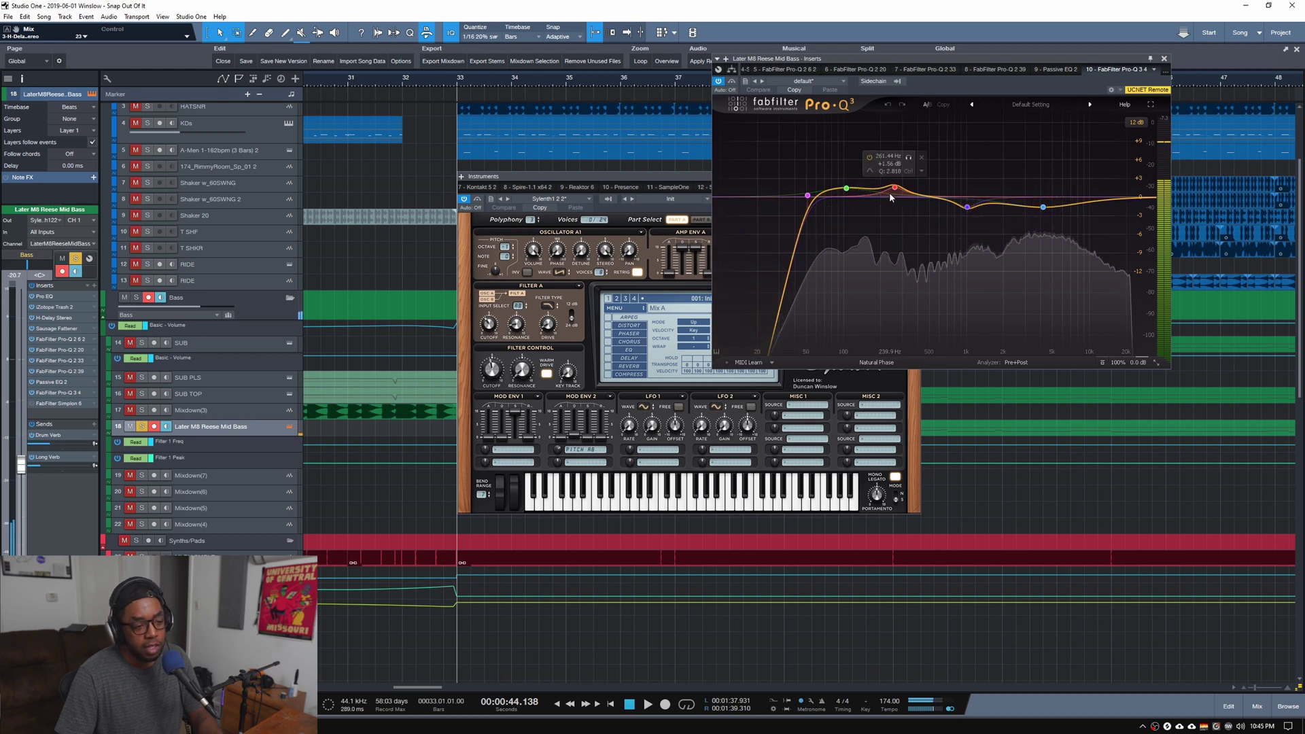
{"action": "mouse_move", "coordinate": [964, 197]}
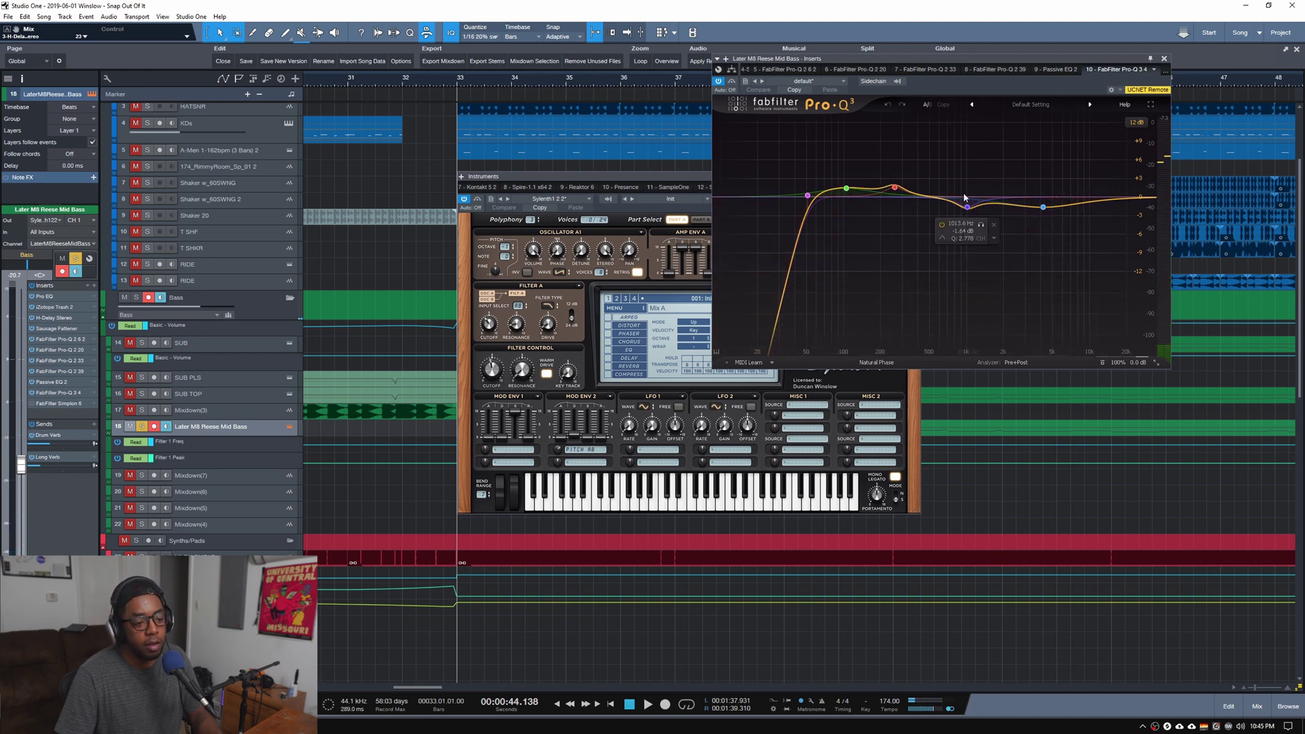
{"action": "mouse_move", "coordinate": [895, 217]}
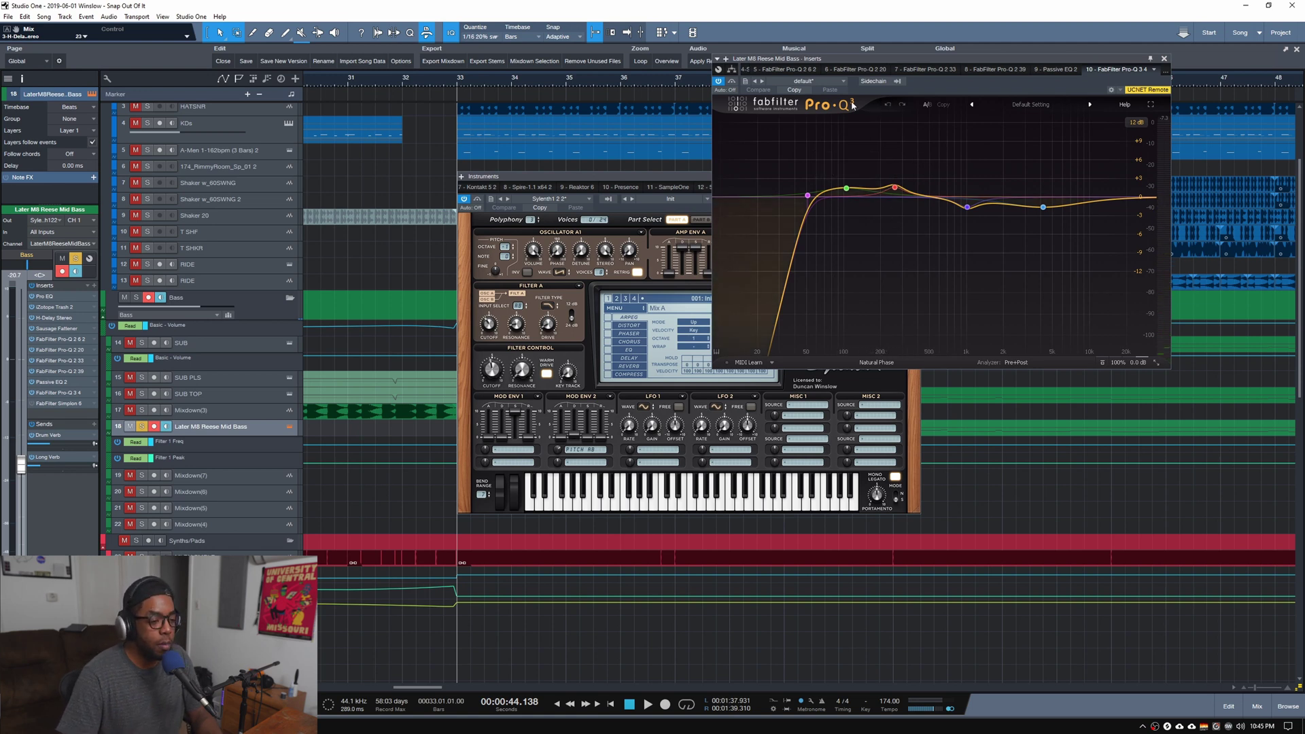
Activate the reese track's FabFilter Simplon insert, sweep its filter 1 frequency, and close the plug-in windows
{"action": "left_click", "coordinate": [1160, 72]}
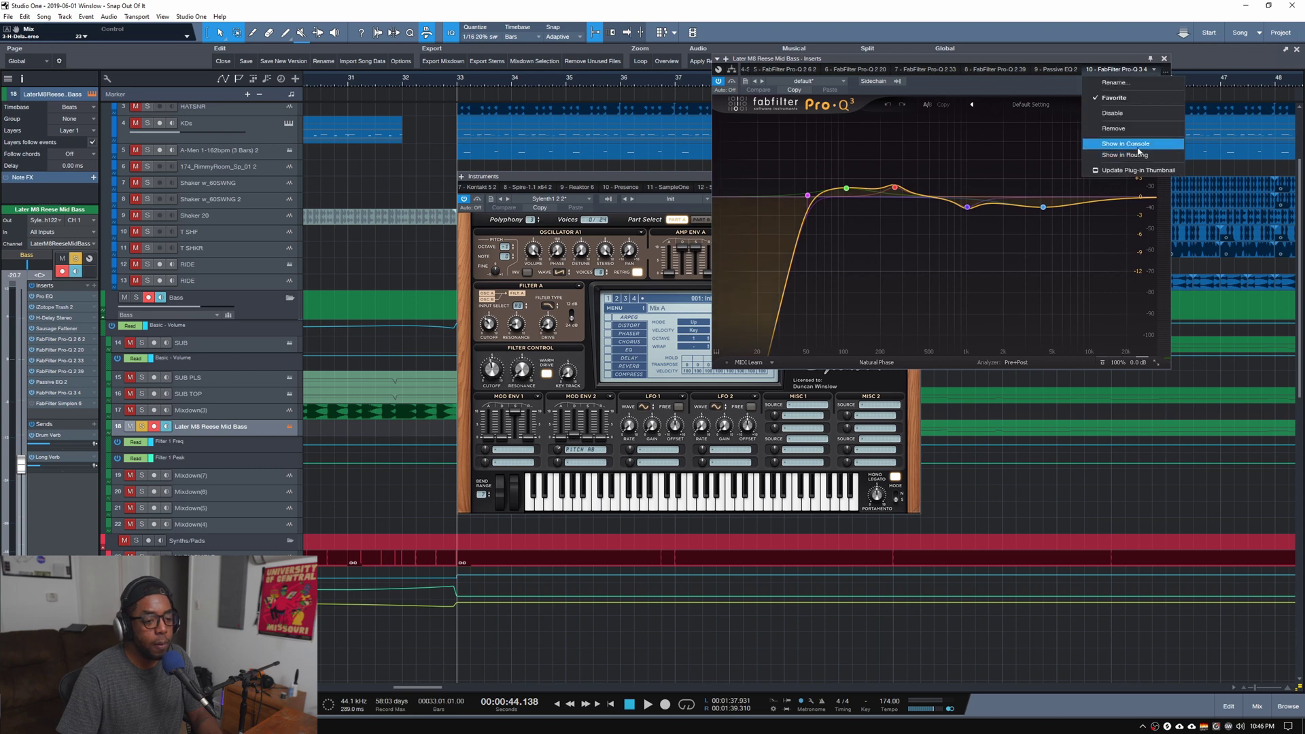
{"action": "left_click", "coordinate": [1164, 75]}
{"action": "left_click", "coordinate": [1164, 75]}
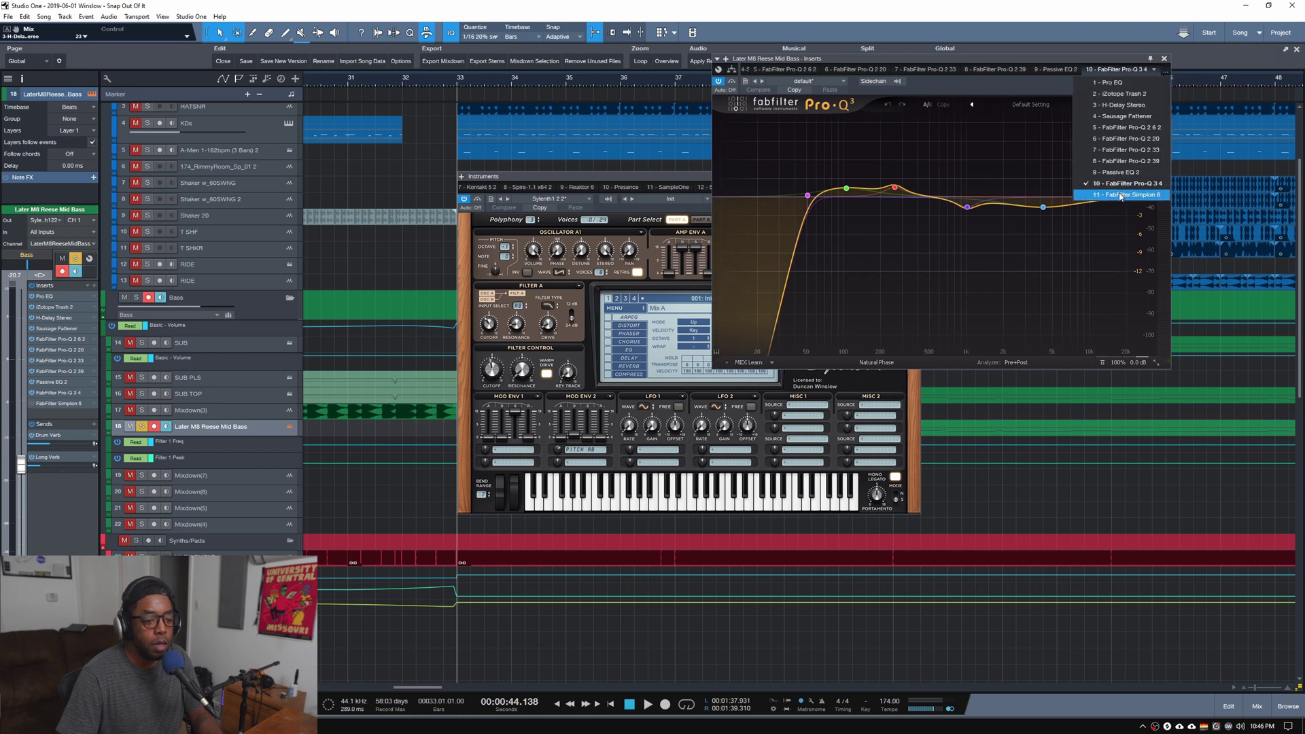
{"action": "left_click", "coordinate": [1087, 197]}
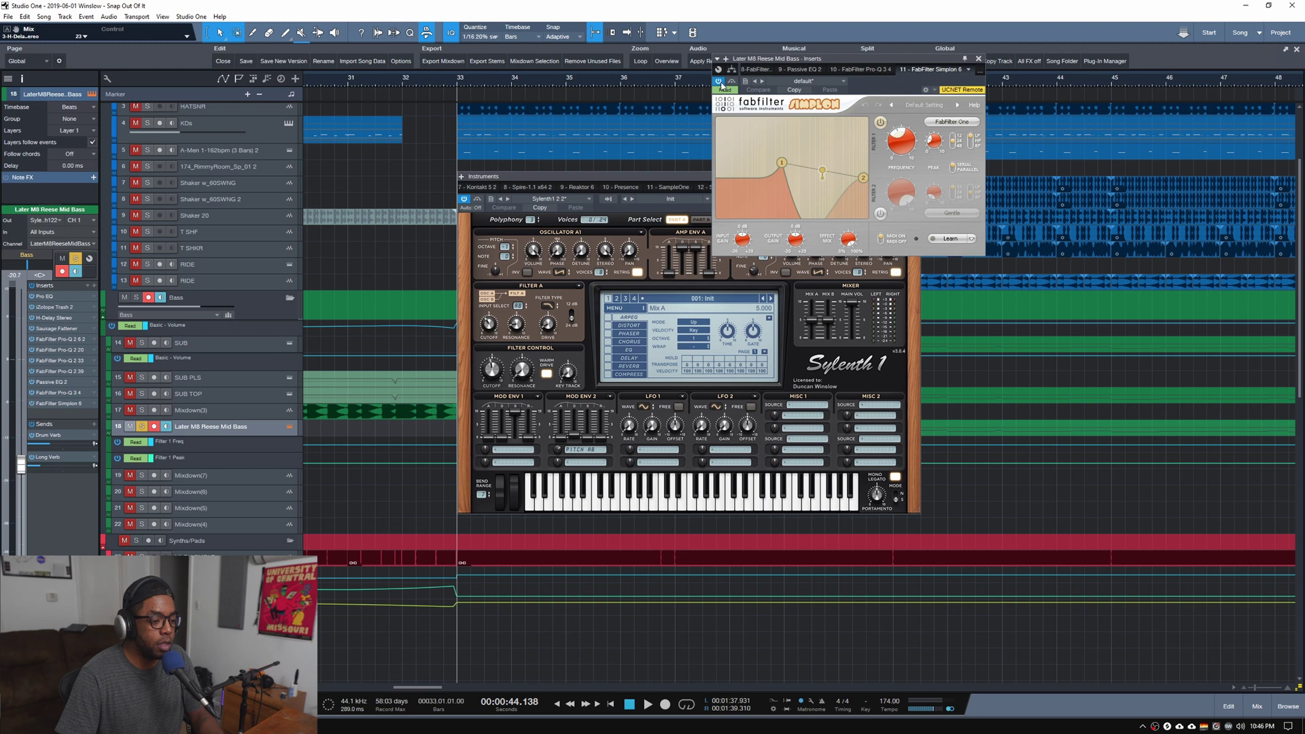
{"action": "left_click_drag", "start_coordinate": [904, 155], "coordinate": [956, 129]}
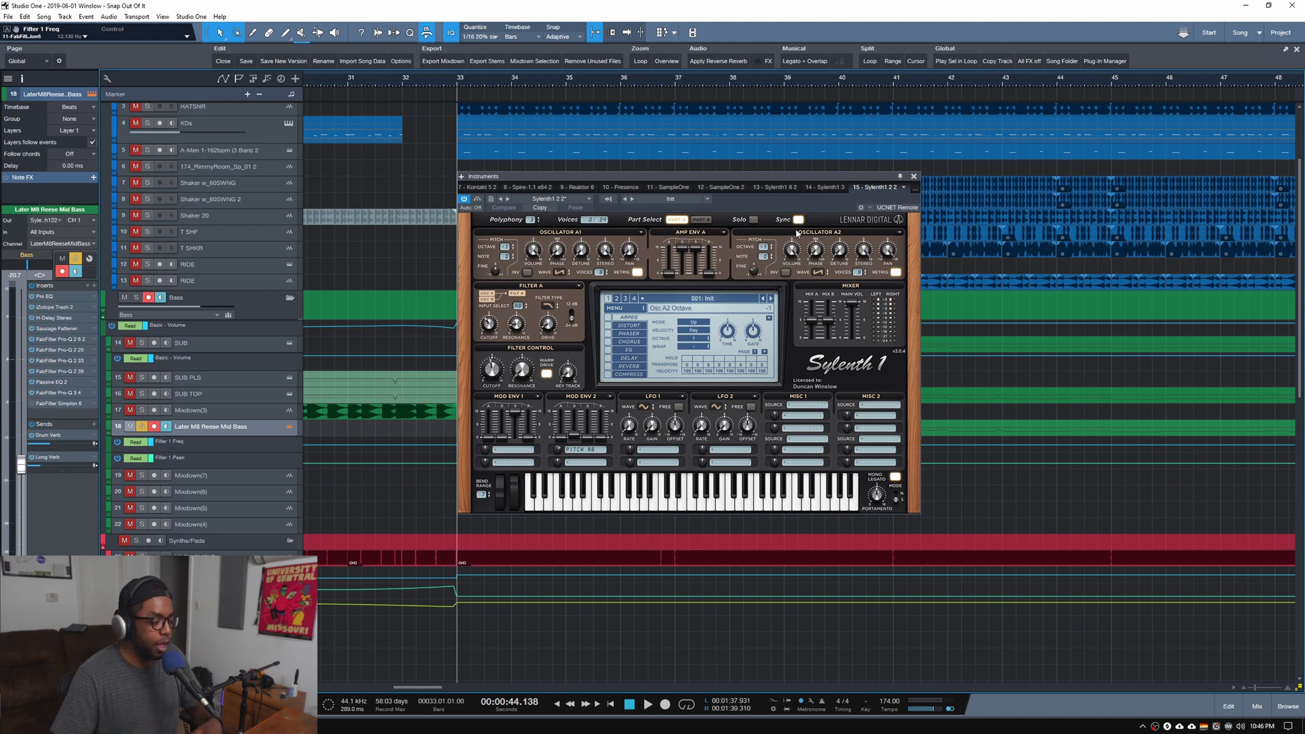
{"action": "left_click", "coordinate": [913, 176]}
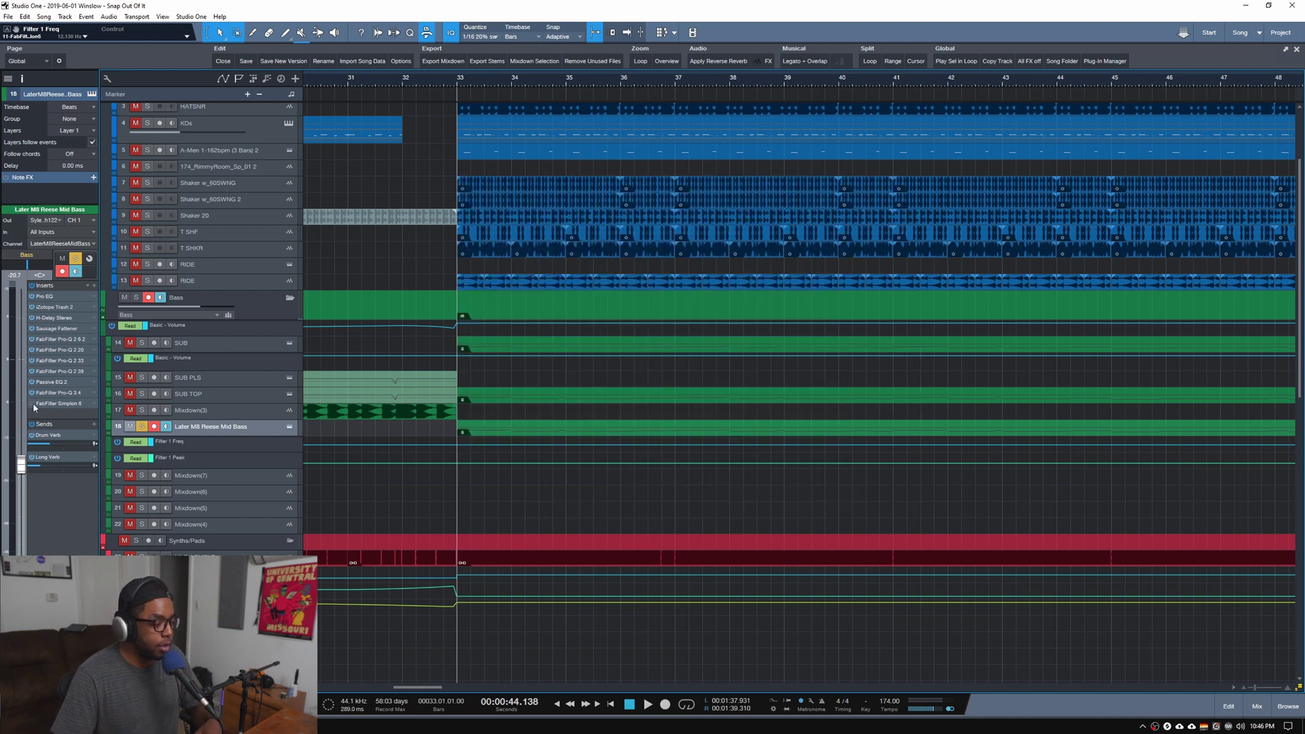
Unsolo the reese track and play the full mix from bar 62 to hear its filter automation
{"action": "scroll", "coordinate": [474, 84], "scroll_direction": "down", "scroll_amount": 8, "text": "ctrl"}
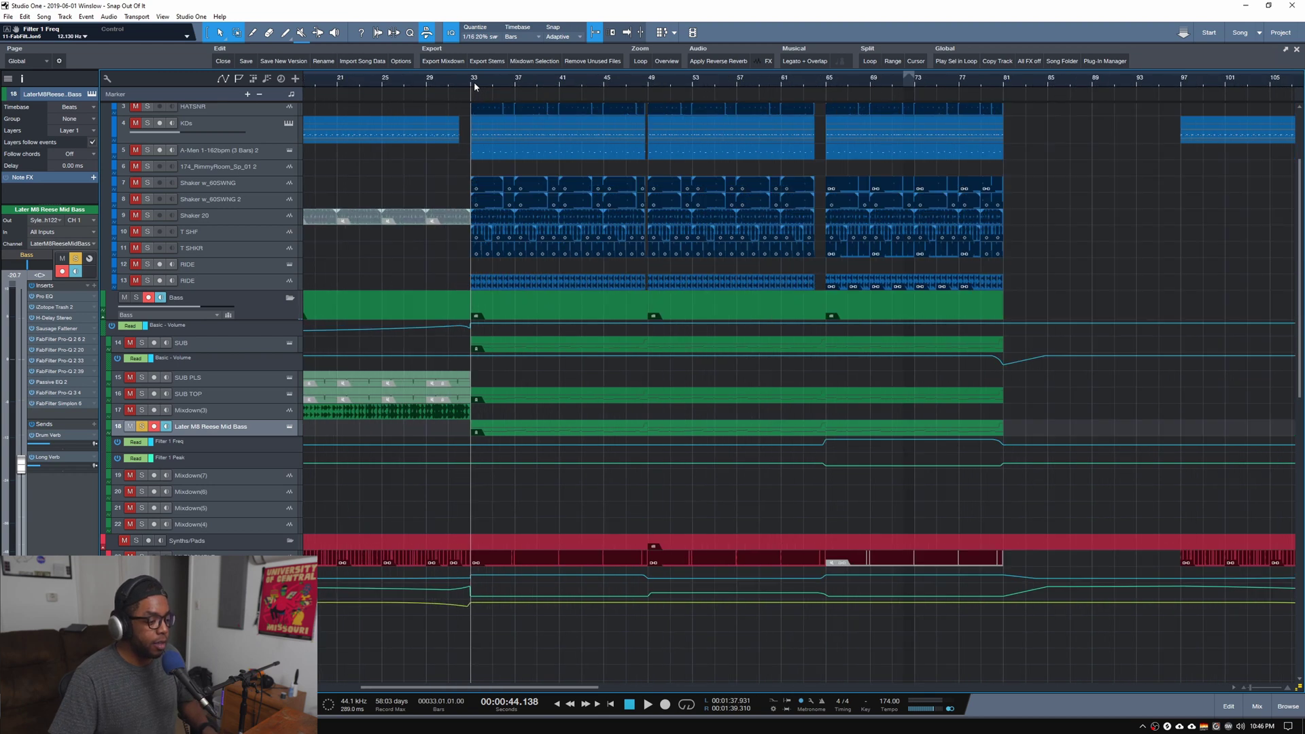
{"action": "left_click", "coordinate": [681, 84]}
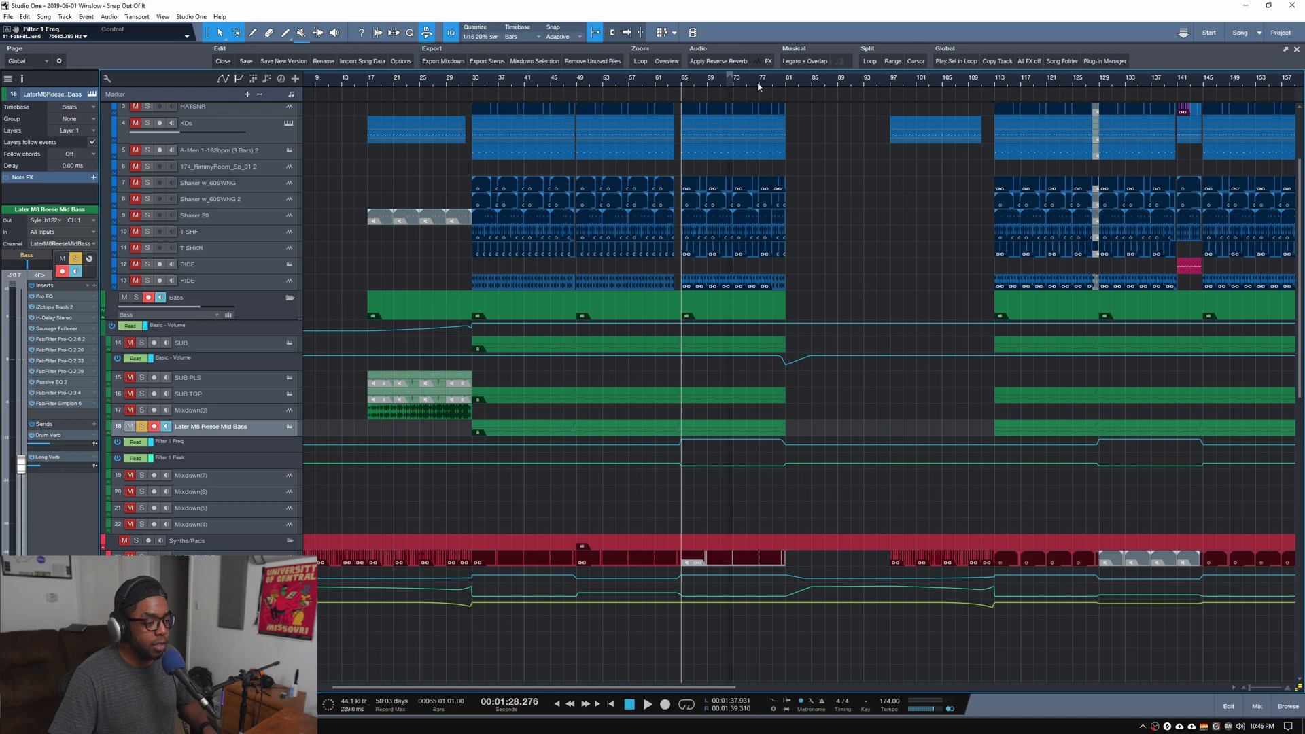
{"action": "left_click", "coordinate": [675, 83]}
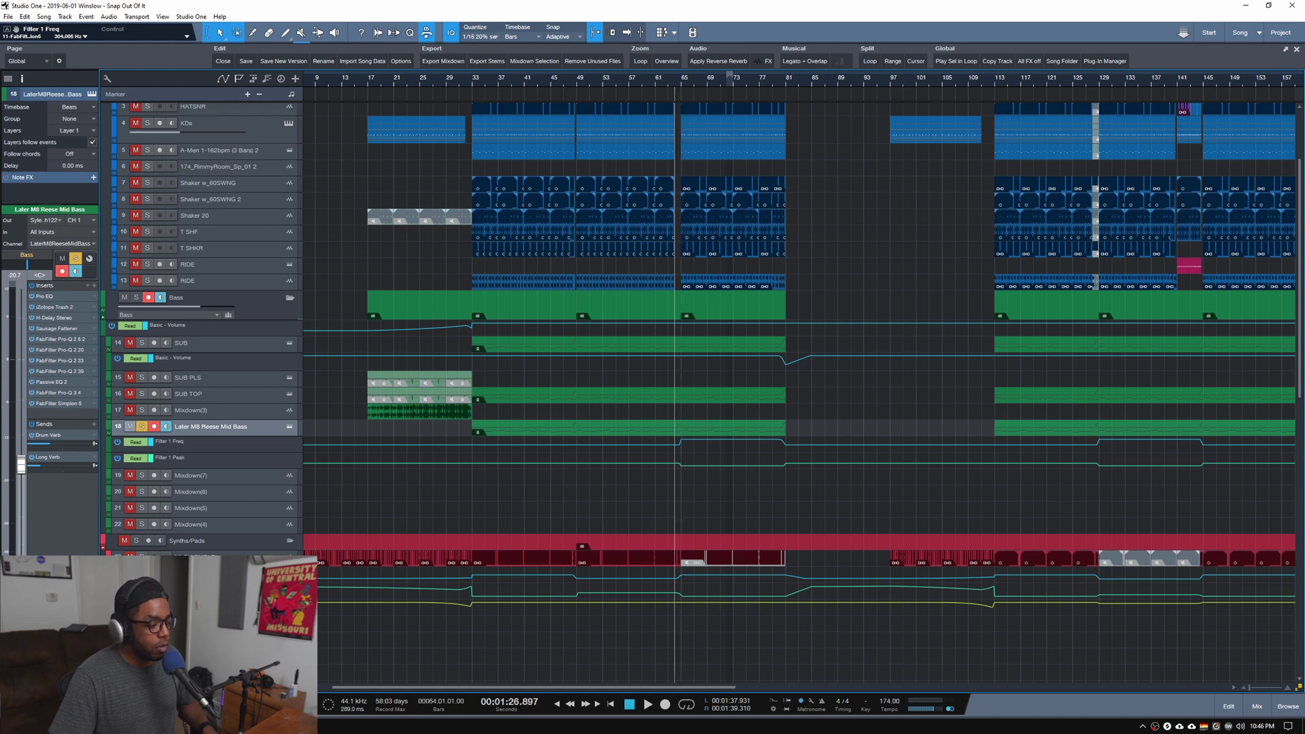
{"action": "key", "text": "s"}
{"action": "left_click", "coordinate": [660, 80]}
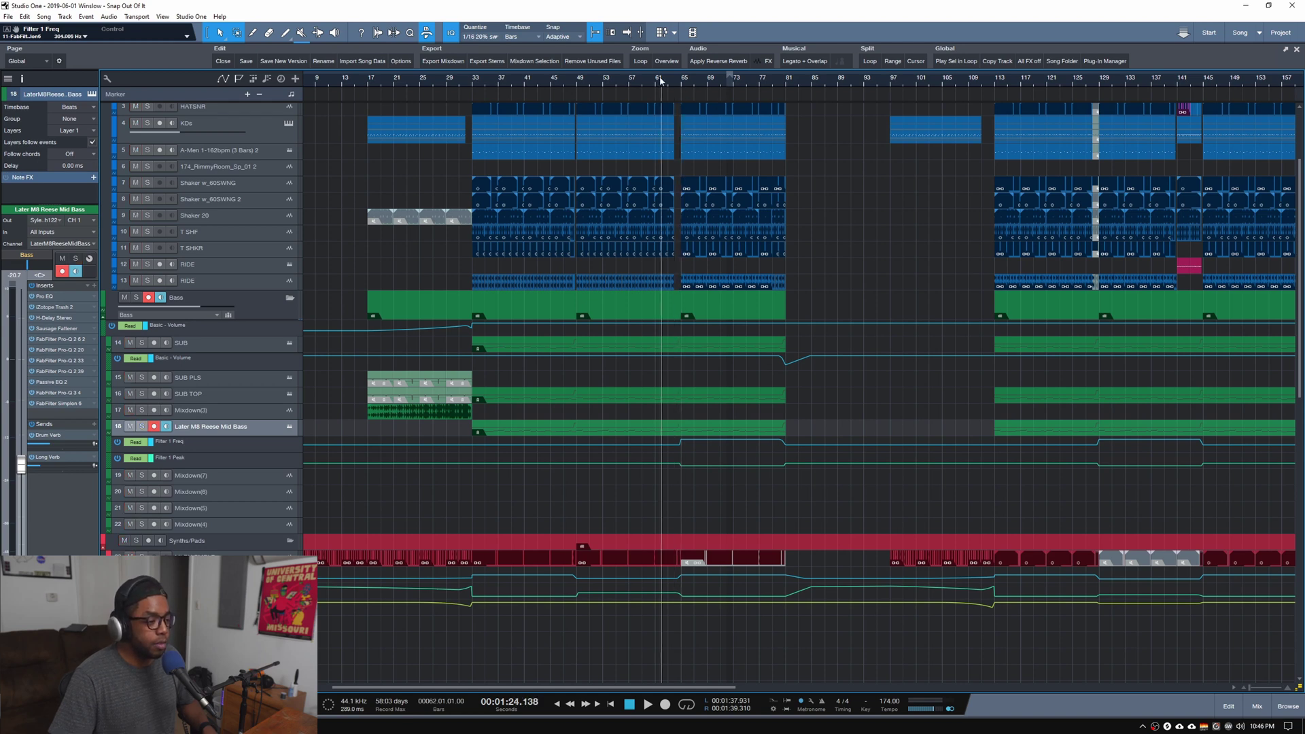
{"action": "key", "text": "space"}
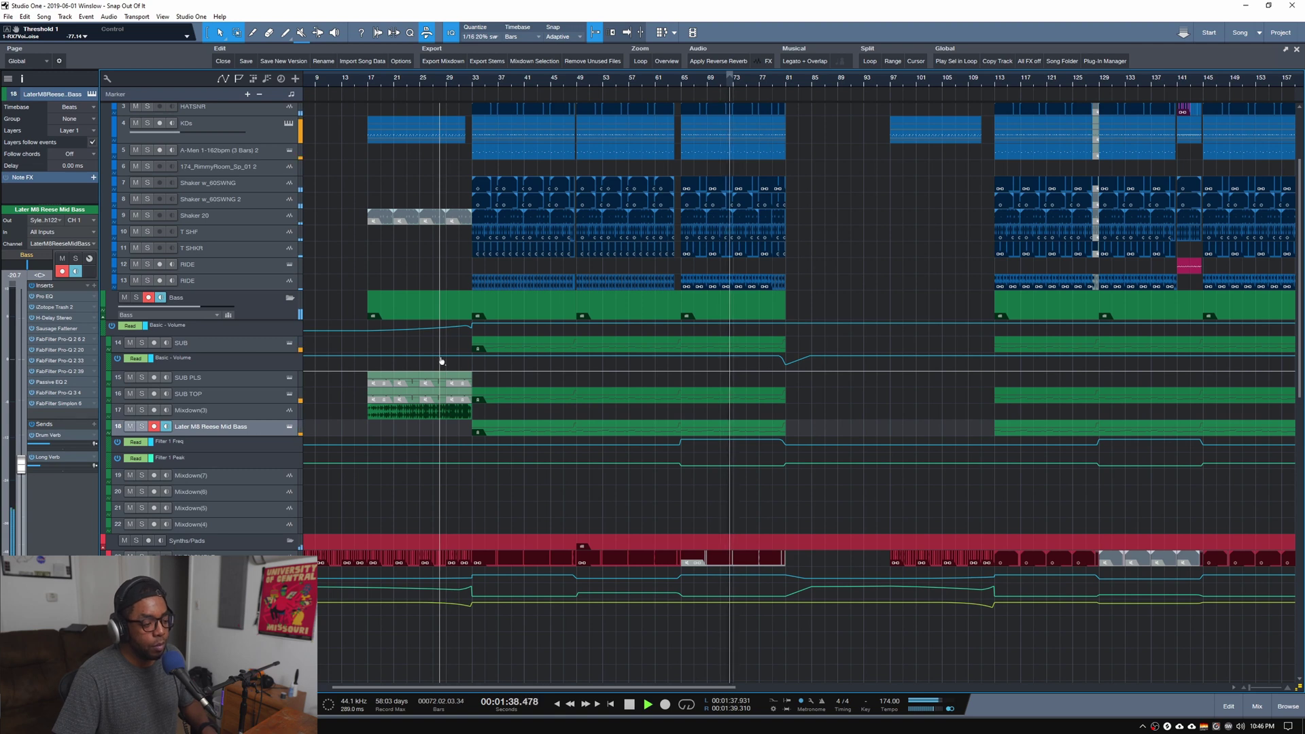
{"action": "key", "text": "space"}
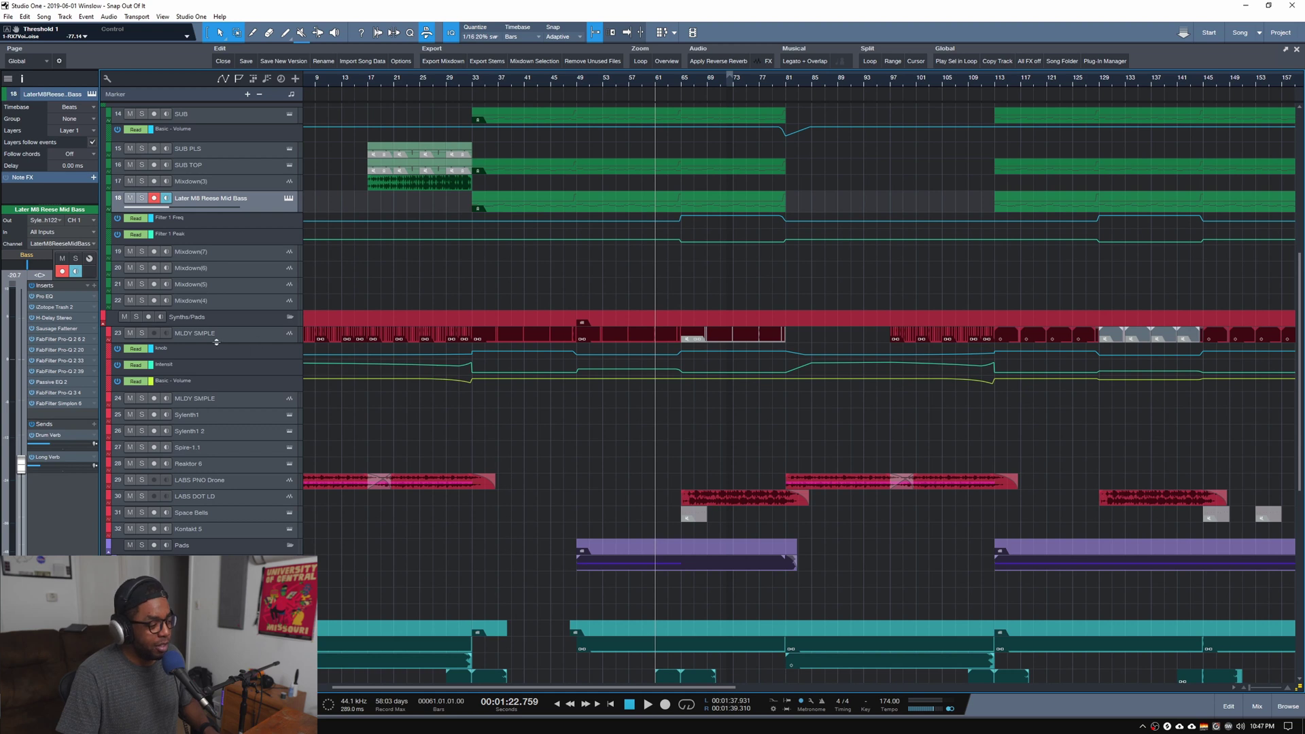
Solo the Synths/Pads folder, play it from bar 53, and select the K PAD track in the Pads subfolder
{"action": "left_click", "coordinate": [198, 318]}
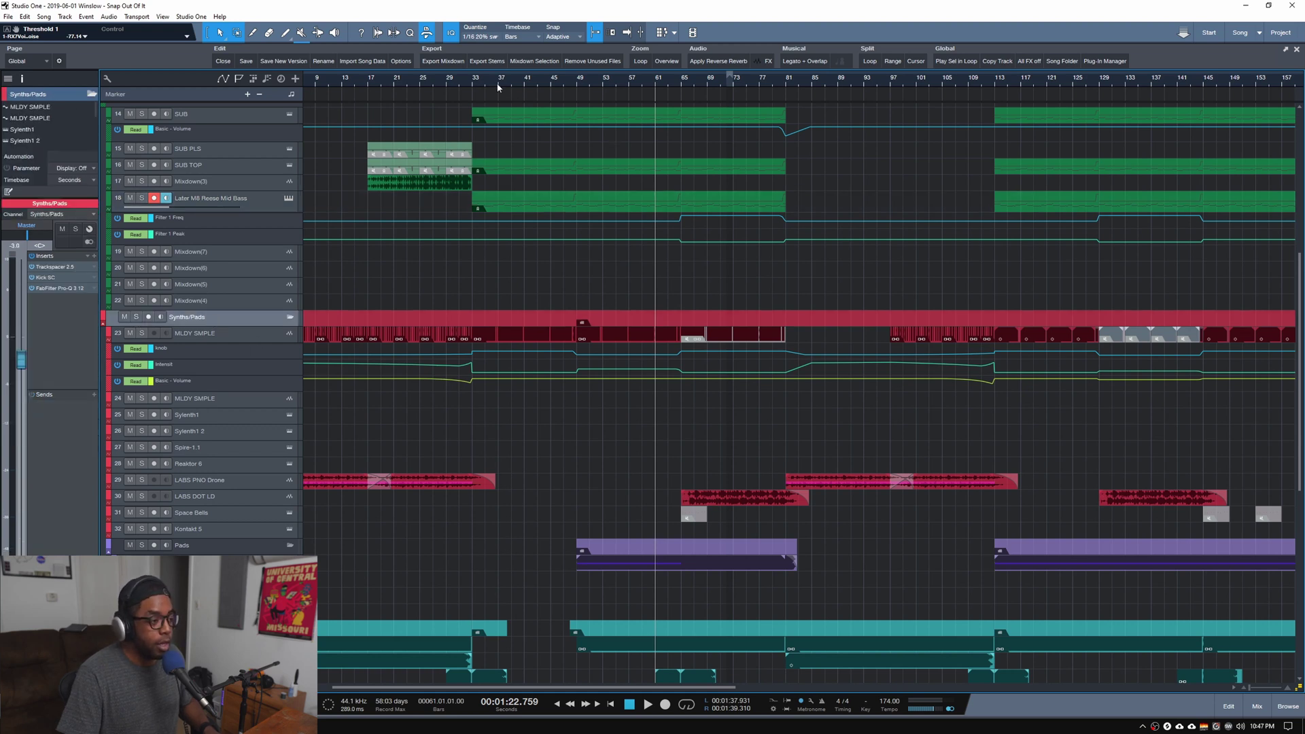
{"action": "left_click", "coordinate": [603, 83]}
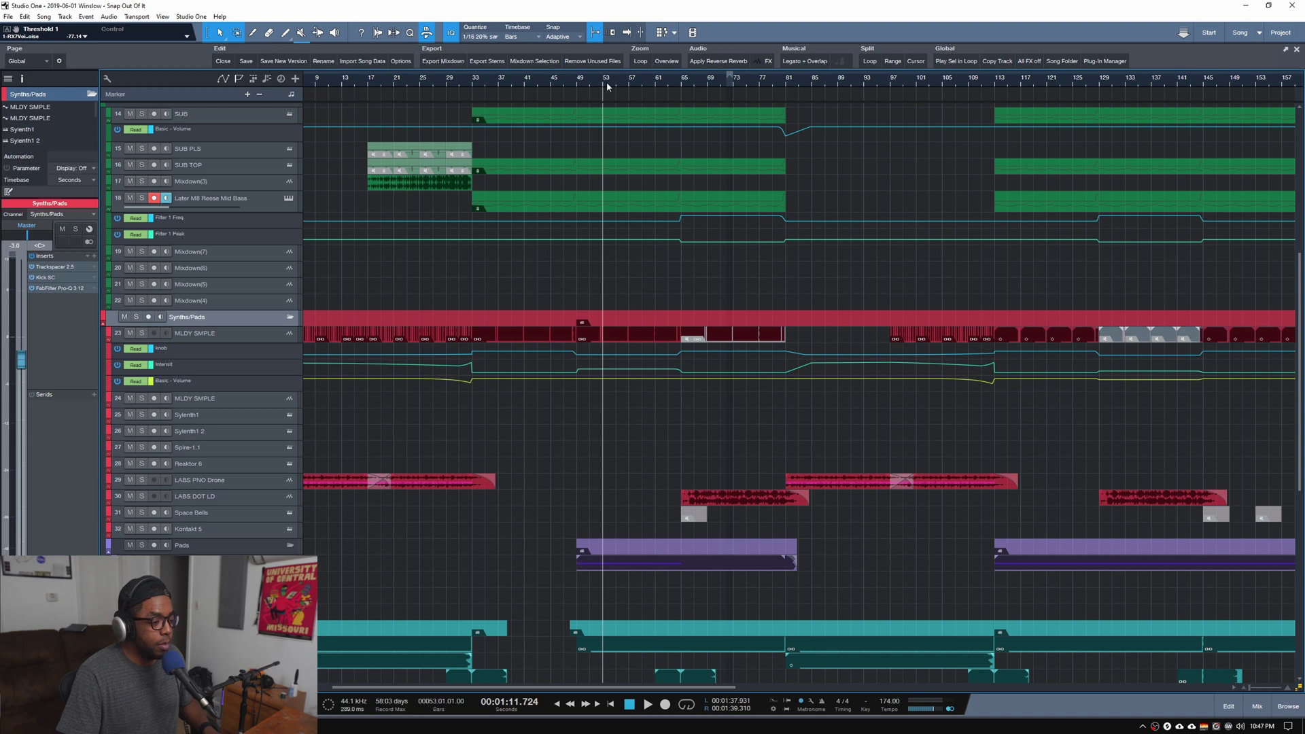
{"action": "left_click", "coordinate": [136, 318]}
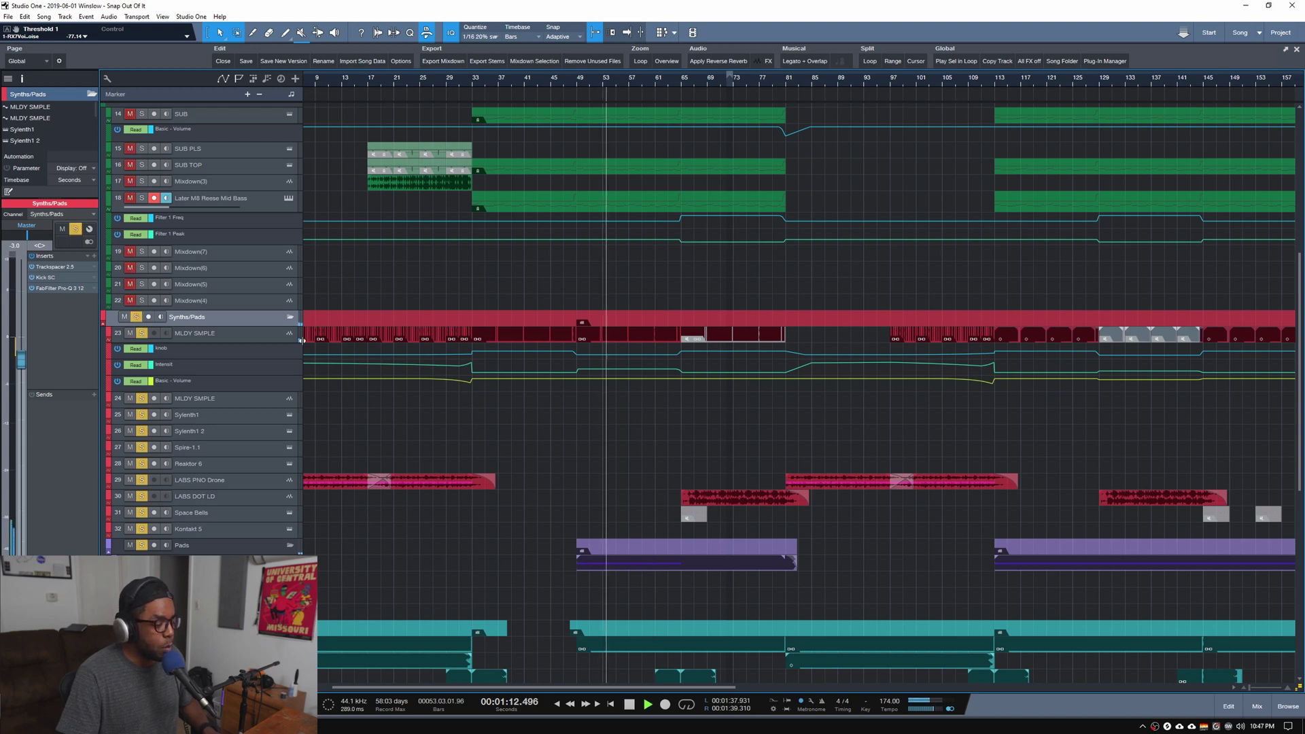
{"action": "scroll", "coordinate": [509, 437], "scroll_direction": "down", "scroll_amount": 2}
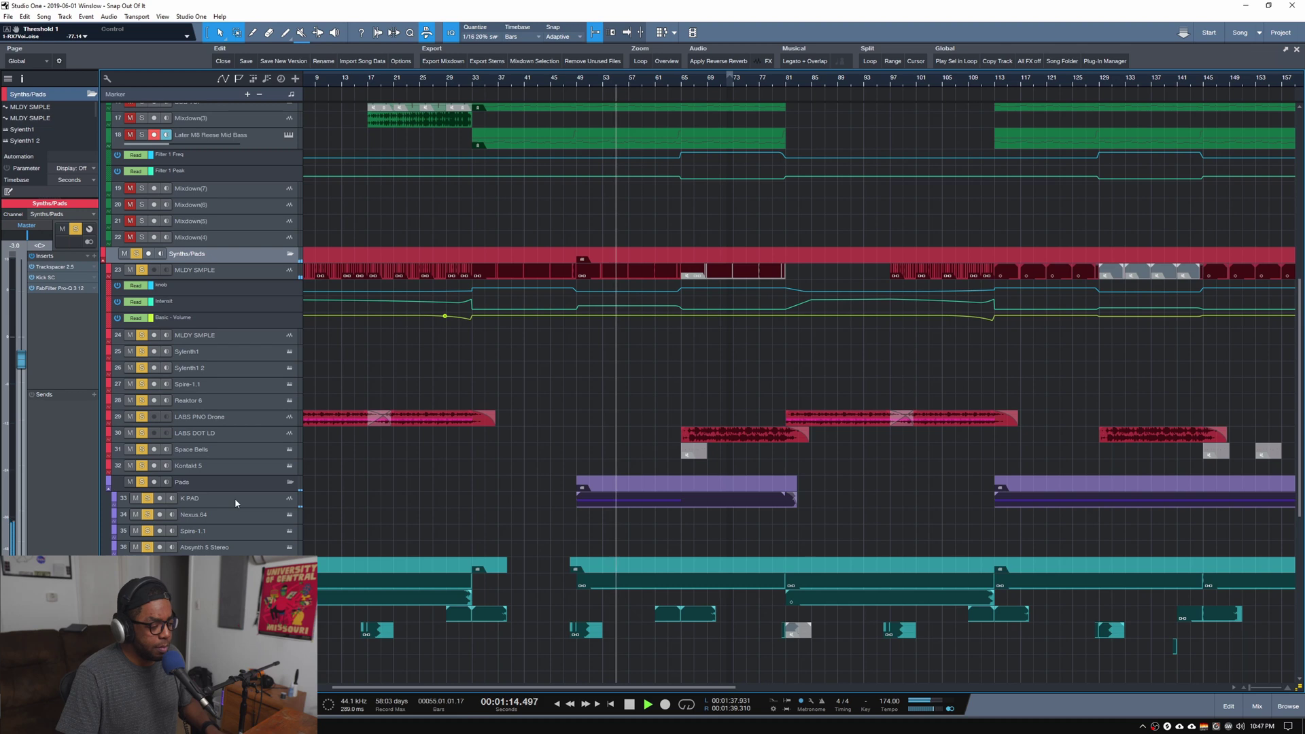
{"action": "left_click", "coordinate": [263, 501]}
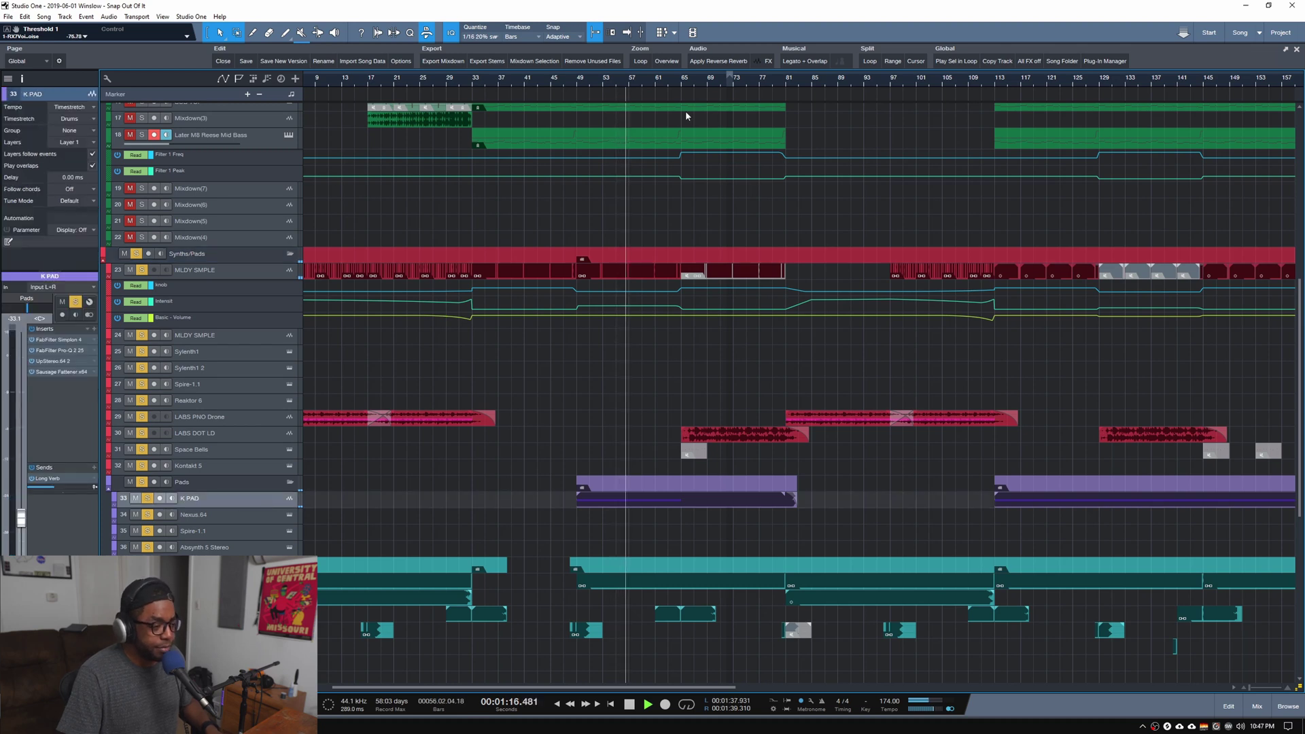
Play the soloed Synths/Pads folder from bar 65 and stop playback
{"action": "left_click", "coordinate": [682, 84]}
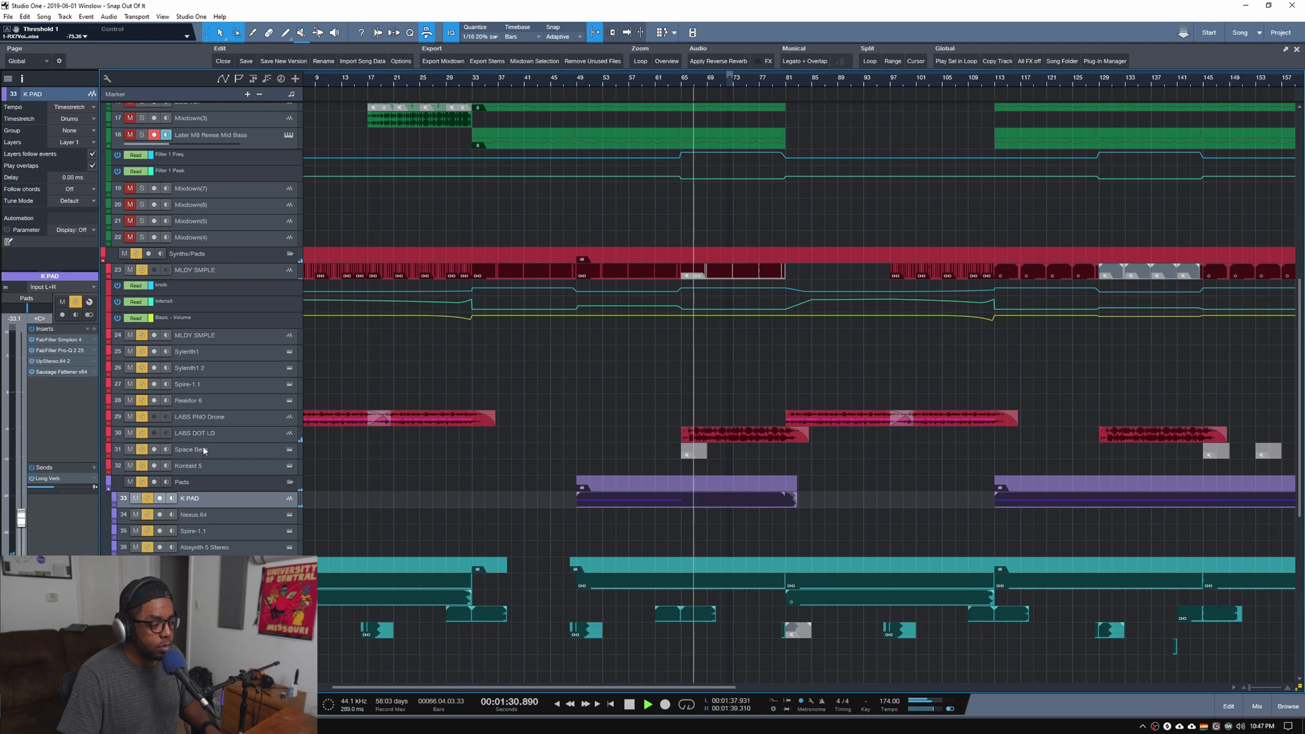
{"action": "key", "text": "space"}
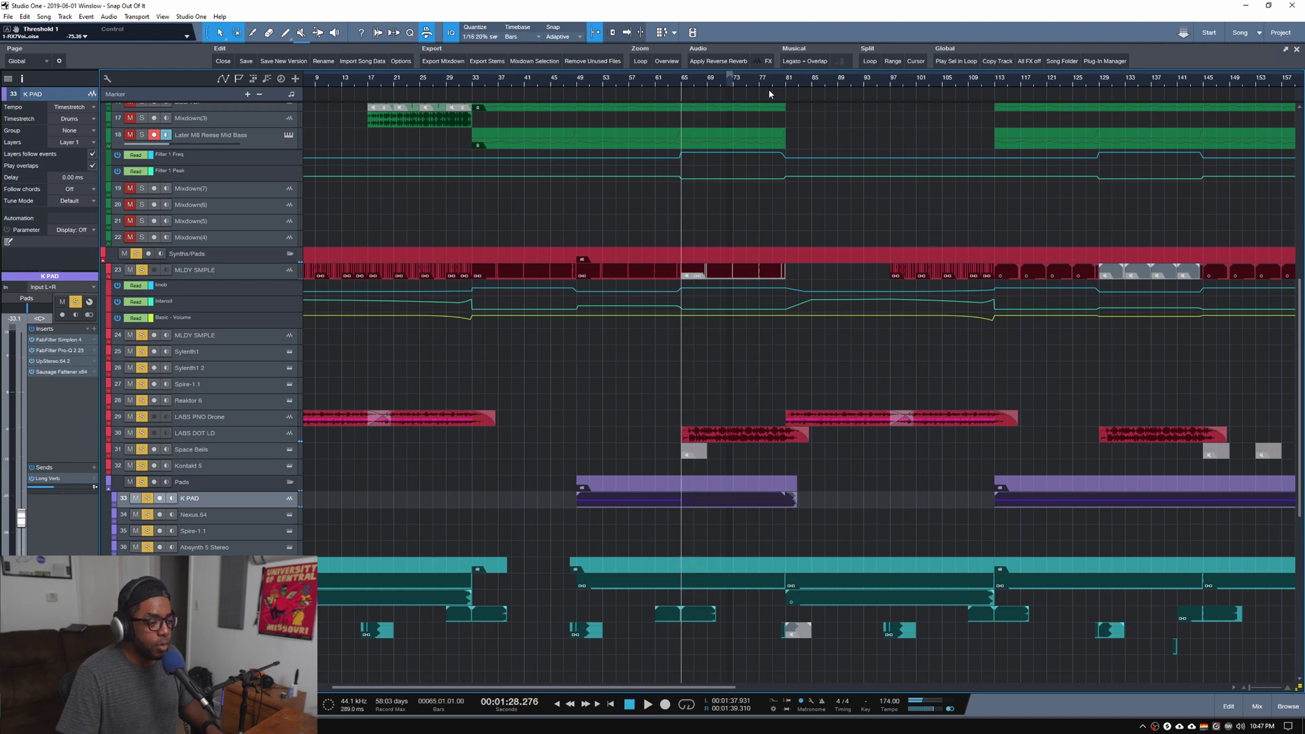
{"action": "key", "text": "e"}
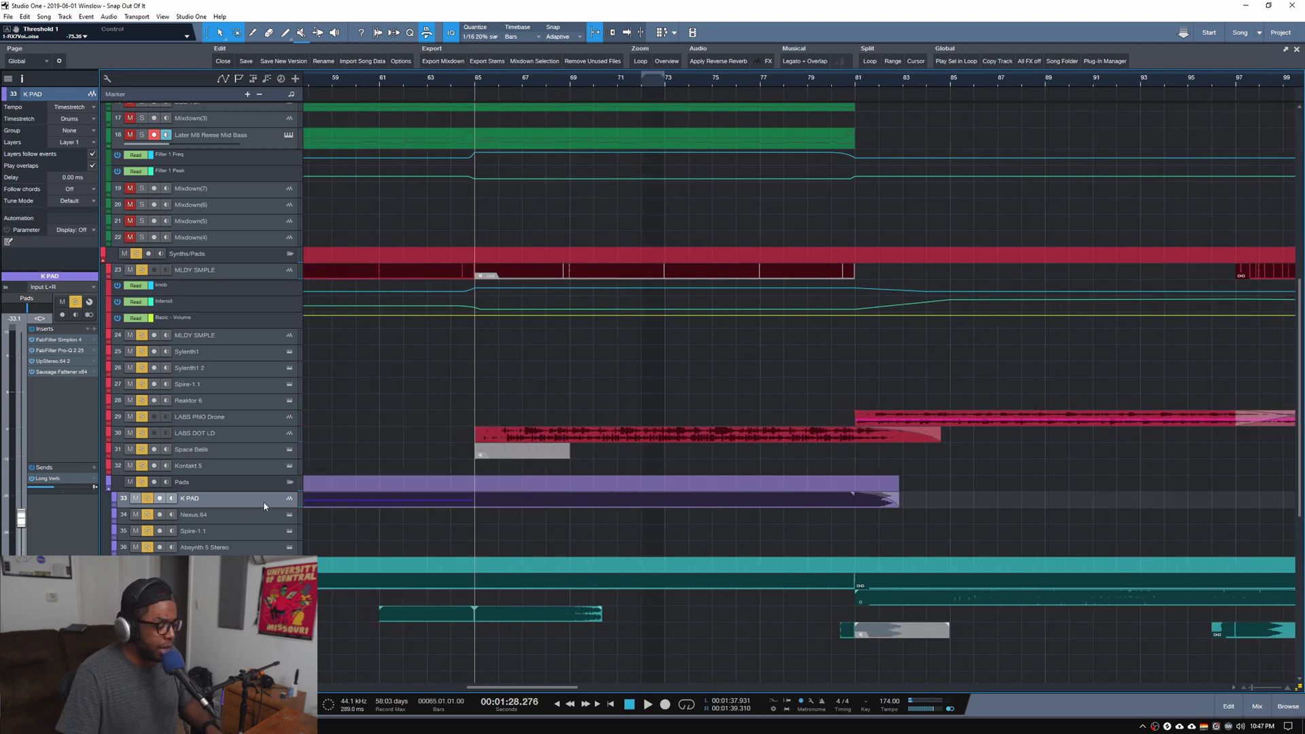
{"action": "scroll", "coordinate": [766, 80], "scroll_direction": "down", "scroll_amount": 3}
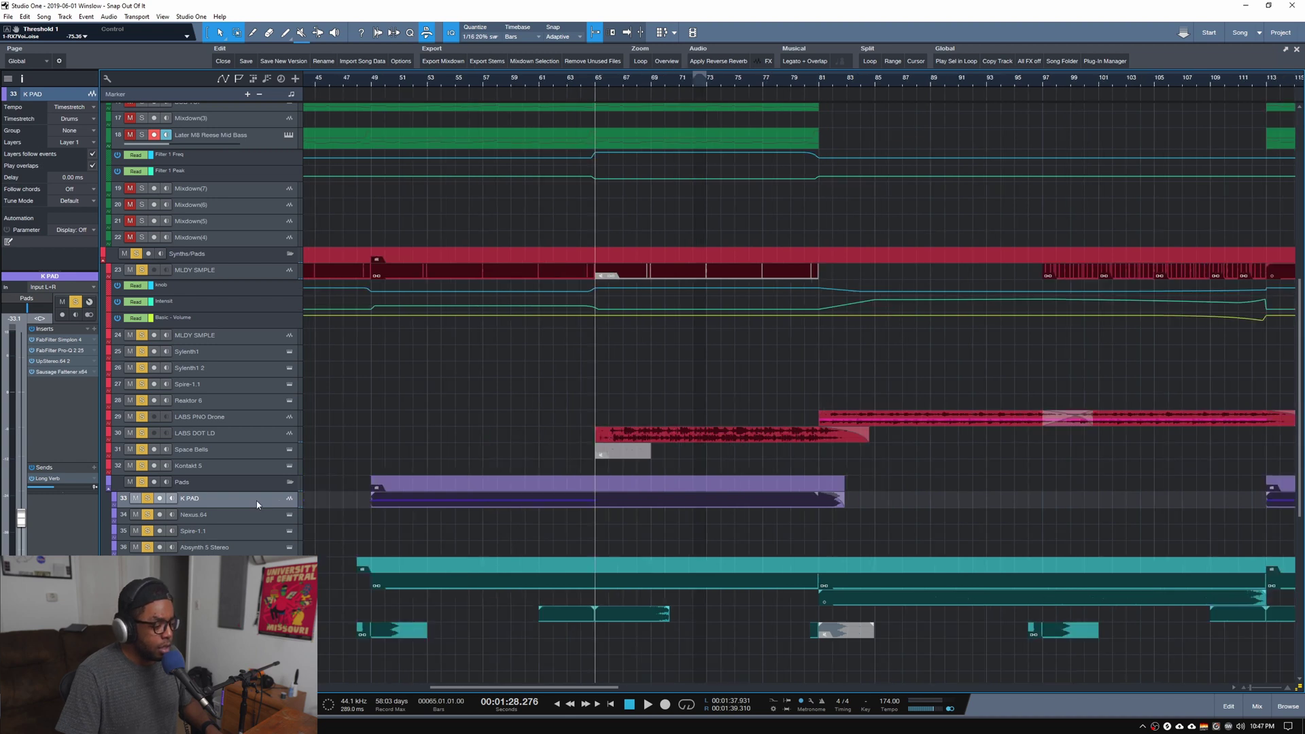
Solo only the LABS DOT LD track and audition it from bar 65
{"action": "left_click", "coordinate": [221, 469]}
{"action": "left_click", "coordinate": [227, 450]}
{"action": "left_click", "coordinate": [227, 437]}
{"action": "left_click", "coordinate": [143, 436], "text": "alt"}
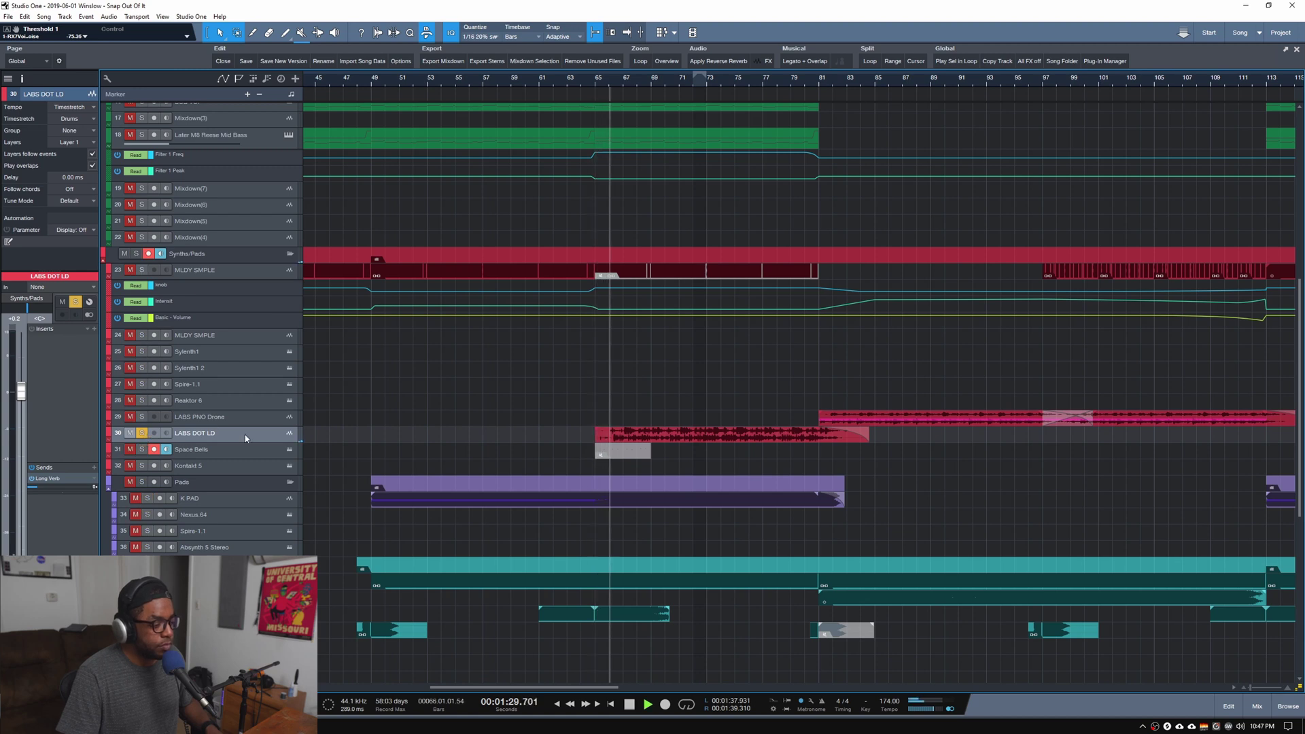
{"action": "key", "text": "space"}
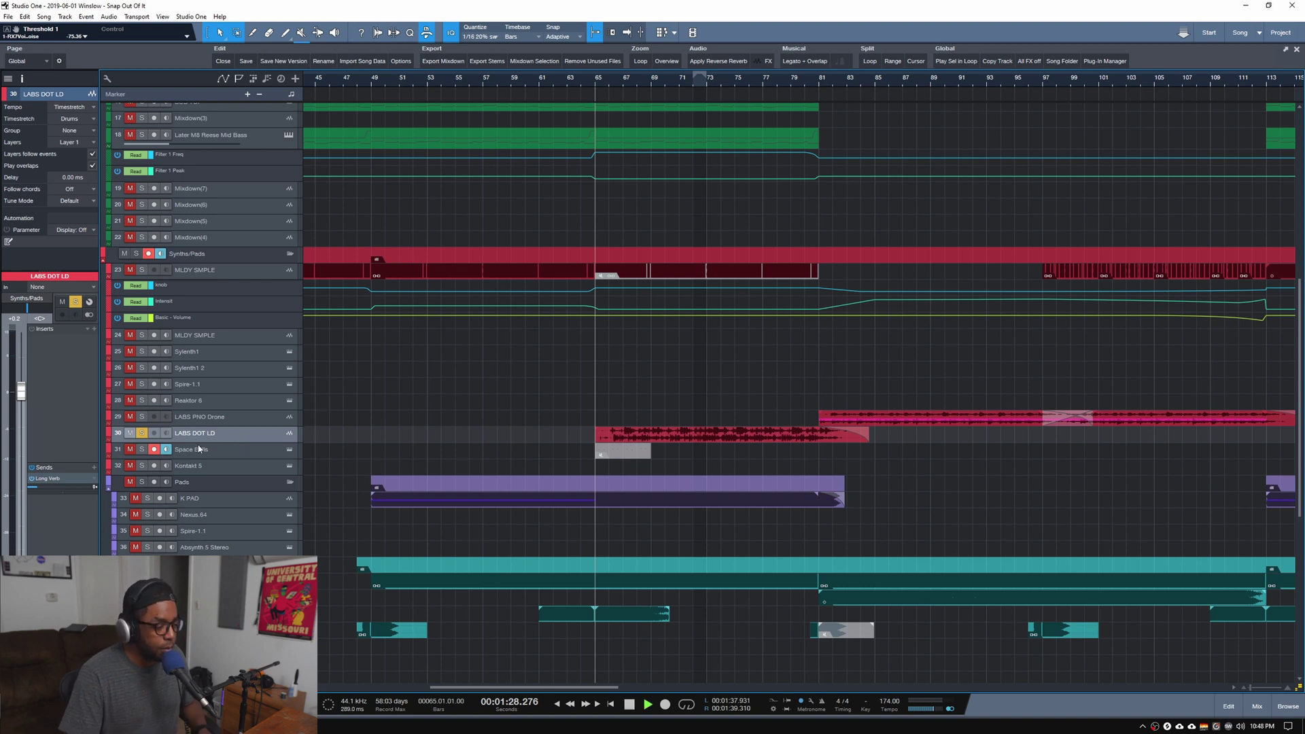
Add the MLDY SMPLE track to the solo and hear it together with LABS DOT LD
{"action": "scroll", "coordinate": [625, 83], "scroll_direction": "down", "scroll_amount": 5}
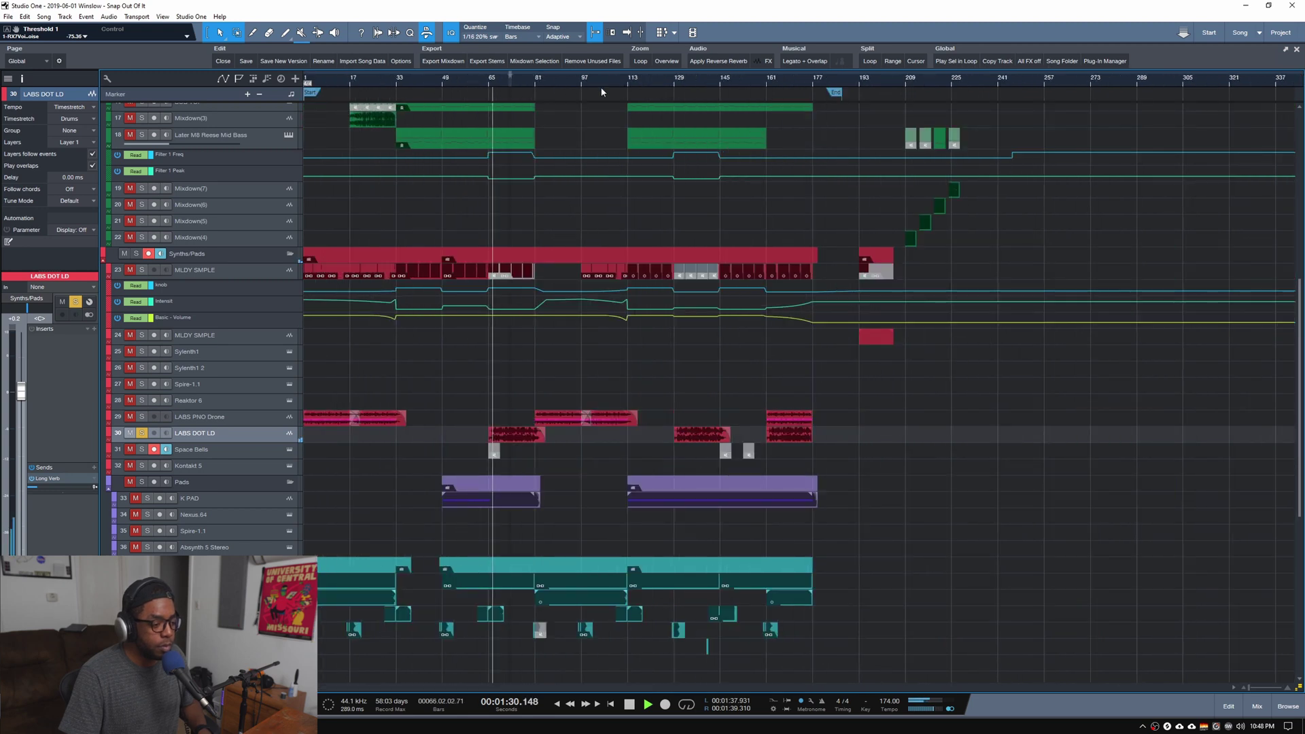
{"action": "scroll", "coordinate": [489, 79], "scroll_direction": "up", "scroll_amount": 4}
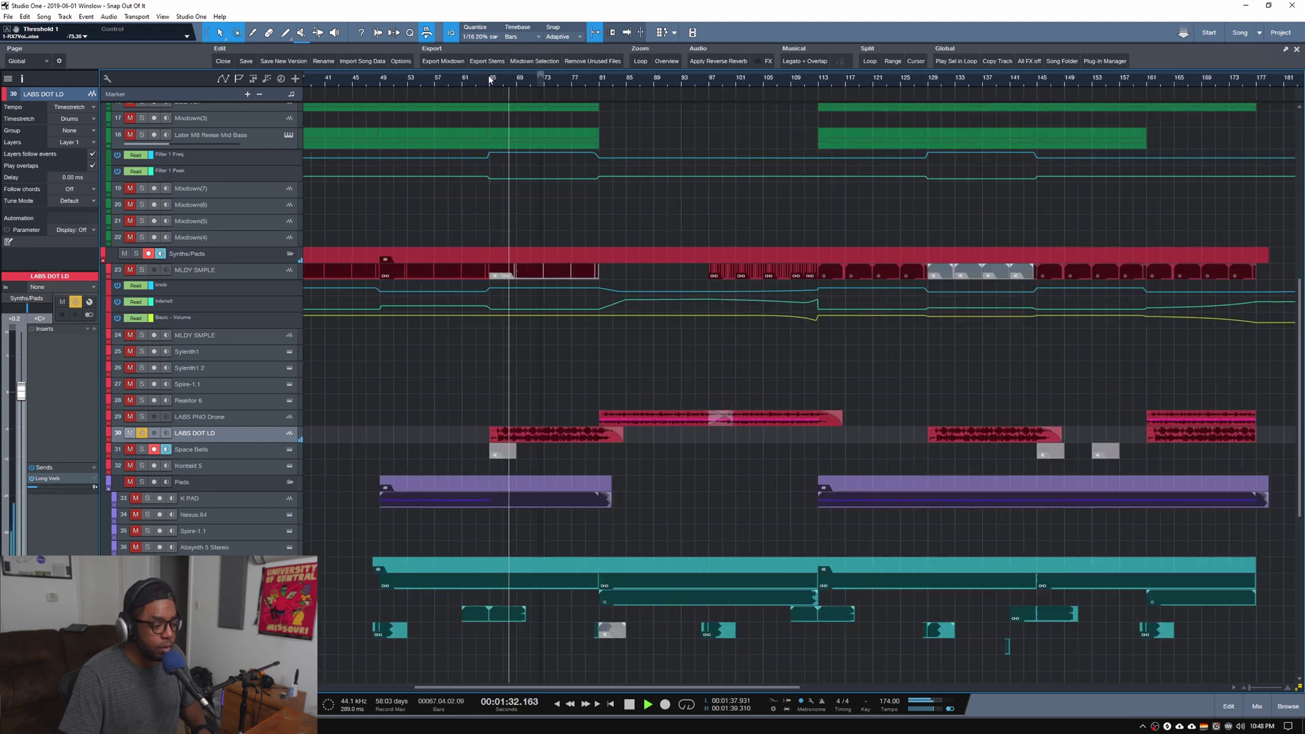
{"action": "left_click", "coordinate": [141, 270]}
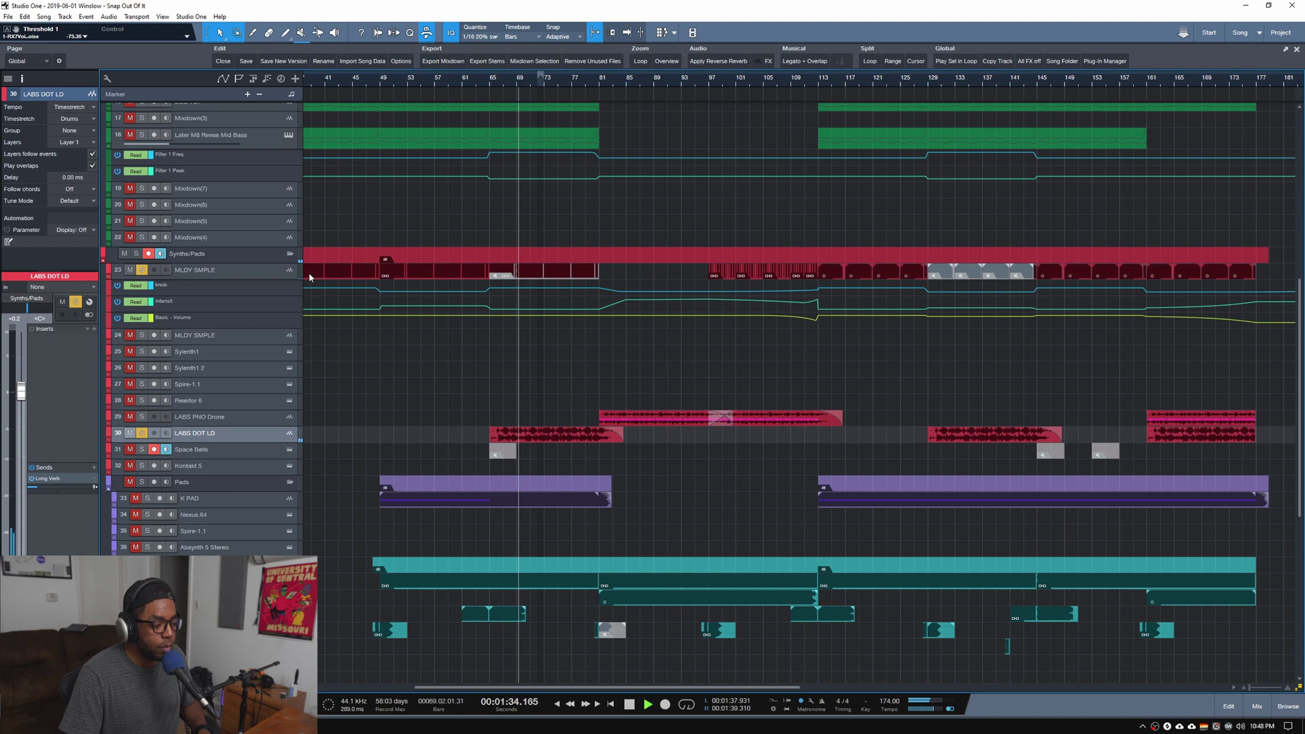
{"action": "key", "text": "space"}
Solo the LABS PNO Drone track as well and play the soloed tracks from bar 81
{"action": "left_click", "coordinate": [601, 80]}
{"action": "left_click", "coordinate": [141, 417]}
{"action": "key", "text": "space"}
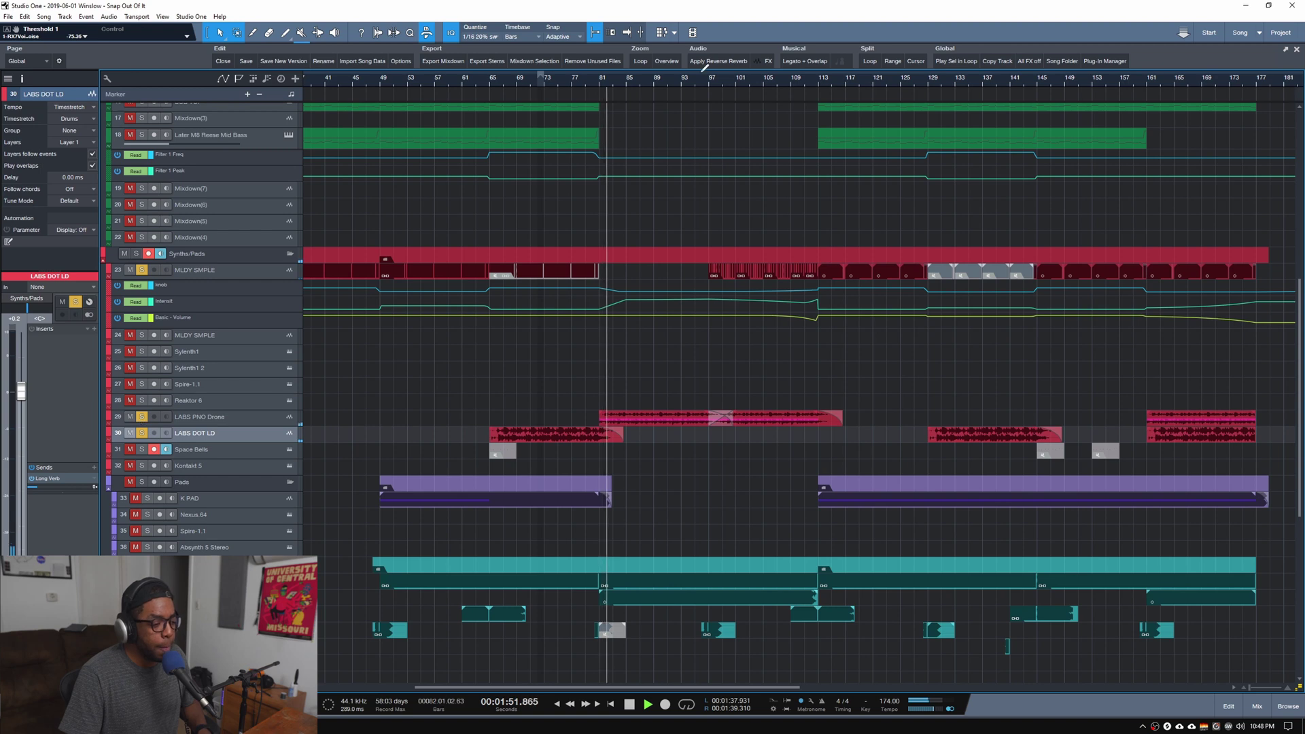
{"action": "key", "text": "space"}
Transform the rendered LABS PNO Drone audio track back to an instrument track
{"action": "key", "text": "w"}
{"action": "key", "text": "w"}
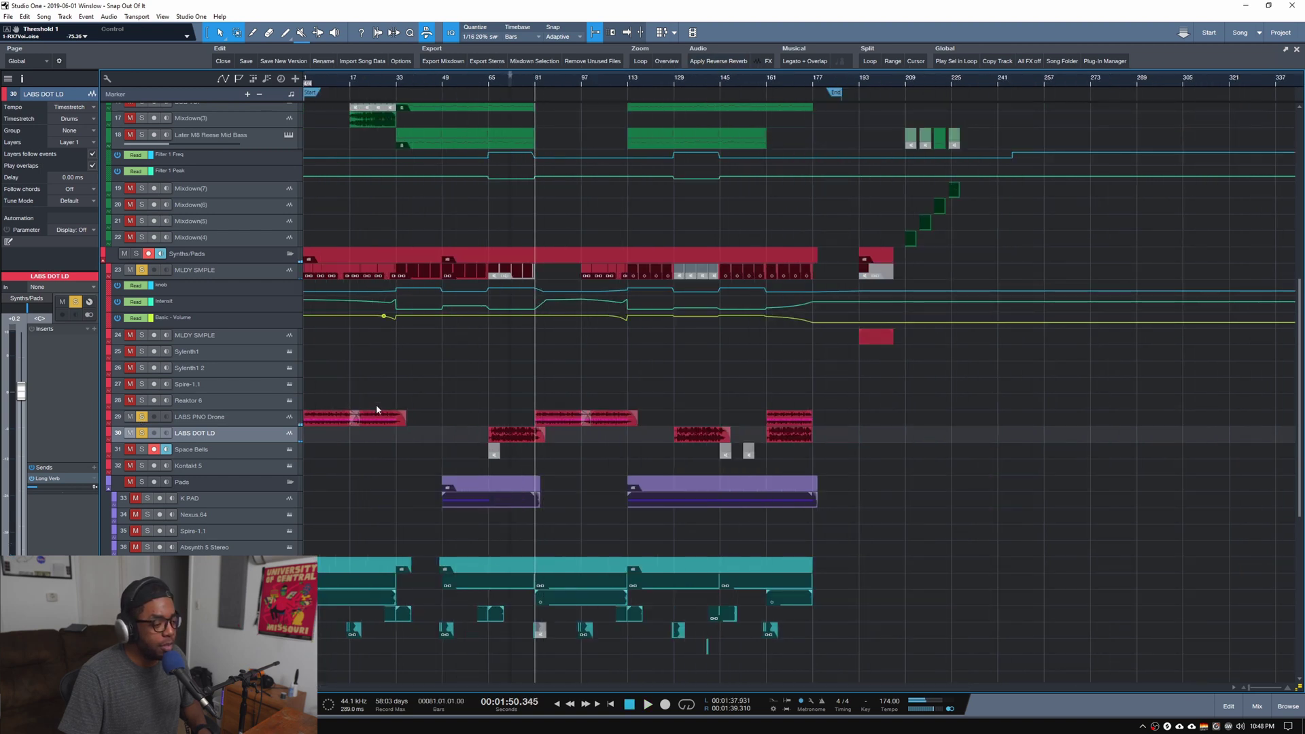
{"action": "right_click", "coordinate": [376, 422]}
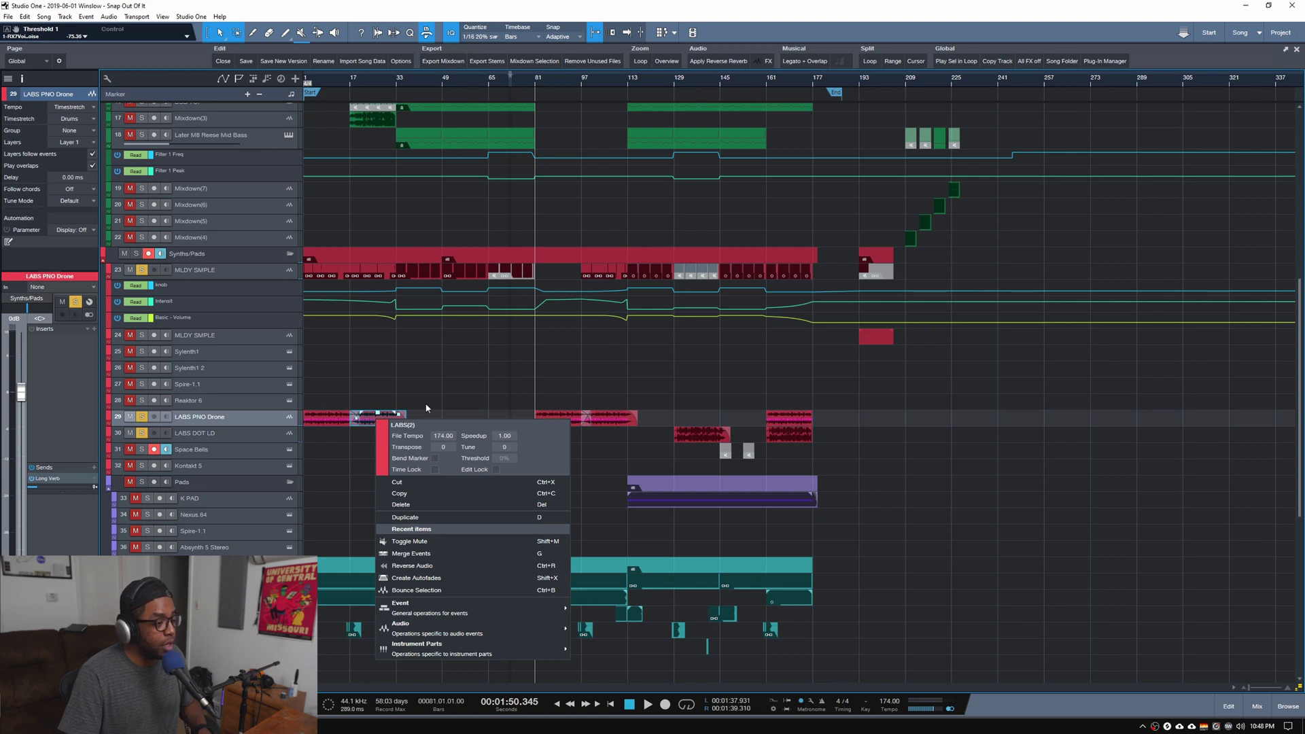
{"action": "left_click", "coordinate": [392, 420]}
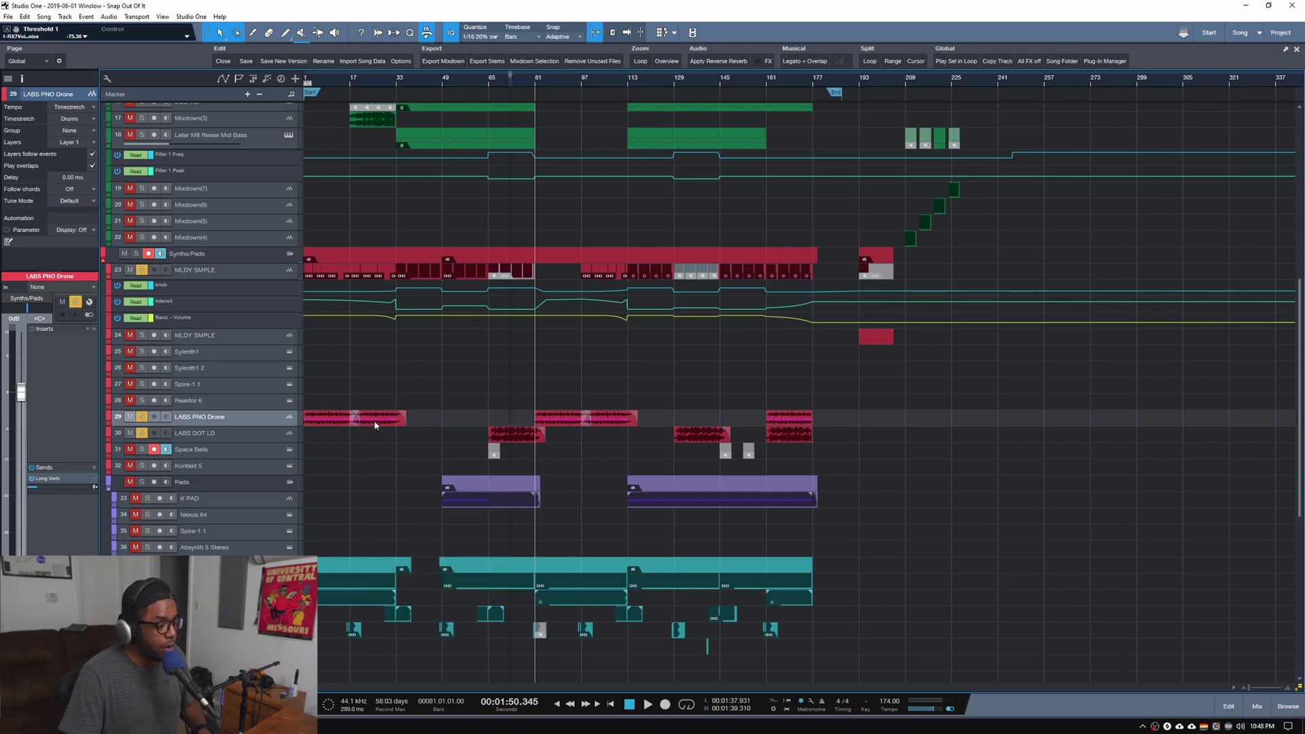
{"action": "right_click", "coordinate": [236, 423]}
{"action": "left_click", "coordinate": [282, 588]}
Solo only LABS PNO Drone, open its part at bar 81 in the note editor, and play it while viewing the notes
{"action": "left_click", "coordinate": [143, 417]}
{"action": "left_click", "coordinate": [143, 419], "text": "alt"}
{"action": "double_click", "coordinate": [542, 423]}
{"action": "key", "text": "e"}
{"action": "key", "text": "e"}
{"action": "key", "text": "e"}
{"action": "key", "text": "e"}
{"action": "key", "text": "e"}
{"action": "key", "text": "e"}
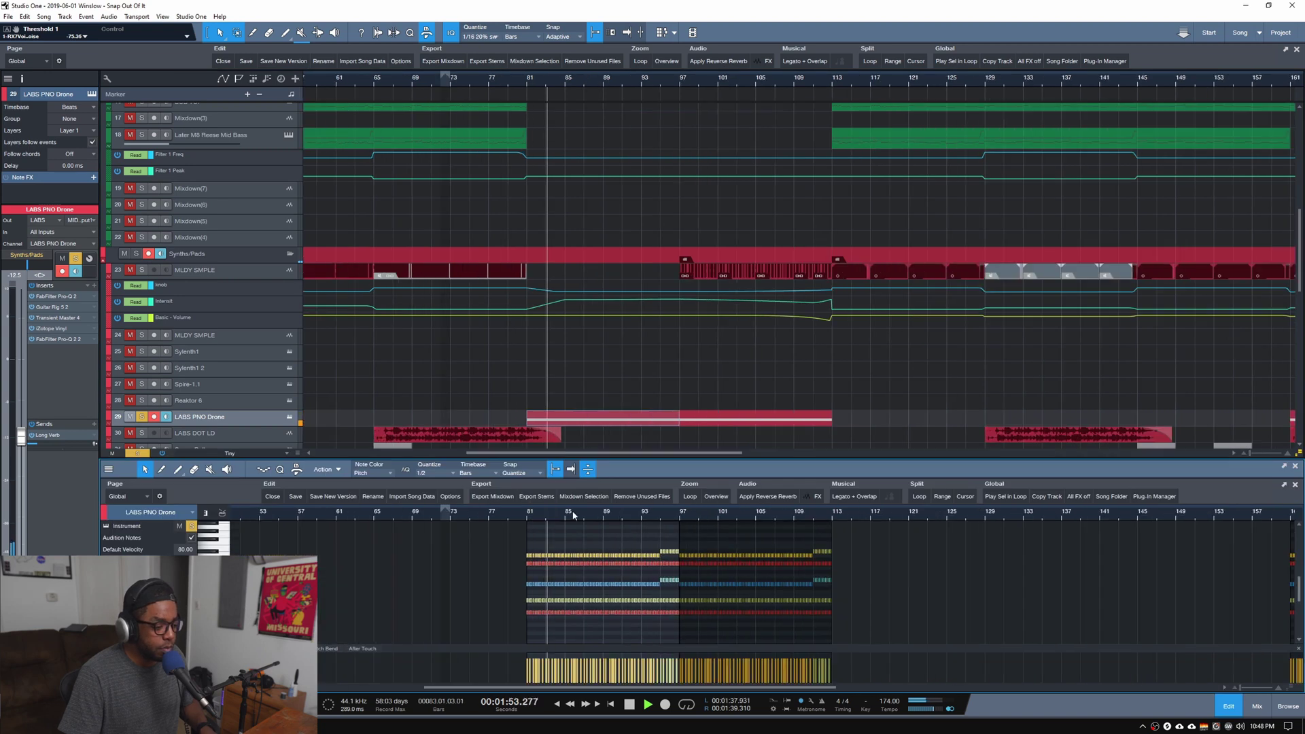
{"action": "key", "text": "w"}
{"action": "key", "text": "w"}
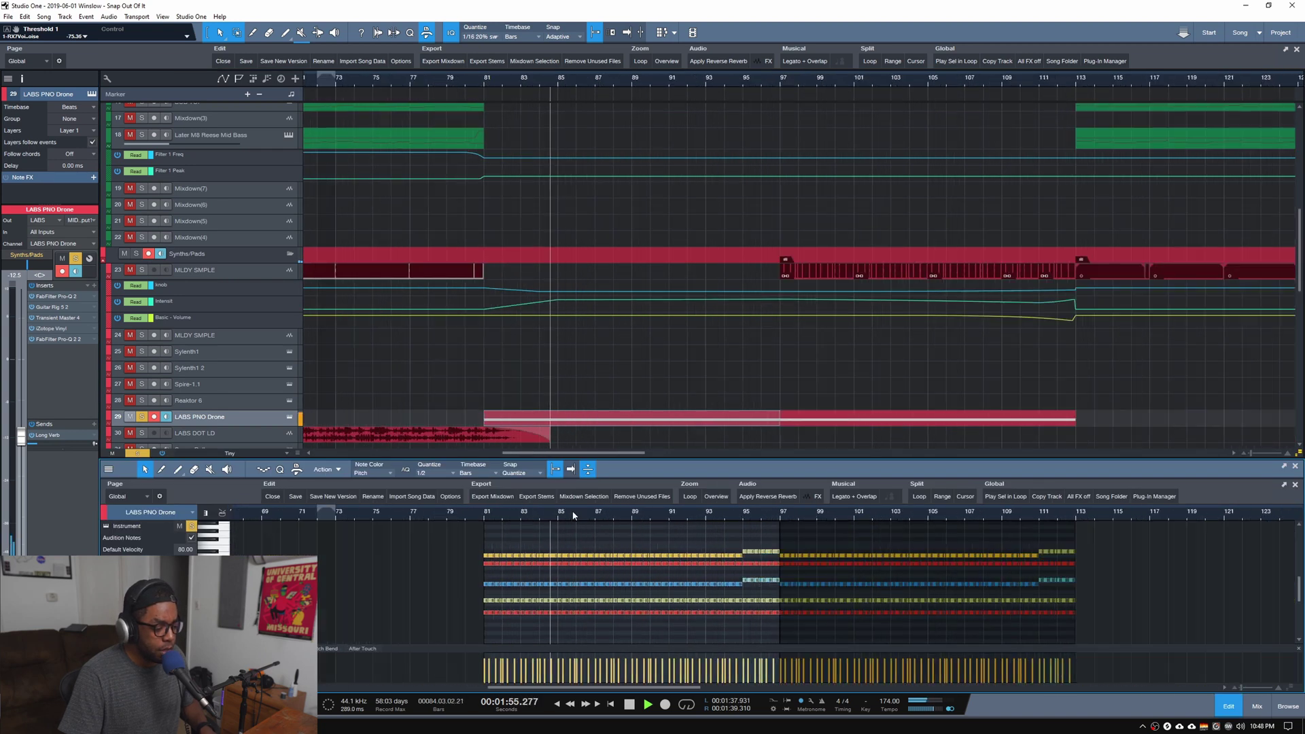
{"action": "key", "text": "space"}
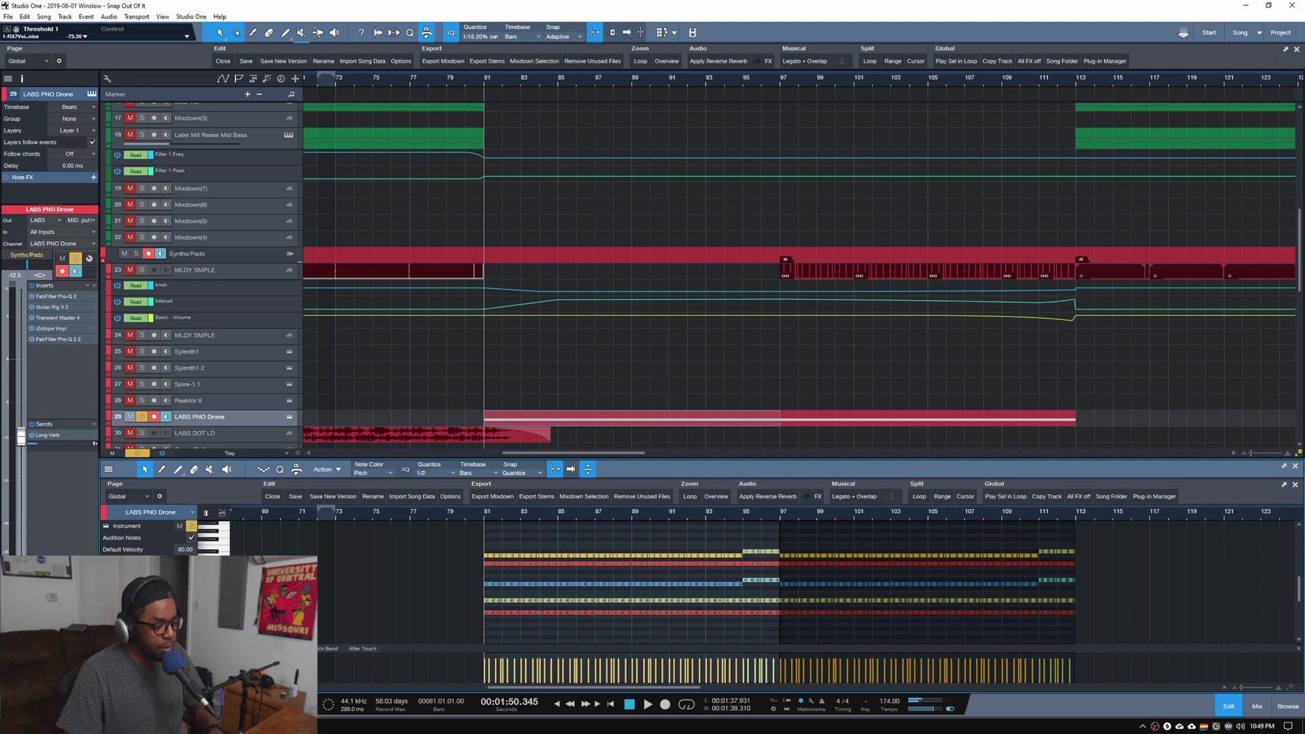
Close the note editor and examine the drone track's FabFilter Pro-Q 2 and Guitar Rig 5 inserts during playback
{"action": "left_click", "coordinate": [1296, 467]}
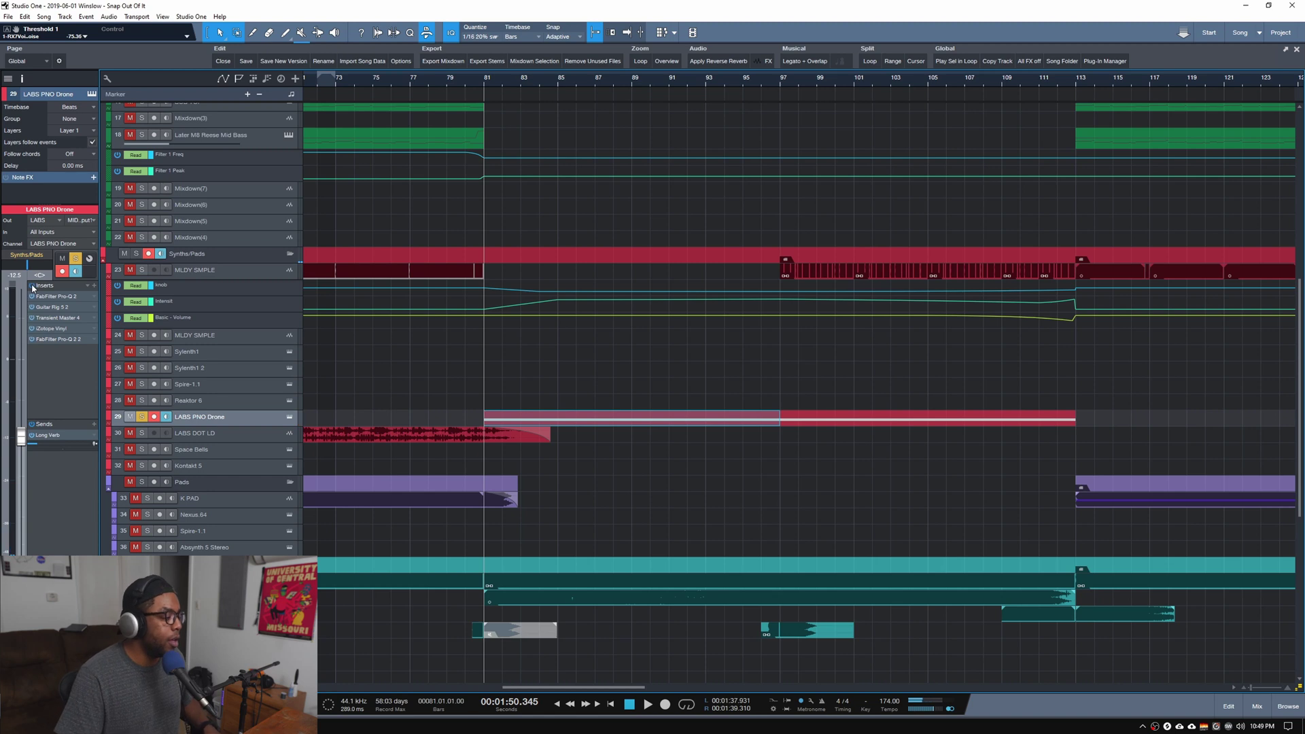
{"action": "left_click", "coordinate": [49, 297]}
{"action": "left_click", "coordinate": [53, 307]}
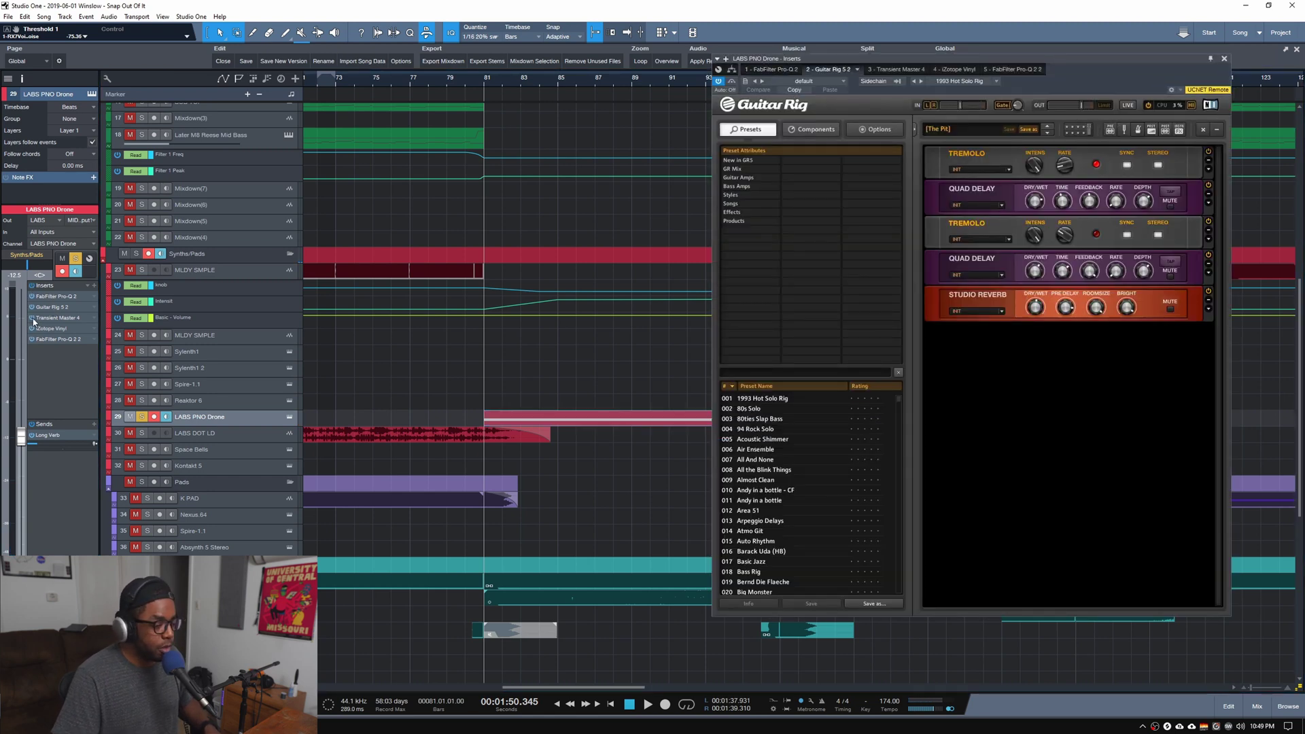
{"action": "key", "text": "space"}
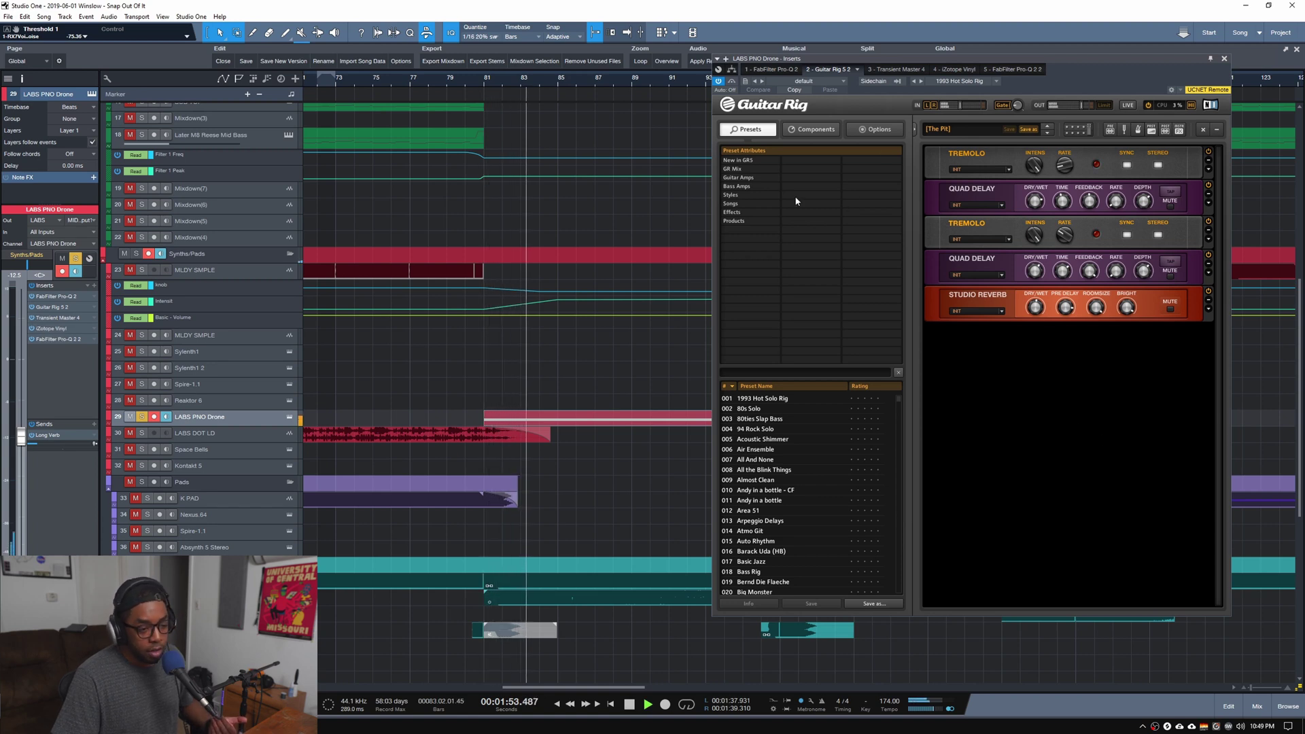
{"action": "left_click", "coordinate": [1225, 62]}
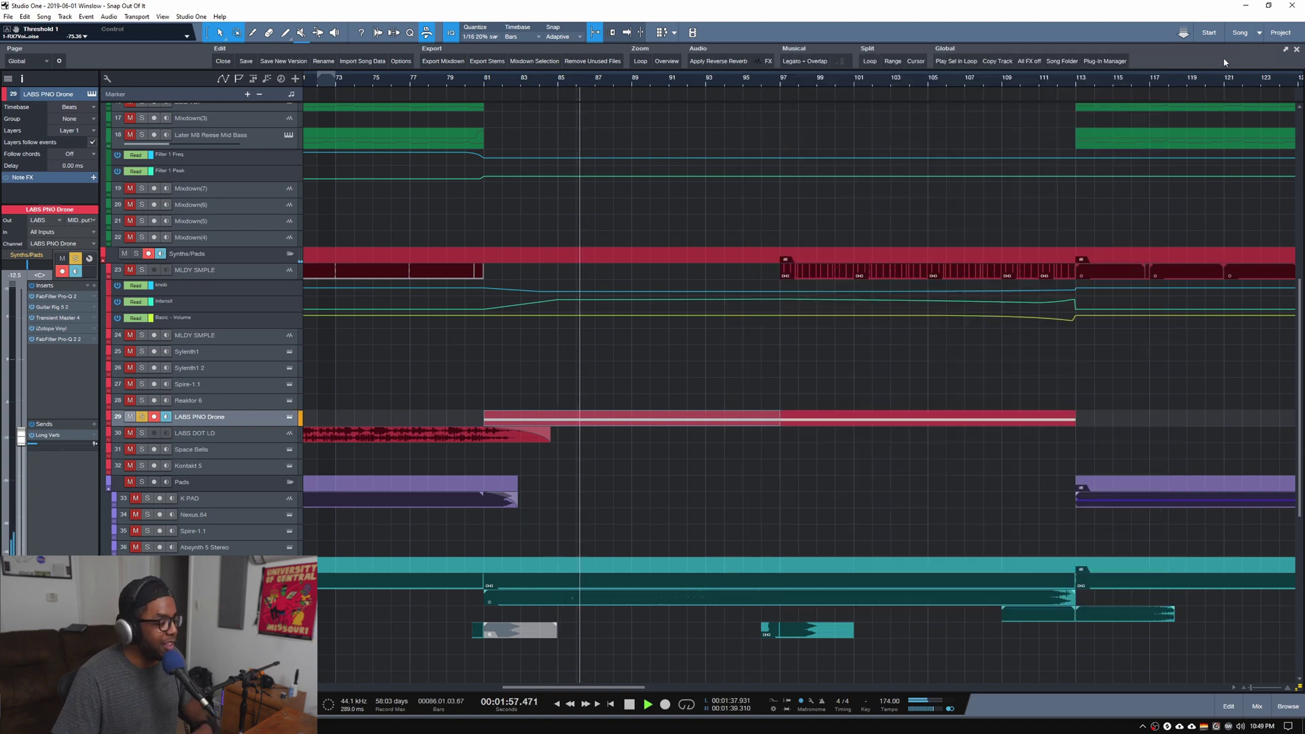
Examine the drone track's Transient Master, iZotope Vinyl and second FabFilter Pro-Q 2 inserts, and stop playback
{"action": "left_click", "coordinate": [78, 315]}
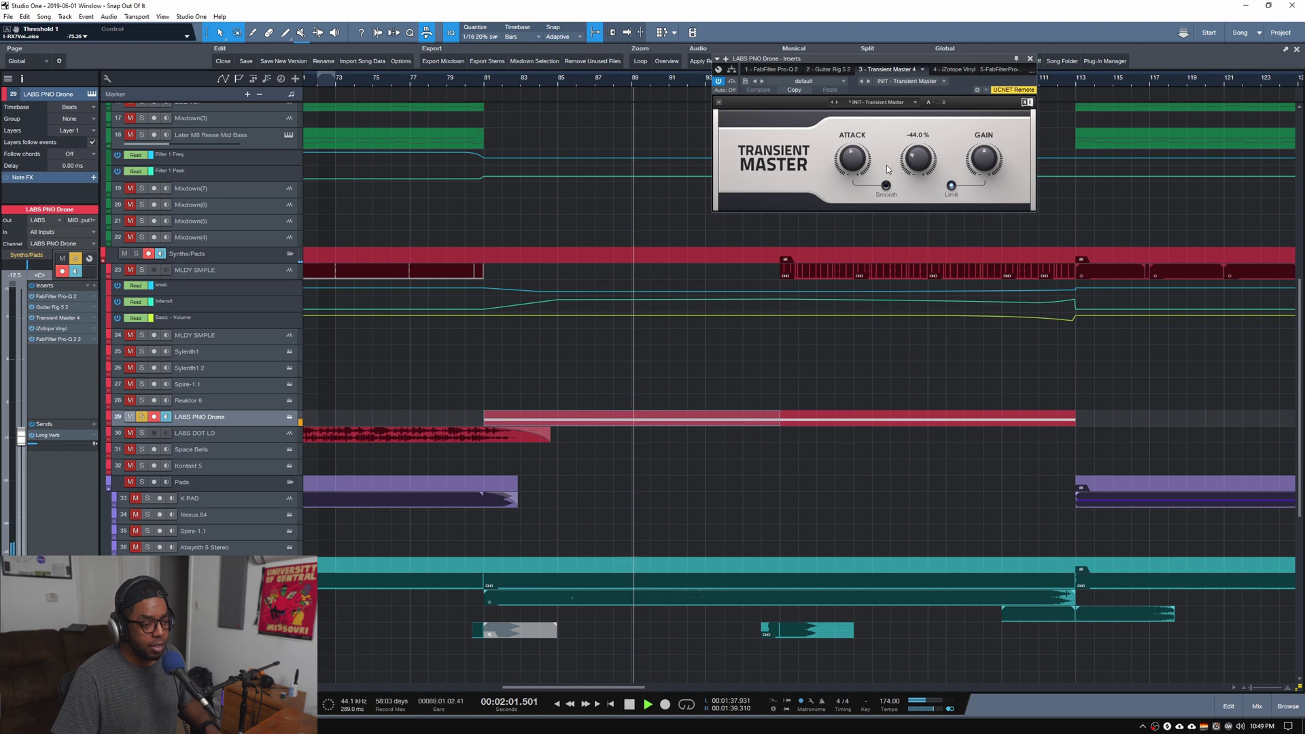
{"action": "left_click", "coordinate": [1029, 61]}
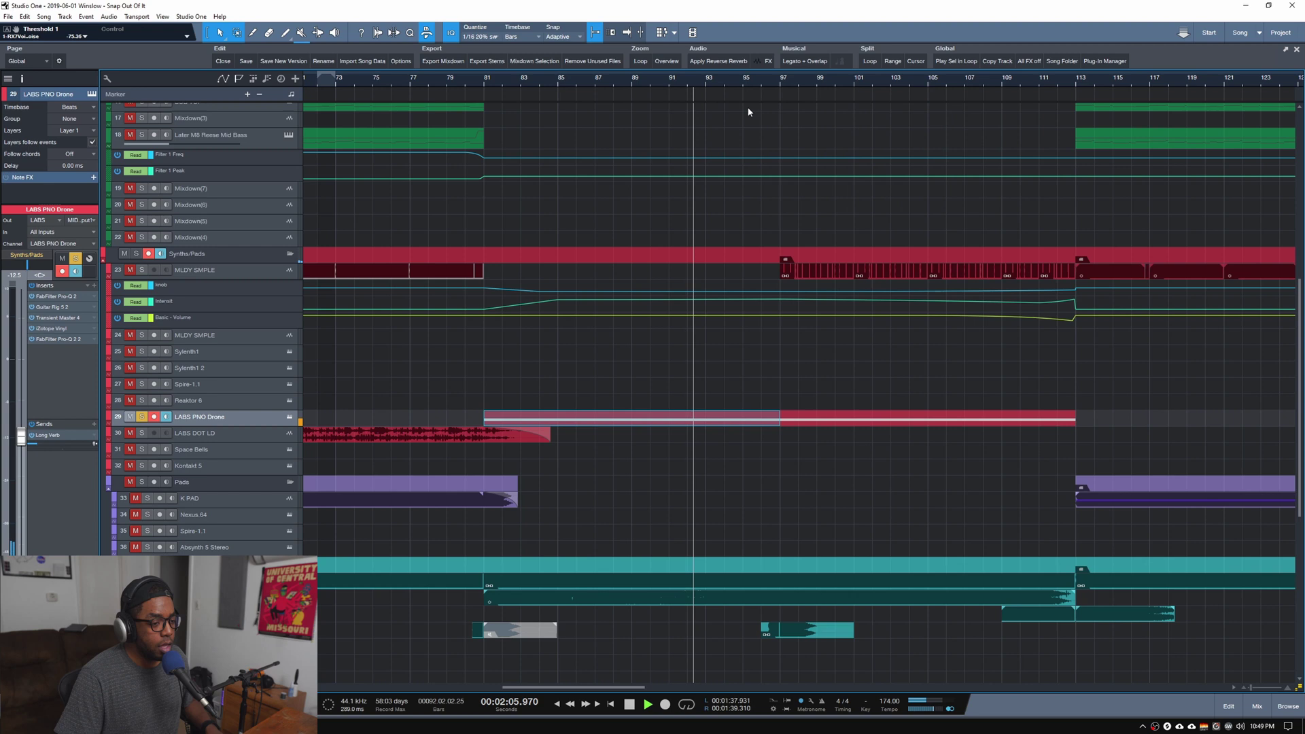
{"action": "left_click", "coordinate": [34, 329]}
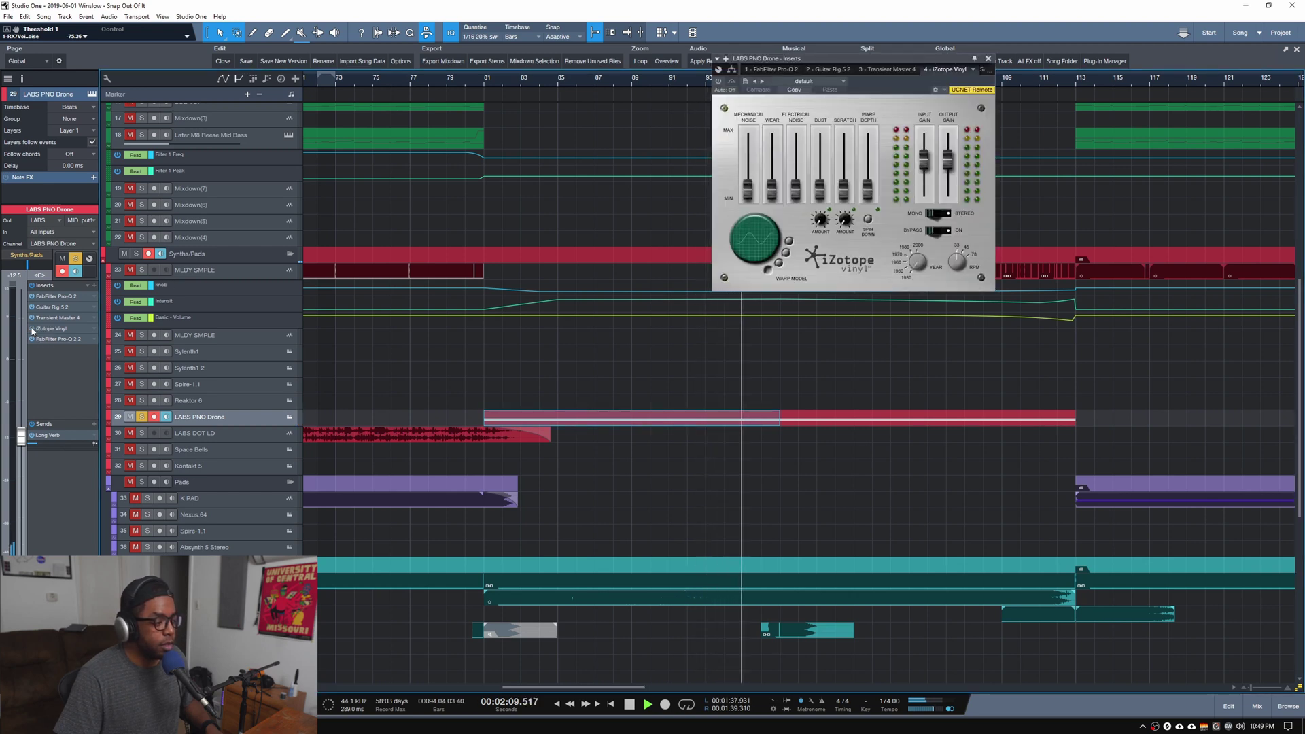
{"action": "left_click", "coordinate": [41, 339]}
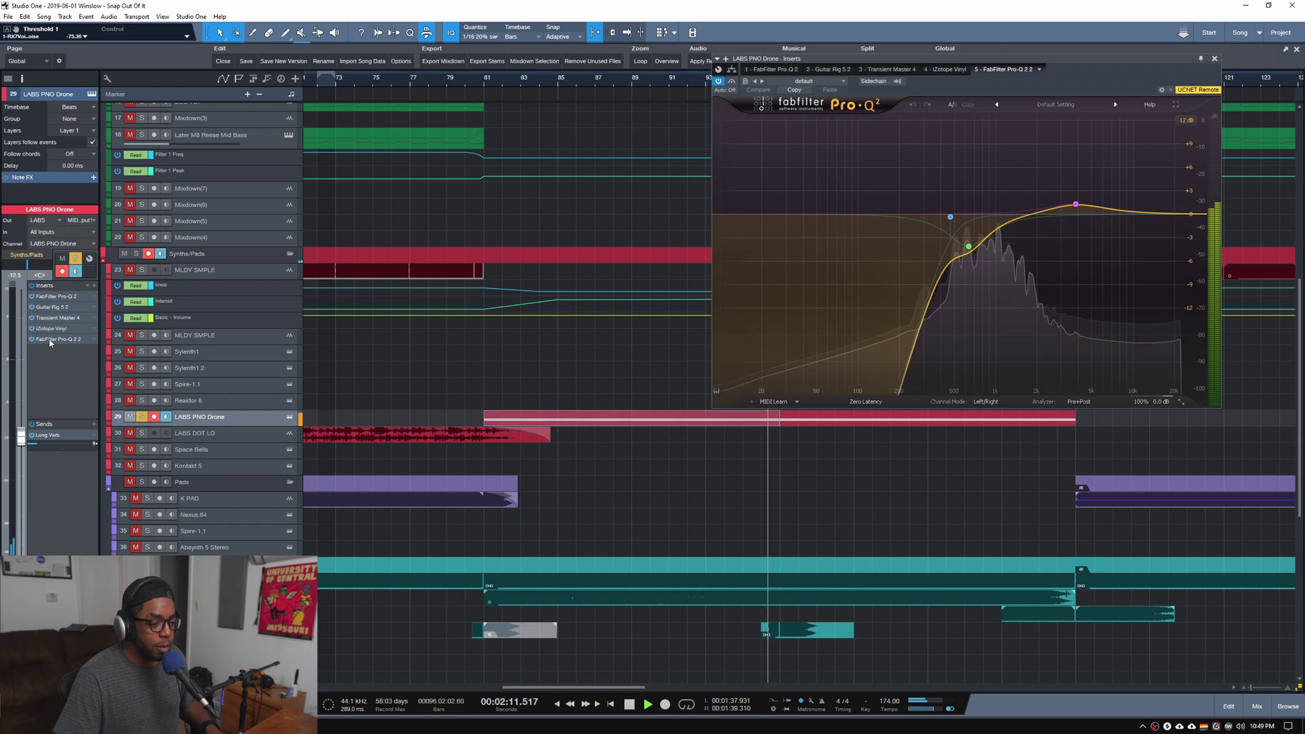
{"action": "left_click", "coordinate": [1213, 59]}
{"action": "key", "text": "space"}
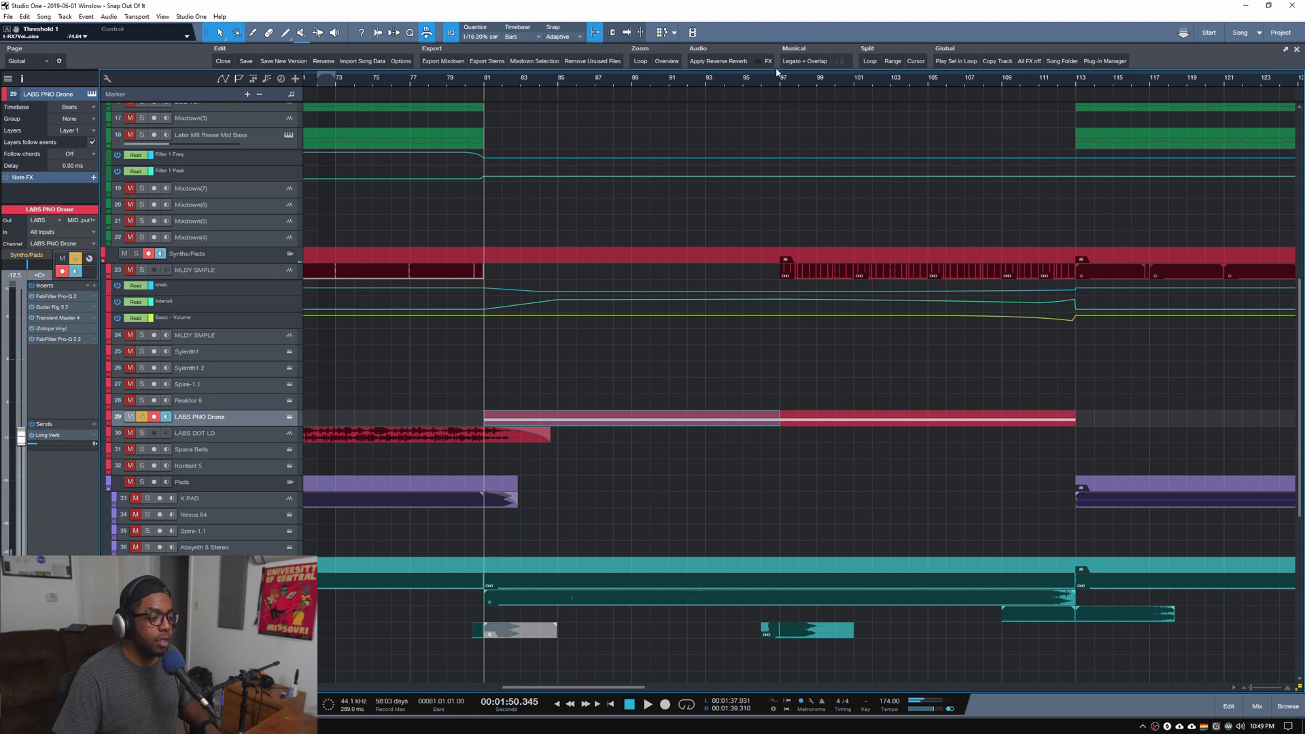
Return the LABS PNO Drone track to rendered audio with solos cleared, and enlarge the LABS DOT LD track's height
{"action": "scroll", "coordinate": [779, 82], "scroll_direction": "down", "scroll_amount": 5}
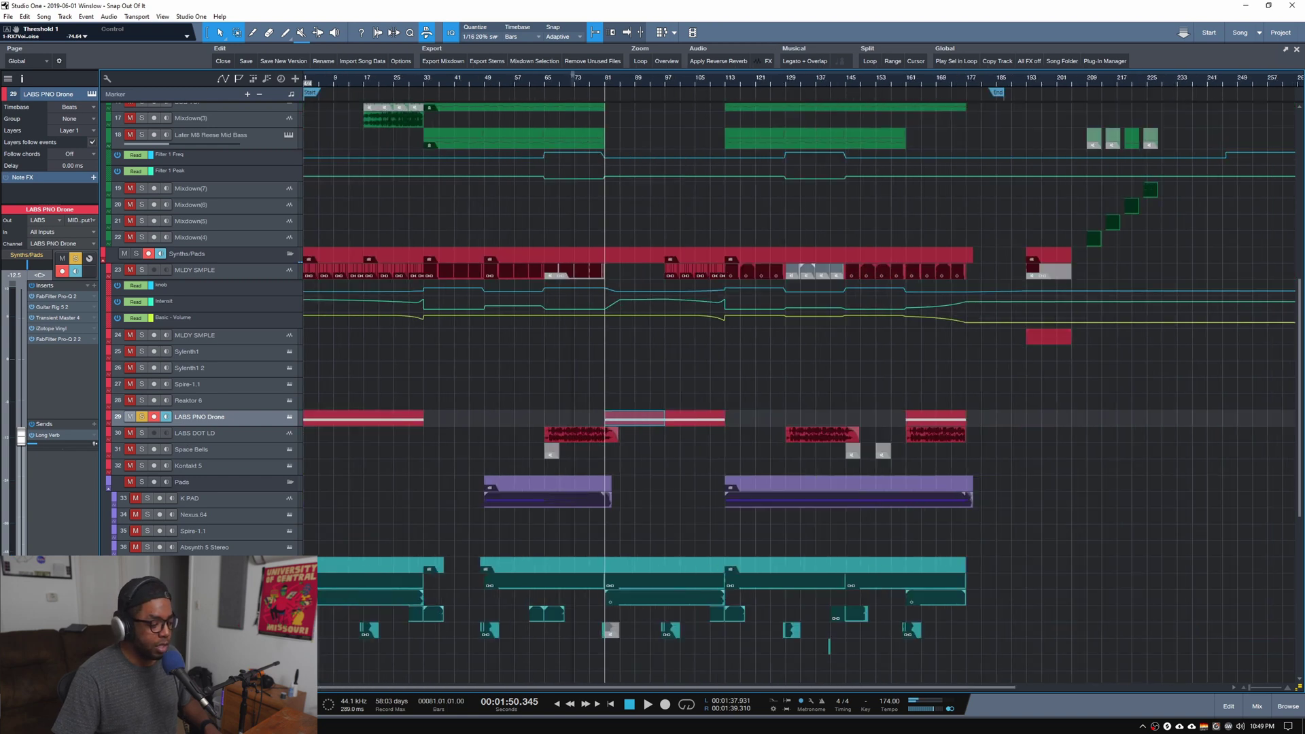
{"action": "scroll", "coordinate": [535, 86], "scroll_direction": "up", "scroll_amount": 2}
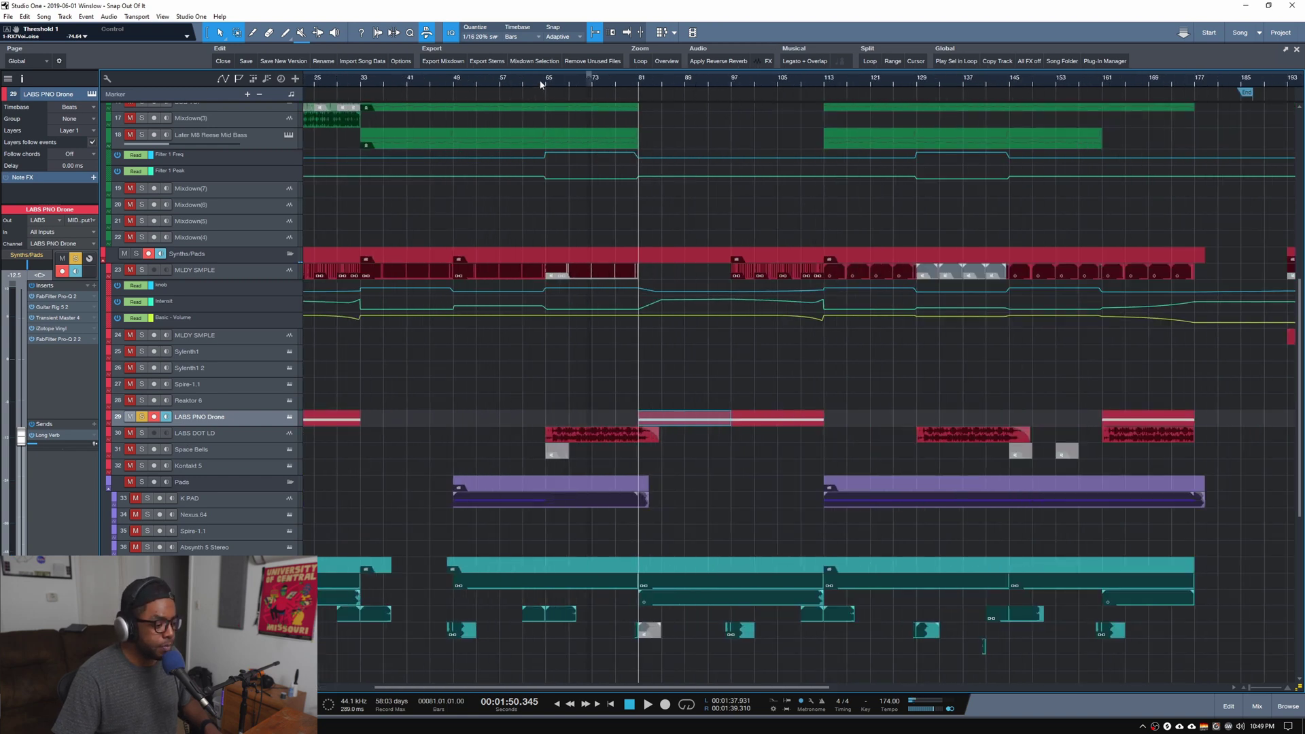
{"action": "key", "text": "ctrl+a"}
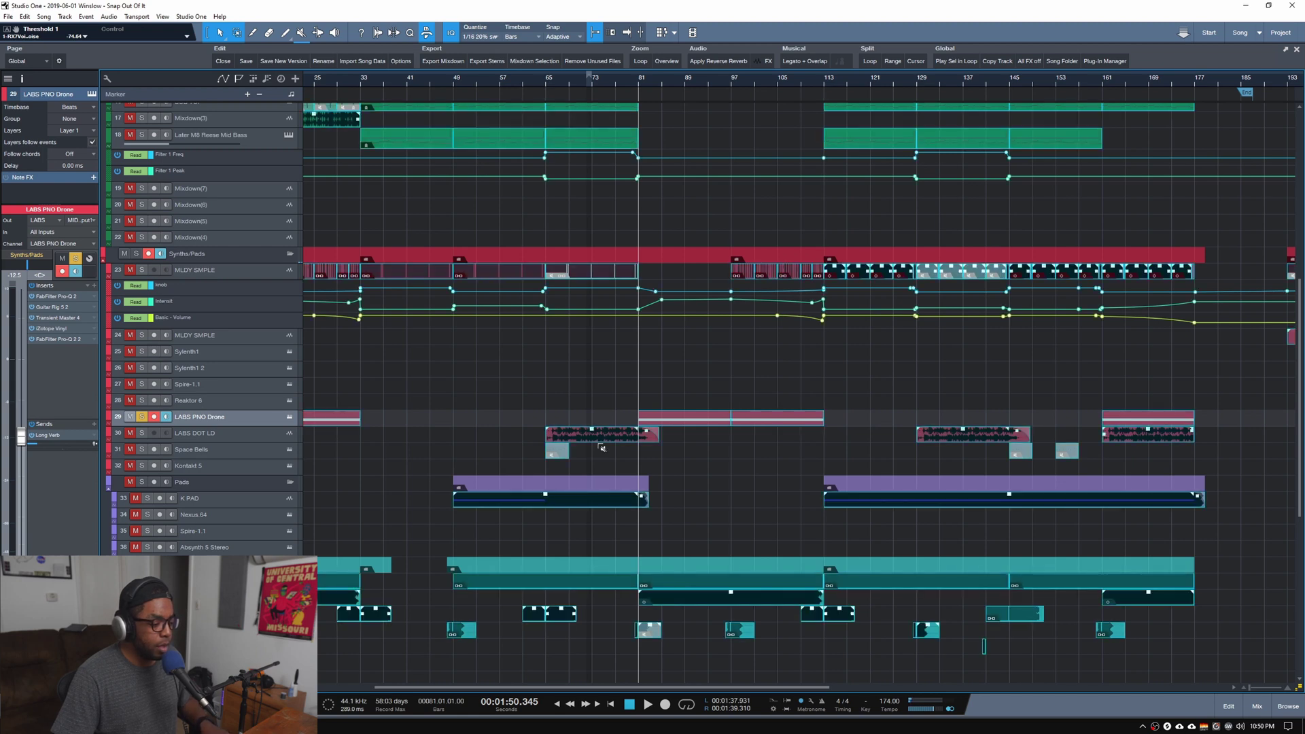
{"action": "left_click", "coordinate": [588, 408]}
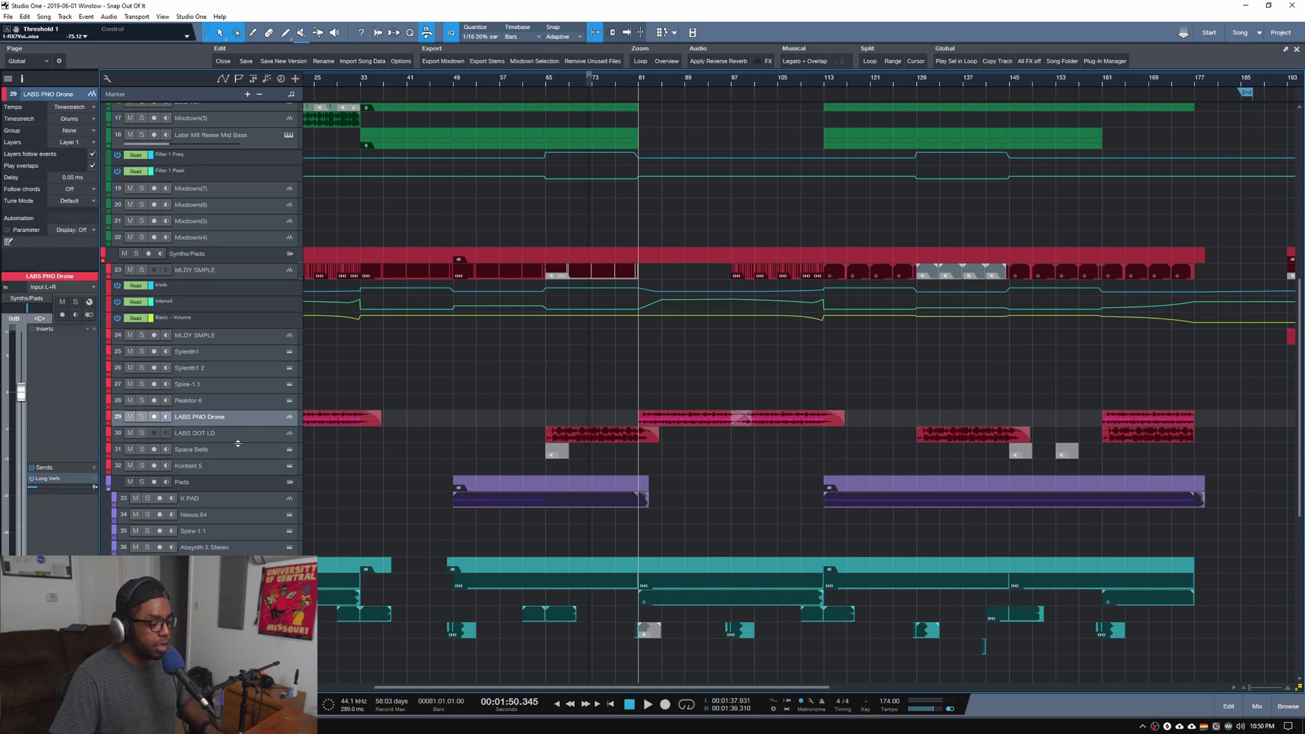
{"action": "left_click_drag", "start_coordinate": [238, 444], "coordinate": [238, 452]}
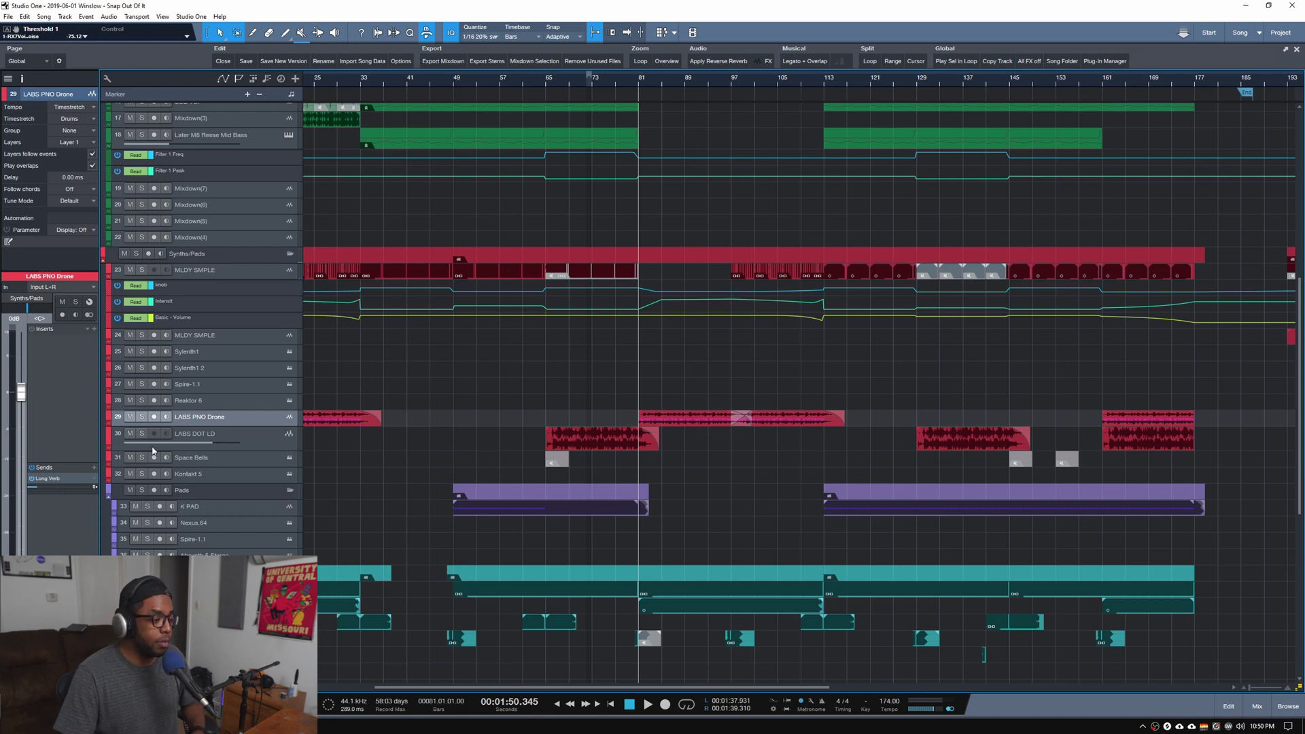
Solo the K PAD track, audition it from bar 53 with its insert chain shown, and enlarge the track's height
{"action": "scroll", "coordinate": [423, 388], "scroll_direction": "down", "scroll_amount": 3}
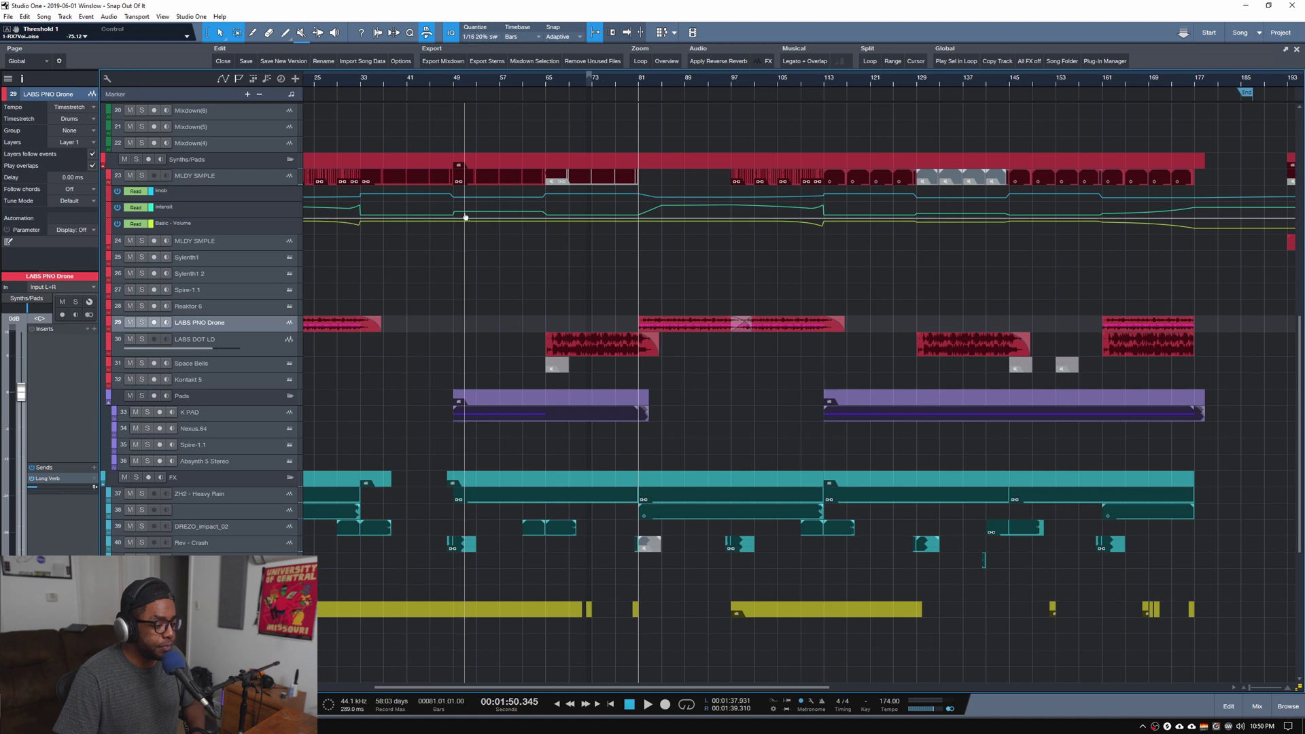
{"action": "left_click", "coordinate": [476, 87]}
{"action": "left_click", "coordinate": [149, 412]}
{"action": "key", "text": "space"}
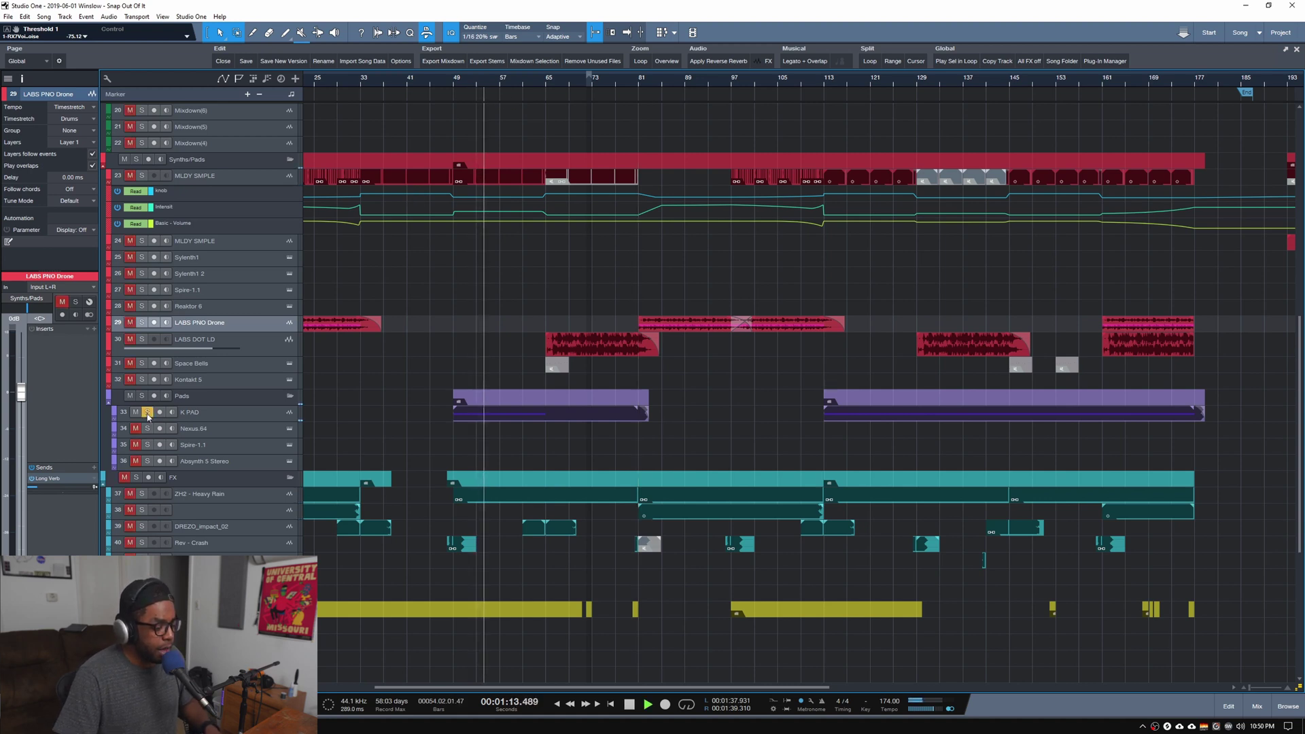
{"action": "left_click", "coordinate": [217, 414]}
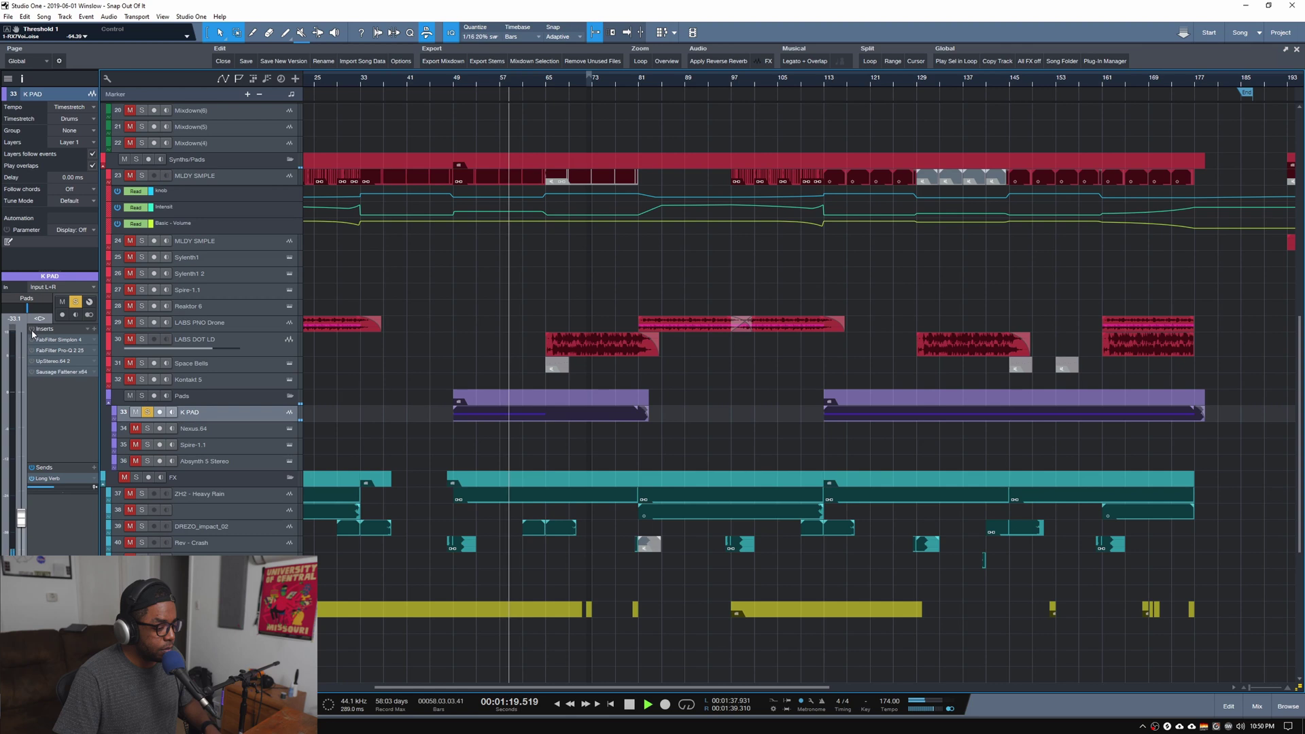
{"action": "key", "text": "space"}
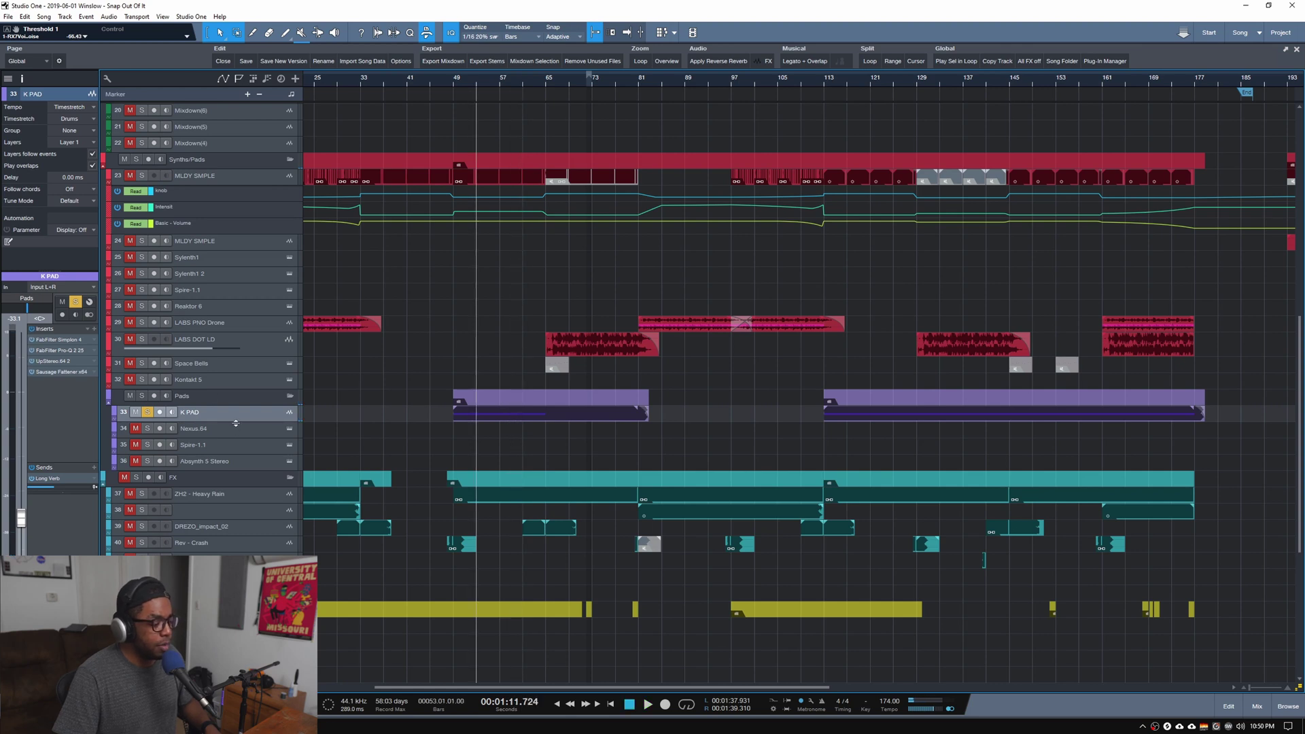
{"action": "left_click_drag", "start_coordinate": [235, 423], "coordinate": [234, 431]}
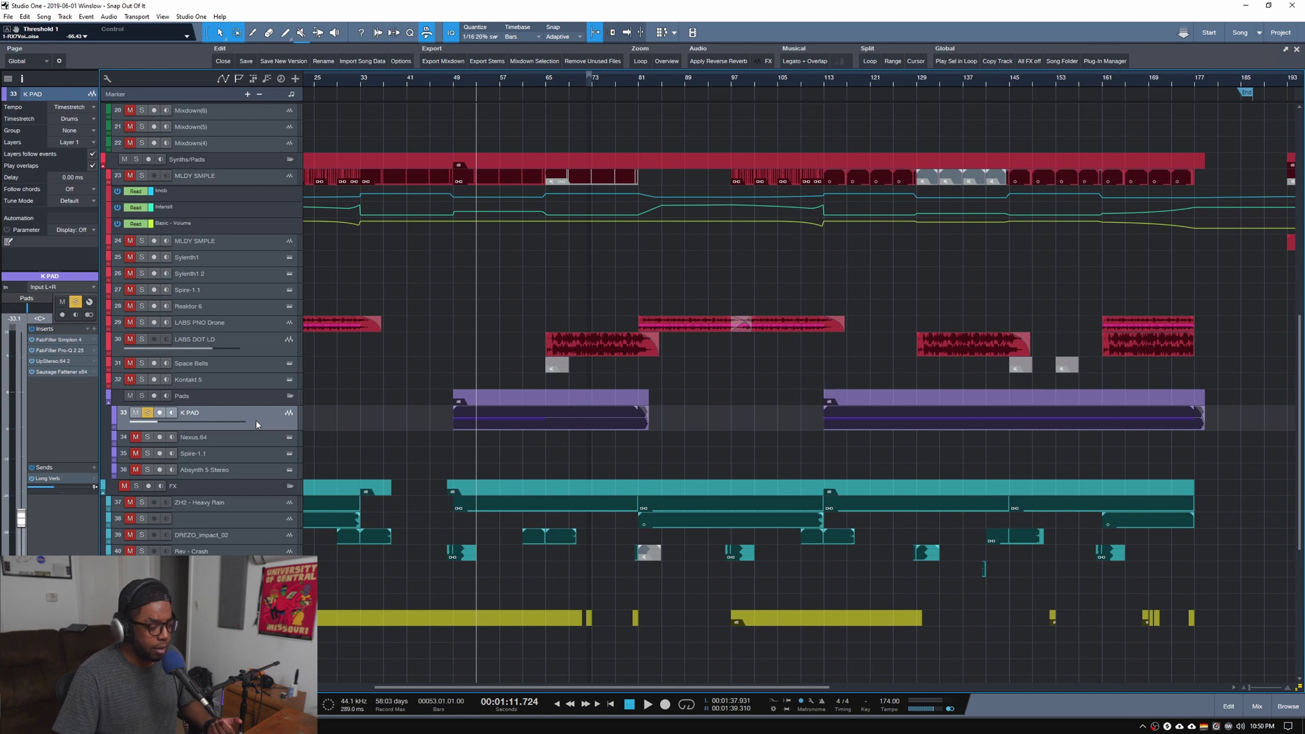
Solo all drum, bass, synth/pad and FX tracks, leaving out the vocals, and play the full instrumental from bar 53
{"action": "scroll", "coordinate": [358, 405], "scroll_direction": "down", "scroll_amount": 3}
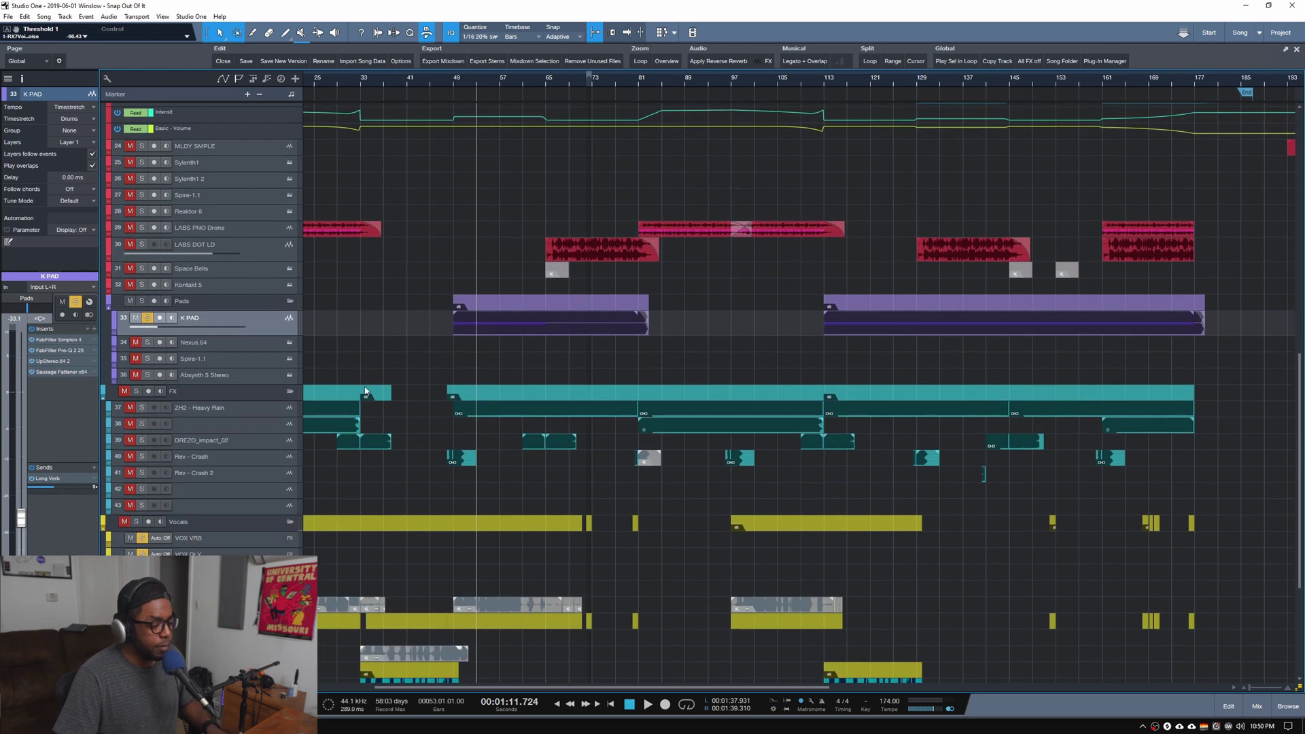
{"action": "scroll", "coordinate": [553, 78], "scroll_direction": "down", "scroll_amount": 2}
{"action": "scroll", "coordinate": [442, 184], "scroll_direction": "down", "scroll_amount": 6}
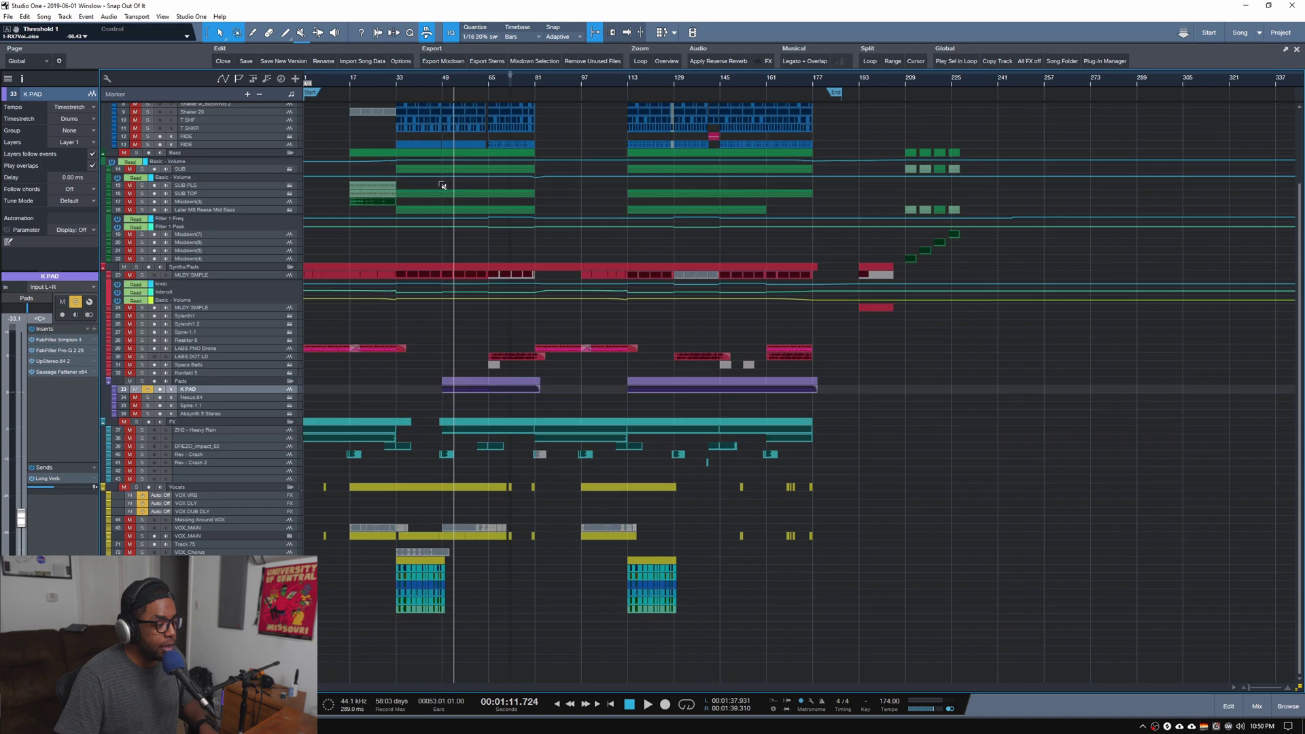
{"action": "scroll", "coordinate": [325, 137], "scroll_direction": "up", "scroll_amount": 1}
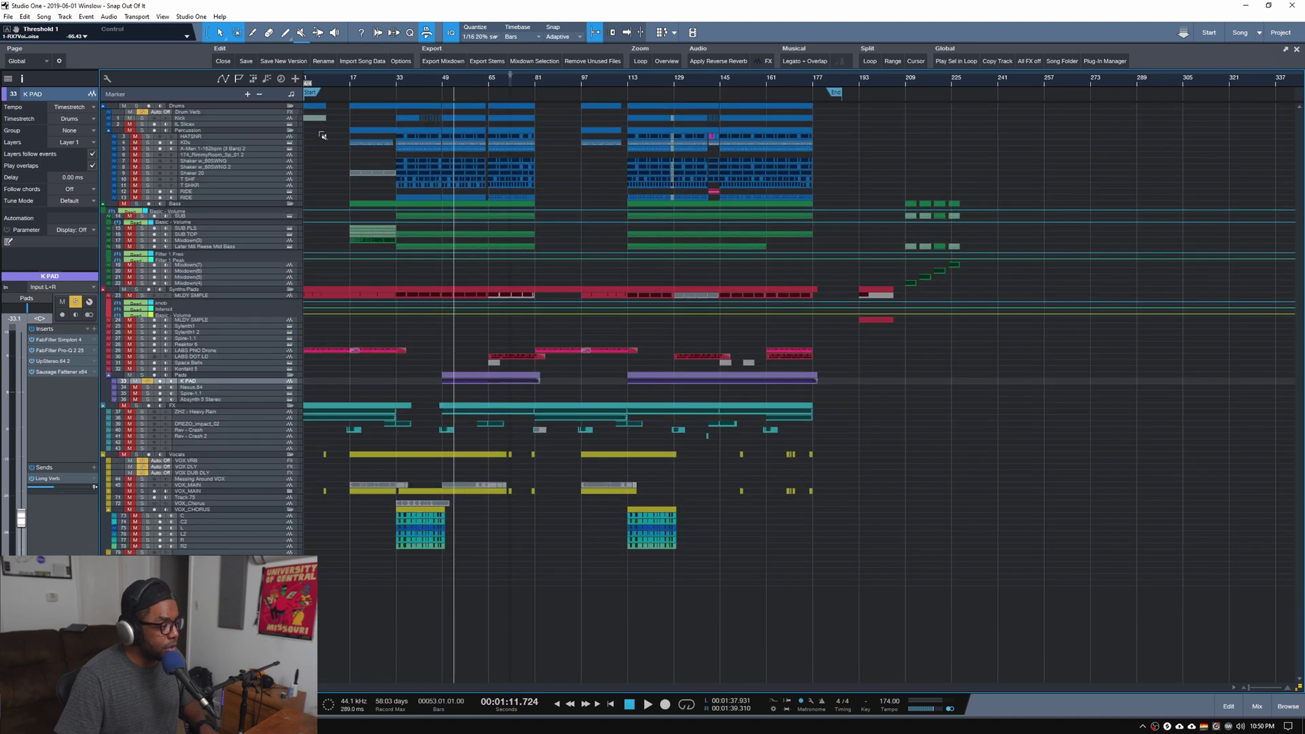
{"action": "left_click_drag", "start_coordinate": [139, 107], "coordinate": [149, 374]}
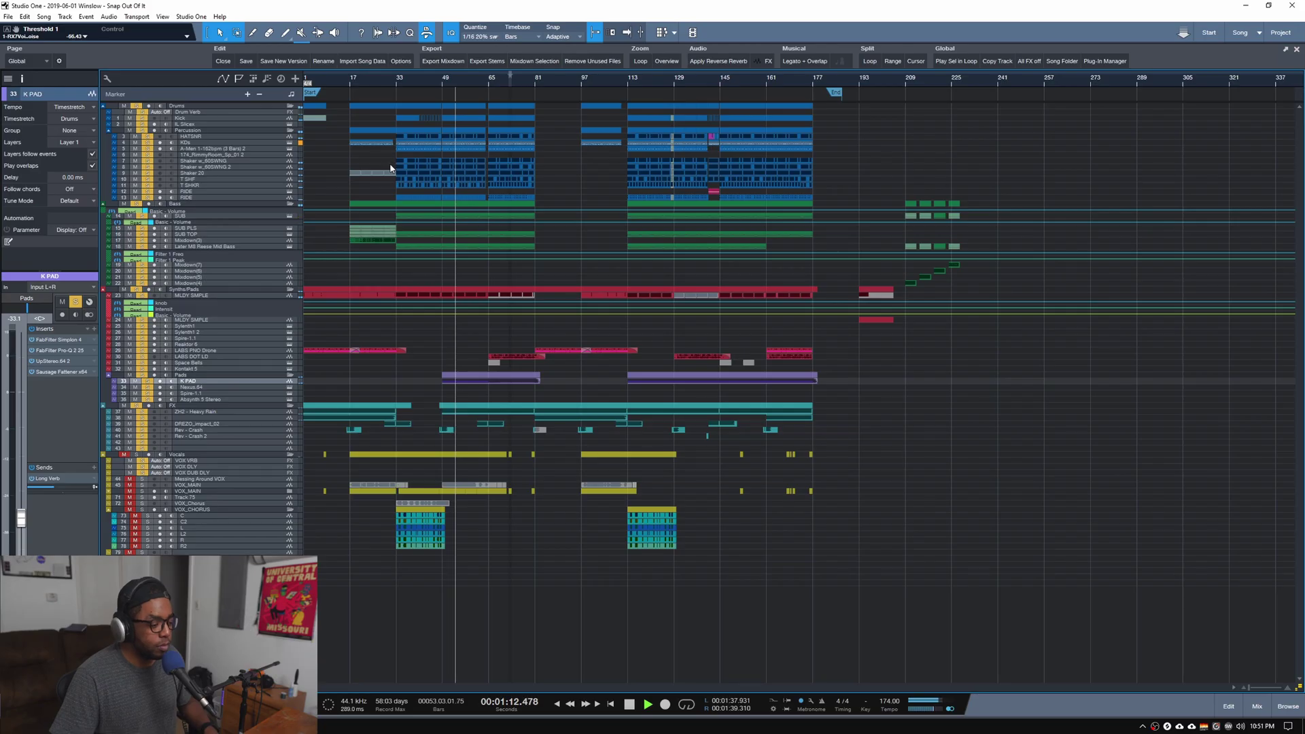
{"action": "scroll", "coordinate": [401, 103], "scroll_direction": "up", "scroll_amount": 5}
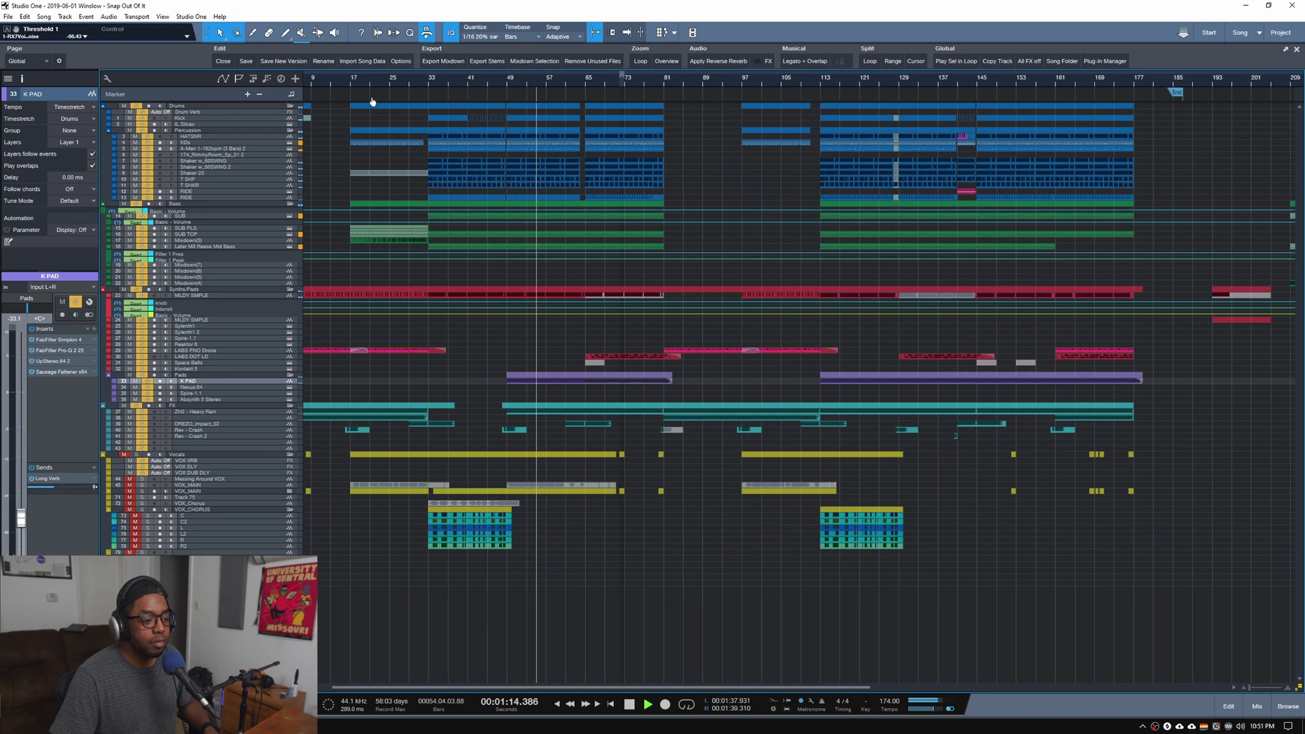
{"action": "scroll", "coordinate": [401, 104], "scroll_direction": "down", "scroll_amount": 4}
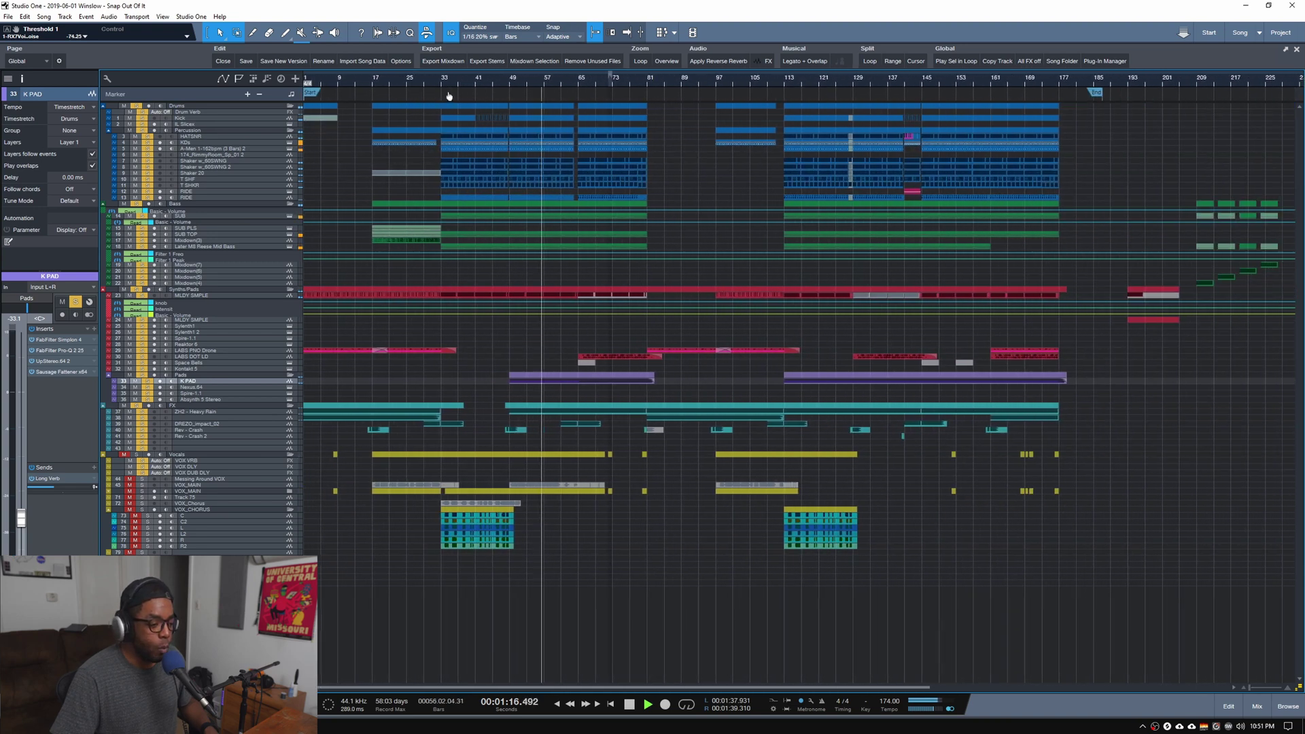